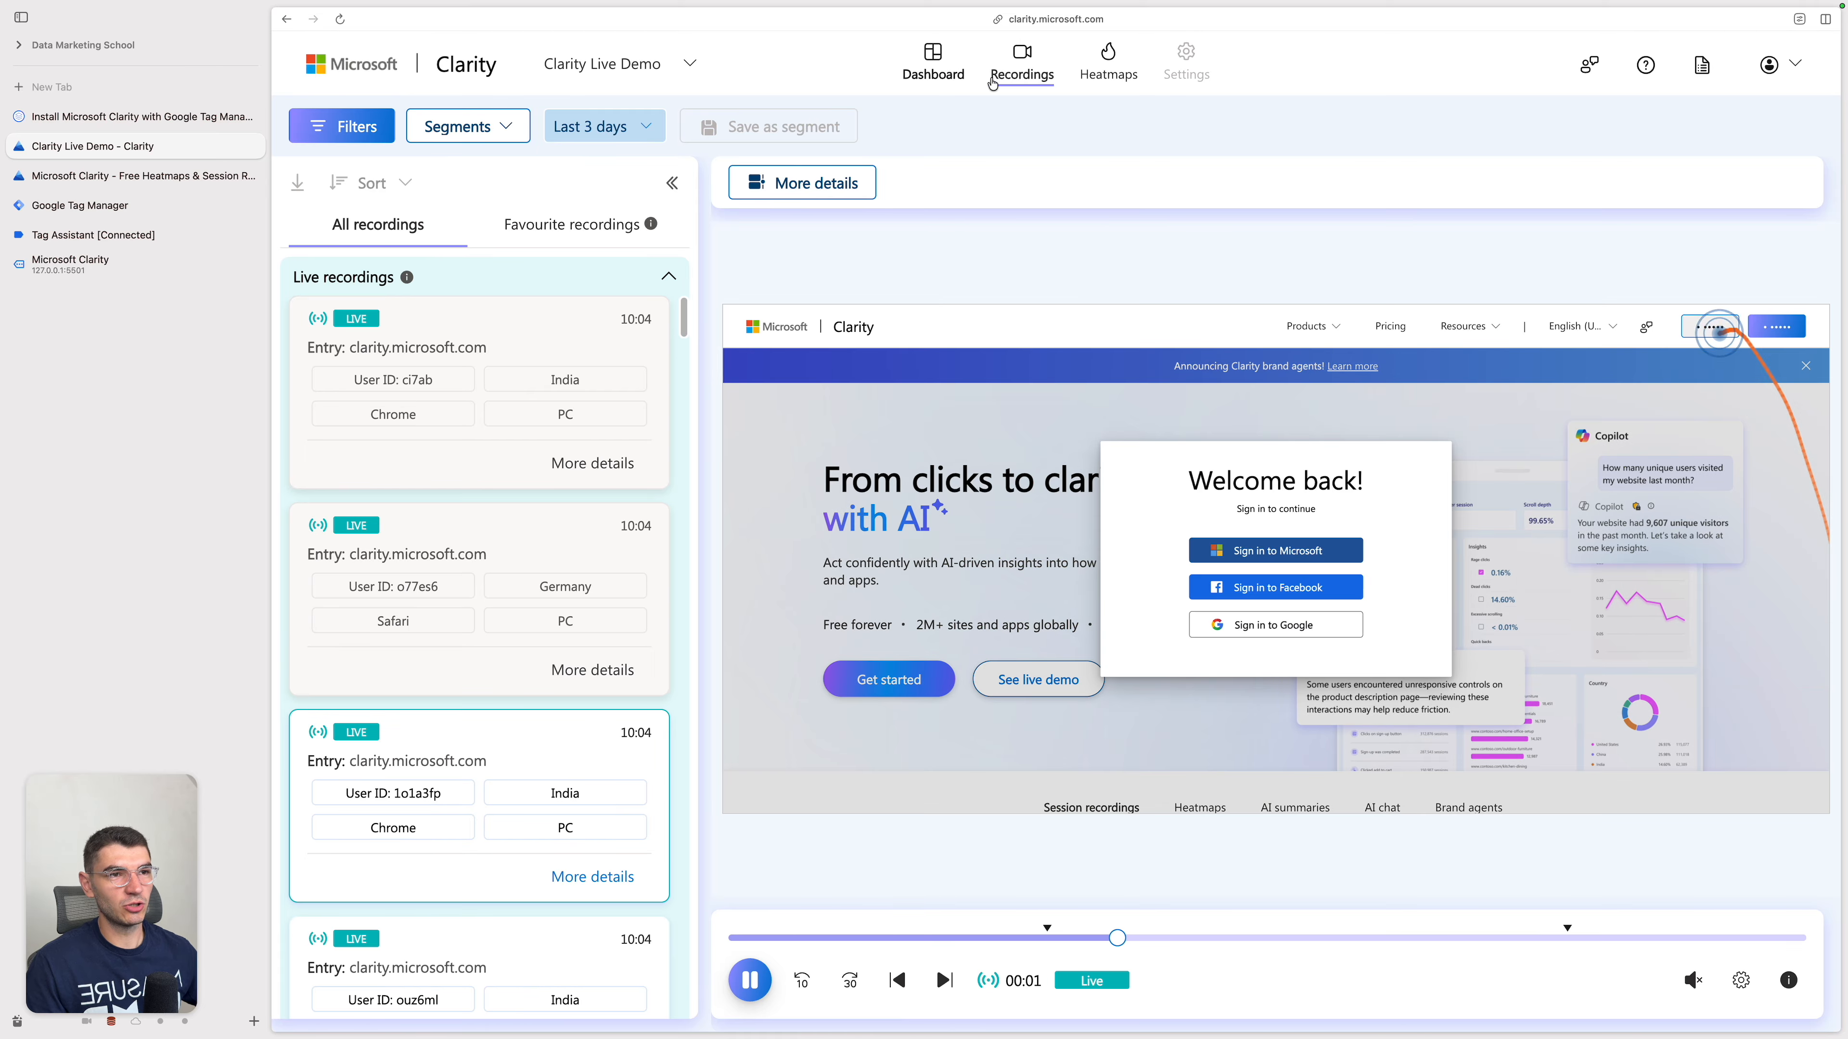
click(1110, 75)
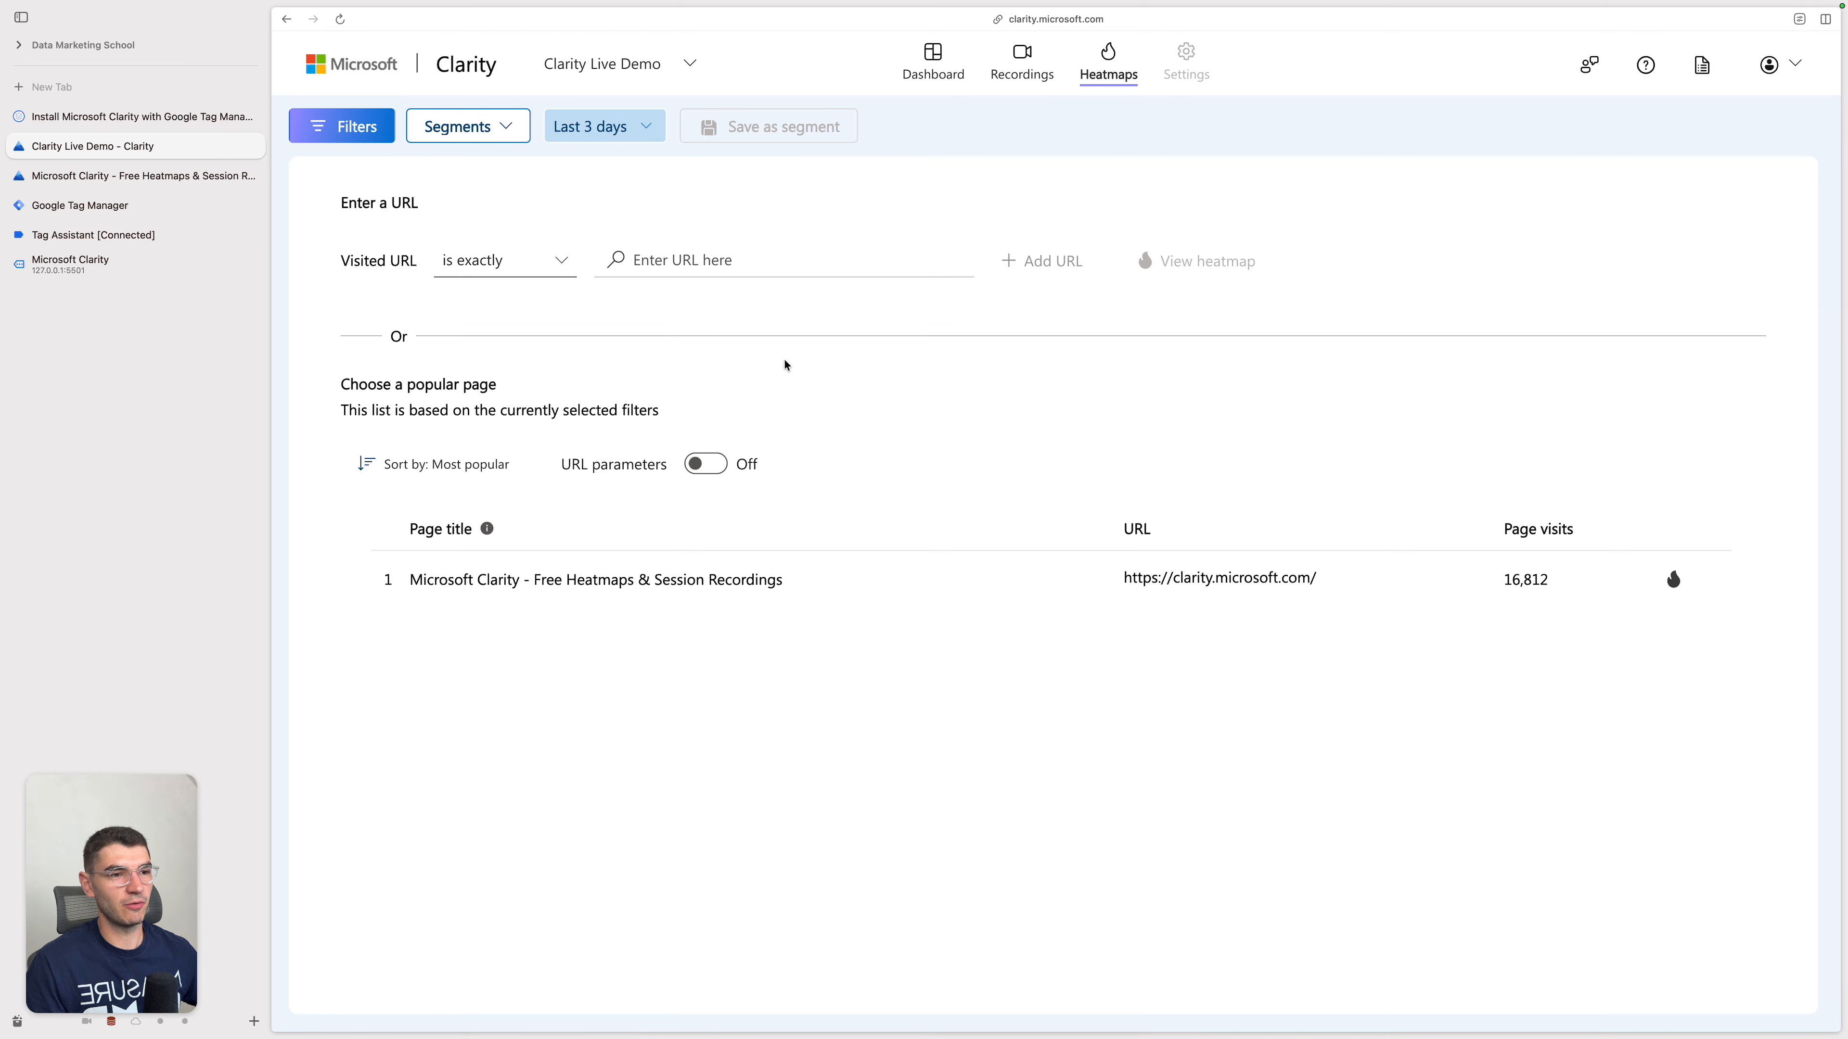
click(1673, 579)
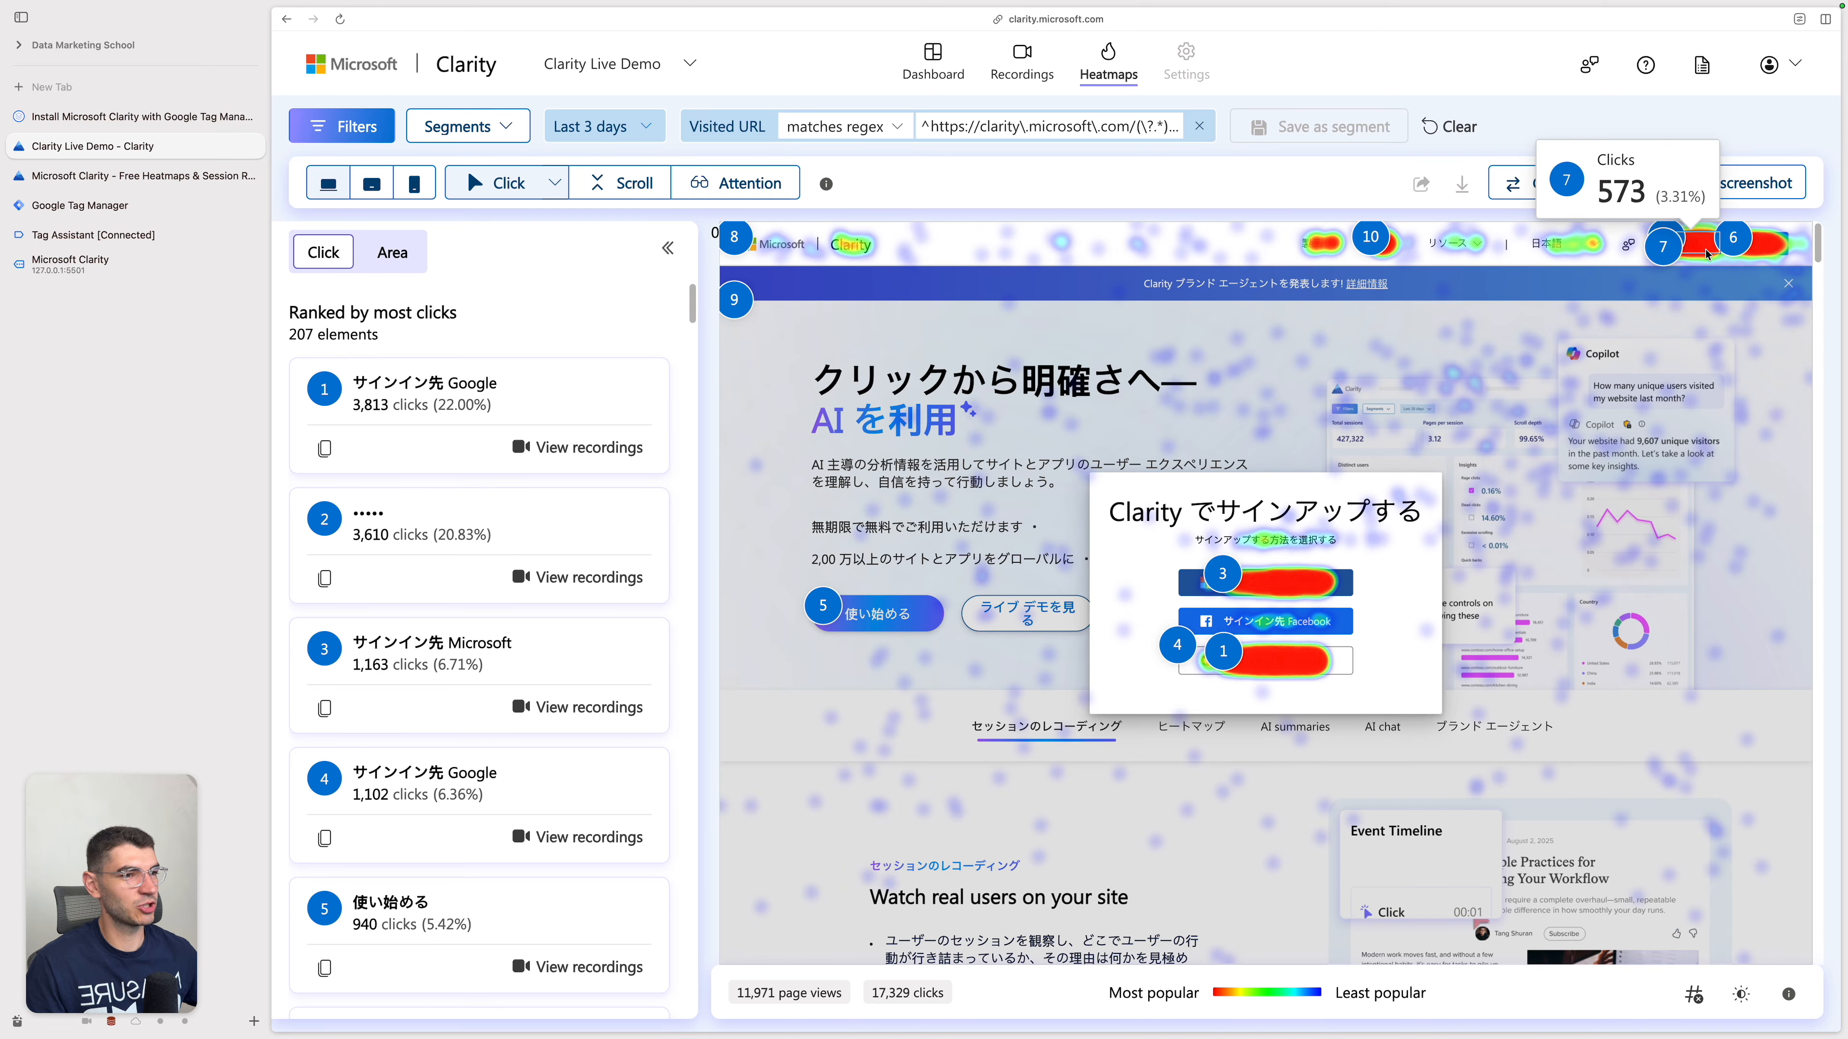
click(639, 188)
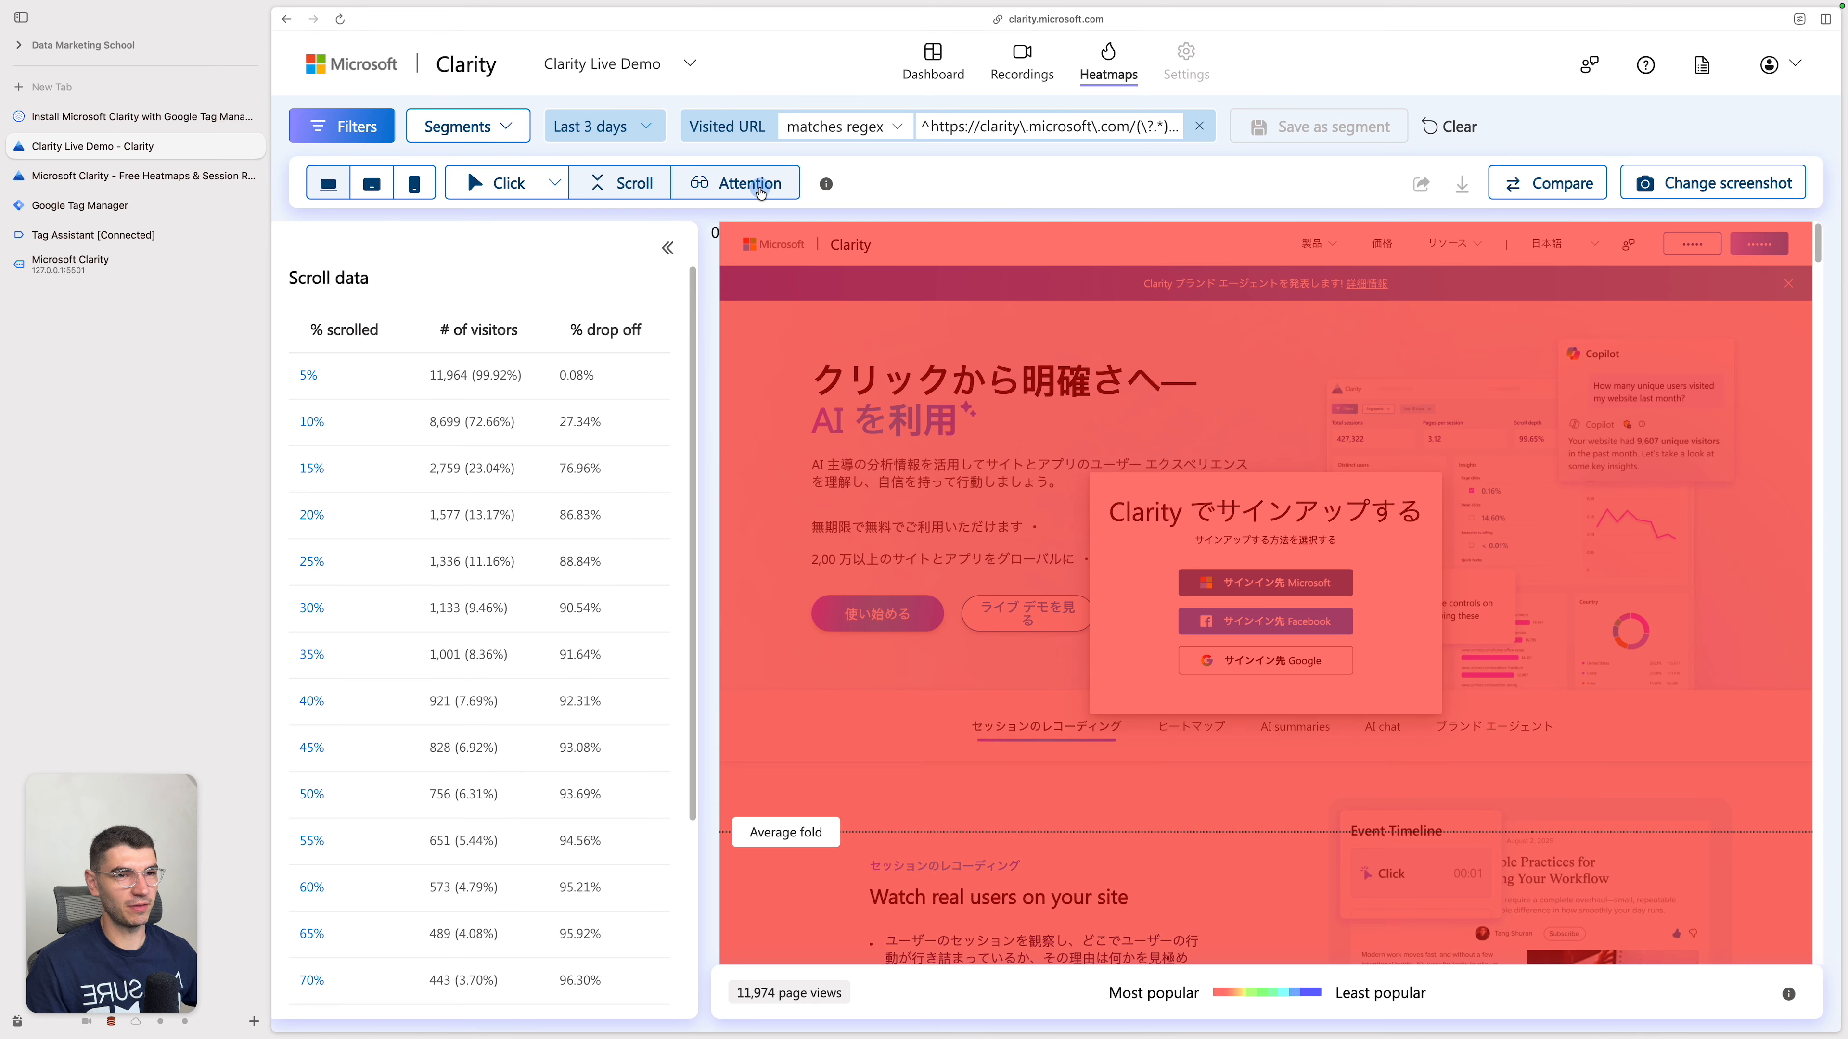
Step: View the page's attention heatmap and examine how time spent varies along the page around the average fold
click(761, 190)
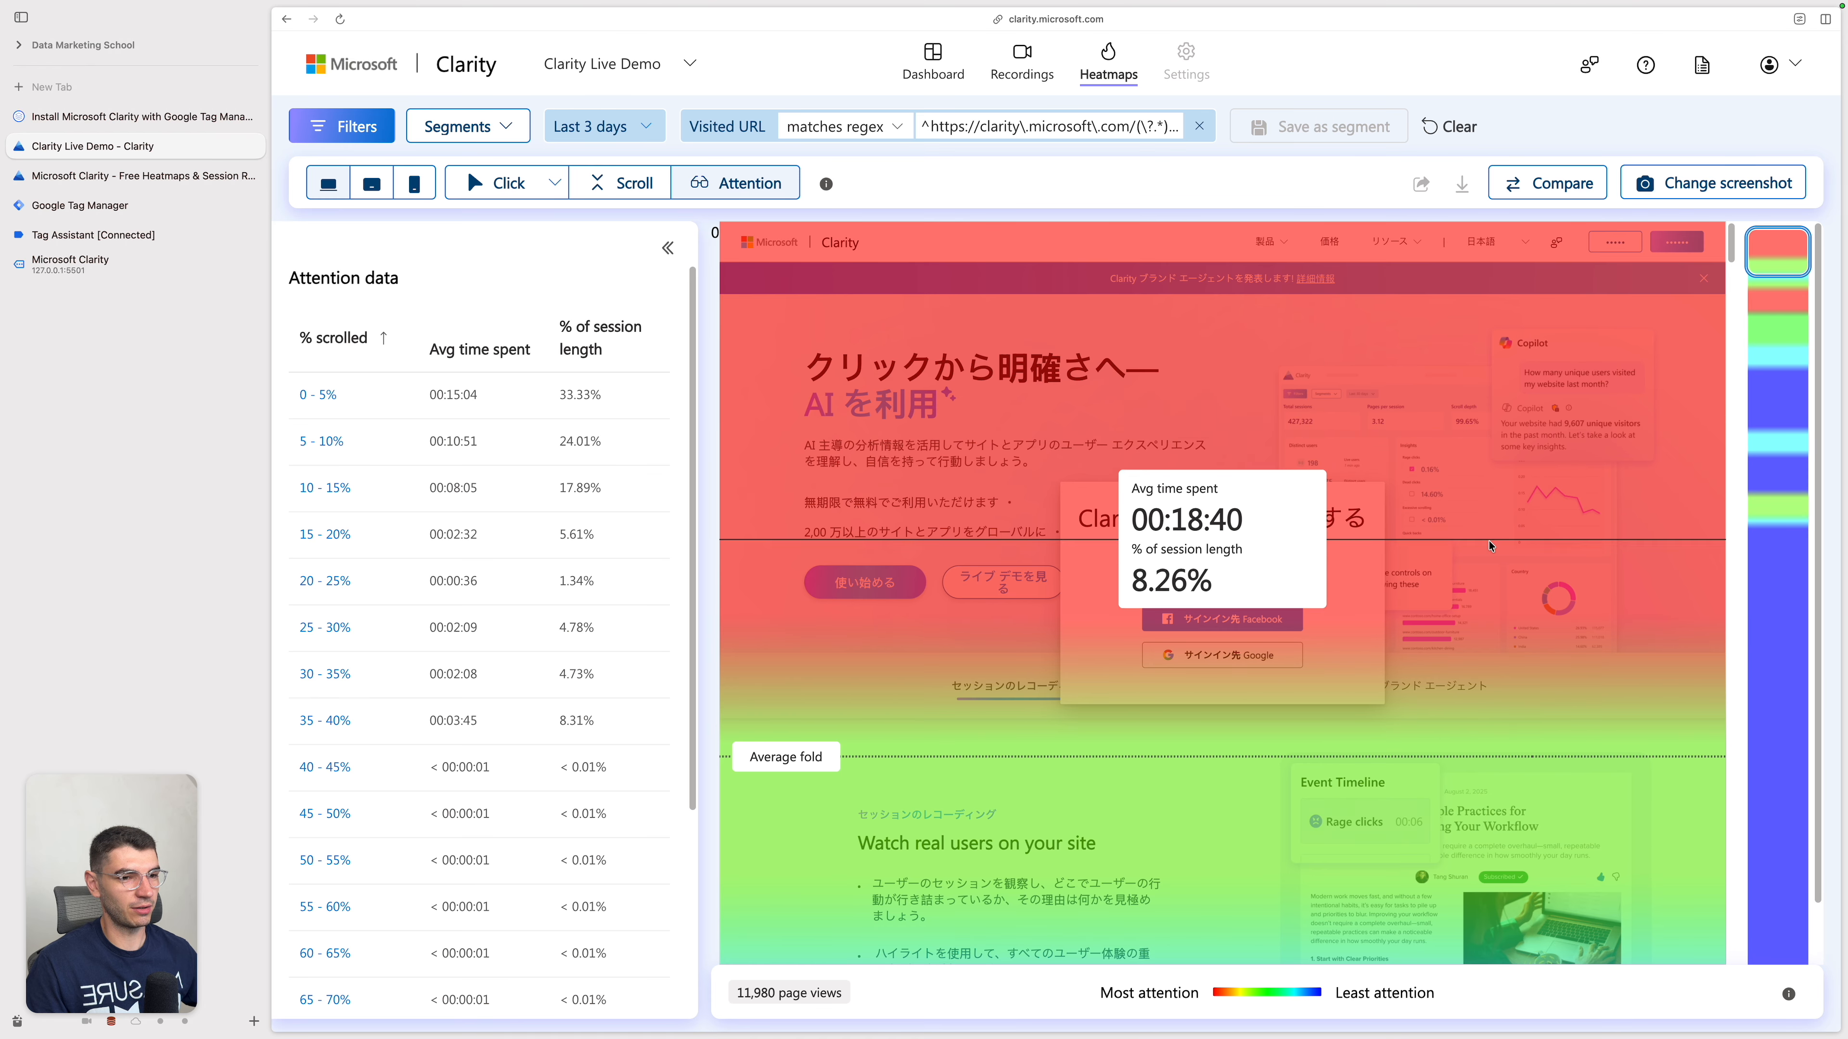
scroll(1535, 680, down, 5)
scroll(1537, 744, up, 10)
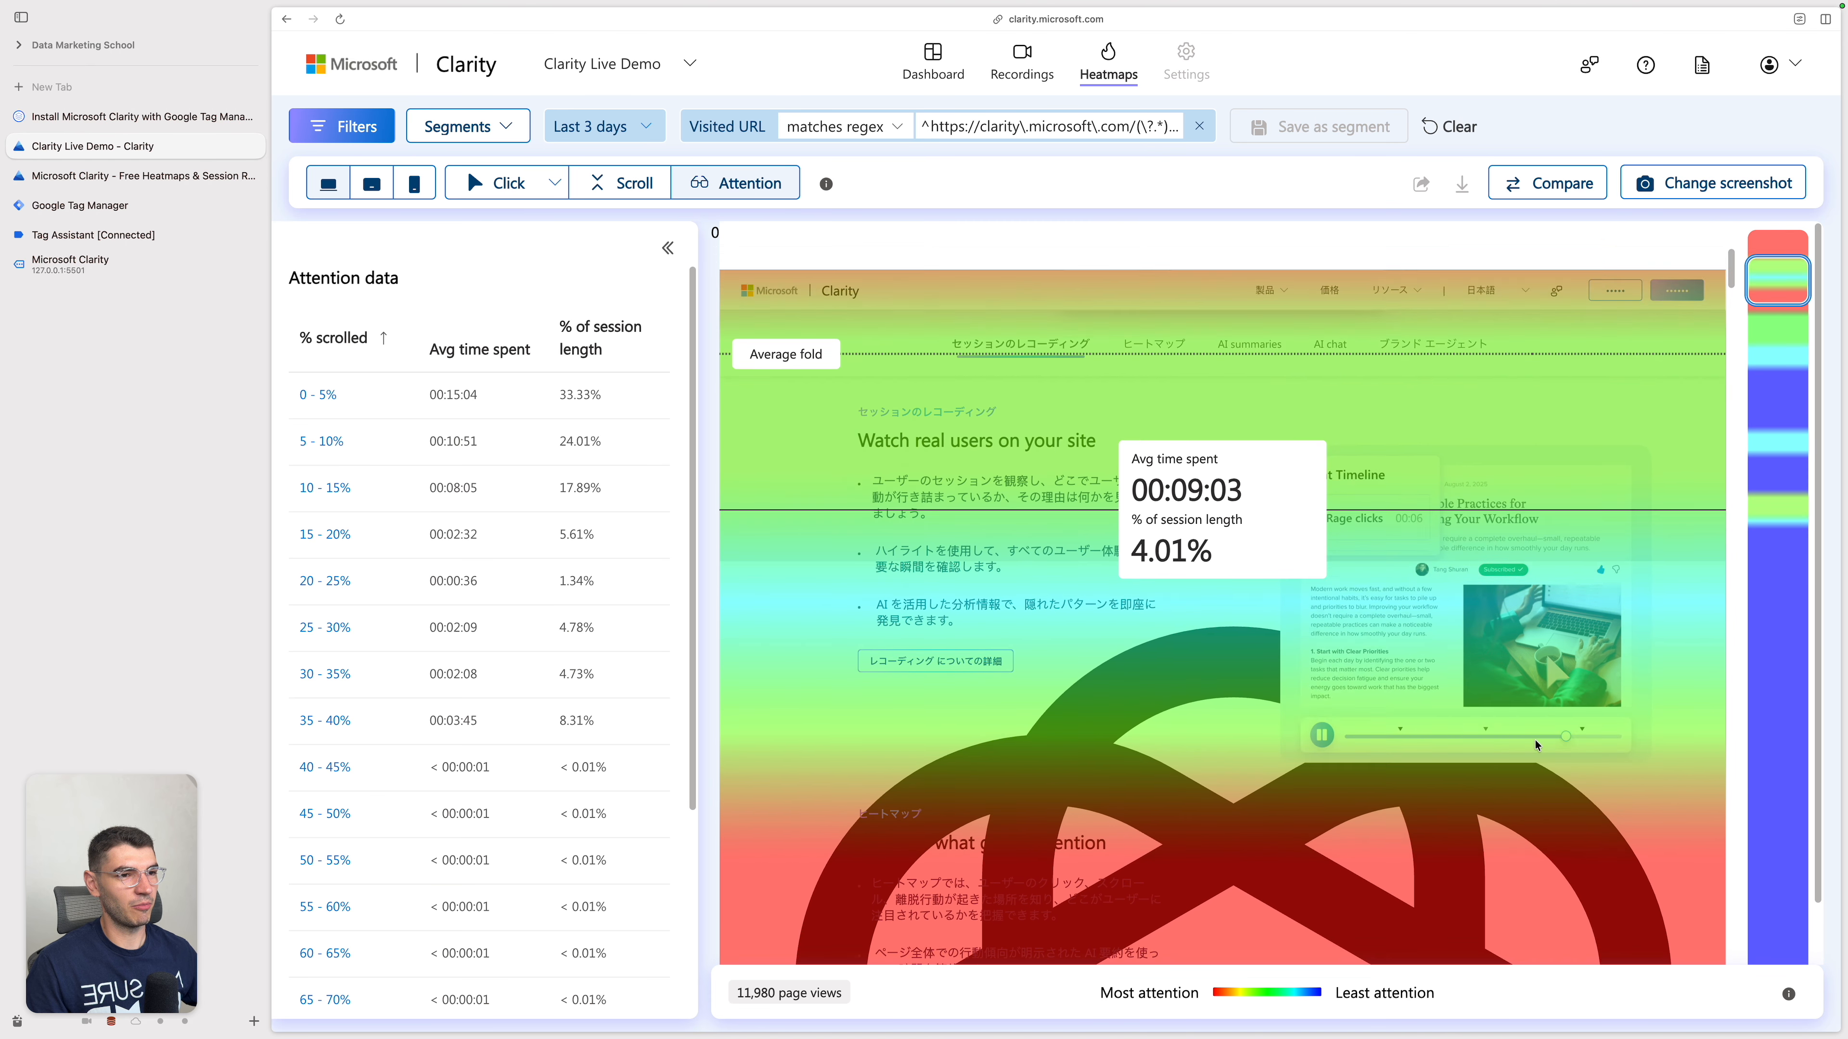
scroll(1535, 744, down, 6)
scroll(1534, 744, down, 7)
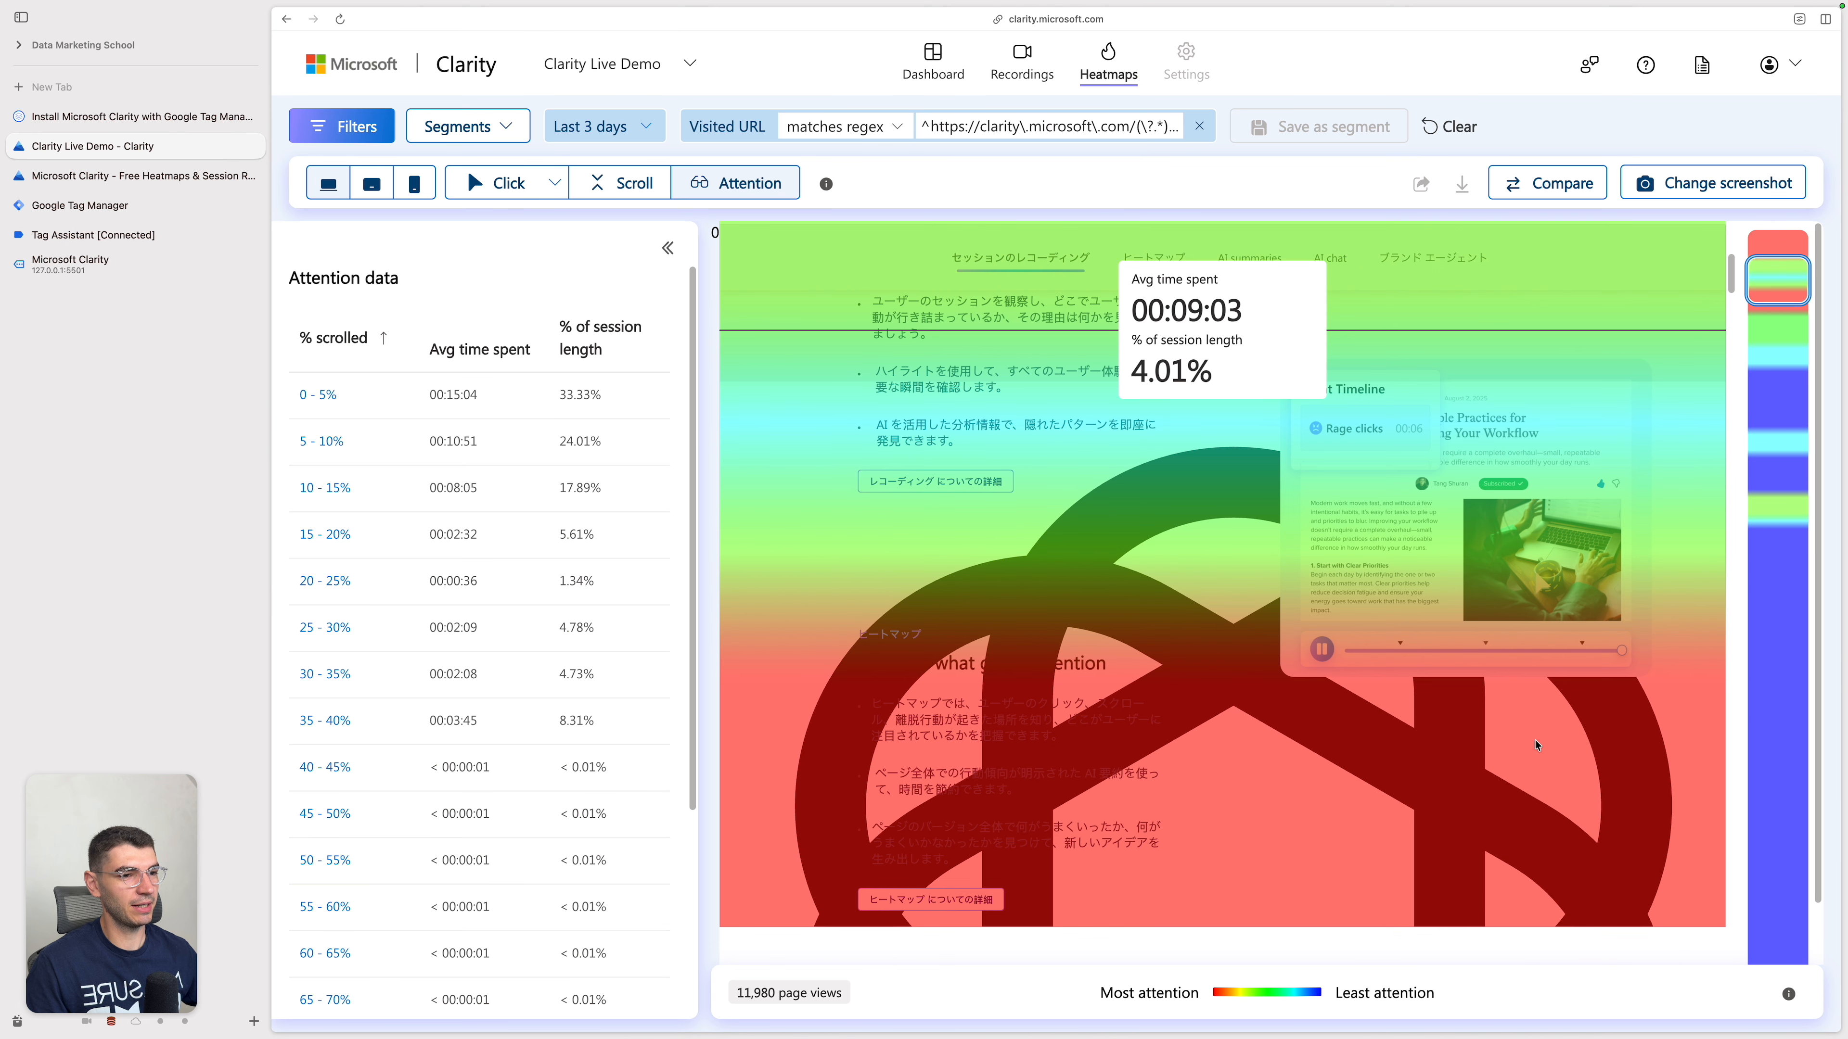
scroll(1087, 601, down, 5)
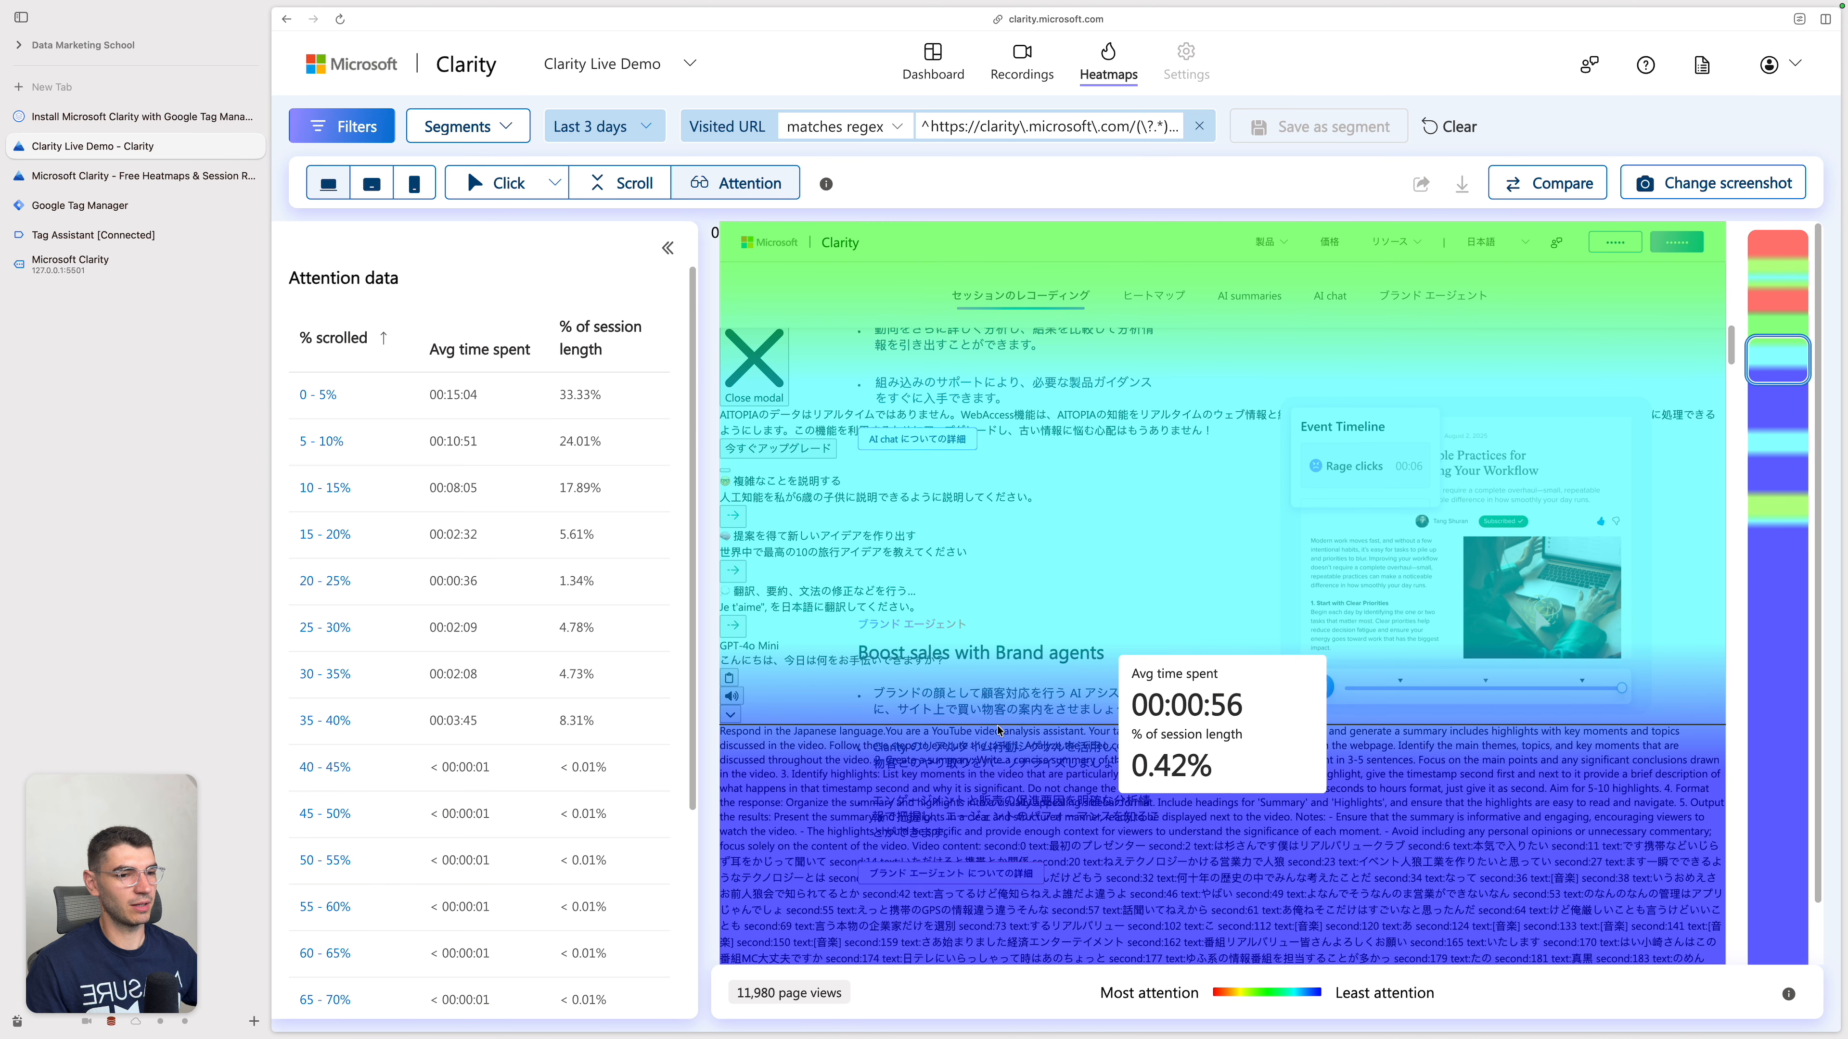
scroll(925, 641, up, 12)
scroll(925, 641, up, 5)
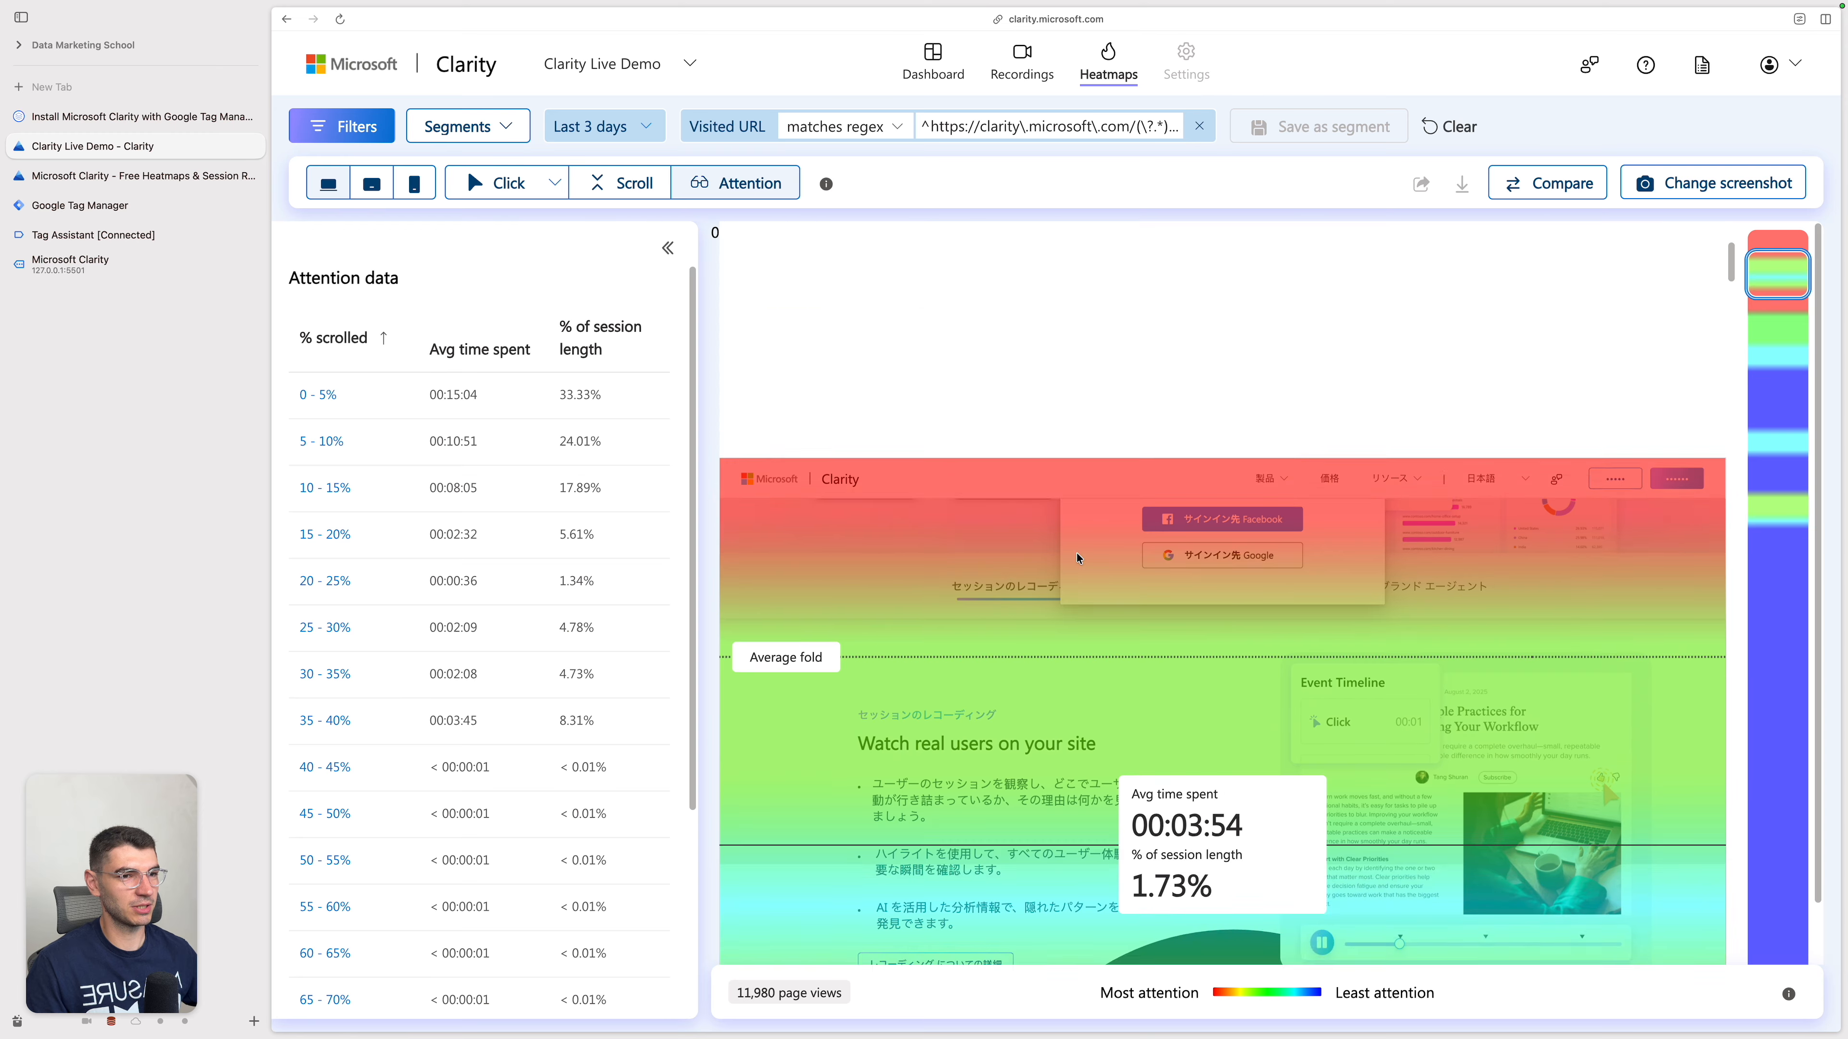
scroll(1164, 568, down, 4)
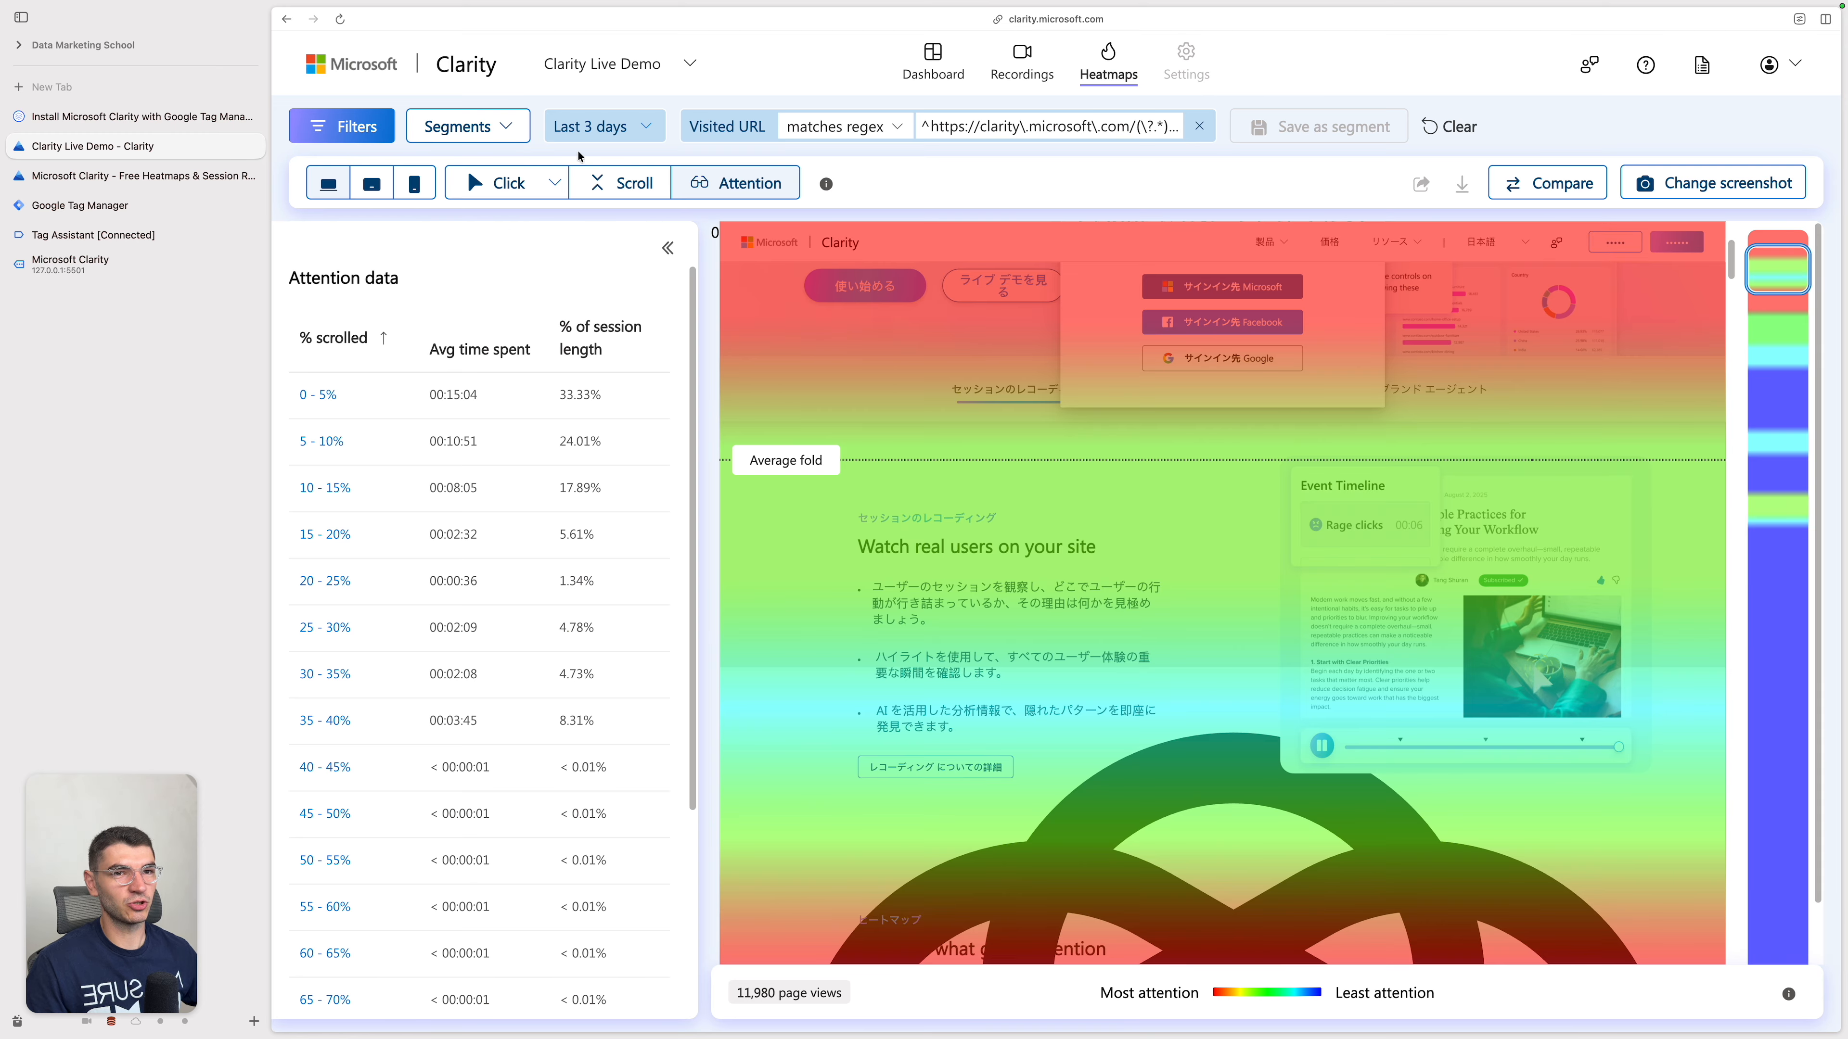
Step: Filter the heatmap to sessions from the Chrome browser and look over the filtered attention map
click(367, 128)
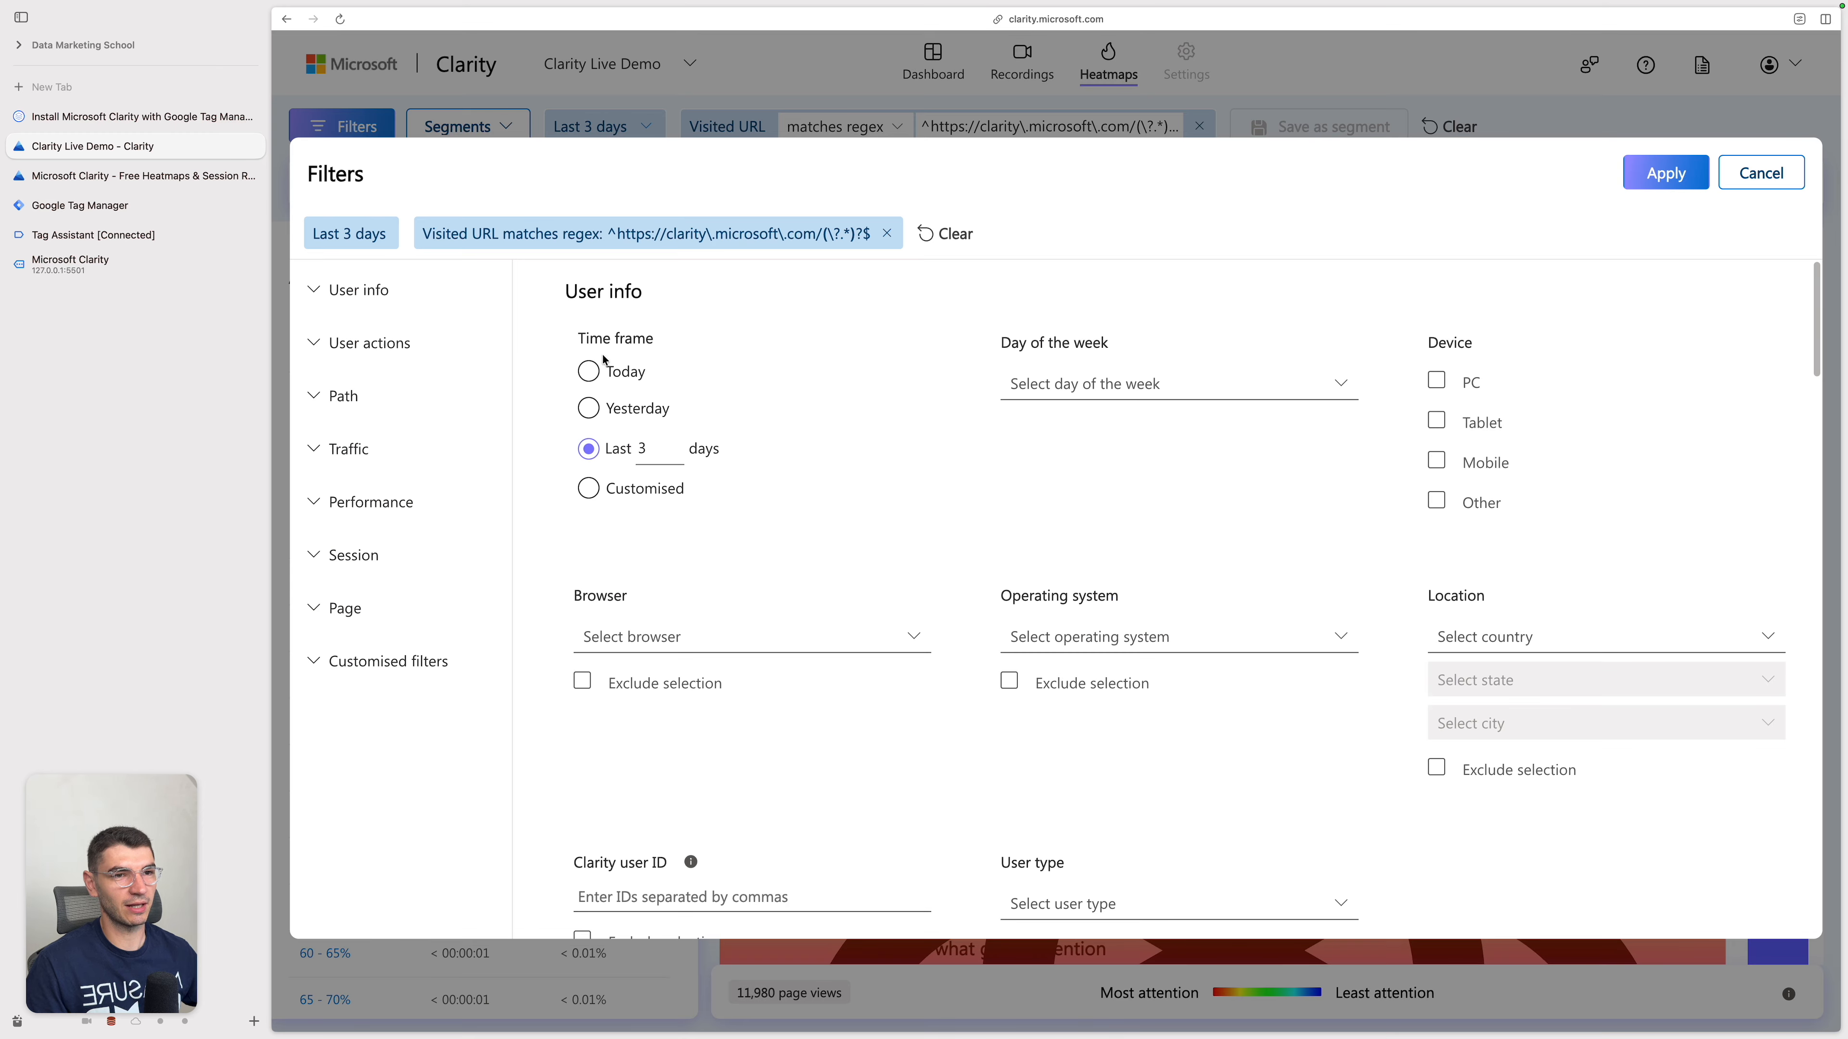
click(345, 397)
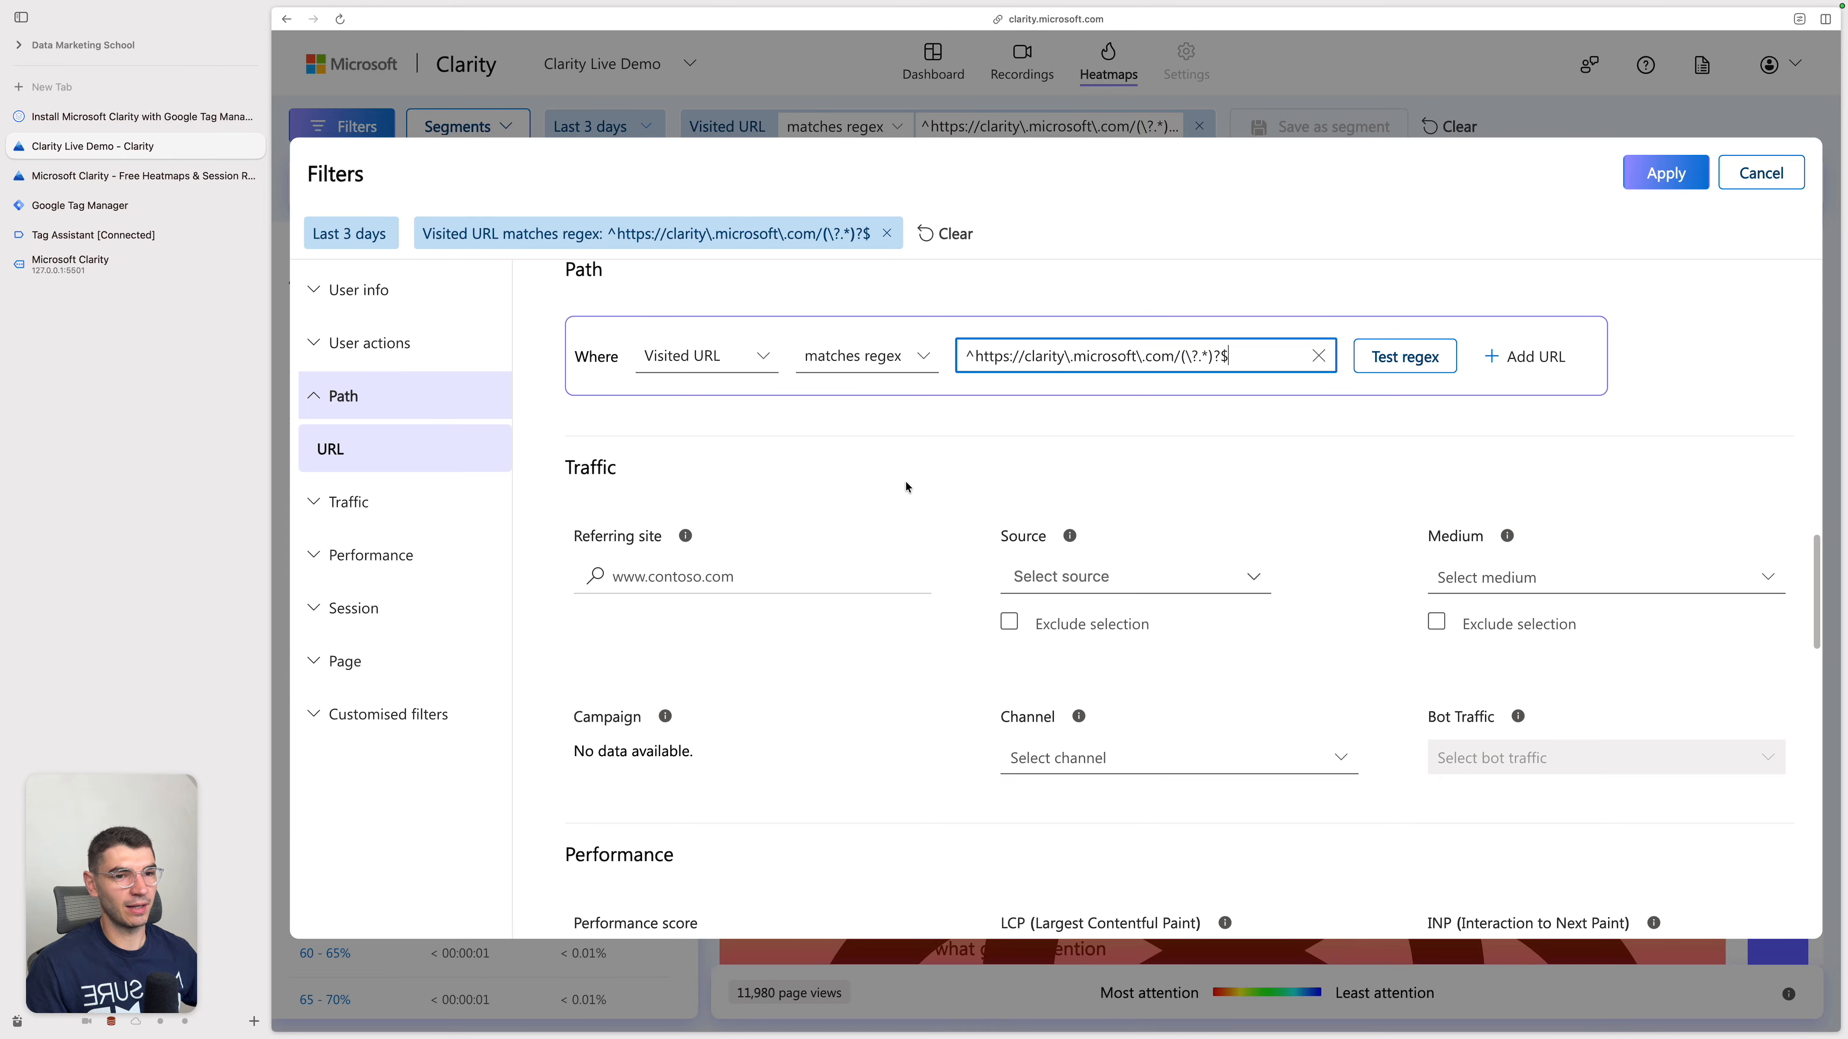
click(439, 290)
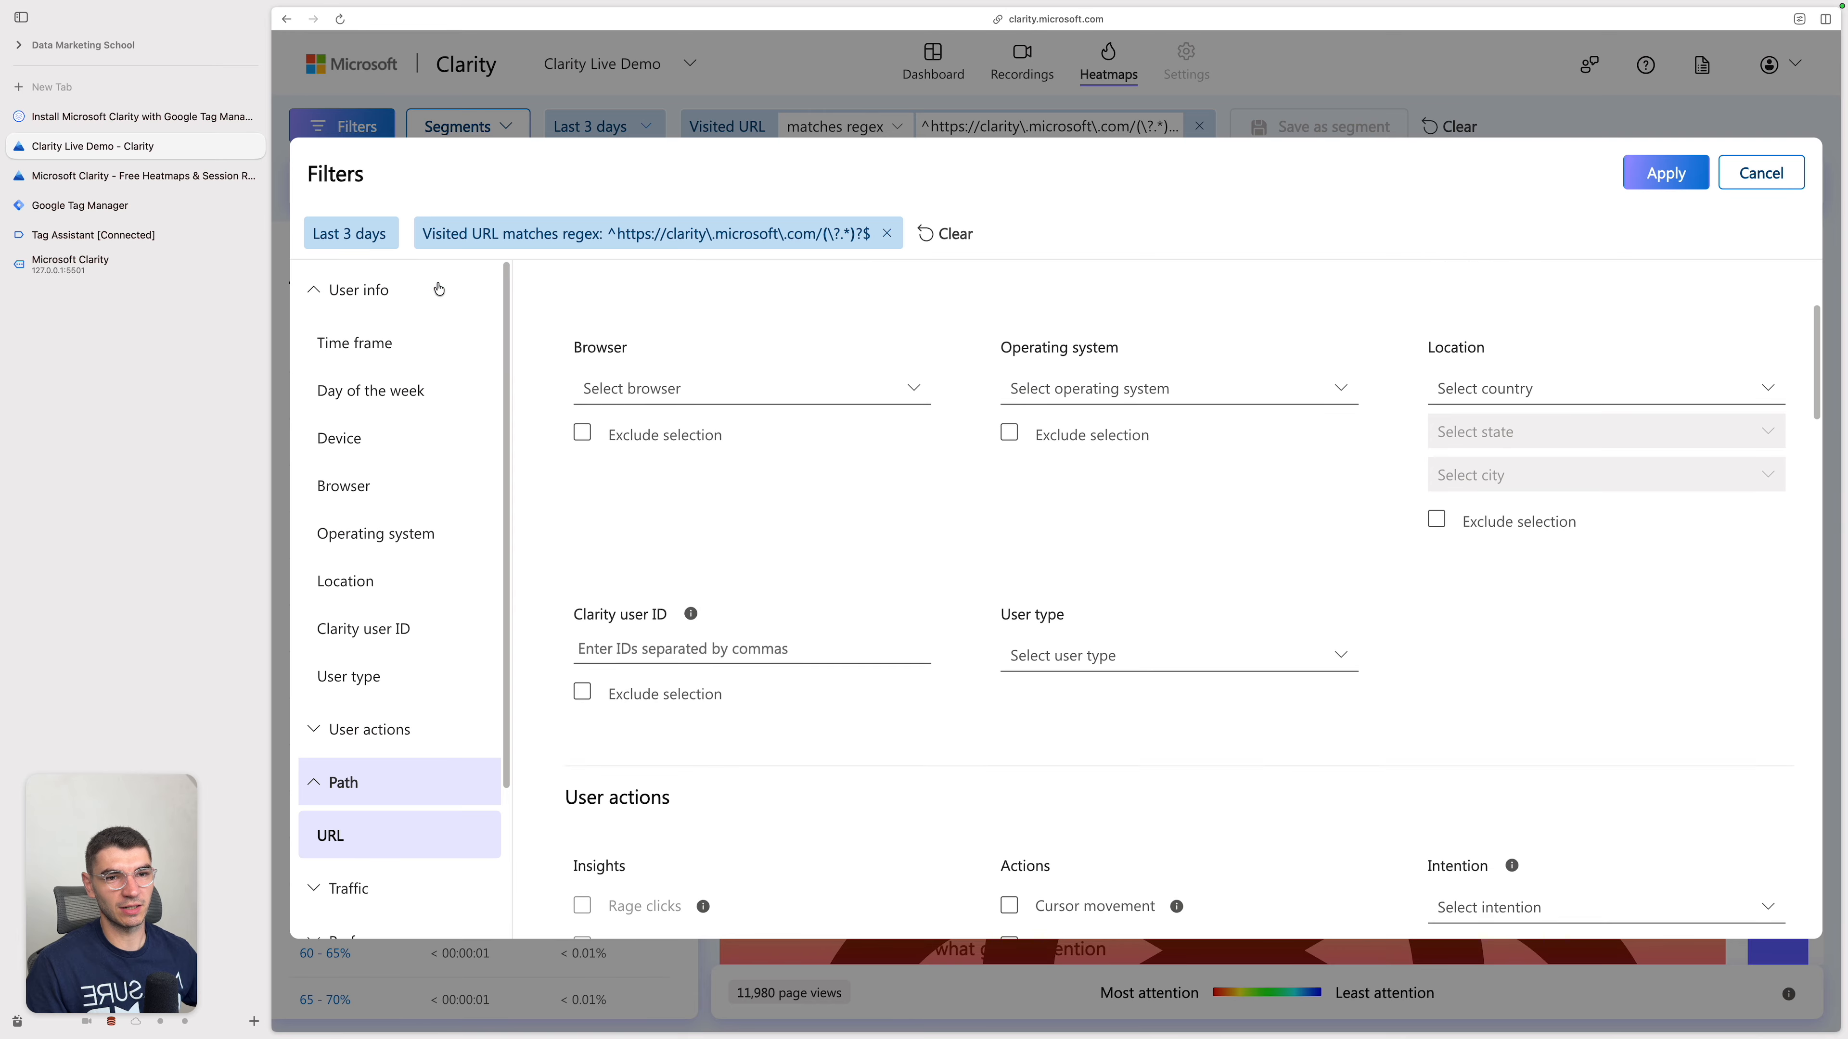
click(457, 470)
click(912, 615)
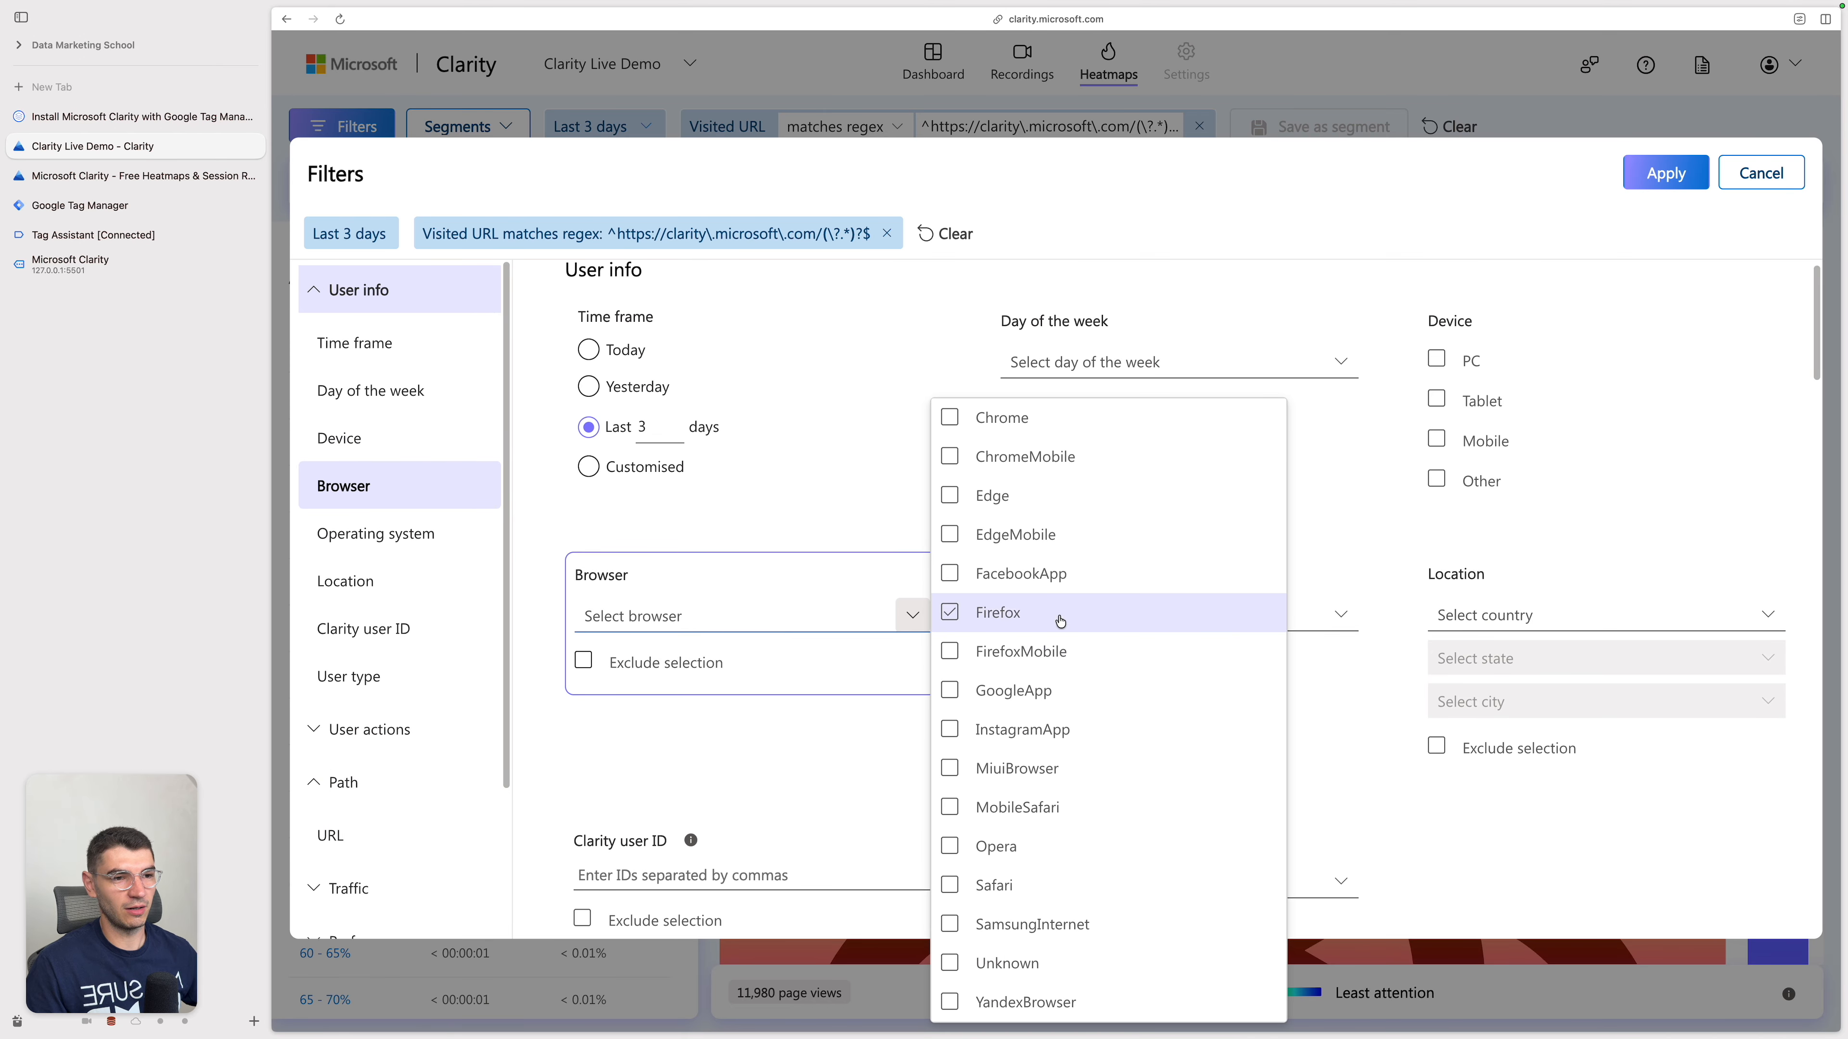
click(1042, 457)
click(1134, 424)
click(1691, 173)
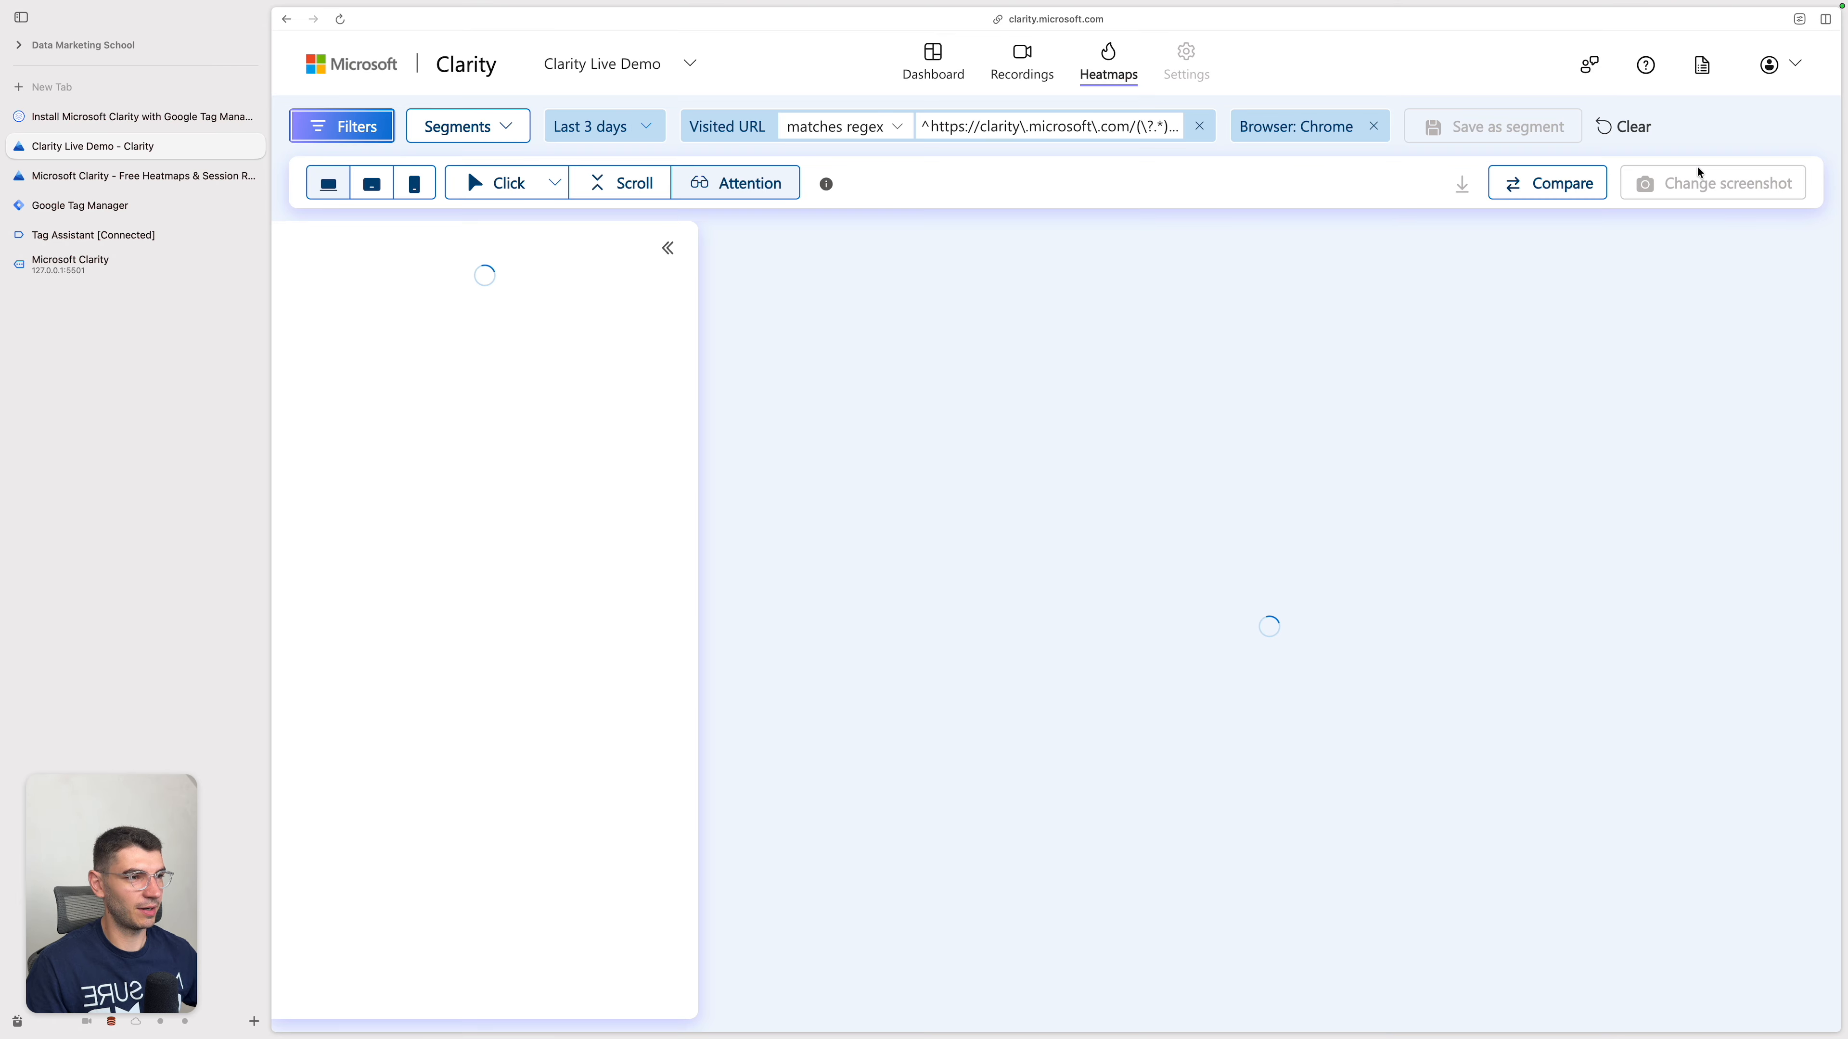
scroll(1338, 697, down, 10)
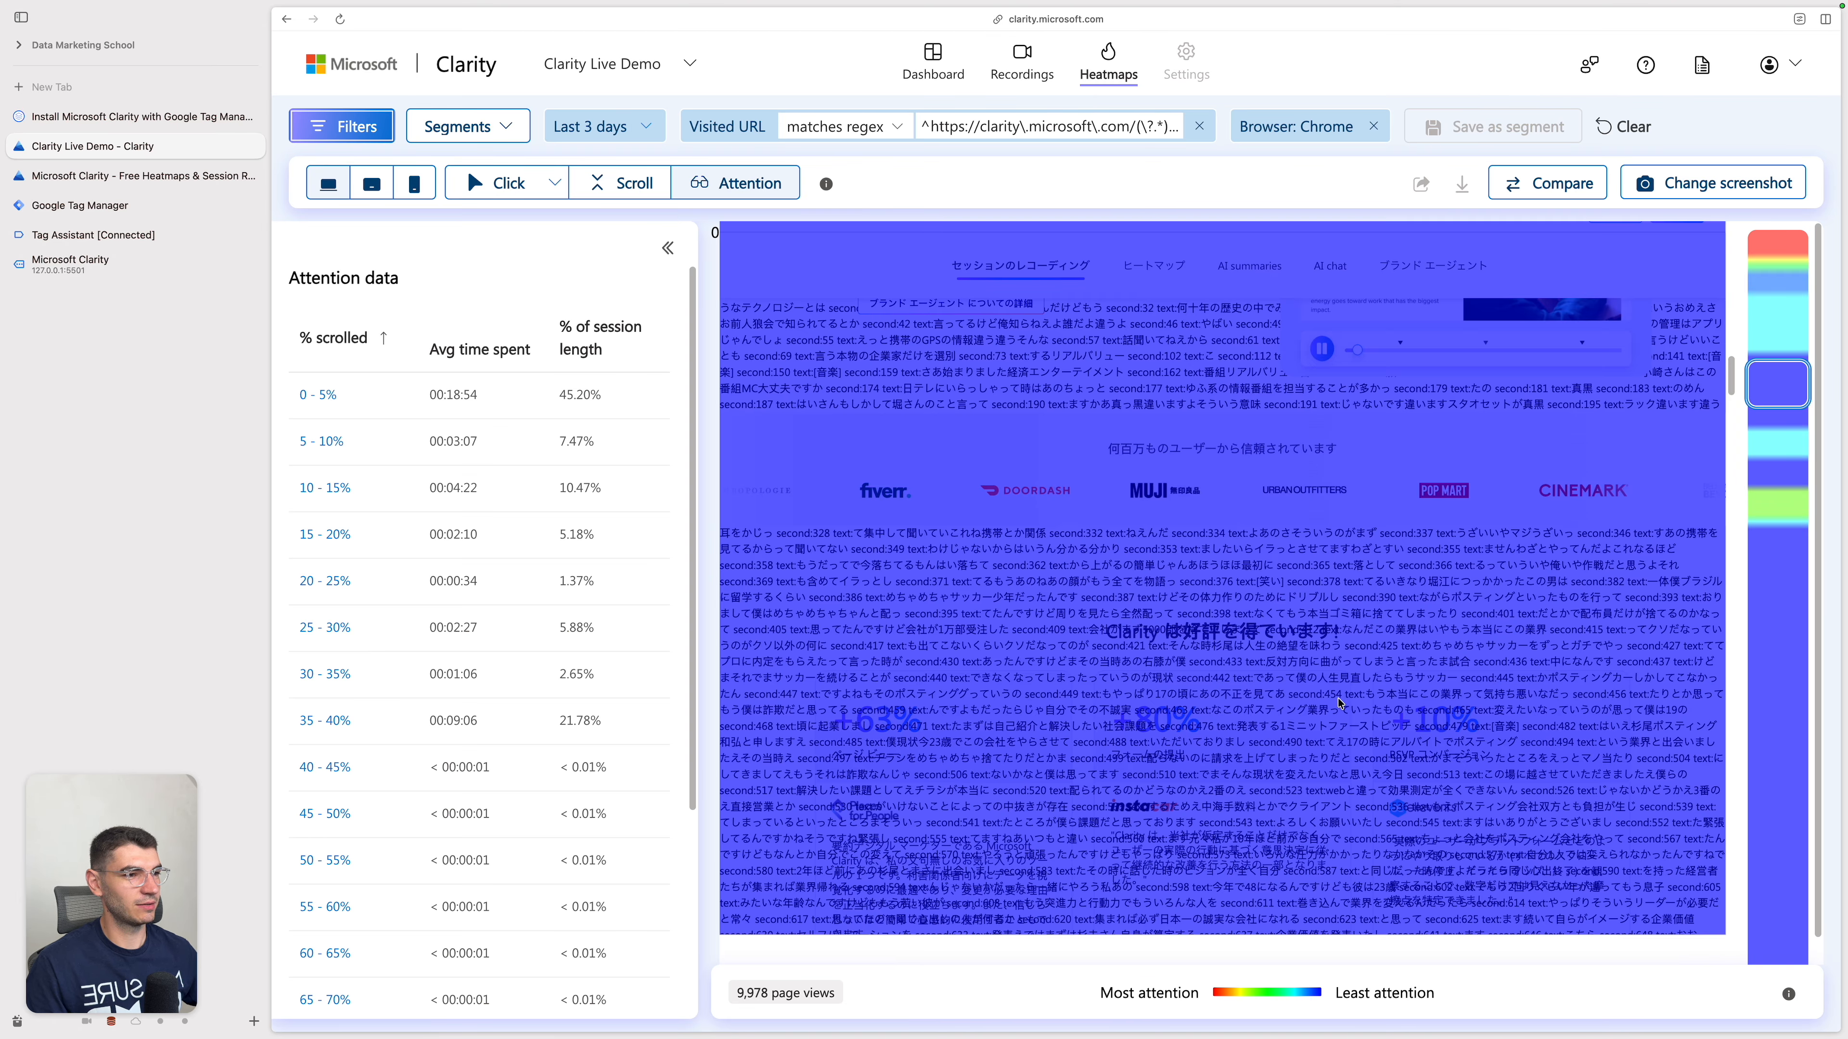
scroll(1338, 698, down, 5)
Step: Open the rage click recordings from the dashboard insights and play the first one from around its rage click
click(933, 62)
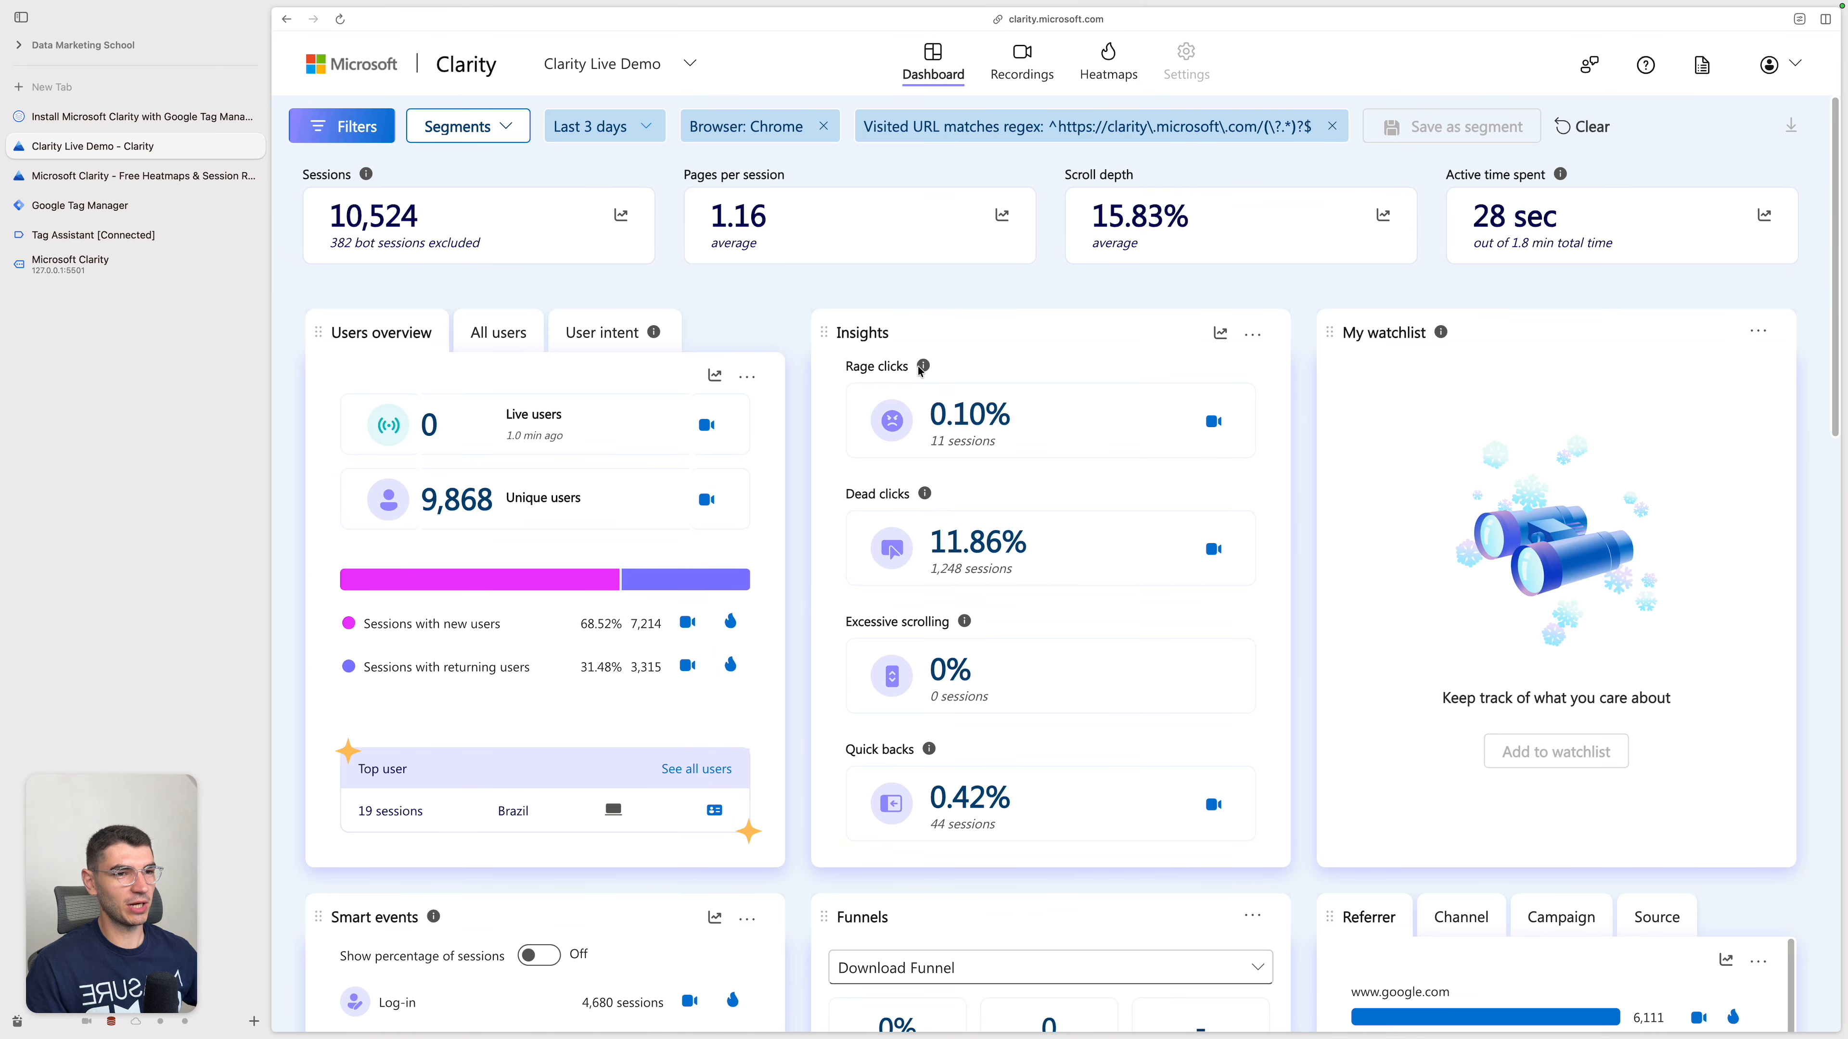
click(1214, 422)
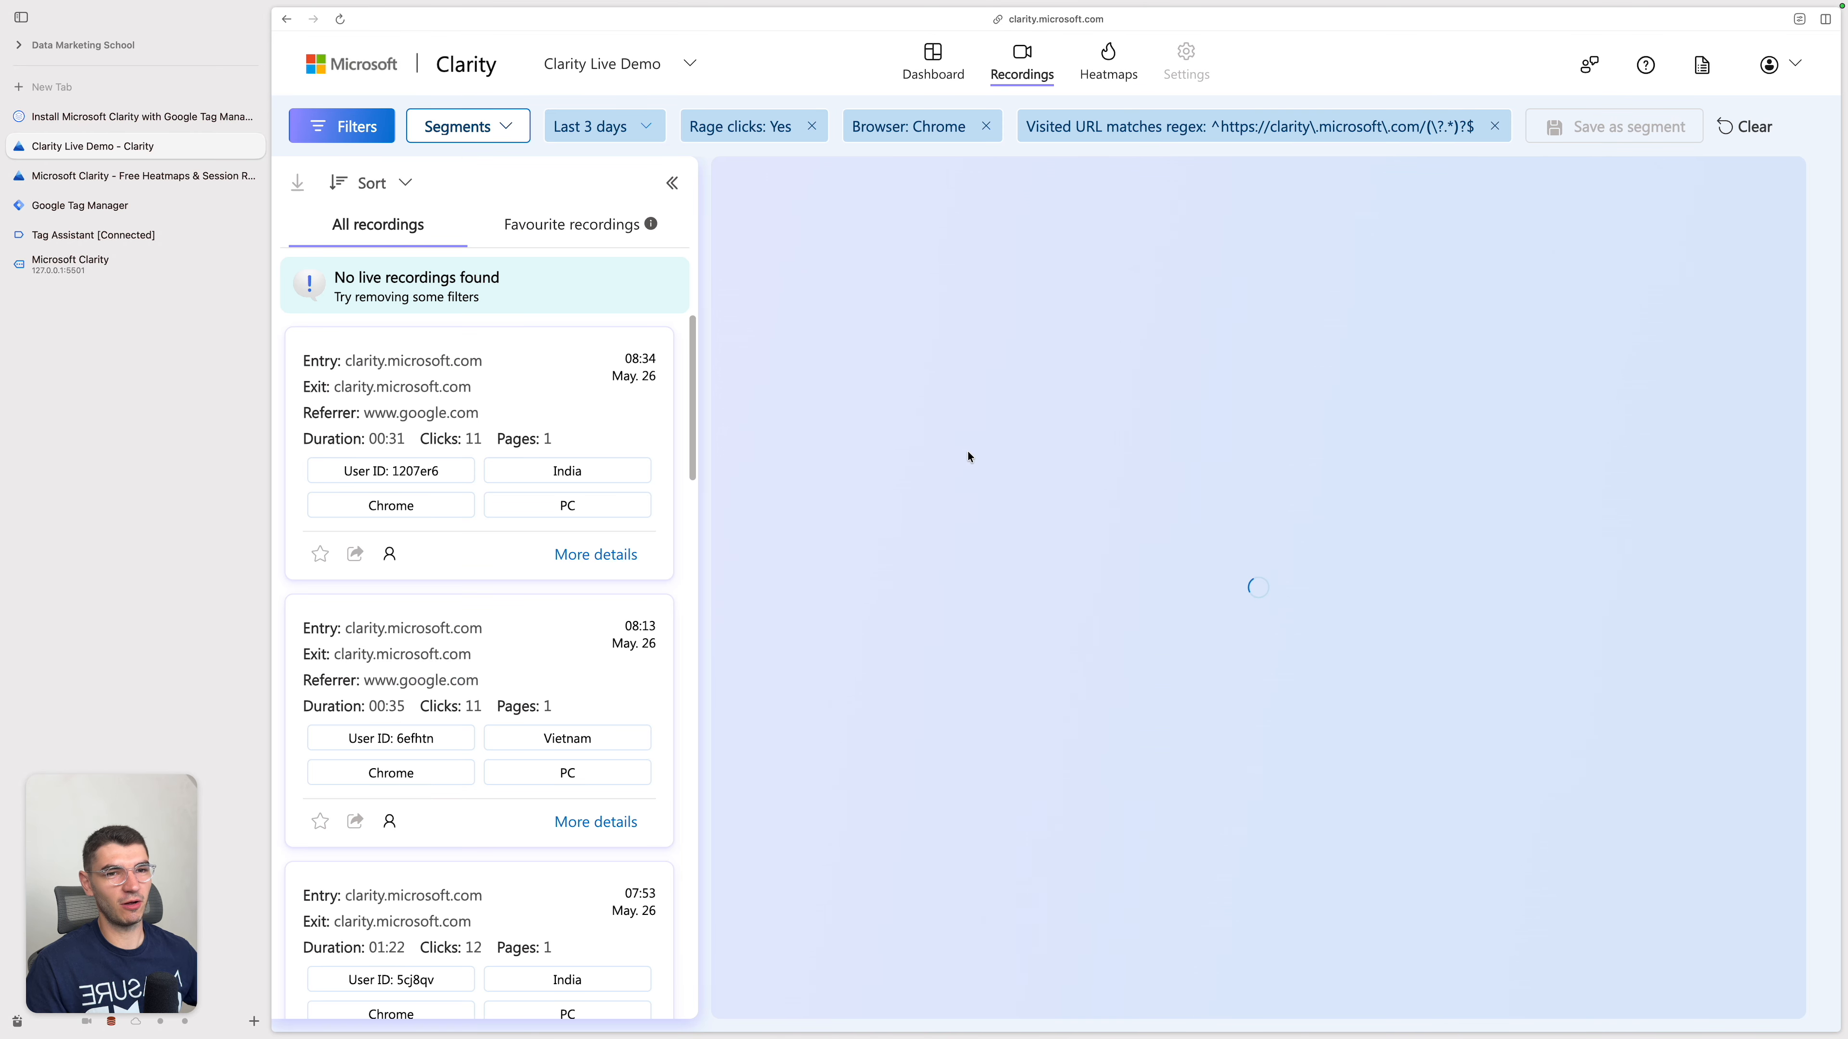
click(531, 397)
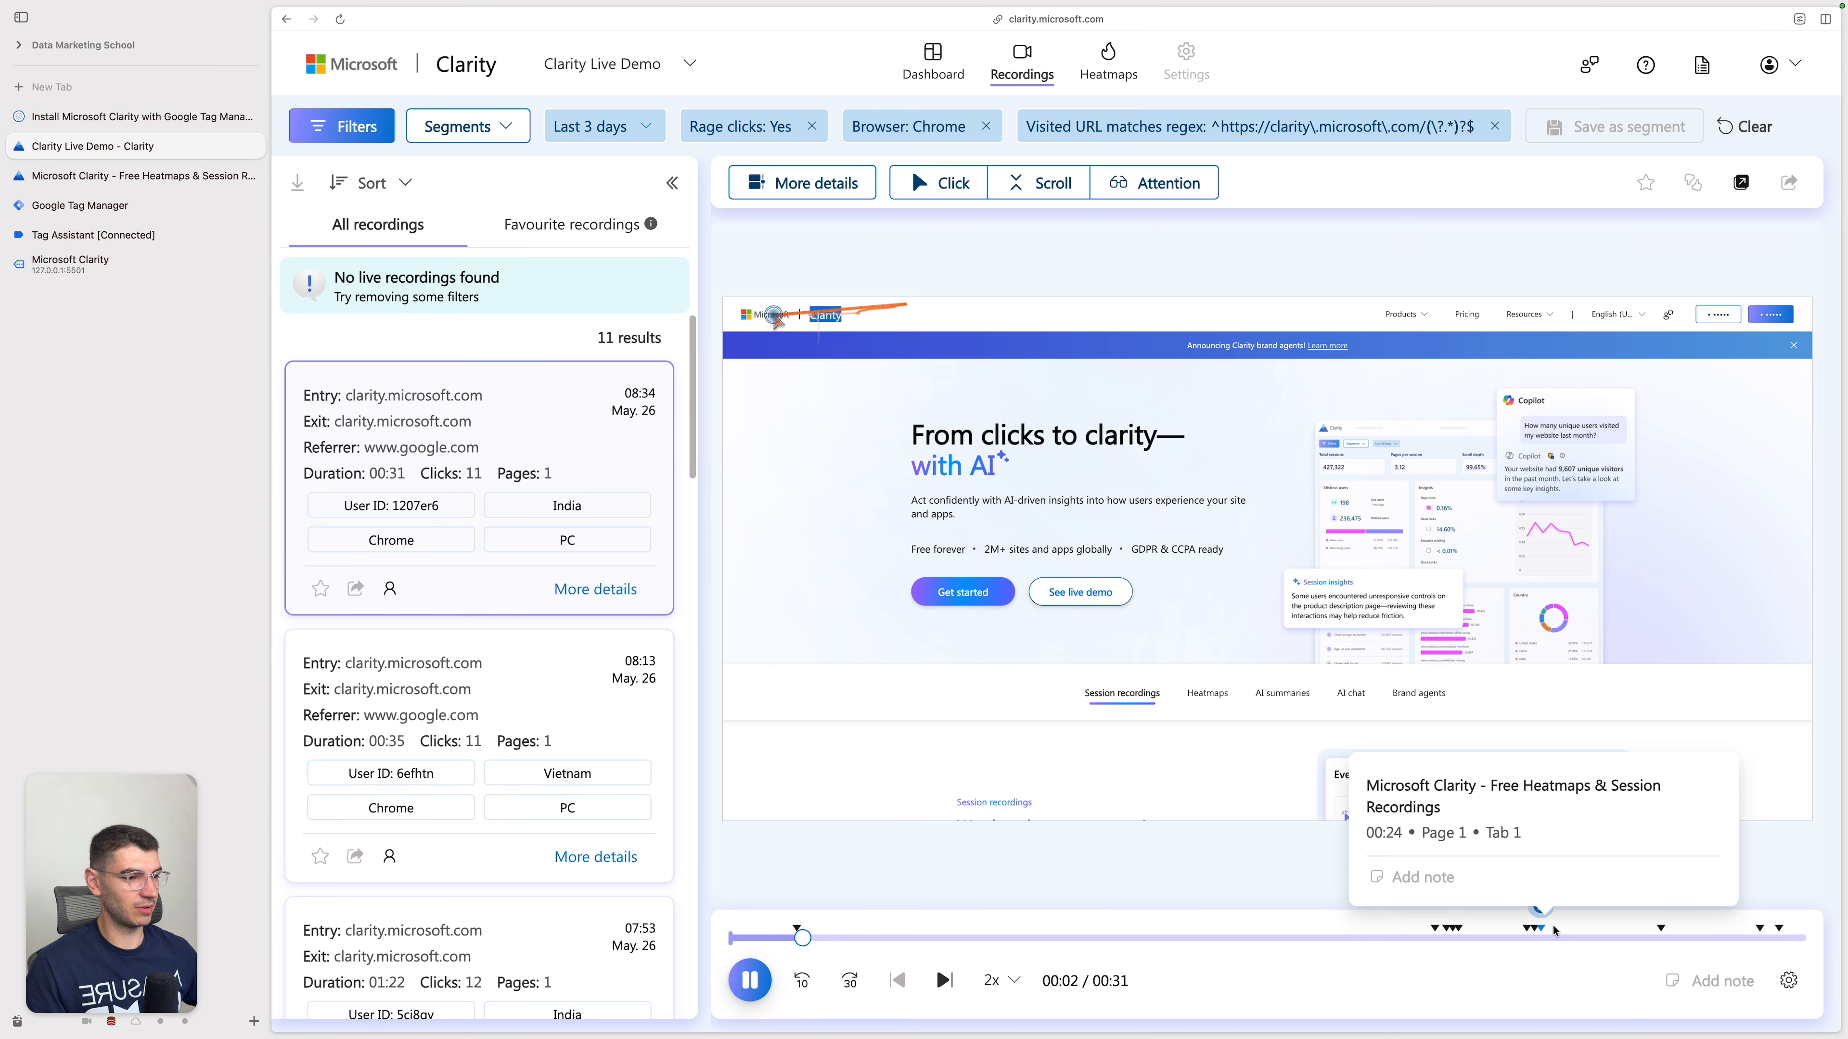
click(1523, 939)
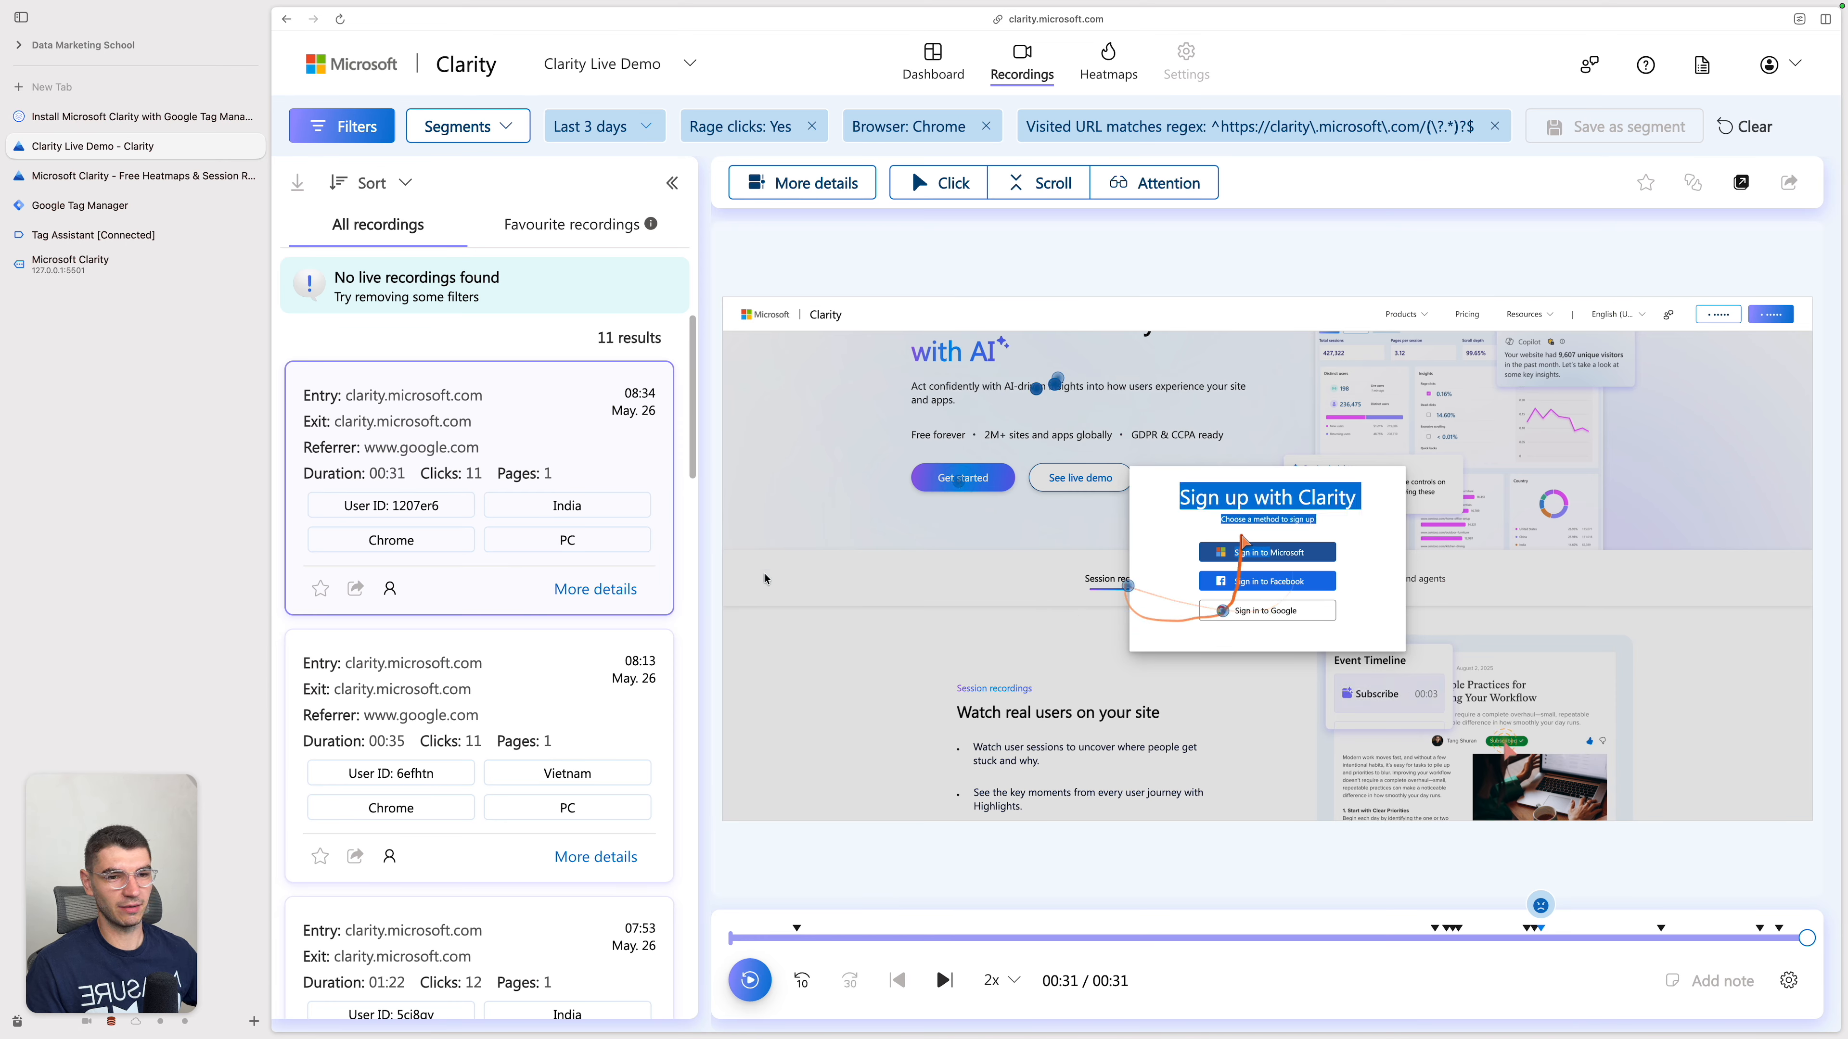
Step: Find the 01:22 rage click recording from India in the list and replay it from 01:16
scroll(581, 651, down, 2)
scroll(581, 653, down, 2)
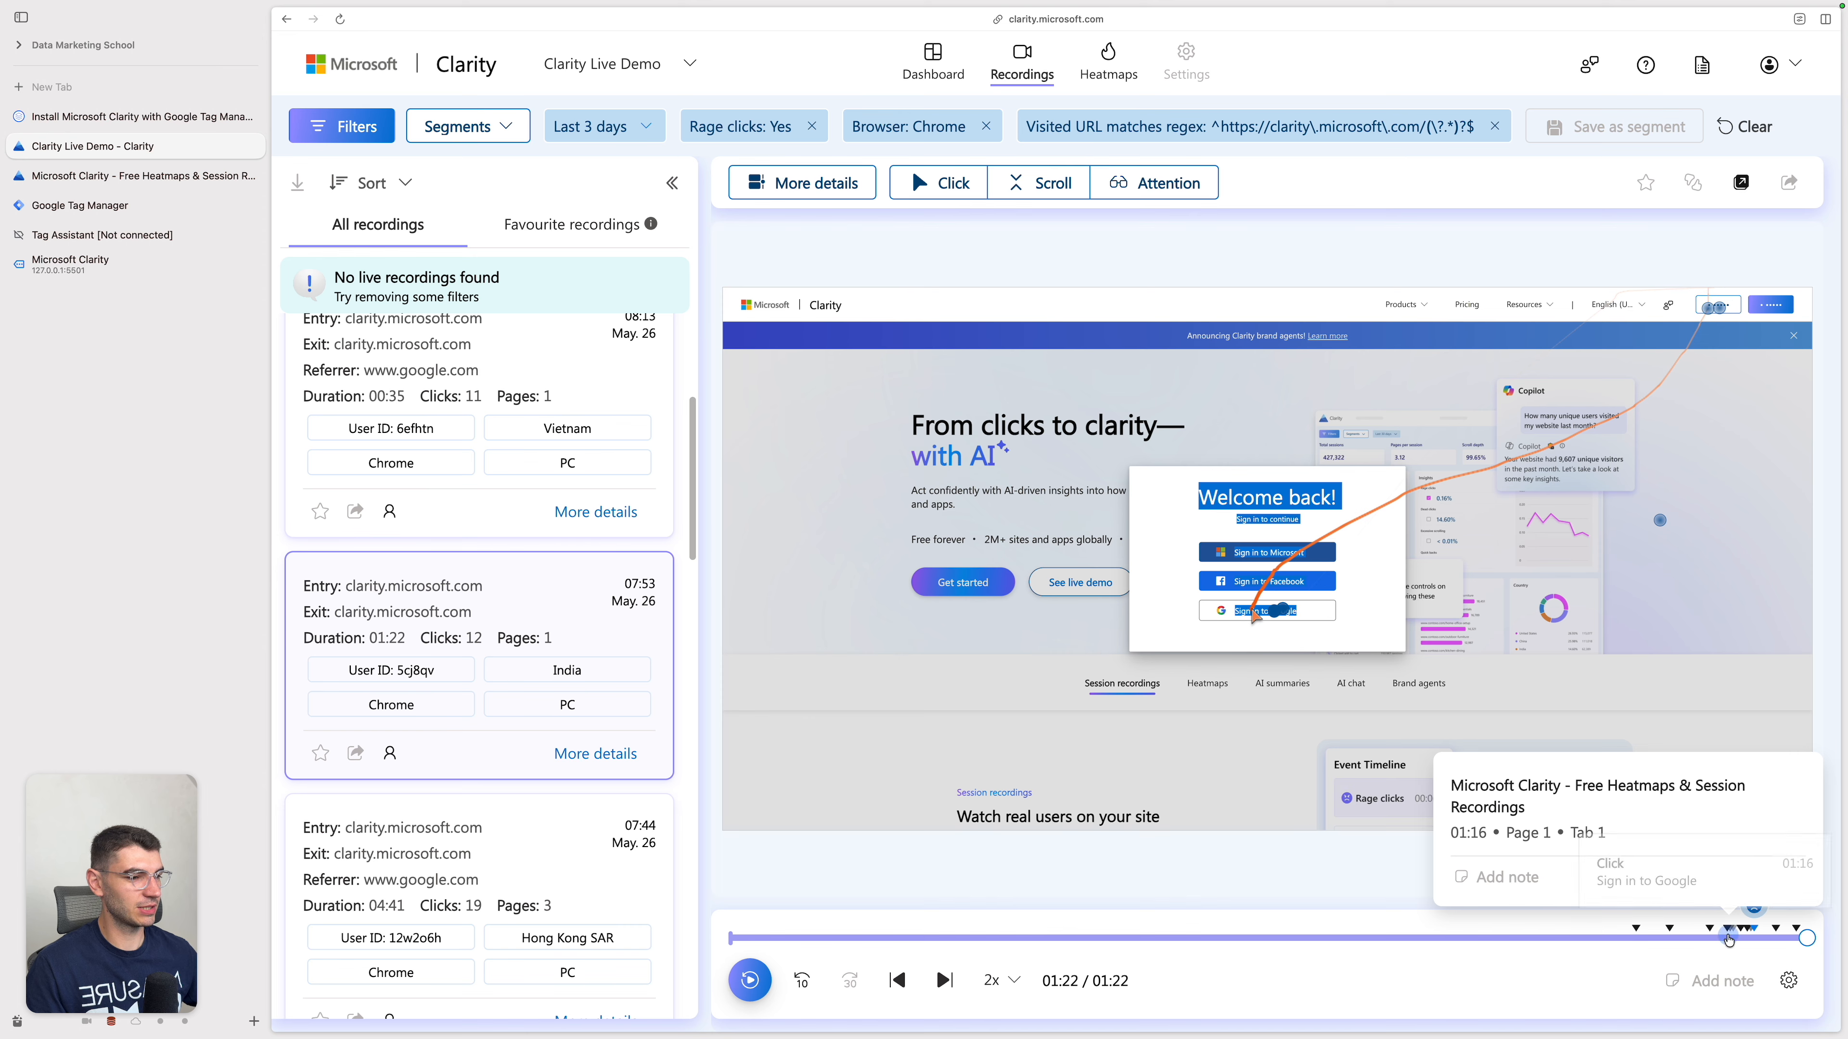
click(1728, 939)
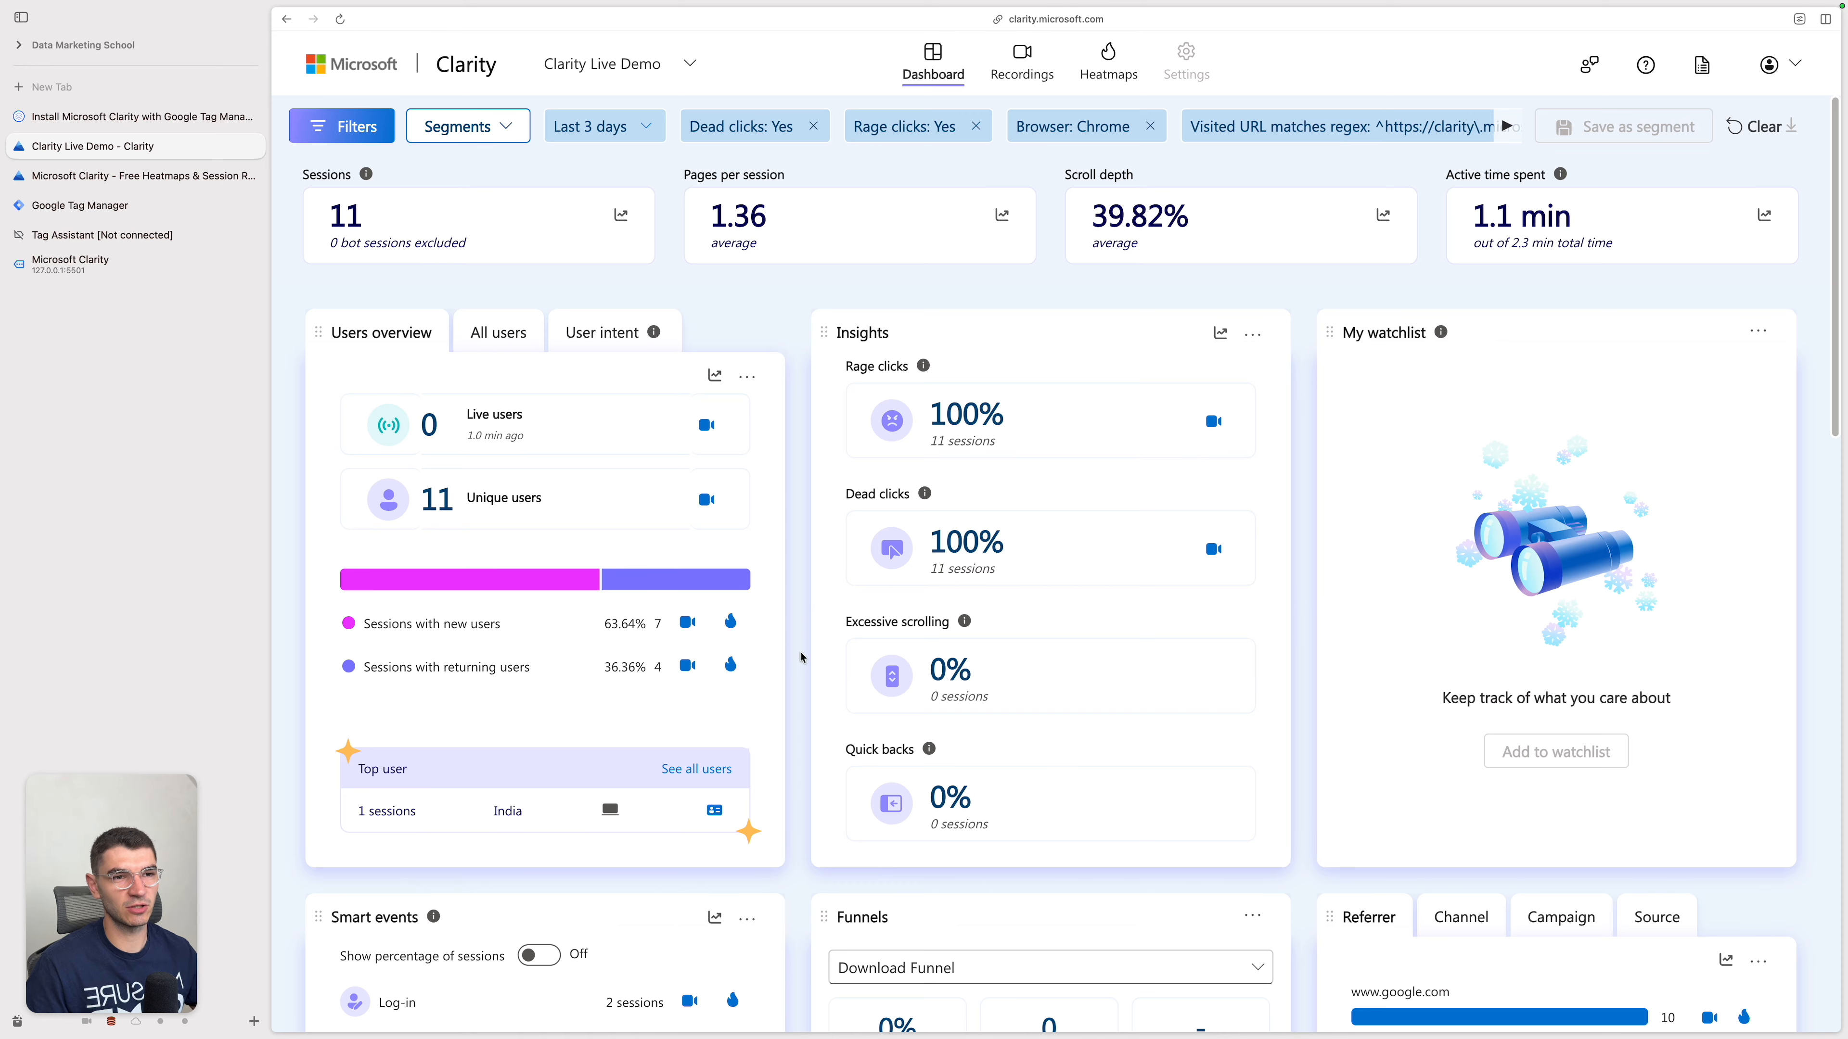
Step: Review the dashboard's insights, smart events, funnels, browsers and performance overview
scroll(800, 657, down, 1)
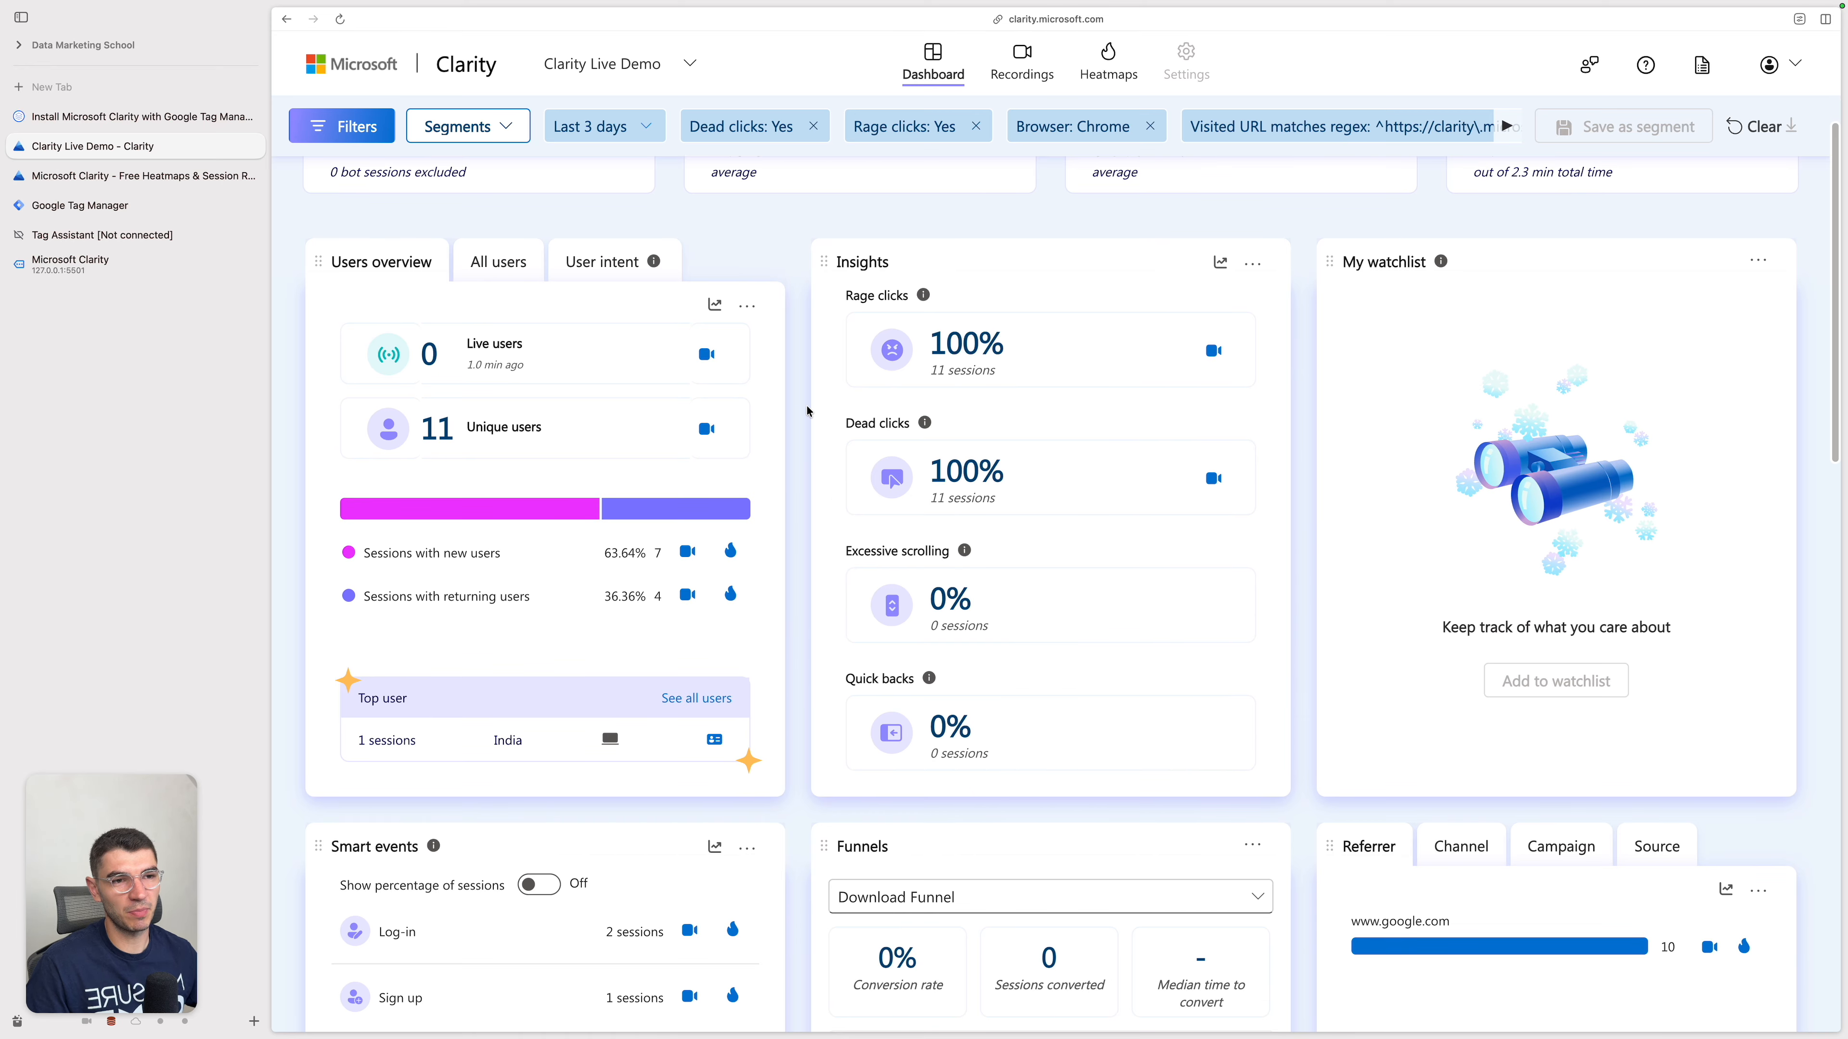
scroll(794, 547, down, 8)
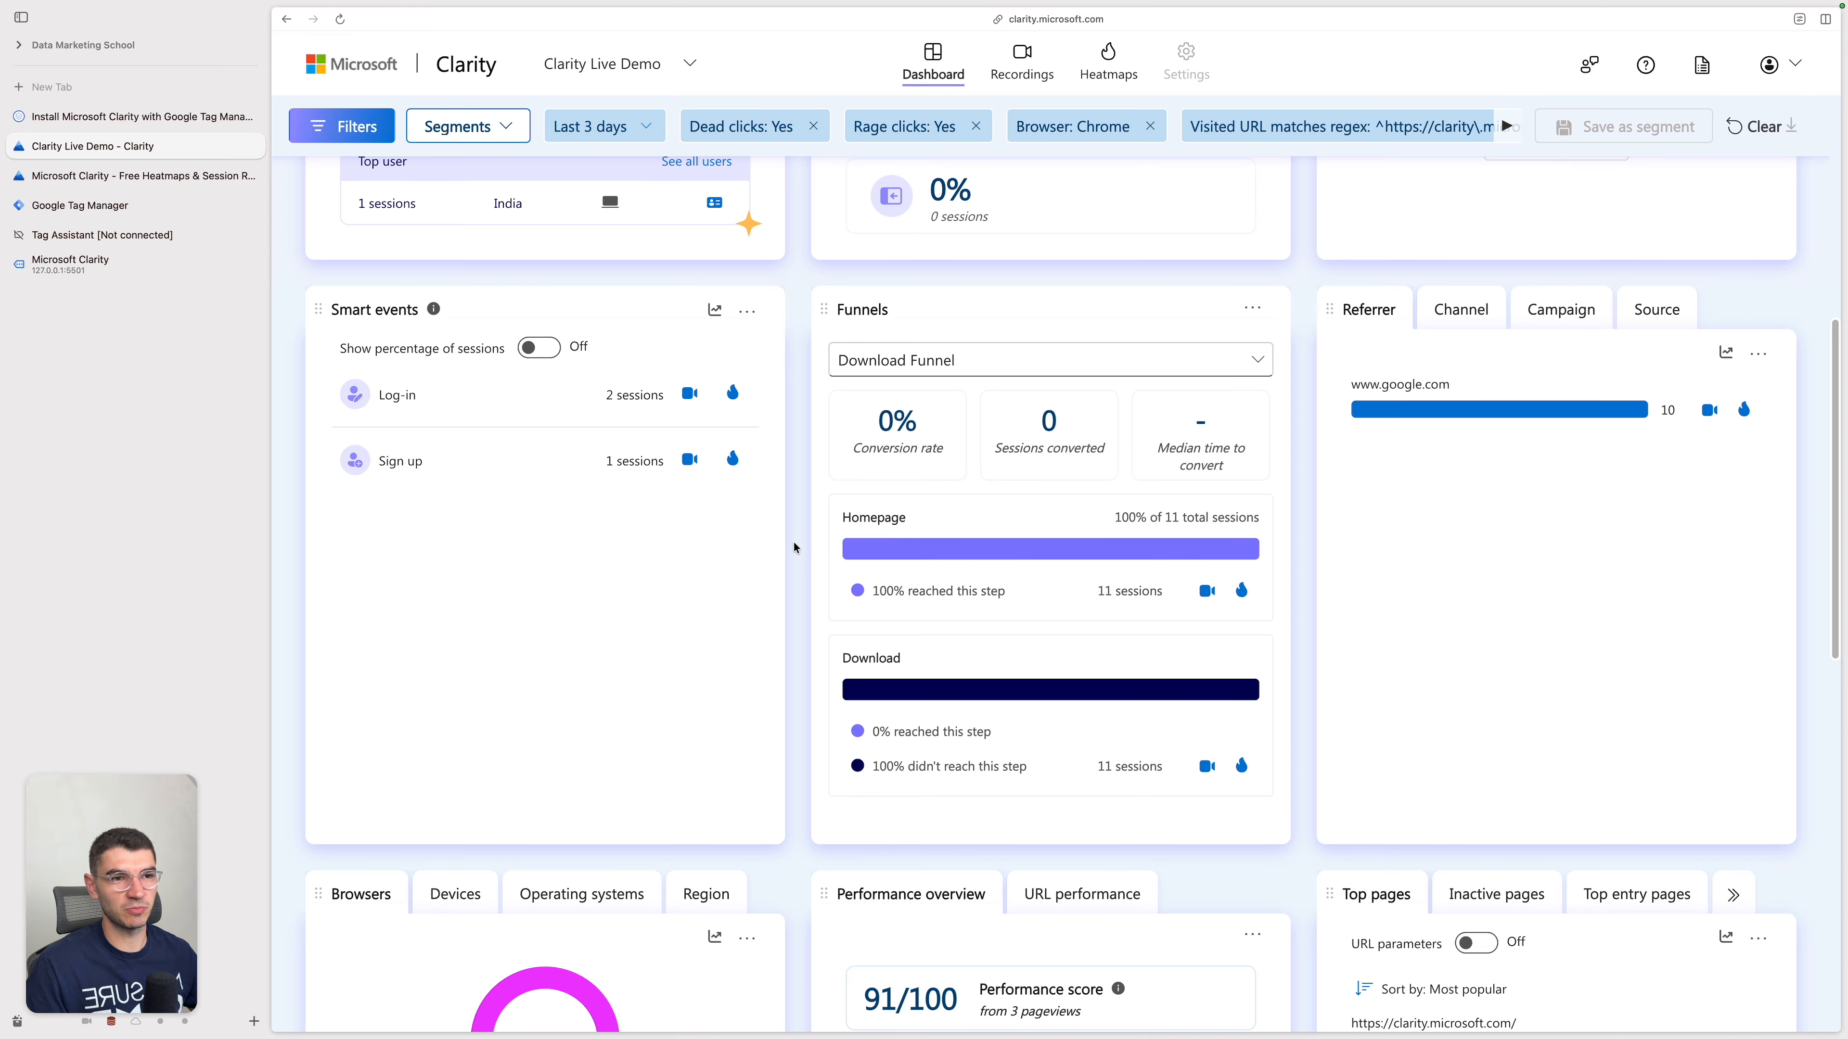
scroll(794, 547, down, 10)
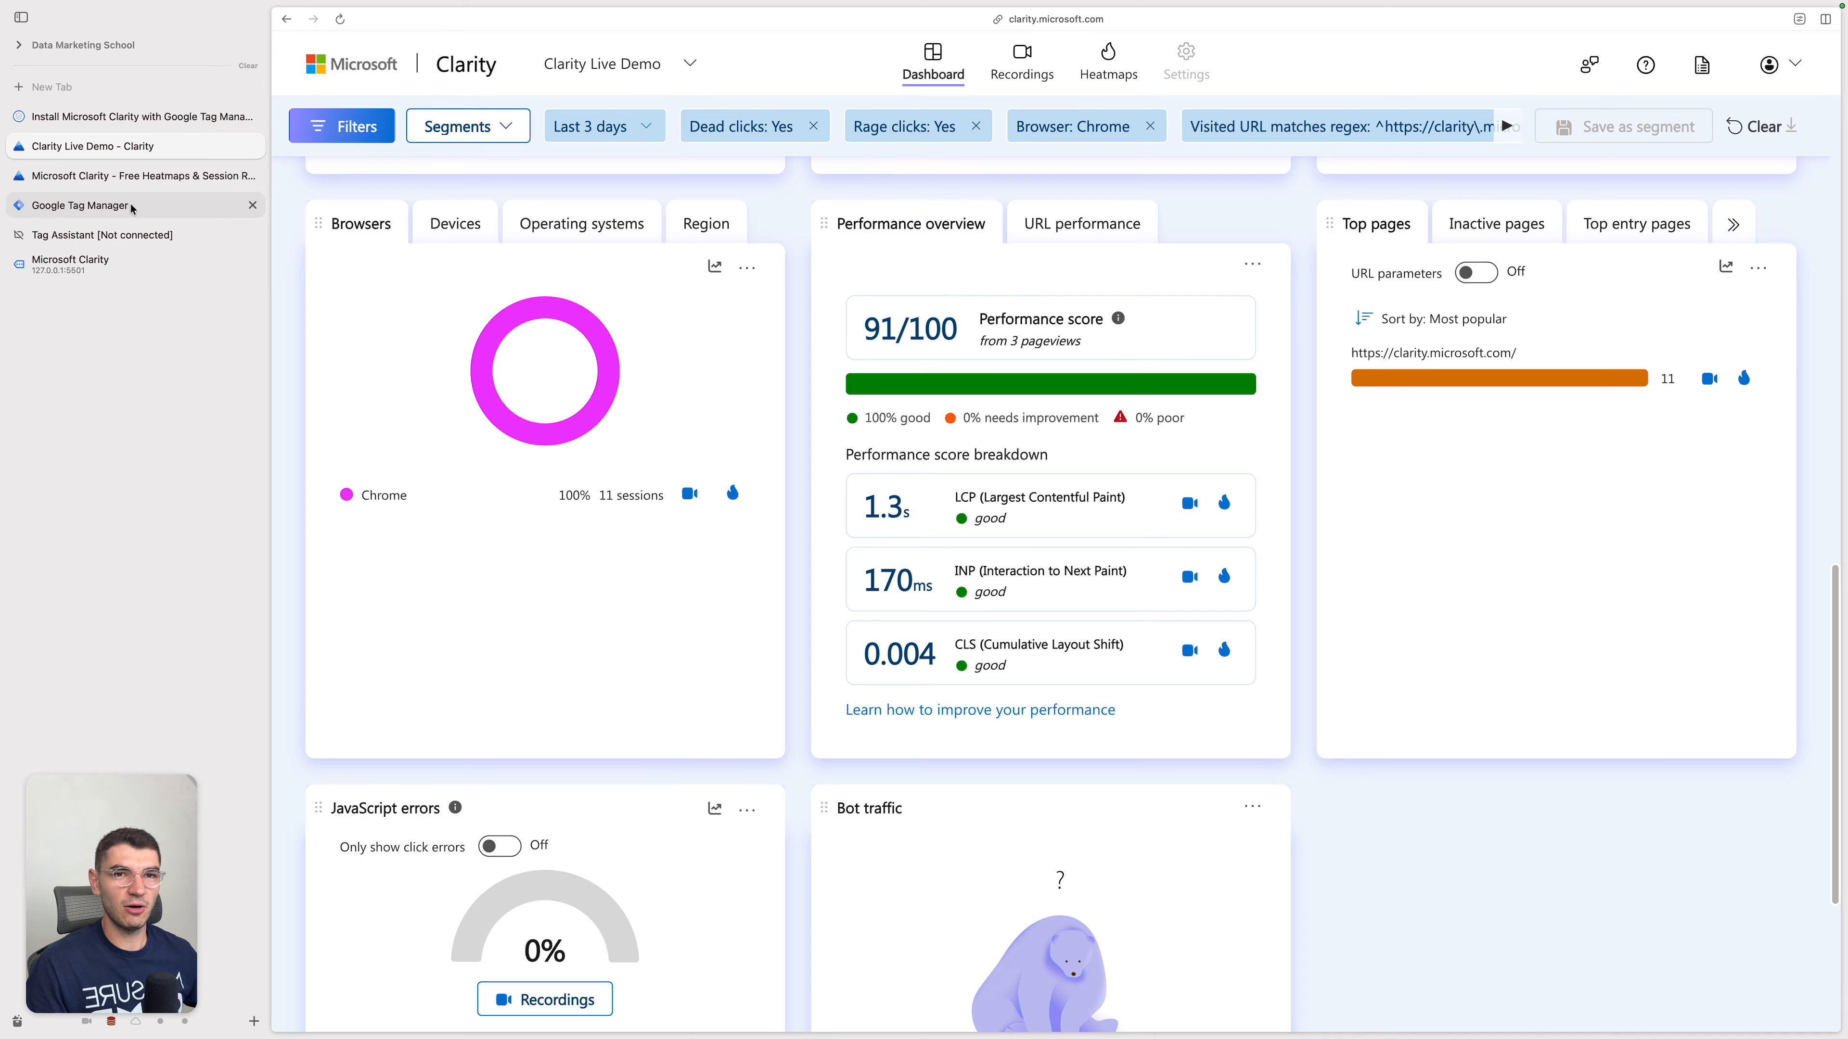
Step: Switch to the My Projects page and start a new website project named Test project
click(137, 177)
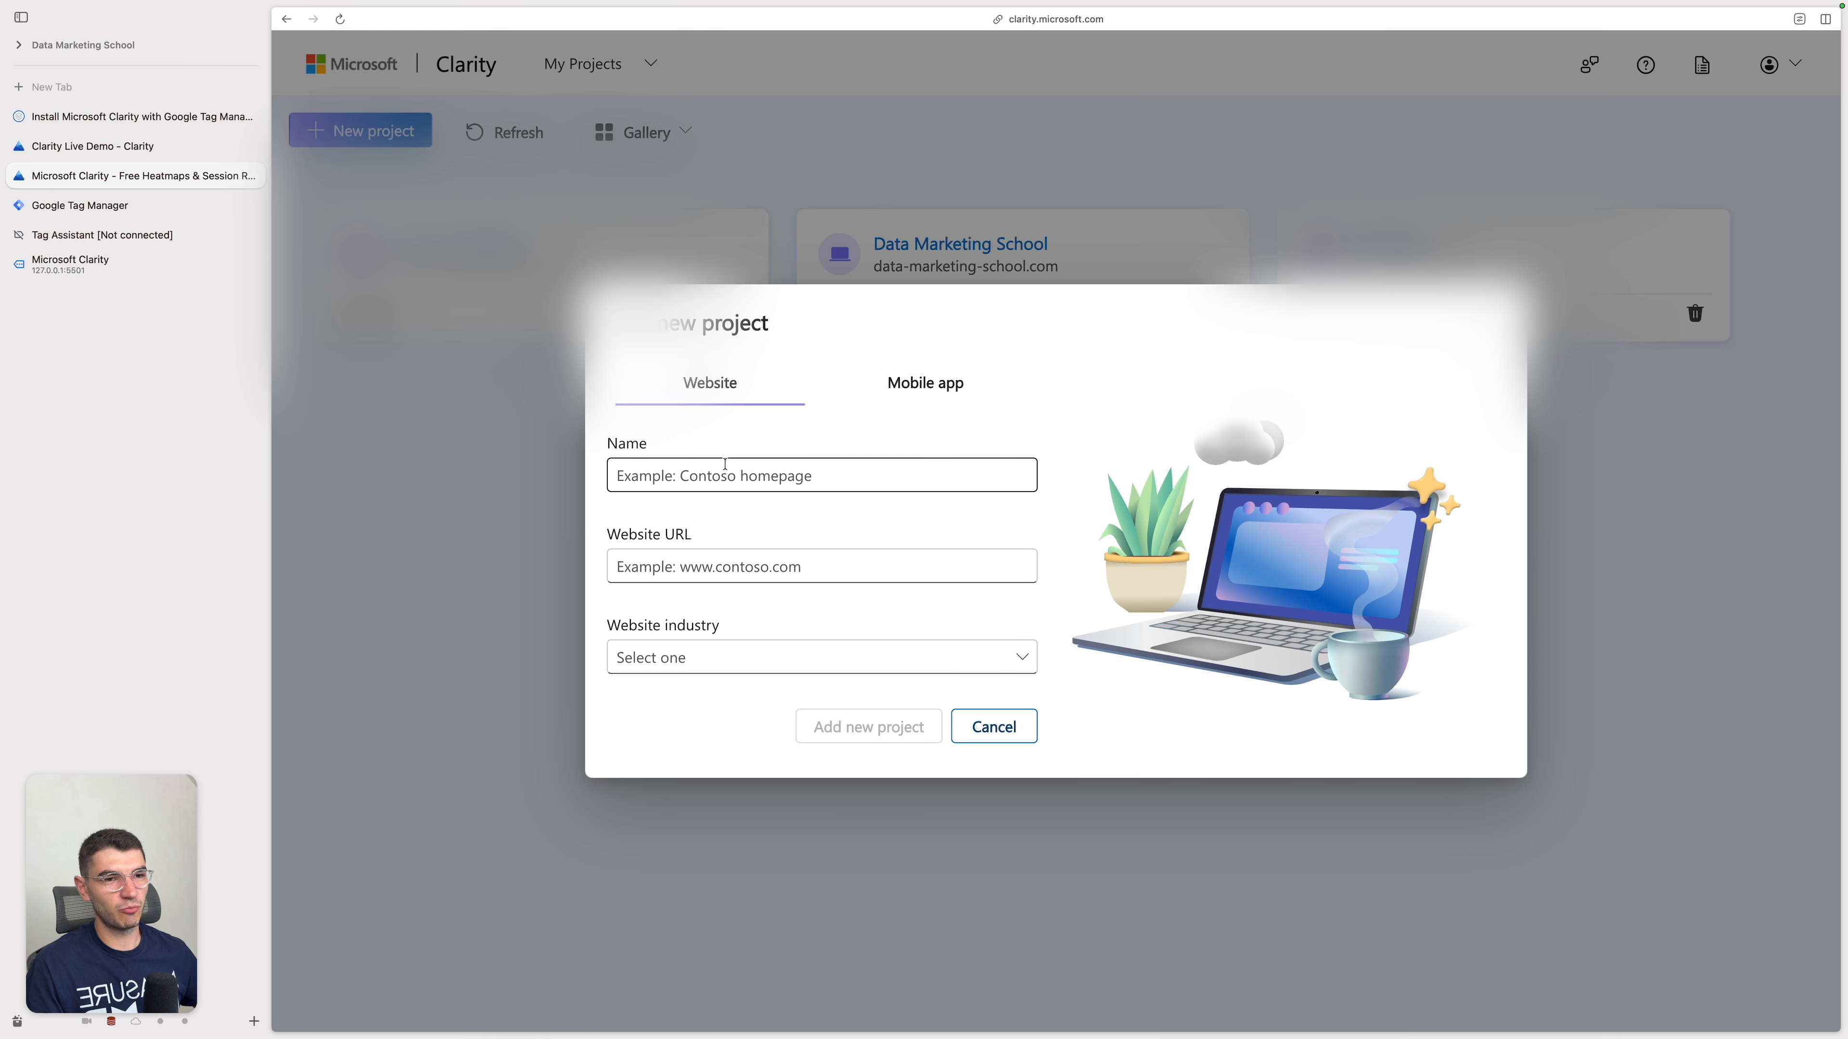
click(777, 479)
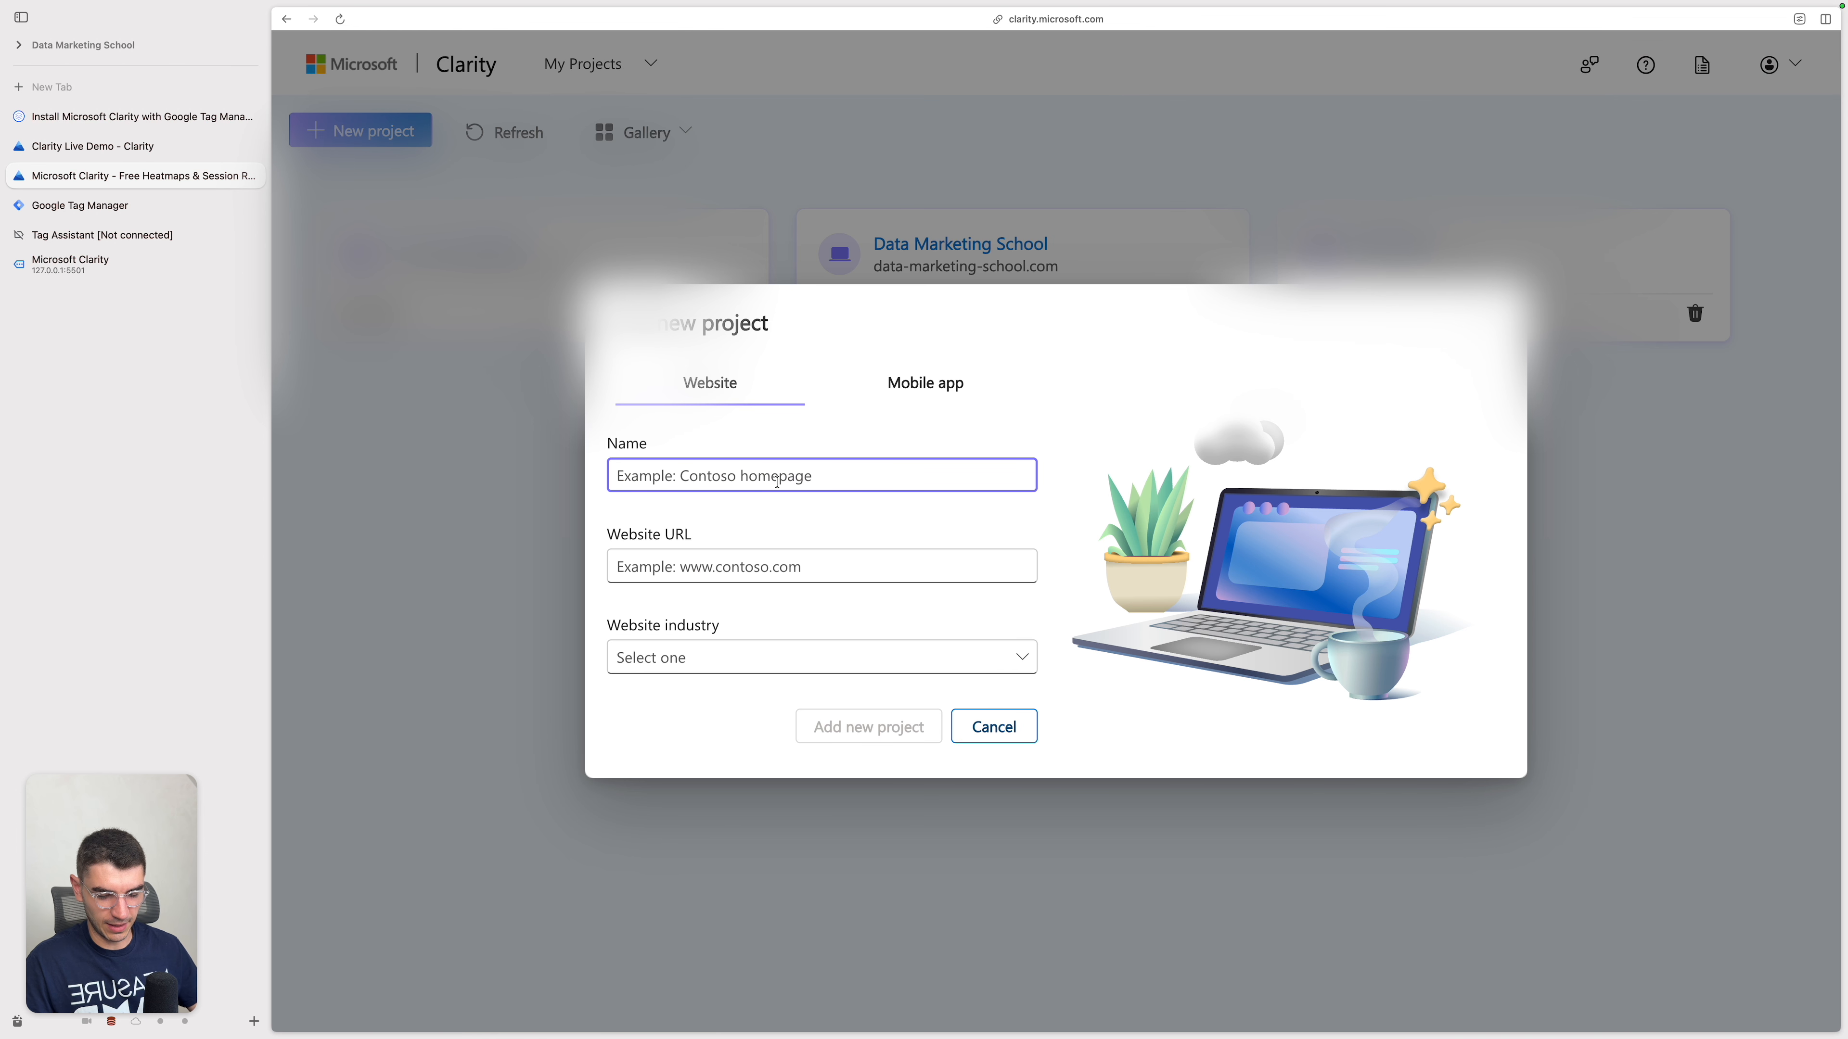
text(Test p)
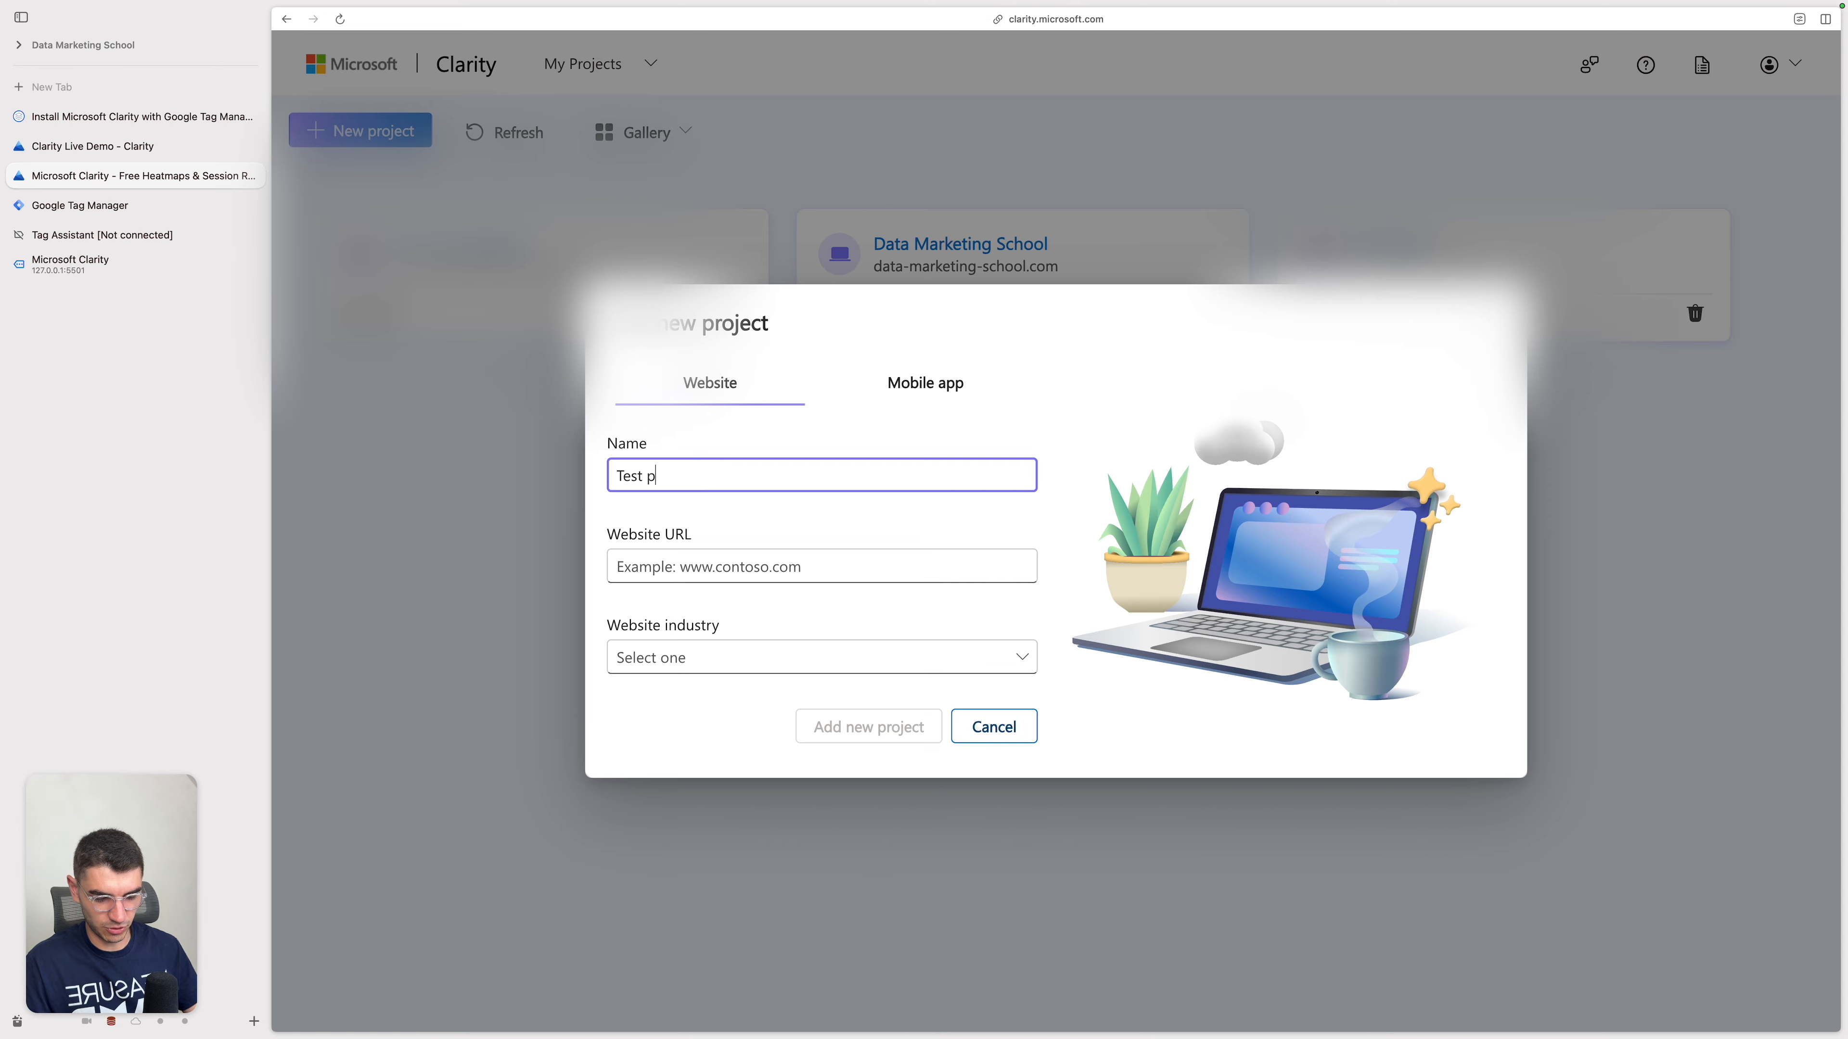
text(roject)
key(Tab)
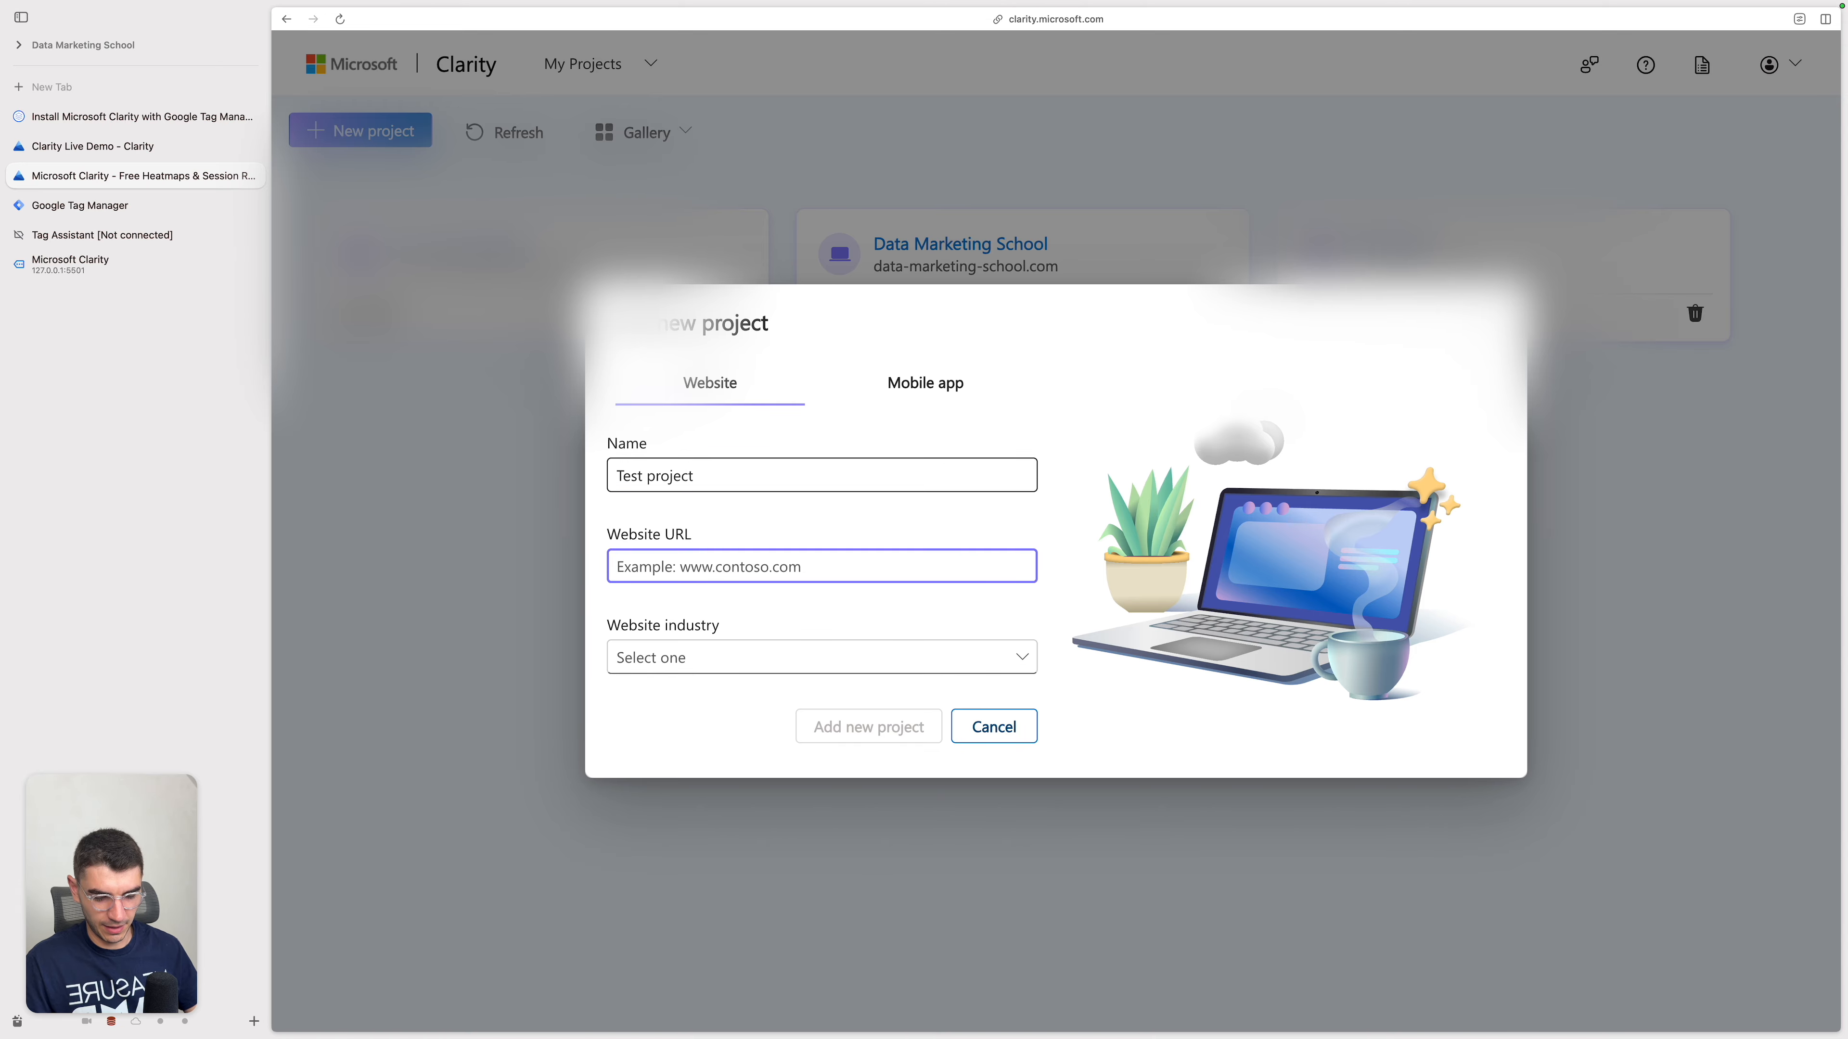
Step: Enter example.com as the new project's website URL
text(exem)
key(BackSpace)
key(BackSpace)
text(a,)
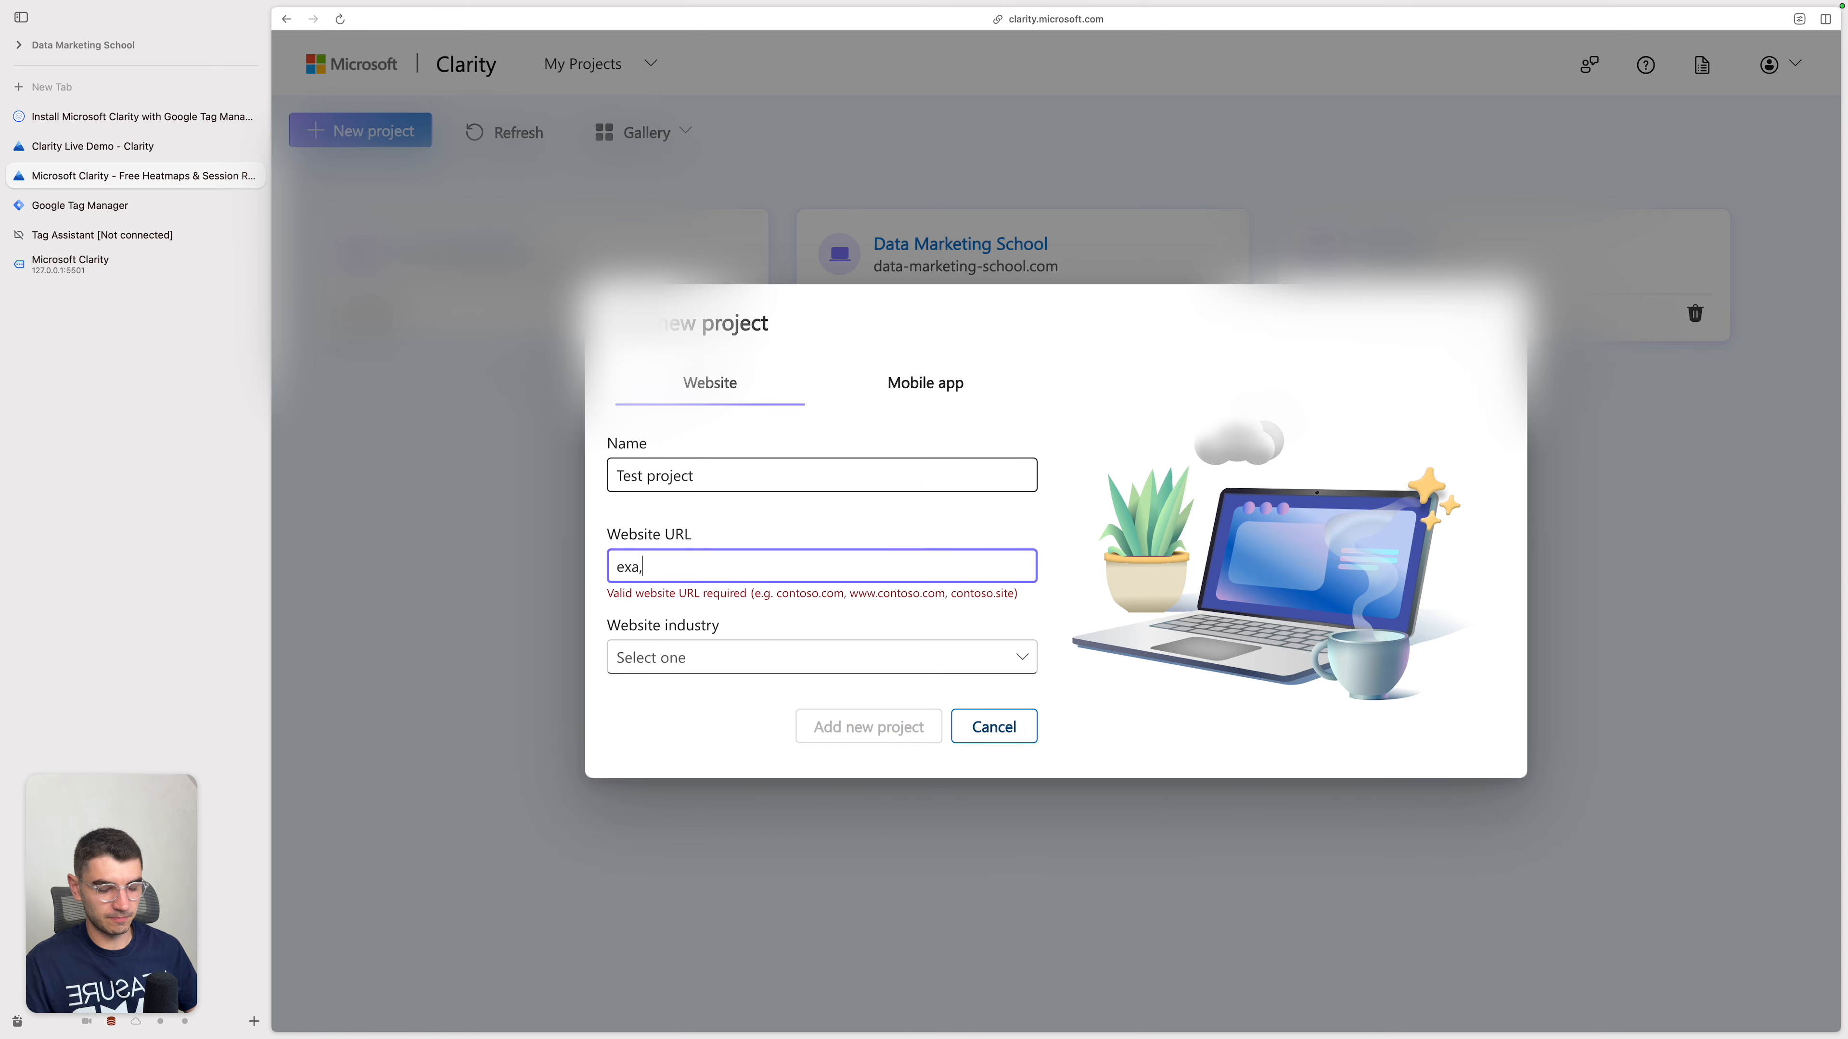
key(BackSpace)
text(mple.com)
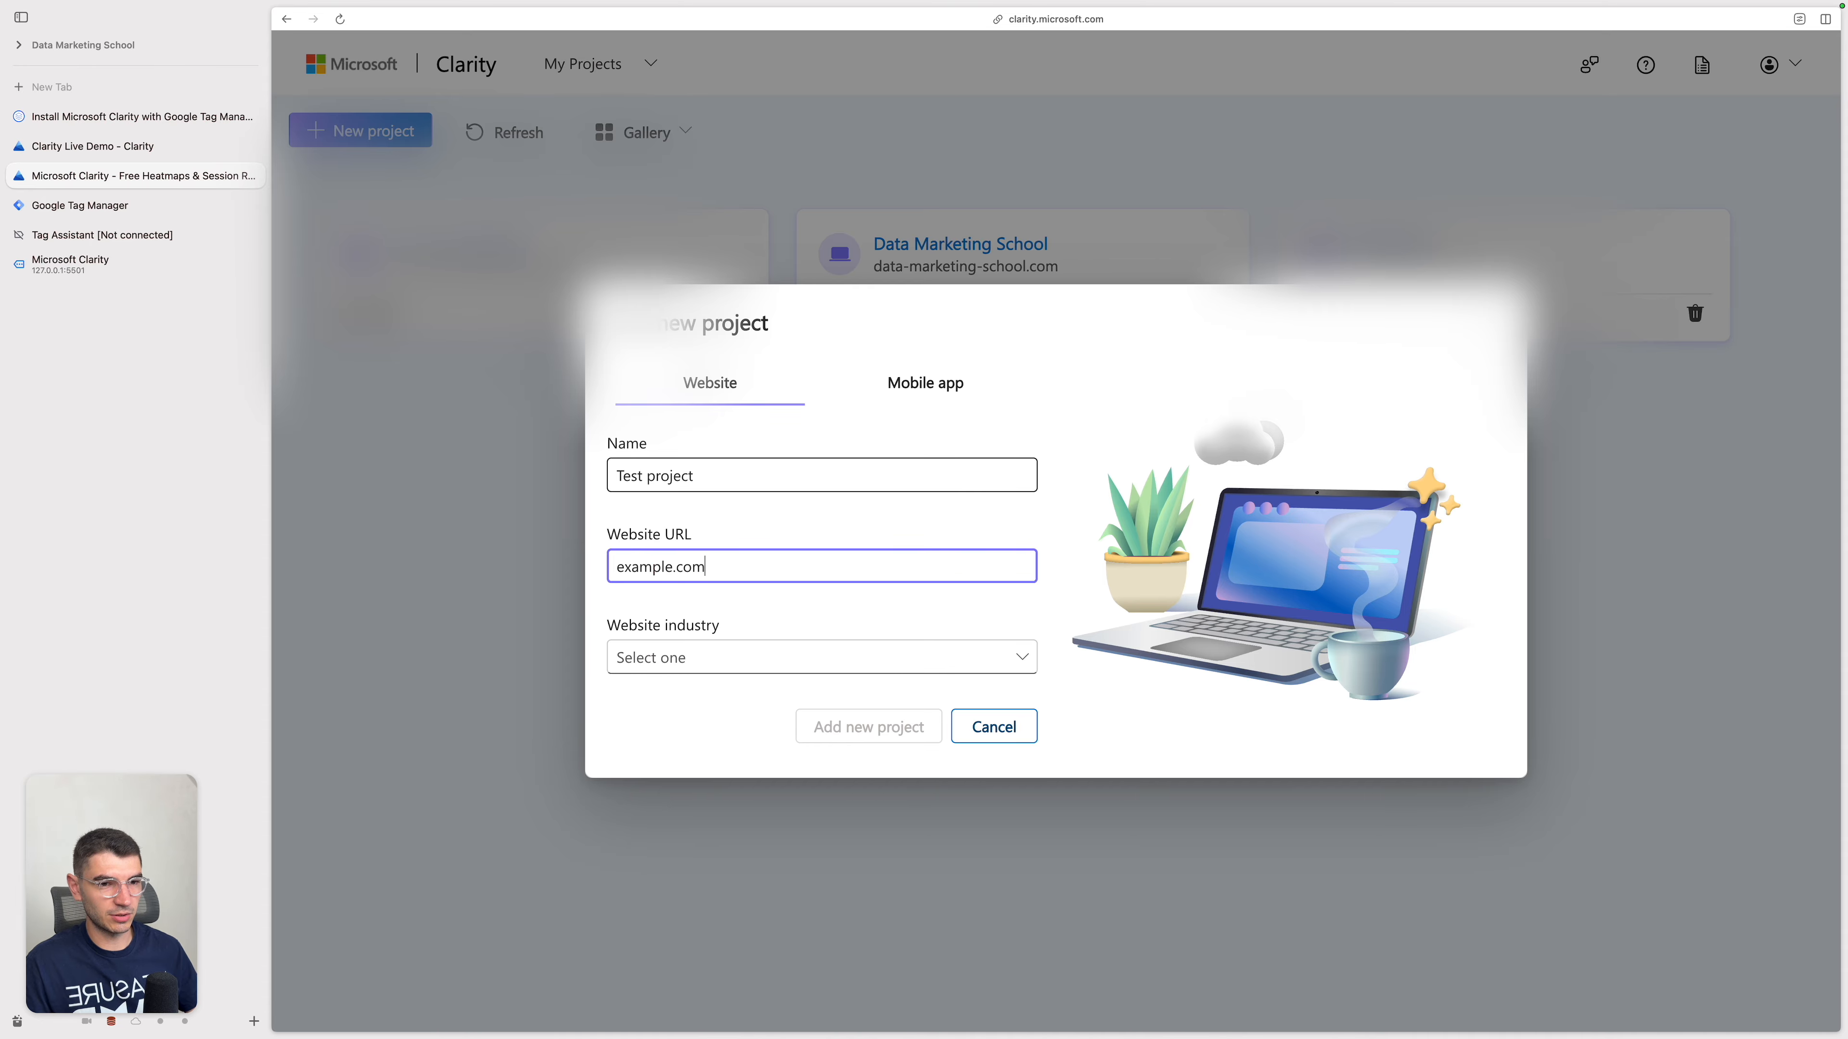
Step: Choose Entertainment as the website industry and add the new project
key(Tab)
key(space)
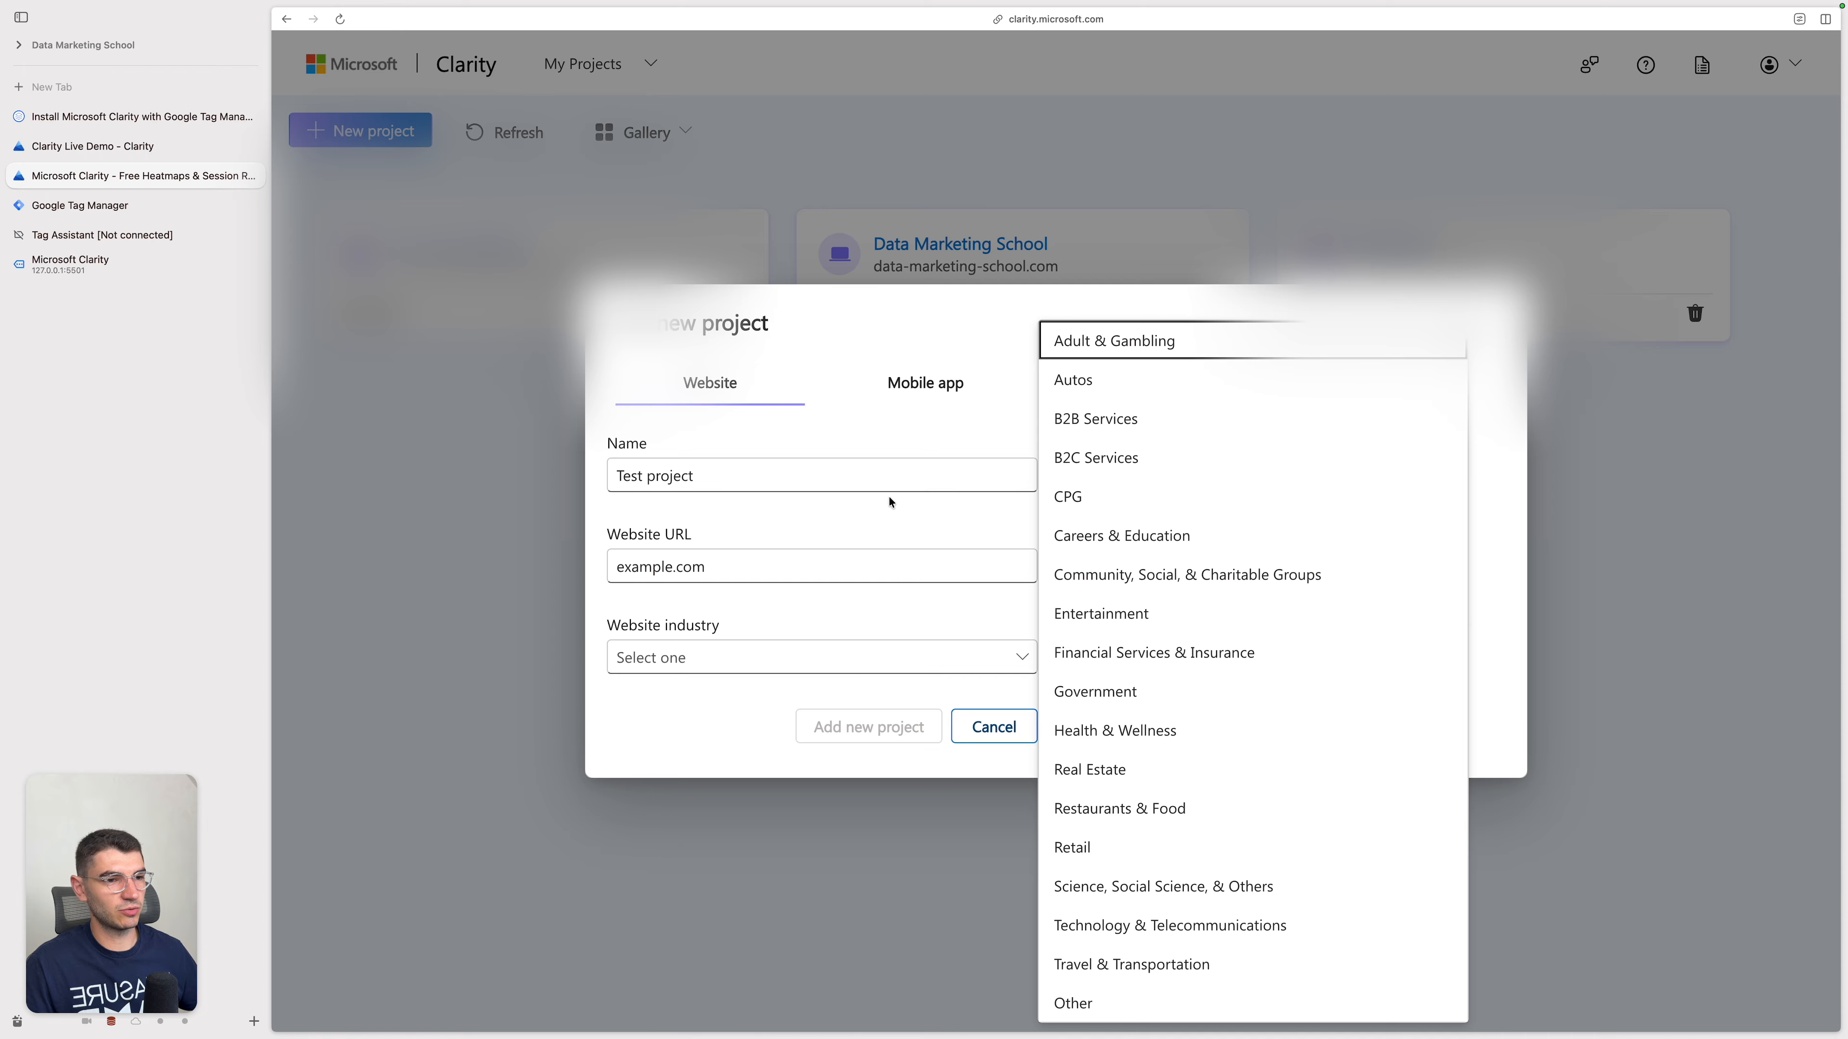
click(1173, 624)
click(879, 720)
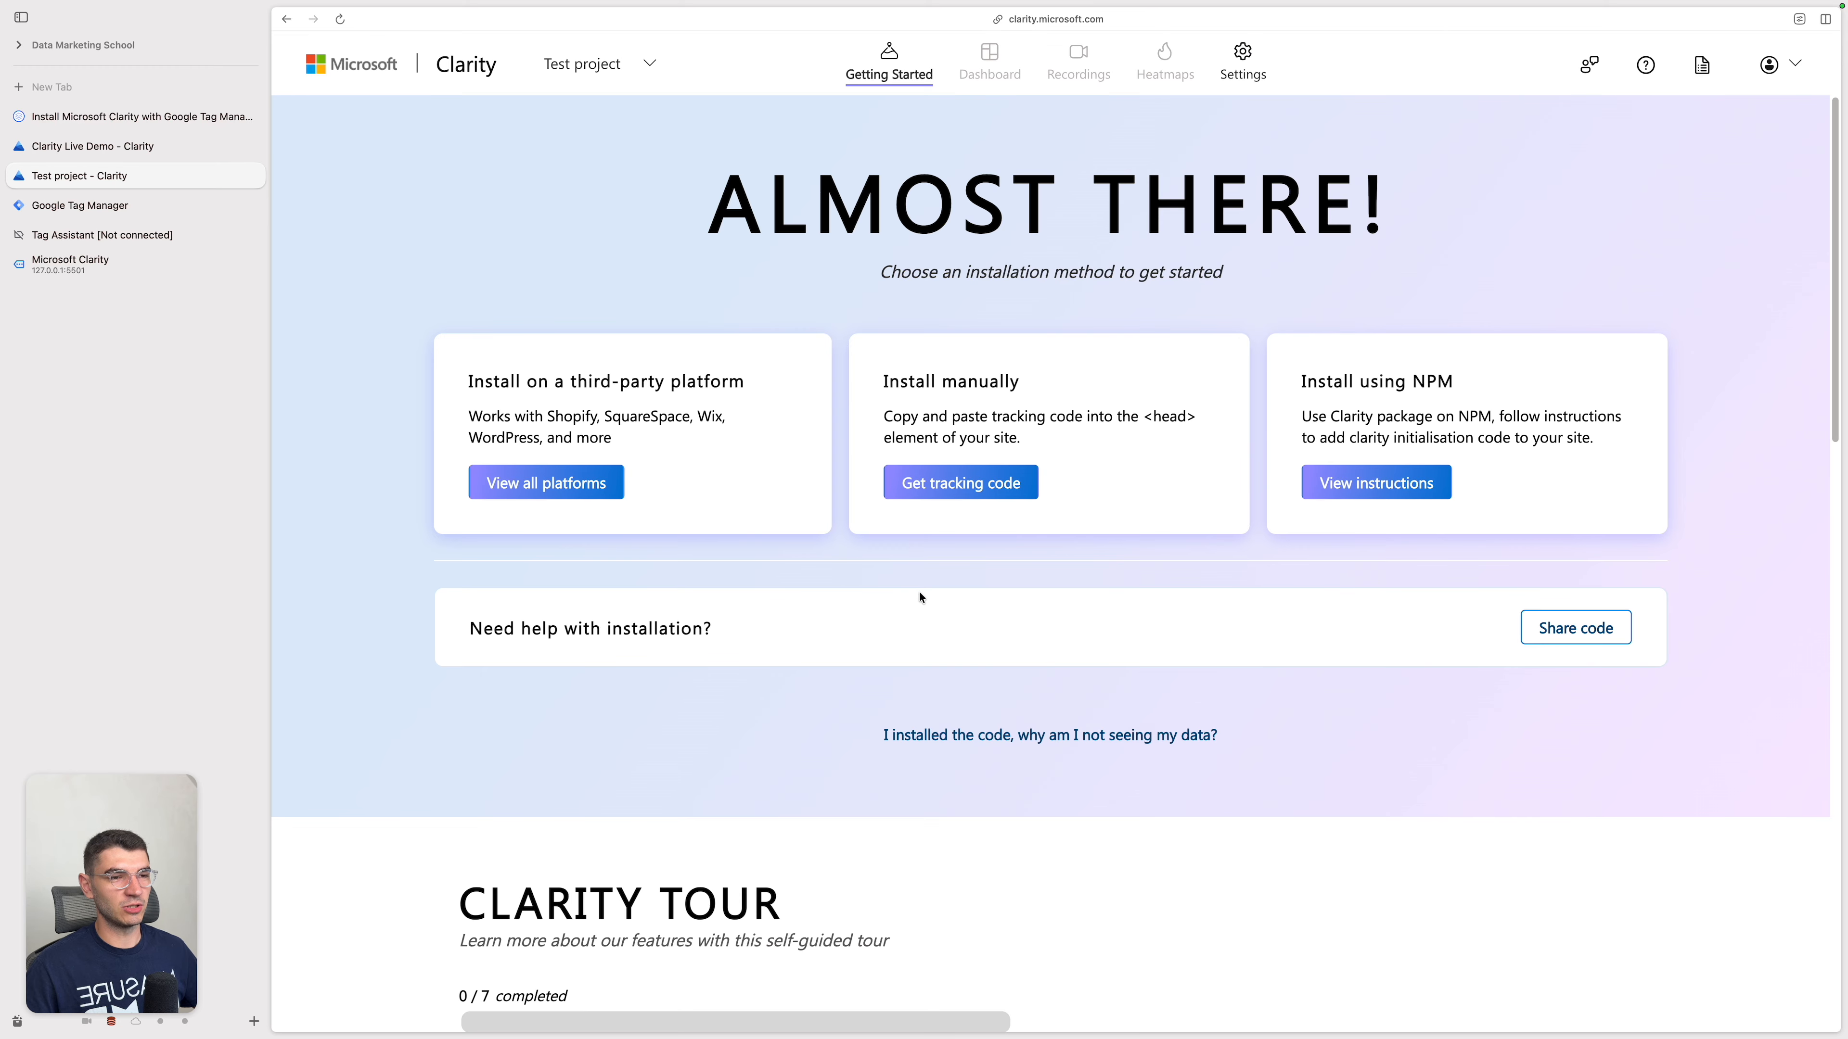
Step: View the manual installation tracking code, highlight the project ID in the script, and return to the installation methods
click(980, 493)
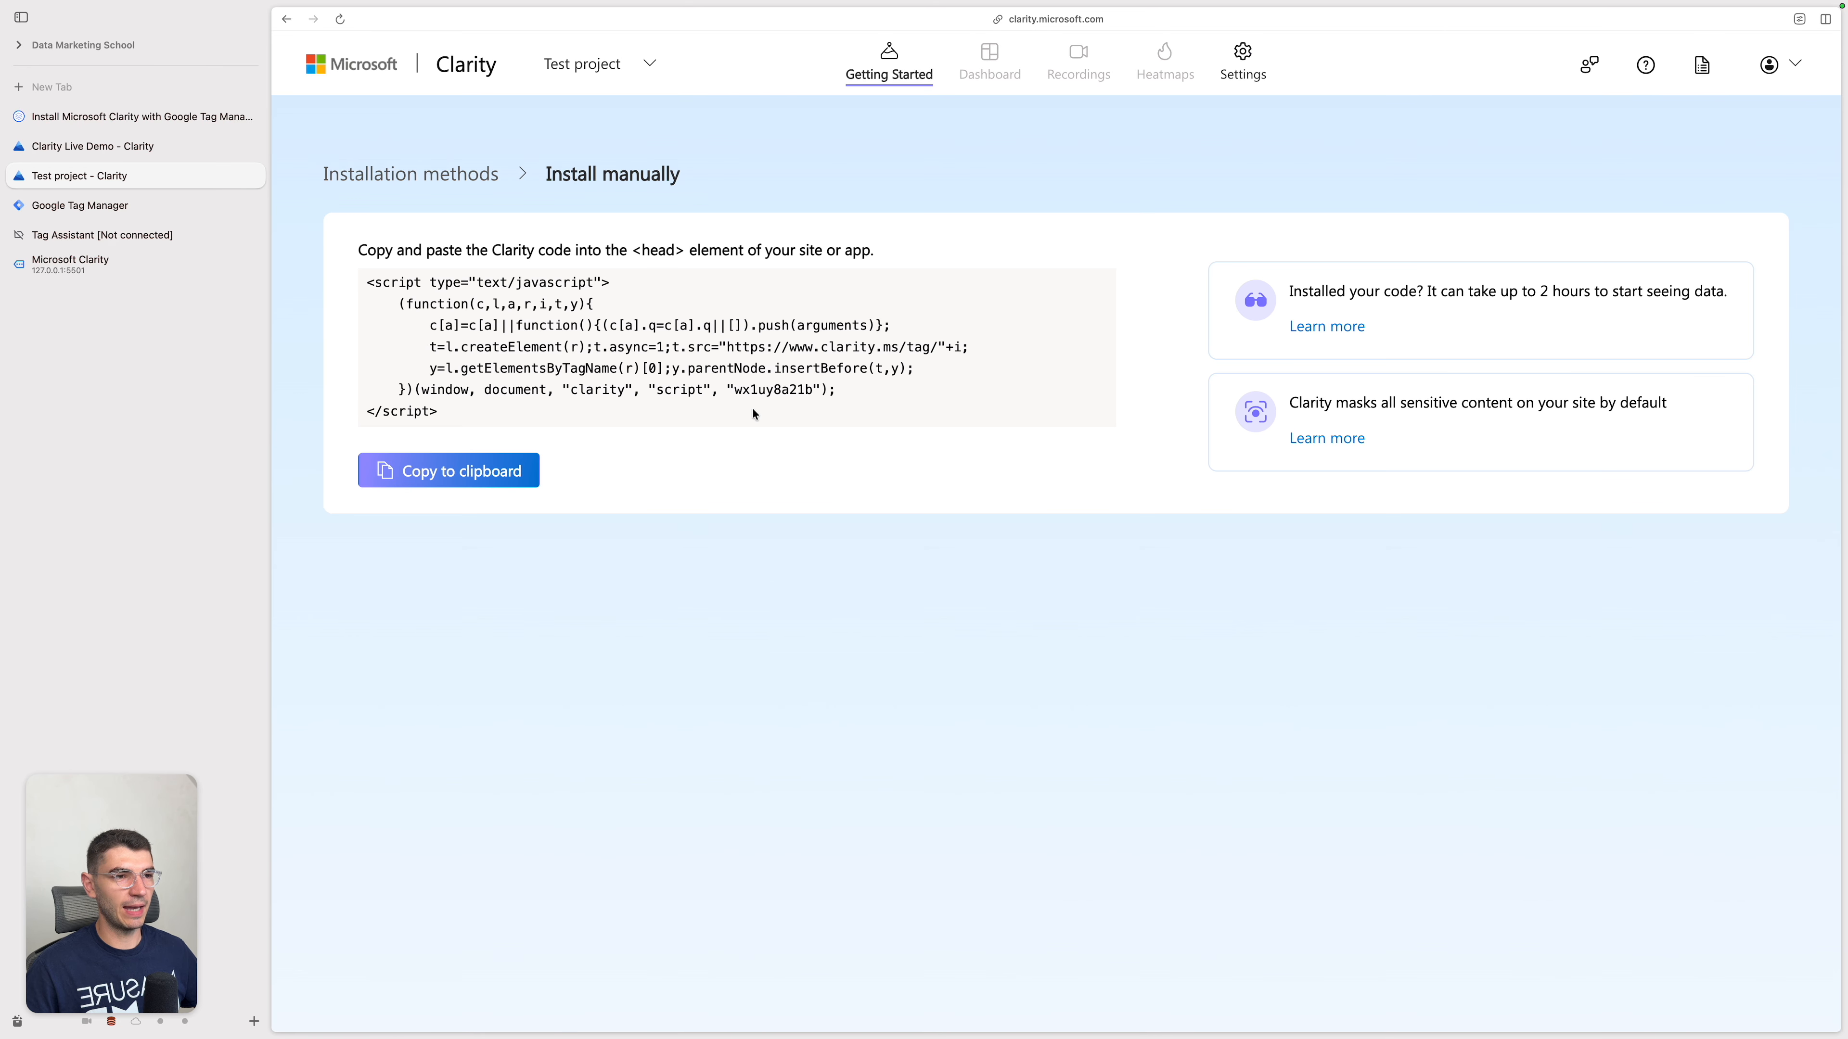
double_click(785, 391)
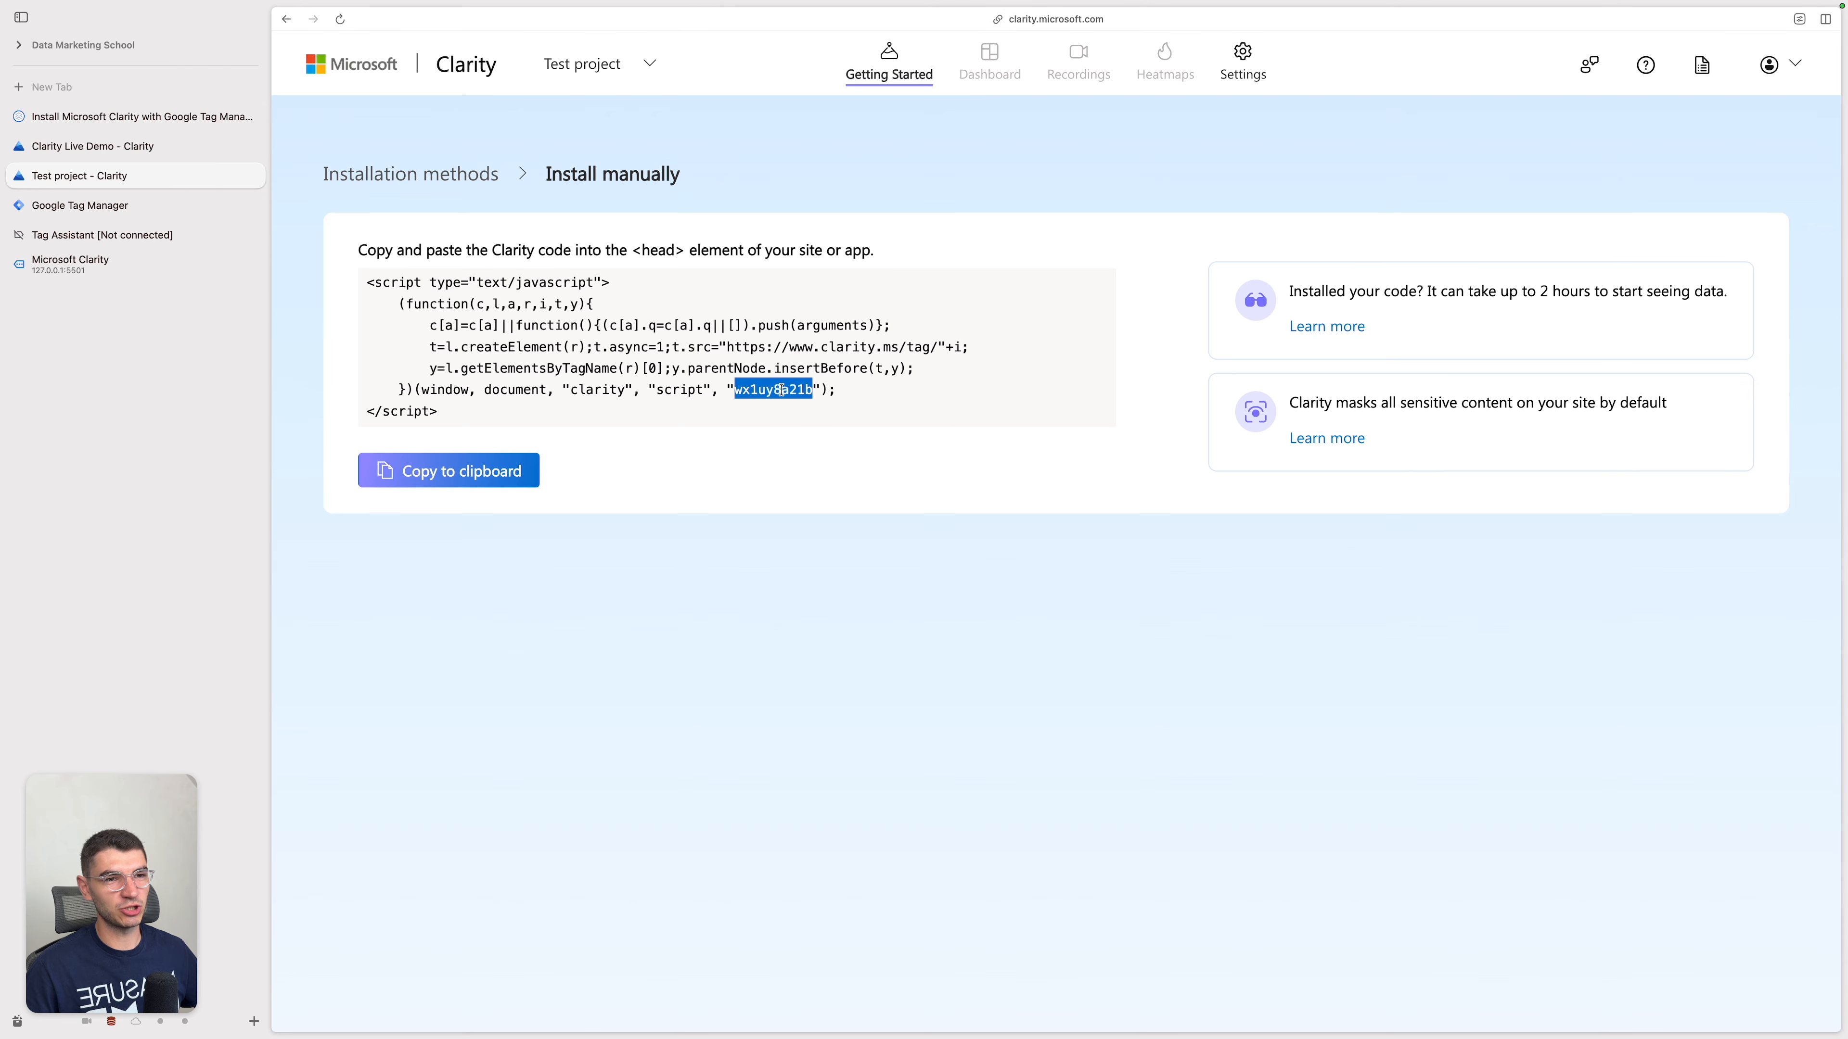
click(473, 175)
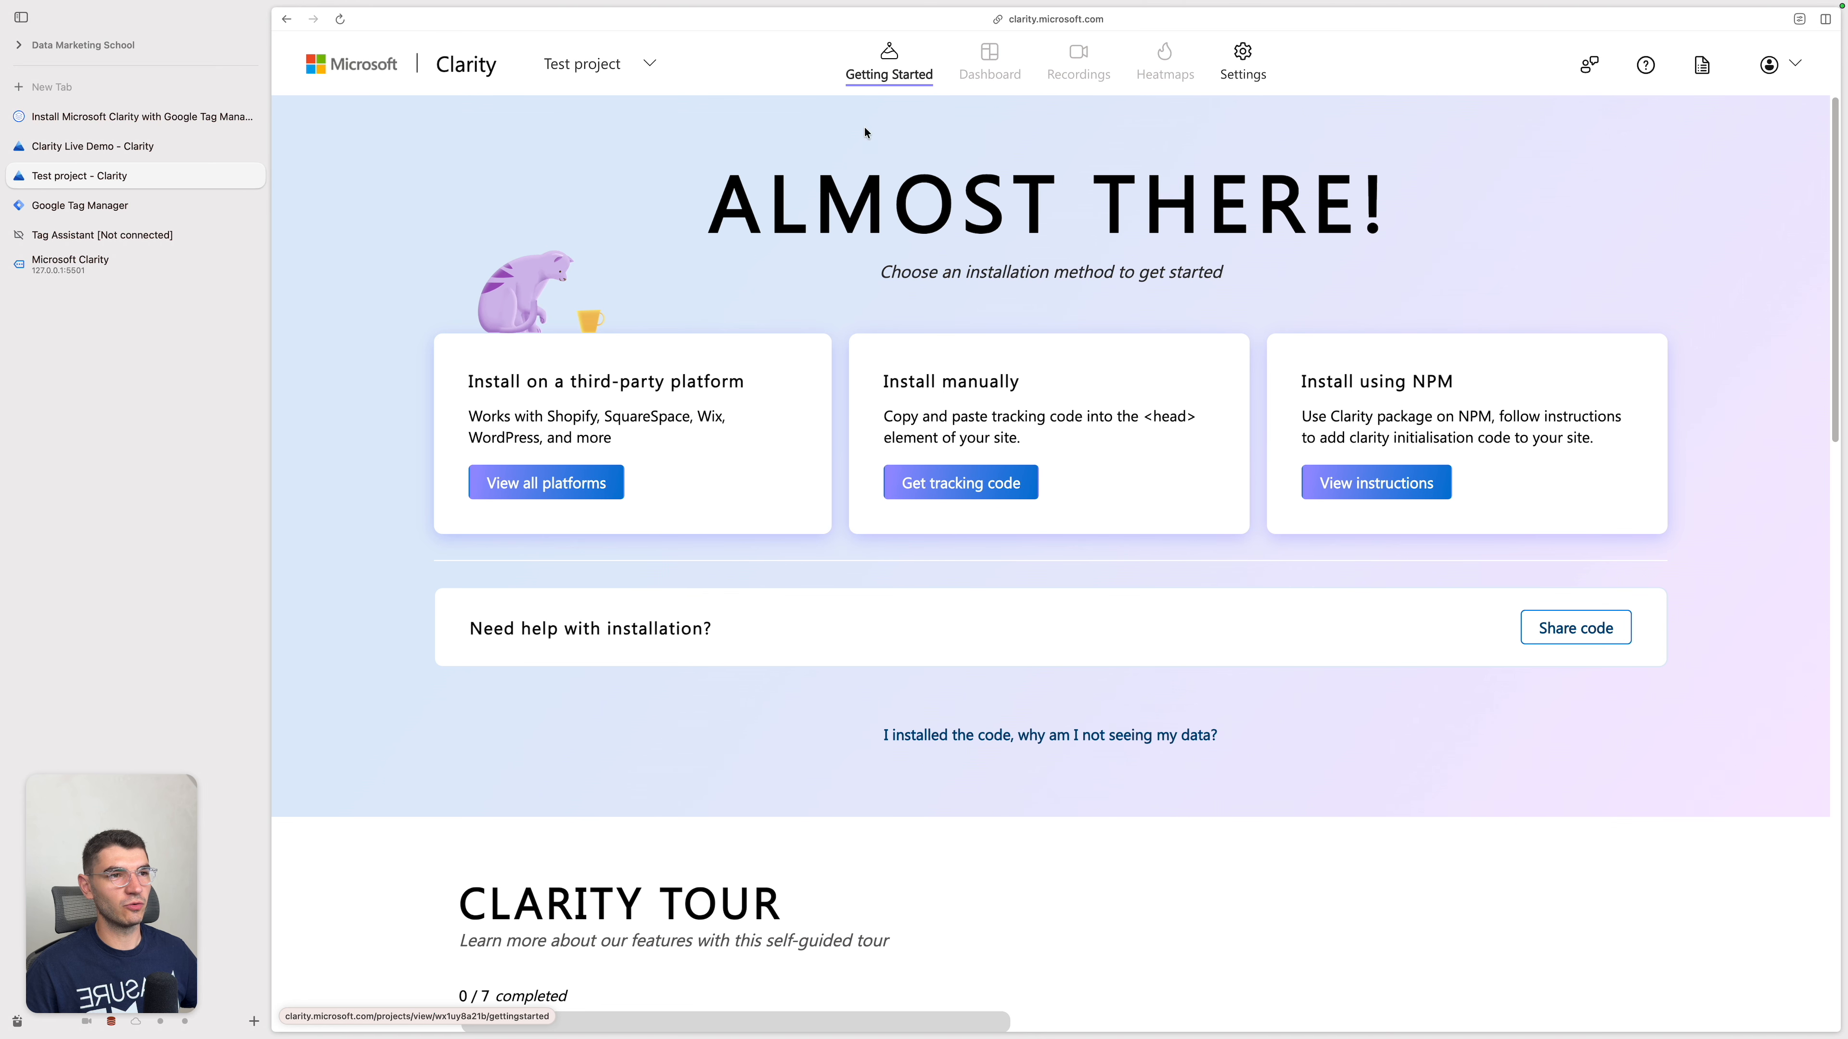
Step: Copy the project ID from the Test project's settings and switch to Google Tag Manager
click(1236, 67)
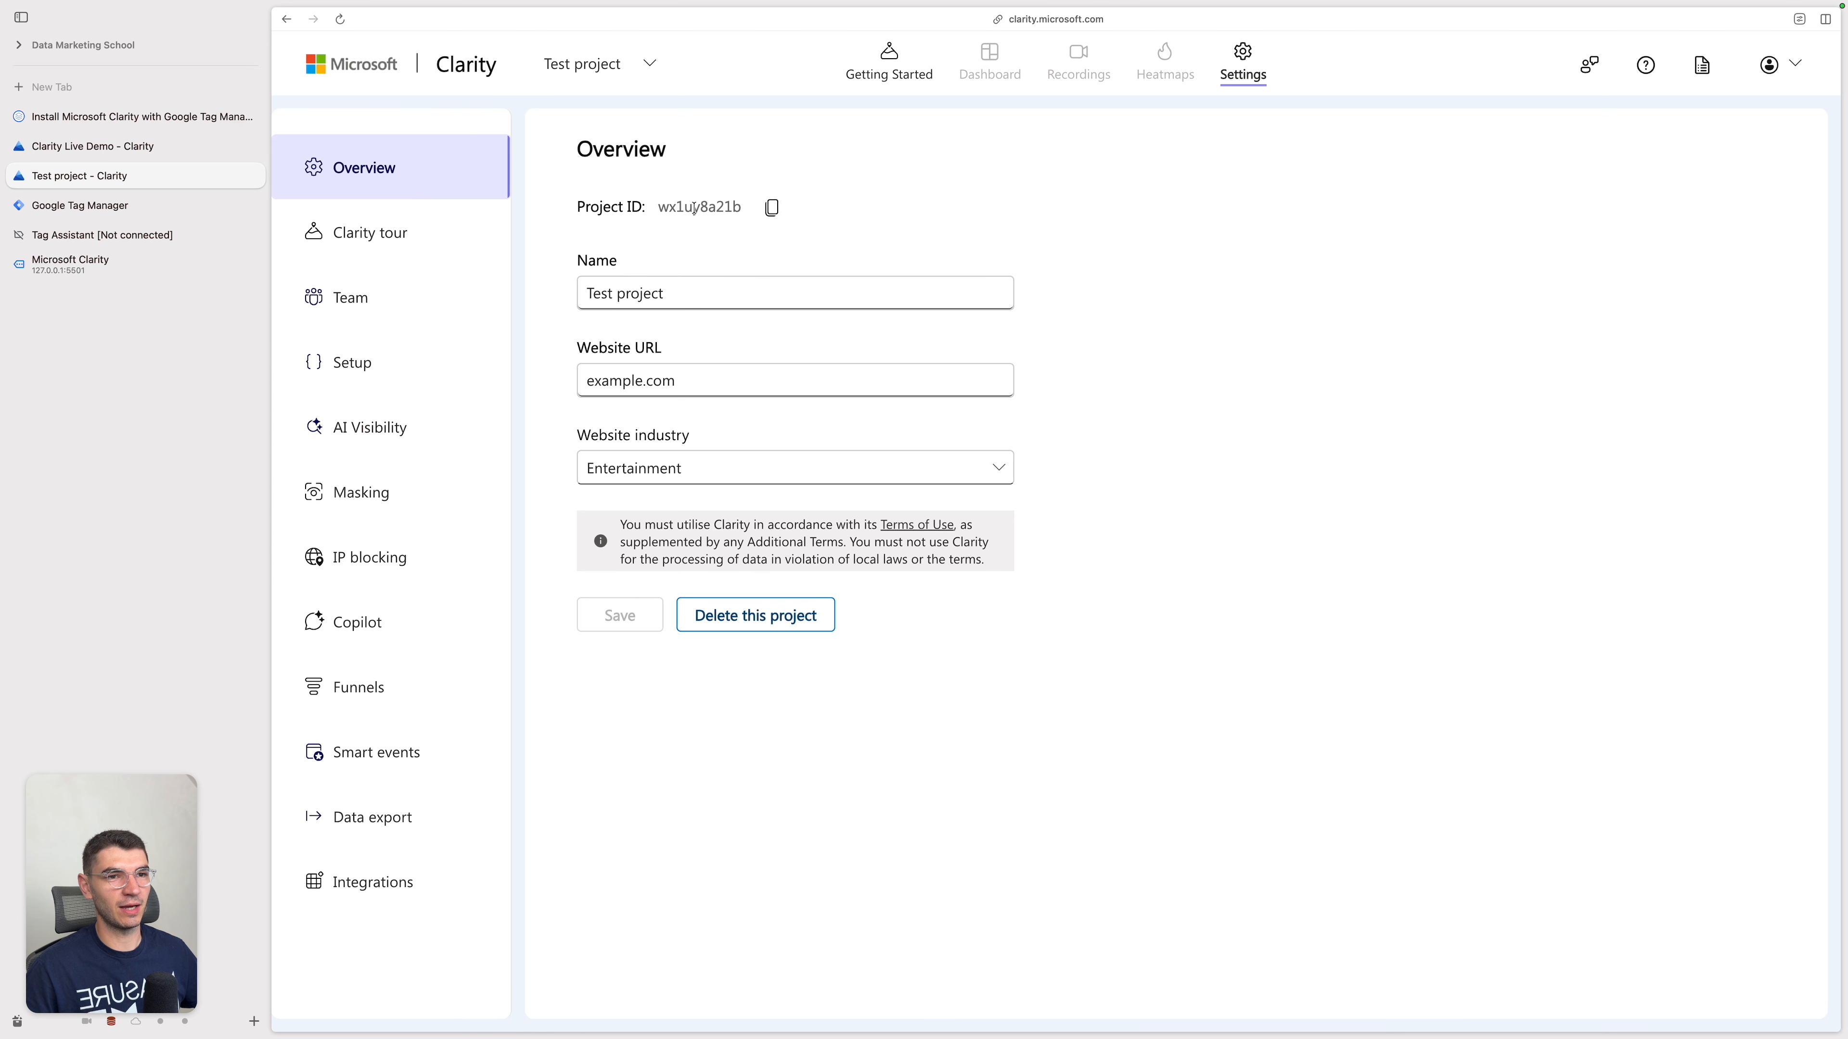
click(770, 209)
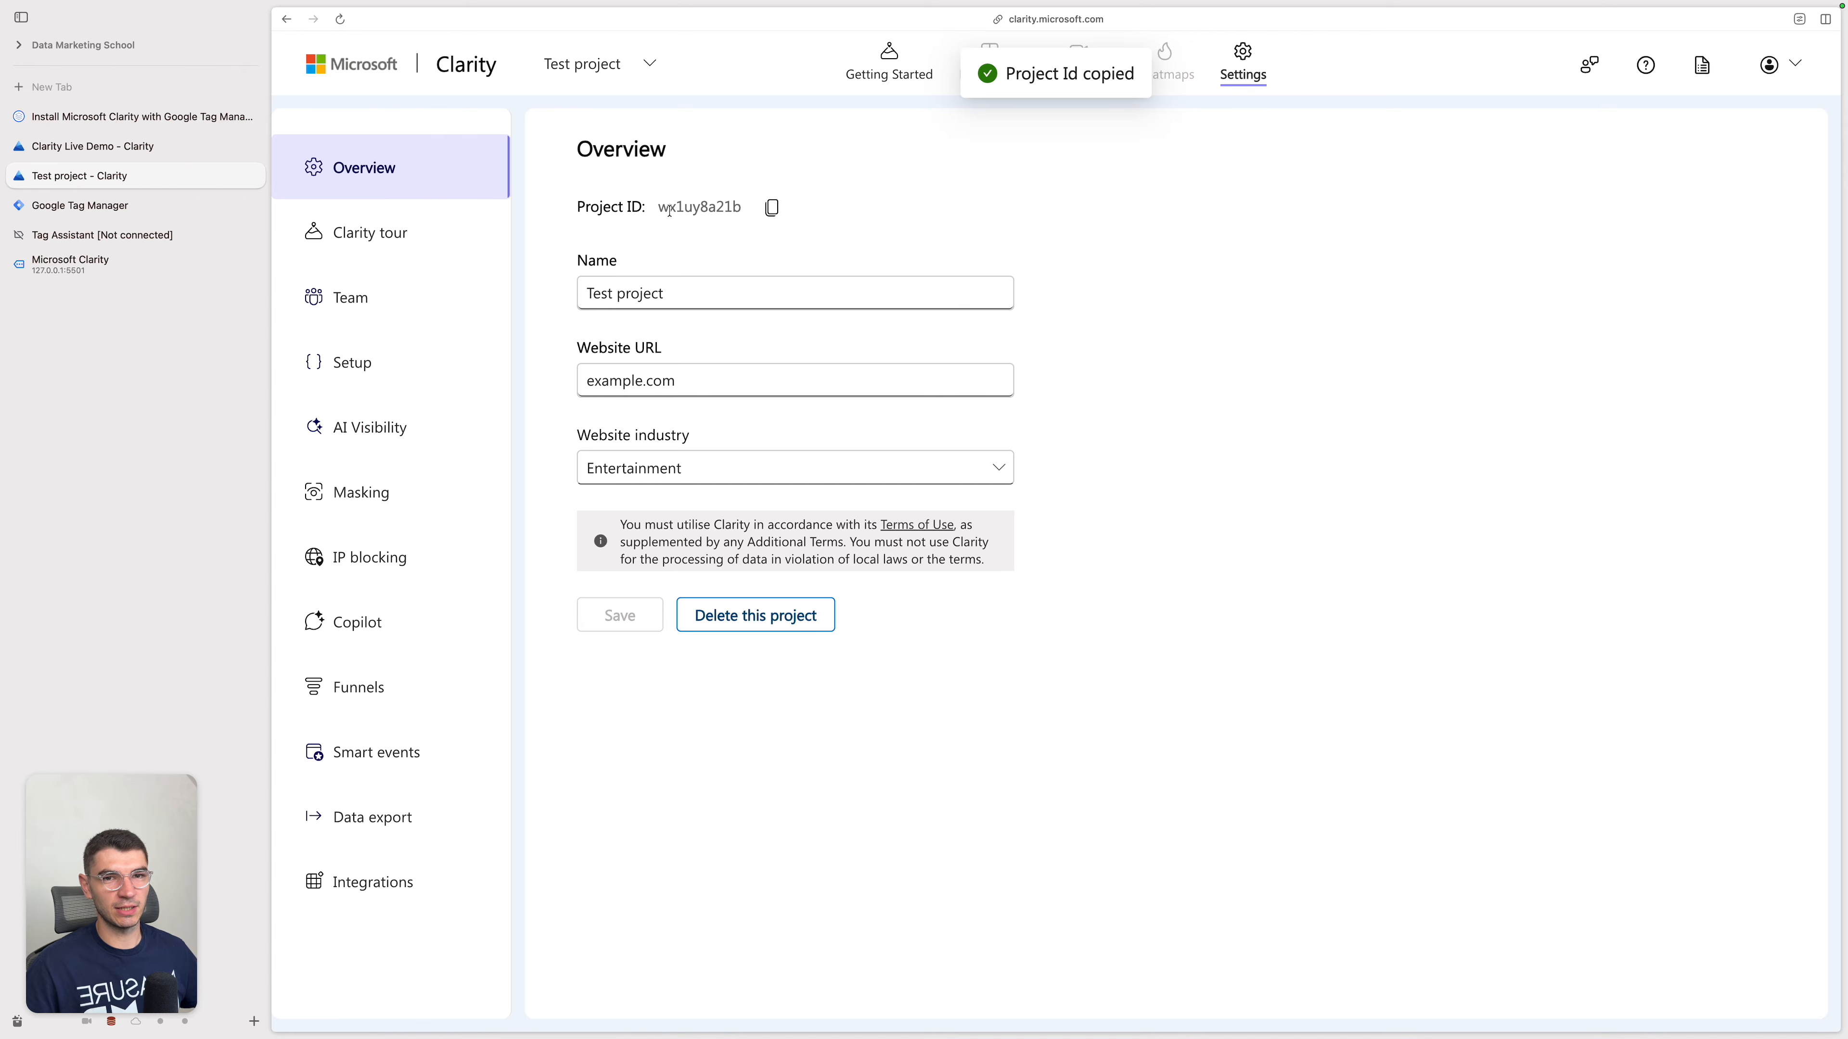
click(179, 211)
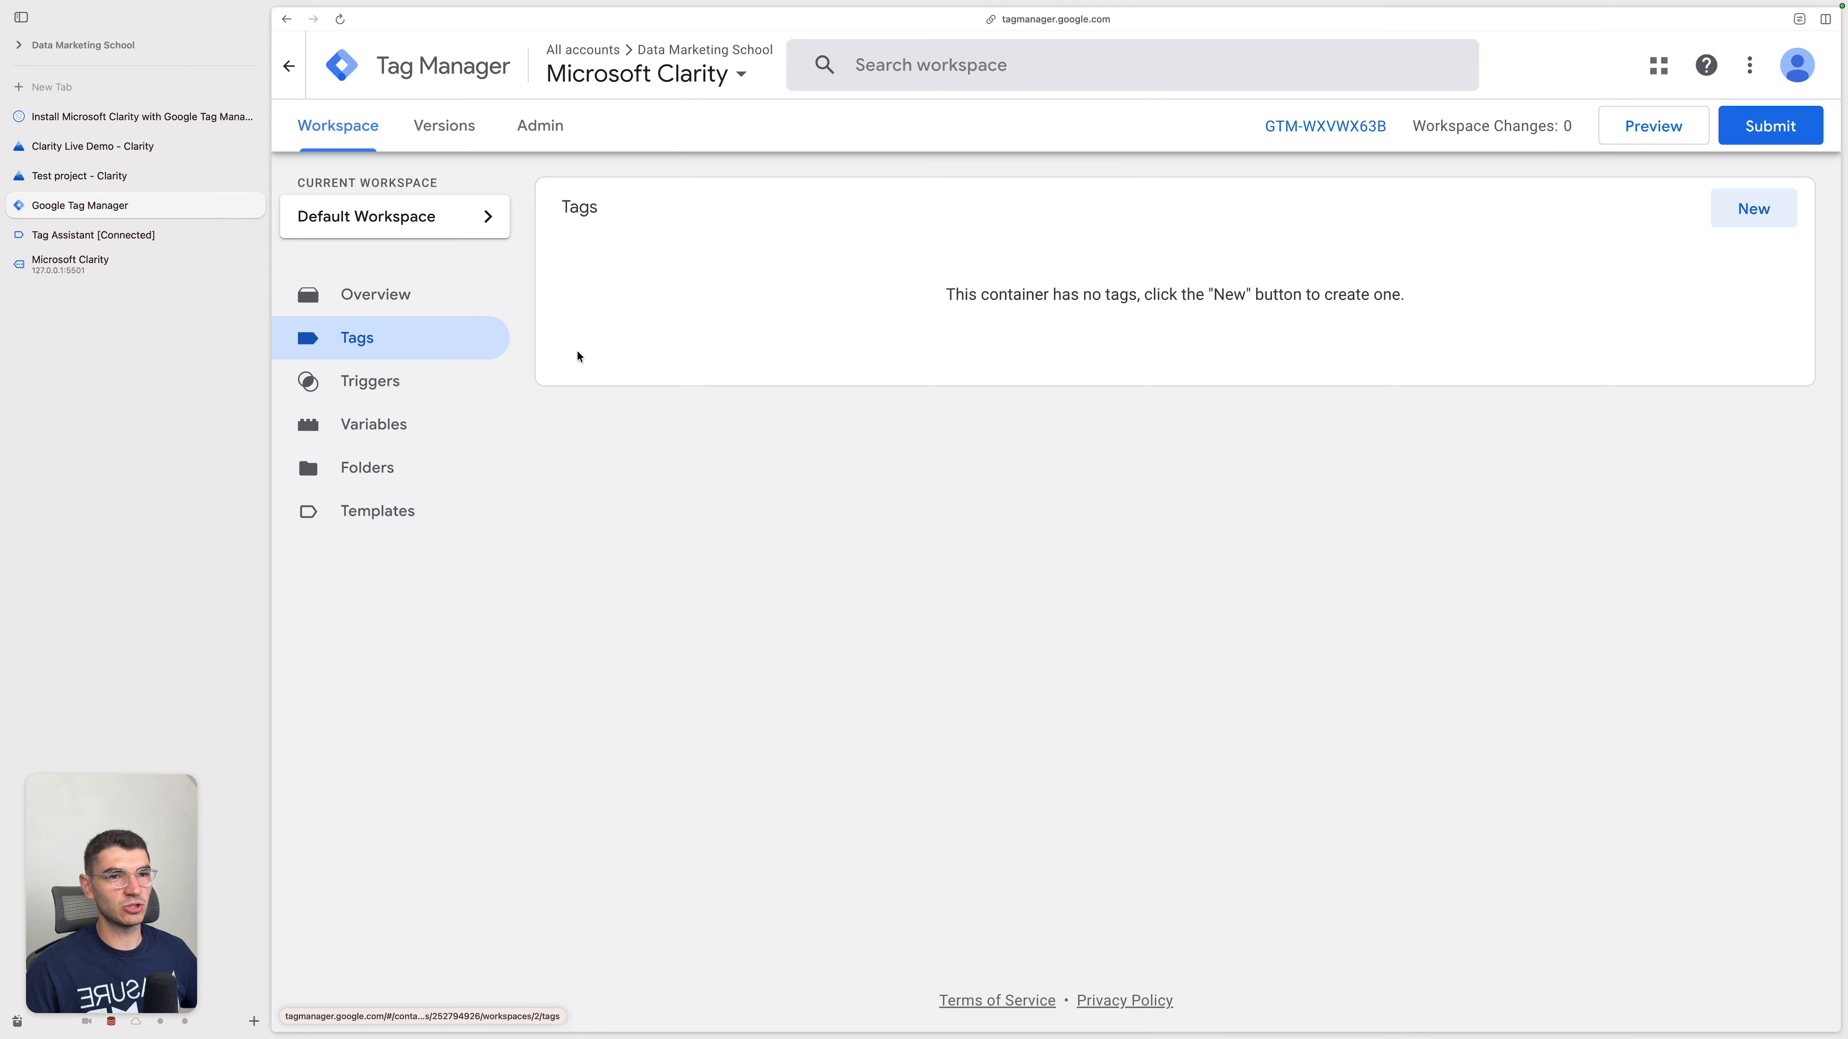
Step: Start a new tag and add the Microsoft Clarity - Official template by microsoft from the Community Template Gallery to the workspace
click(1752, 211)
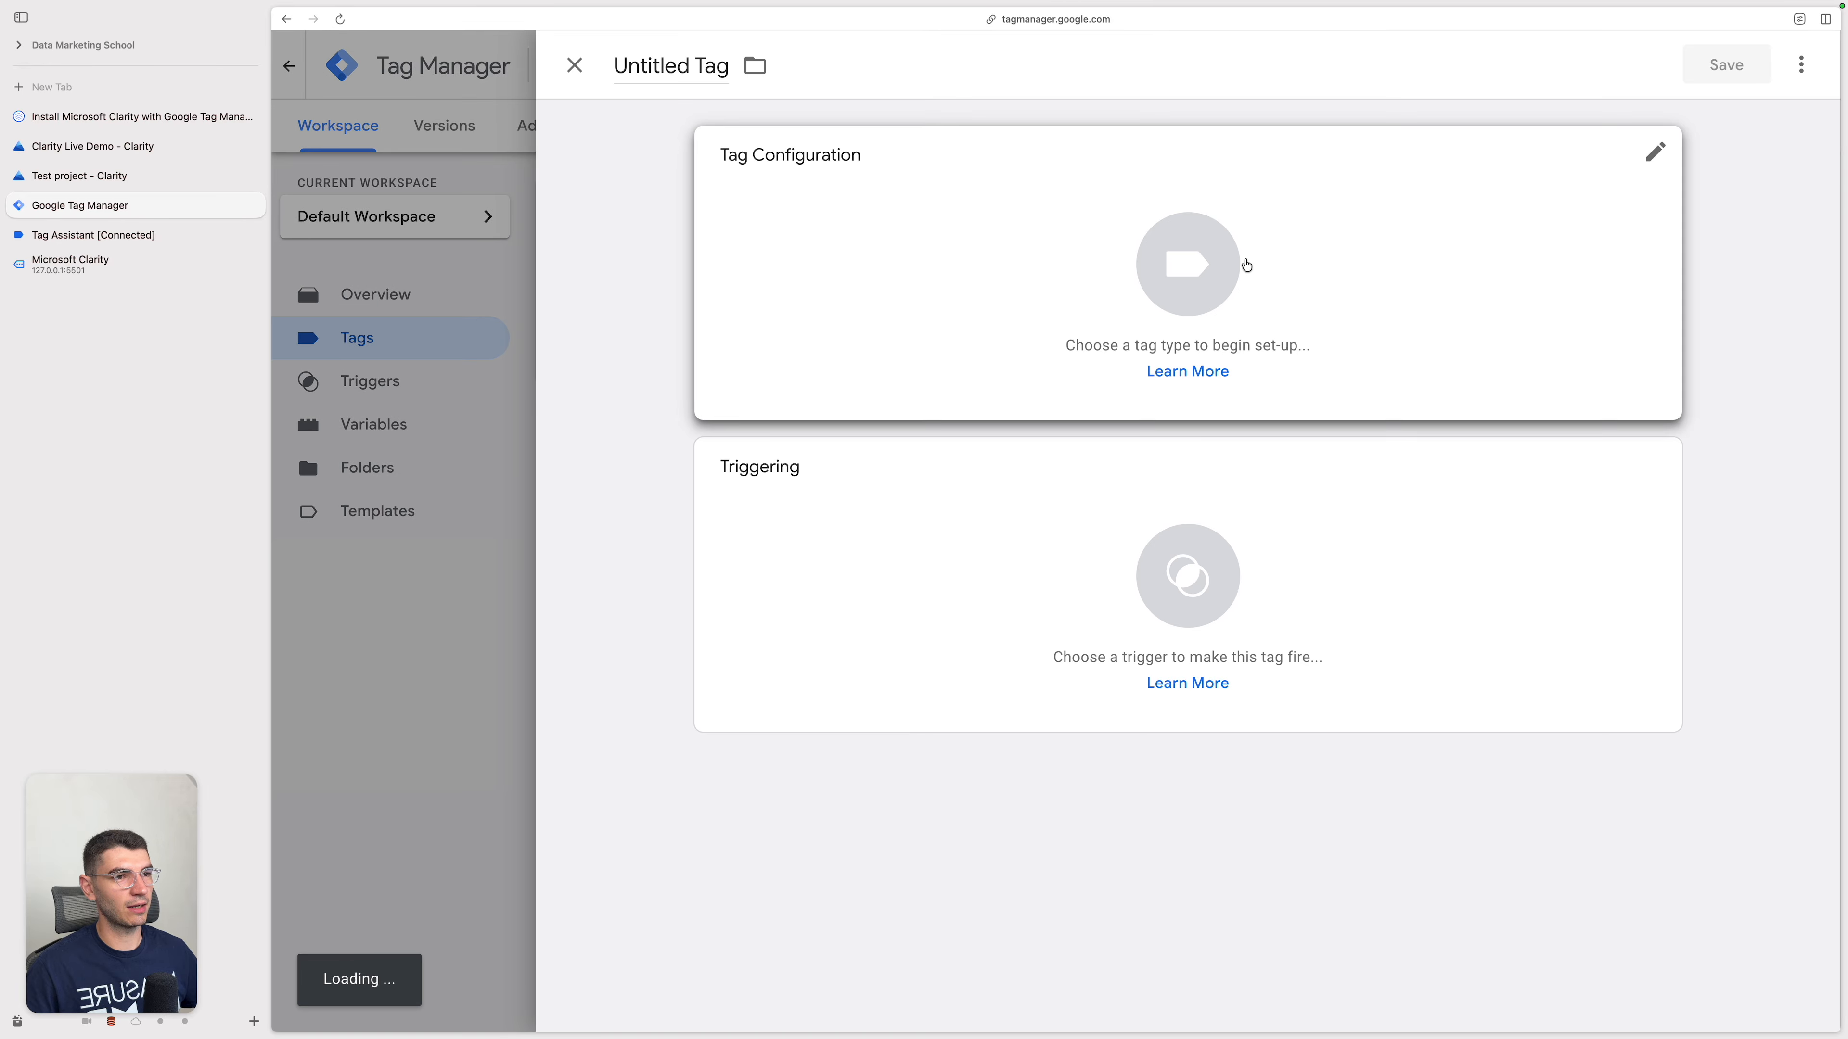
click(1247, 265)
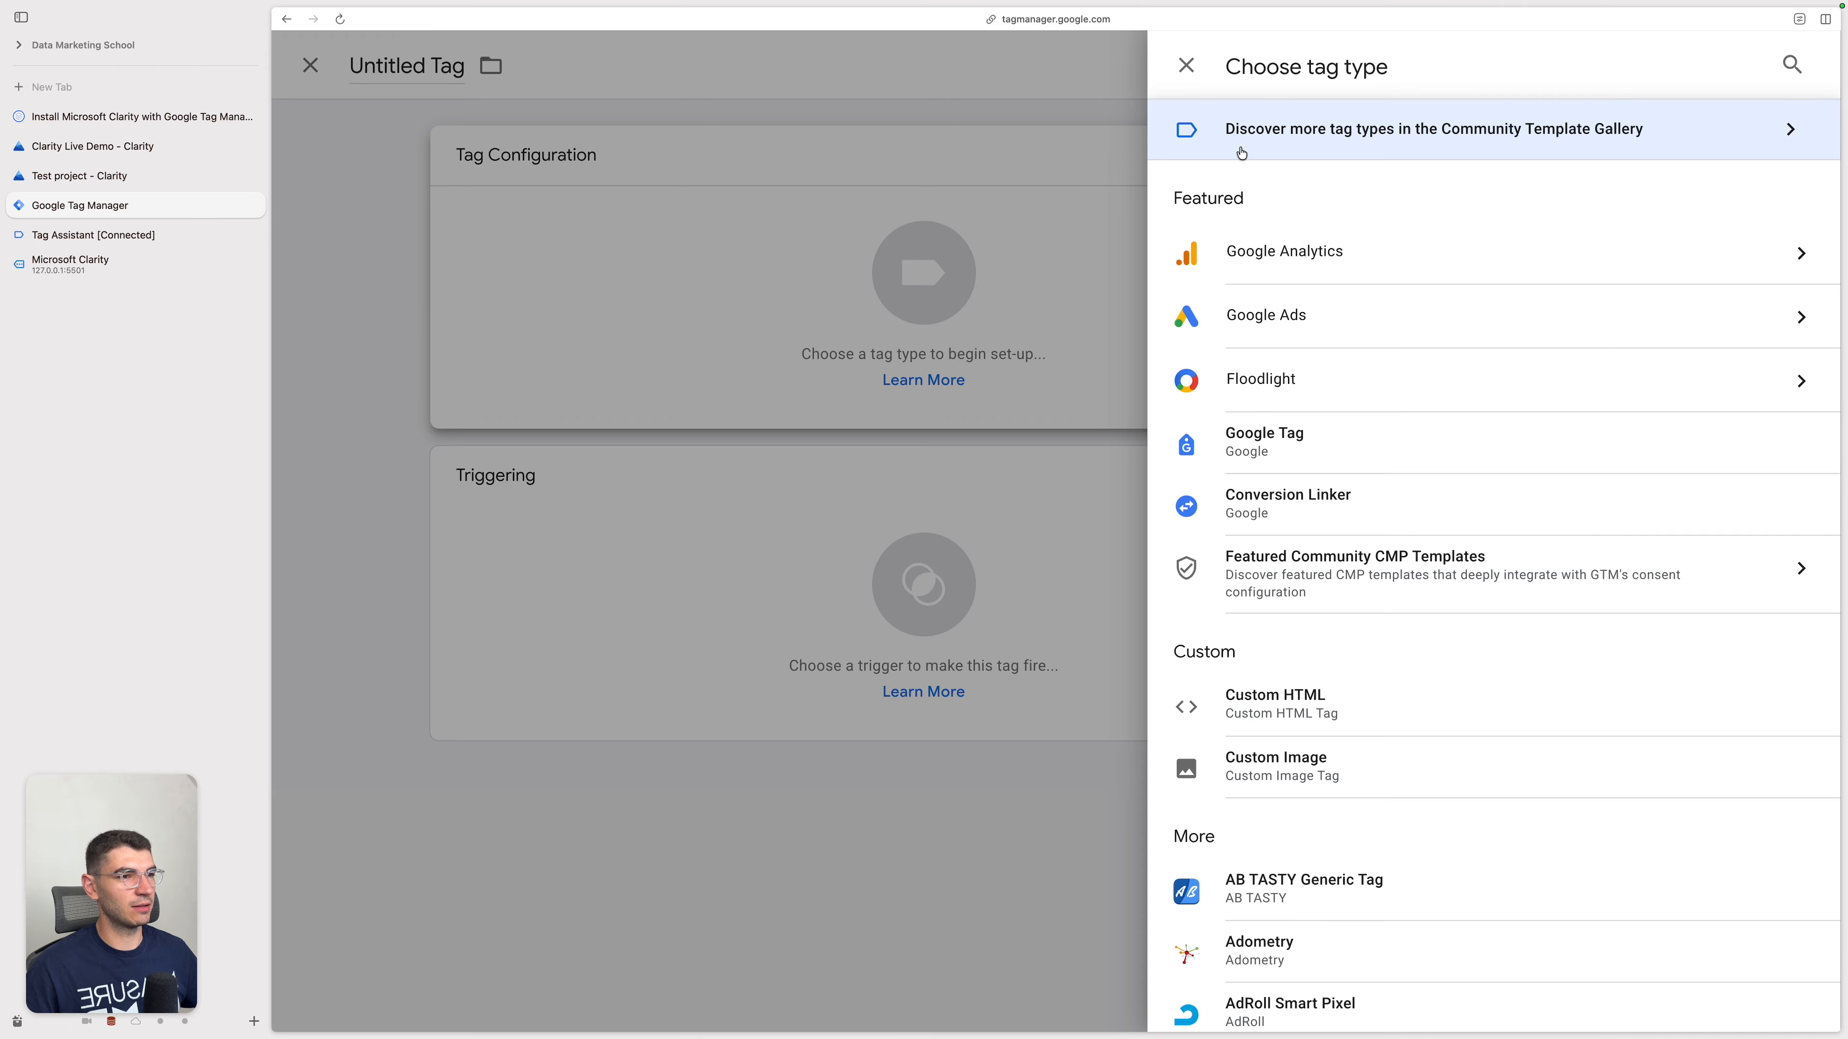
click(1650, 132)
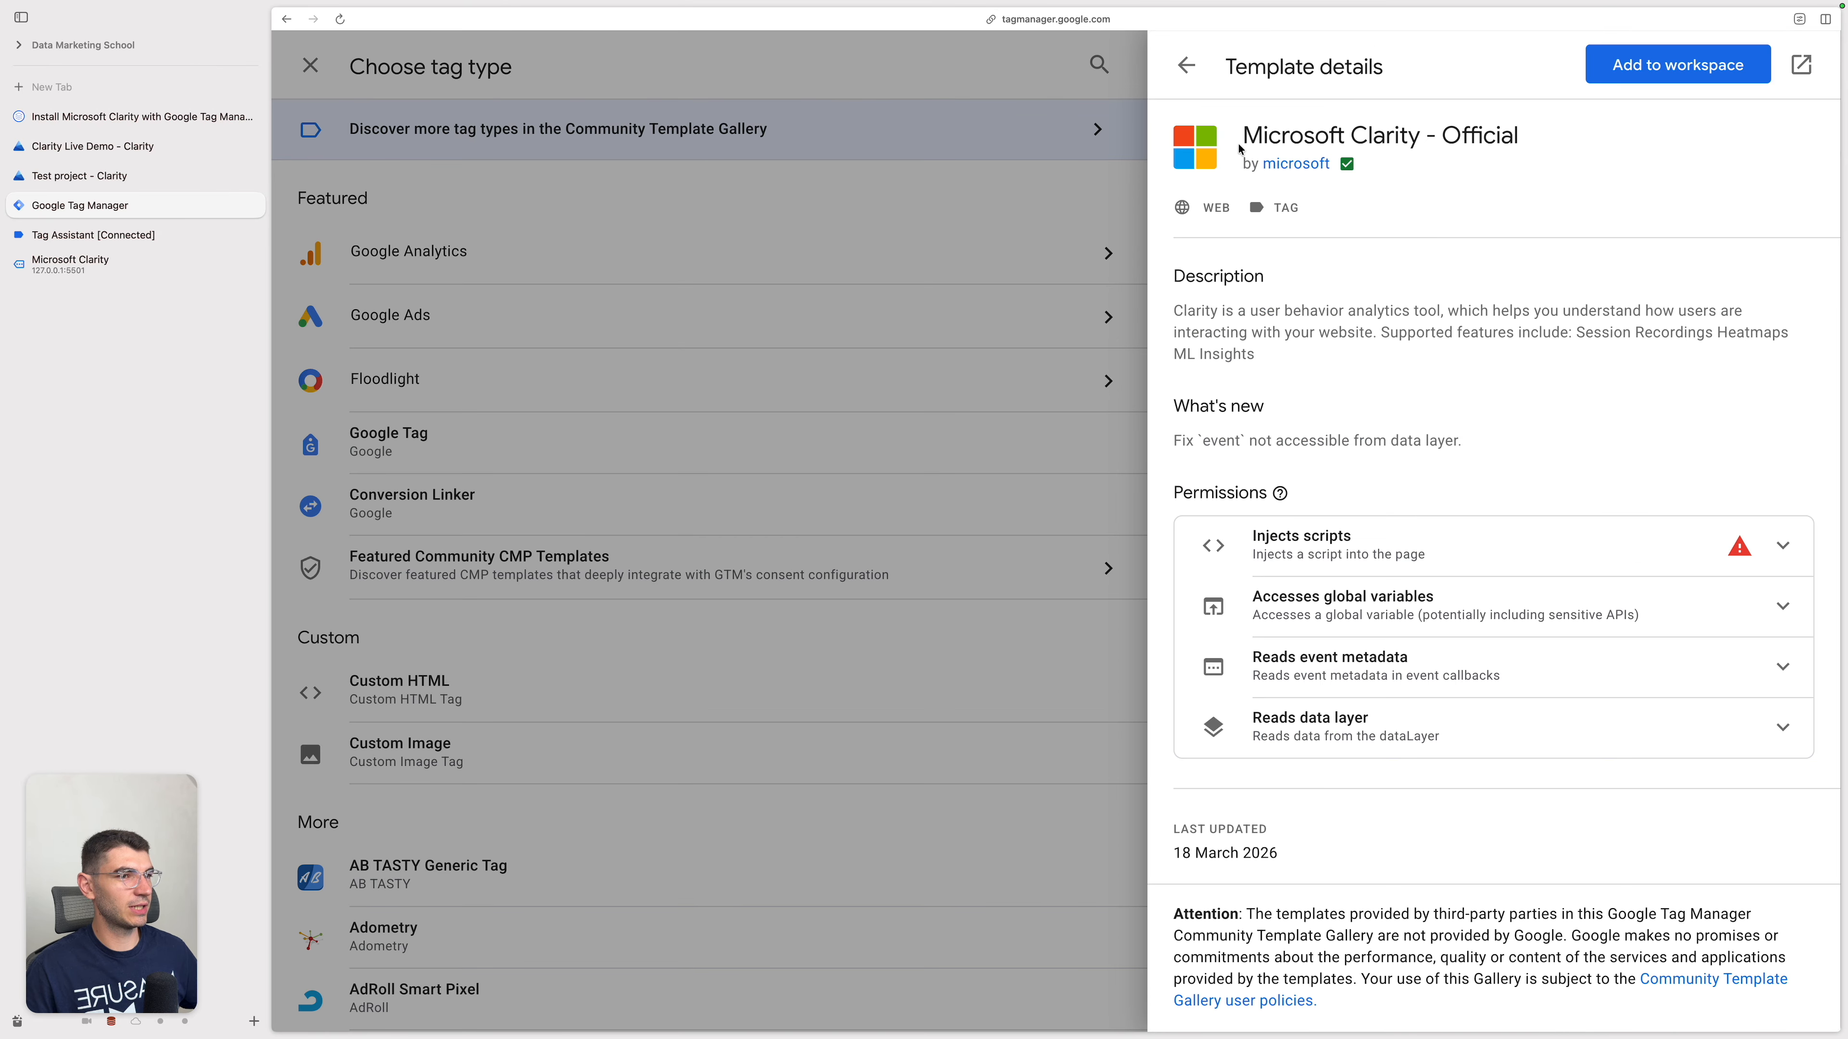
click(1186, 65)
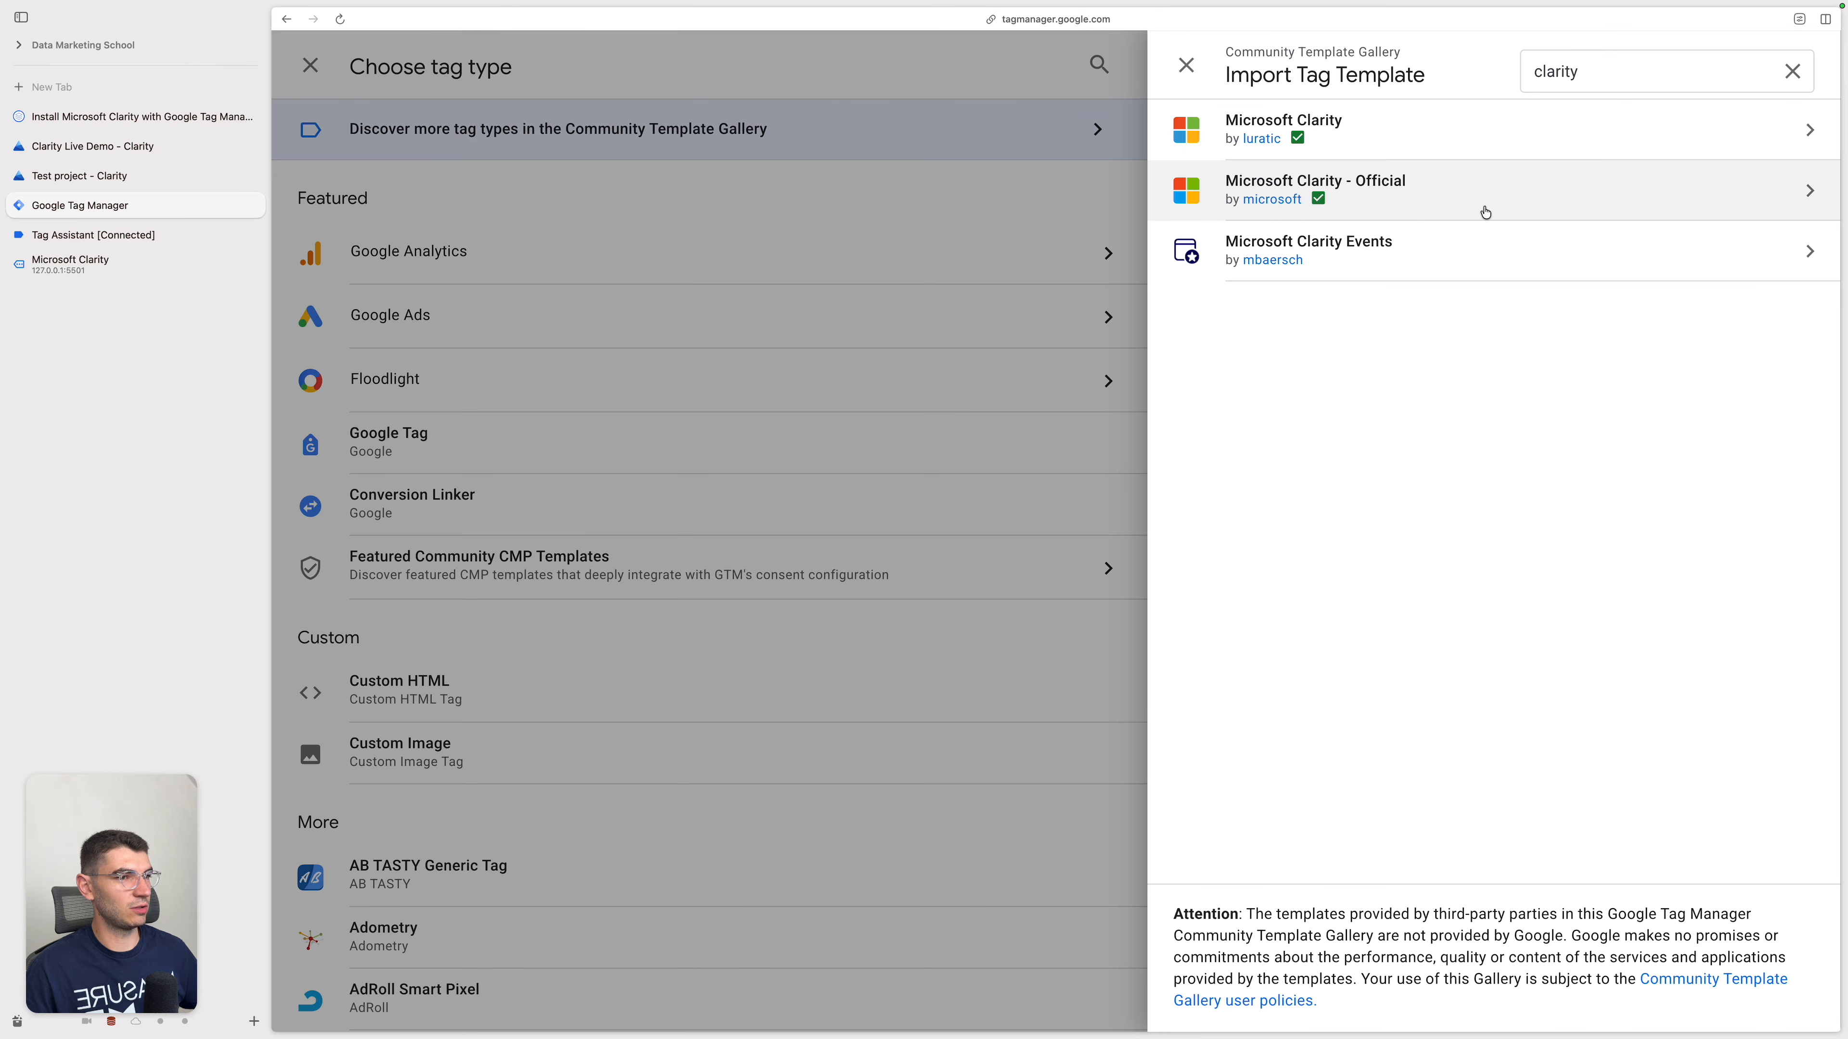
click(1365, 199)
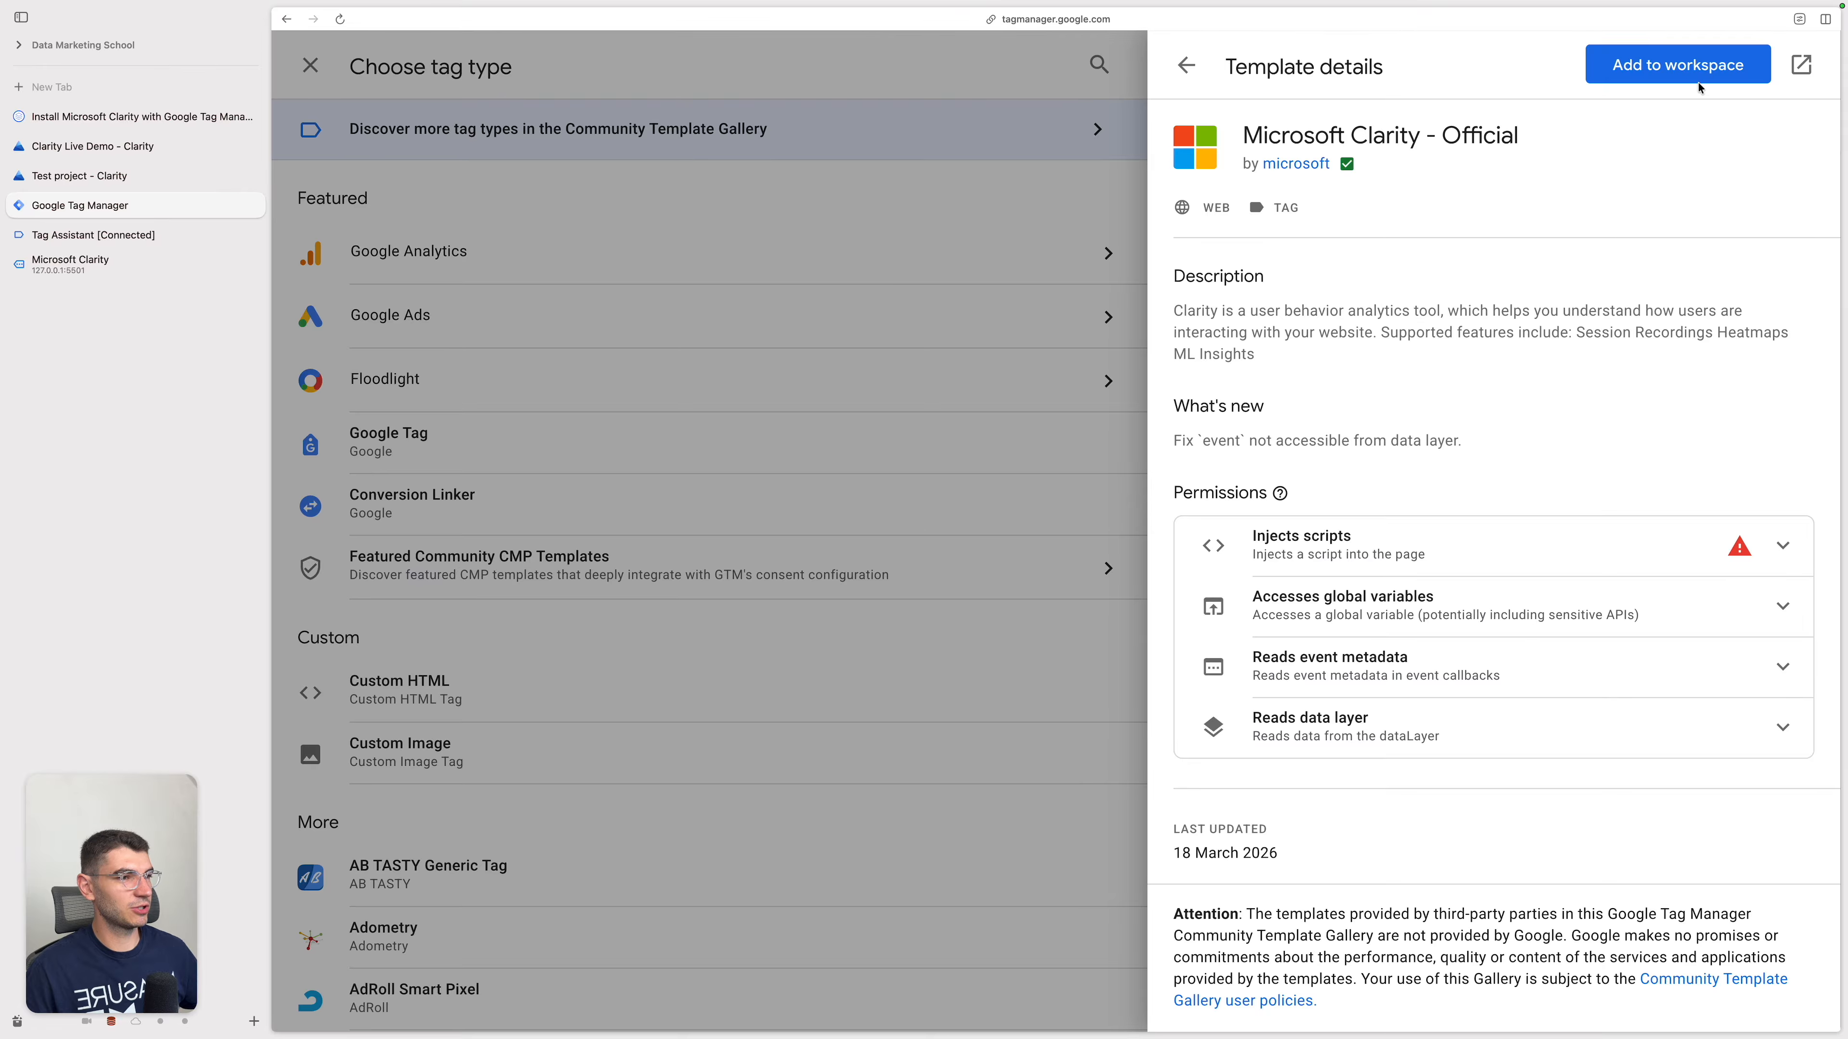
click(1700, 85)
click(1337, 584)
Step: Paste the copied project ID as the tag's Clarity Project Id
click(772, 419)
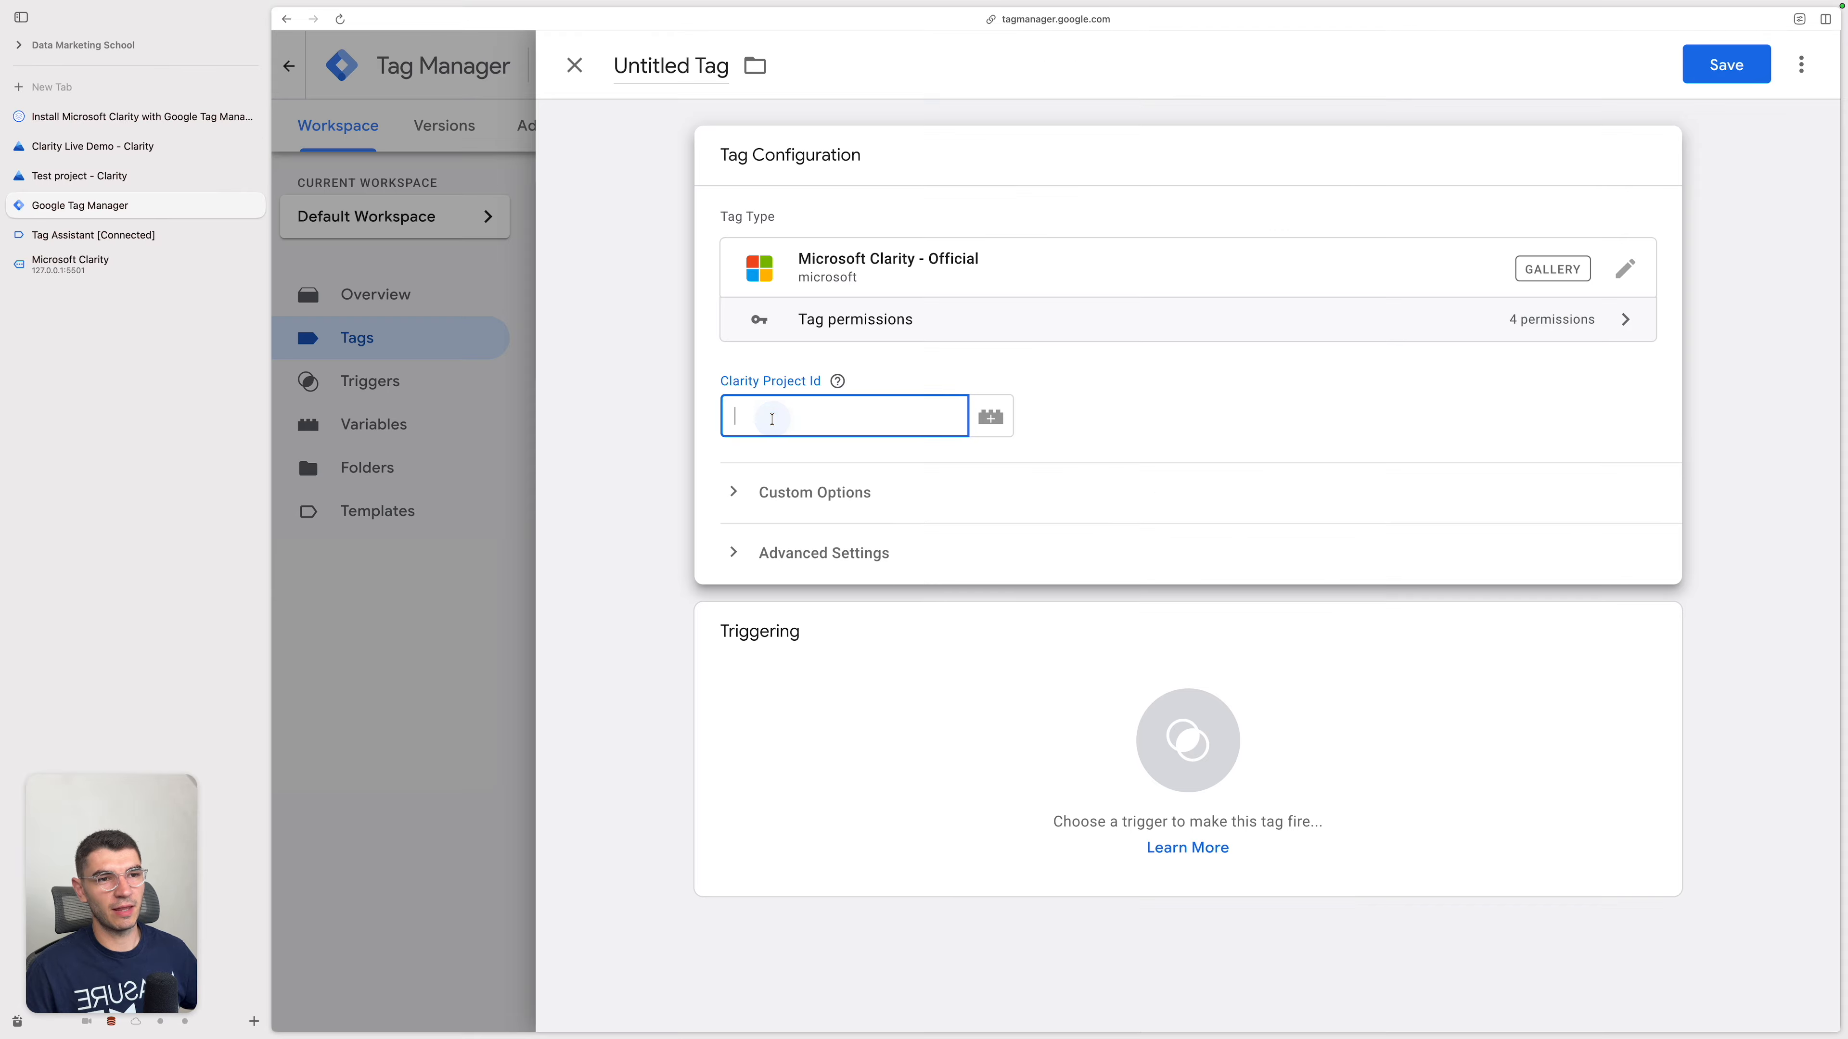
text(wx1uy8a21b)
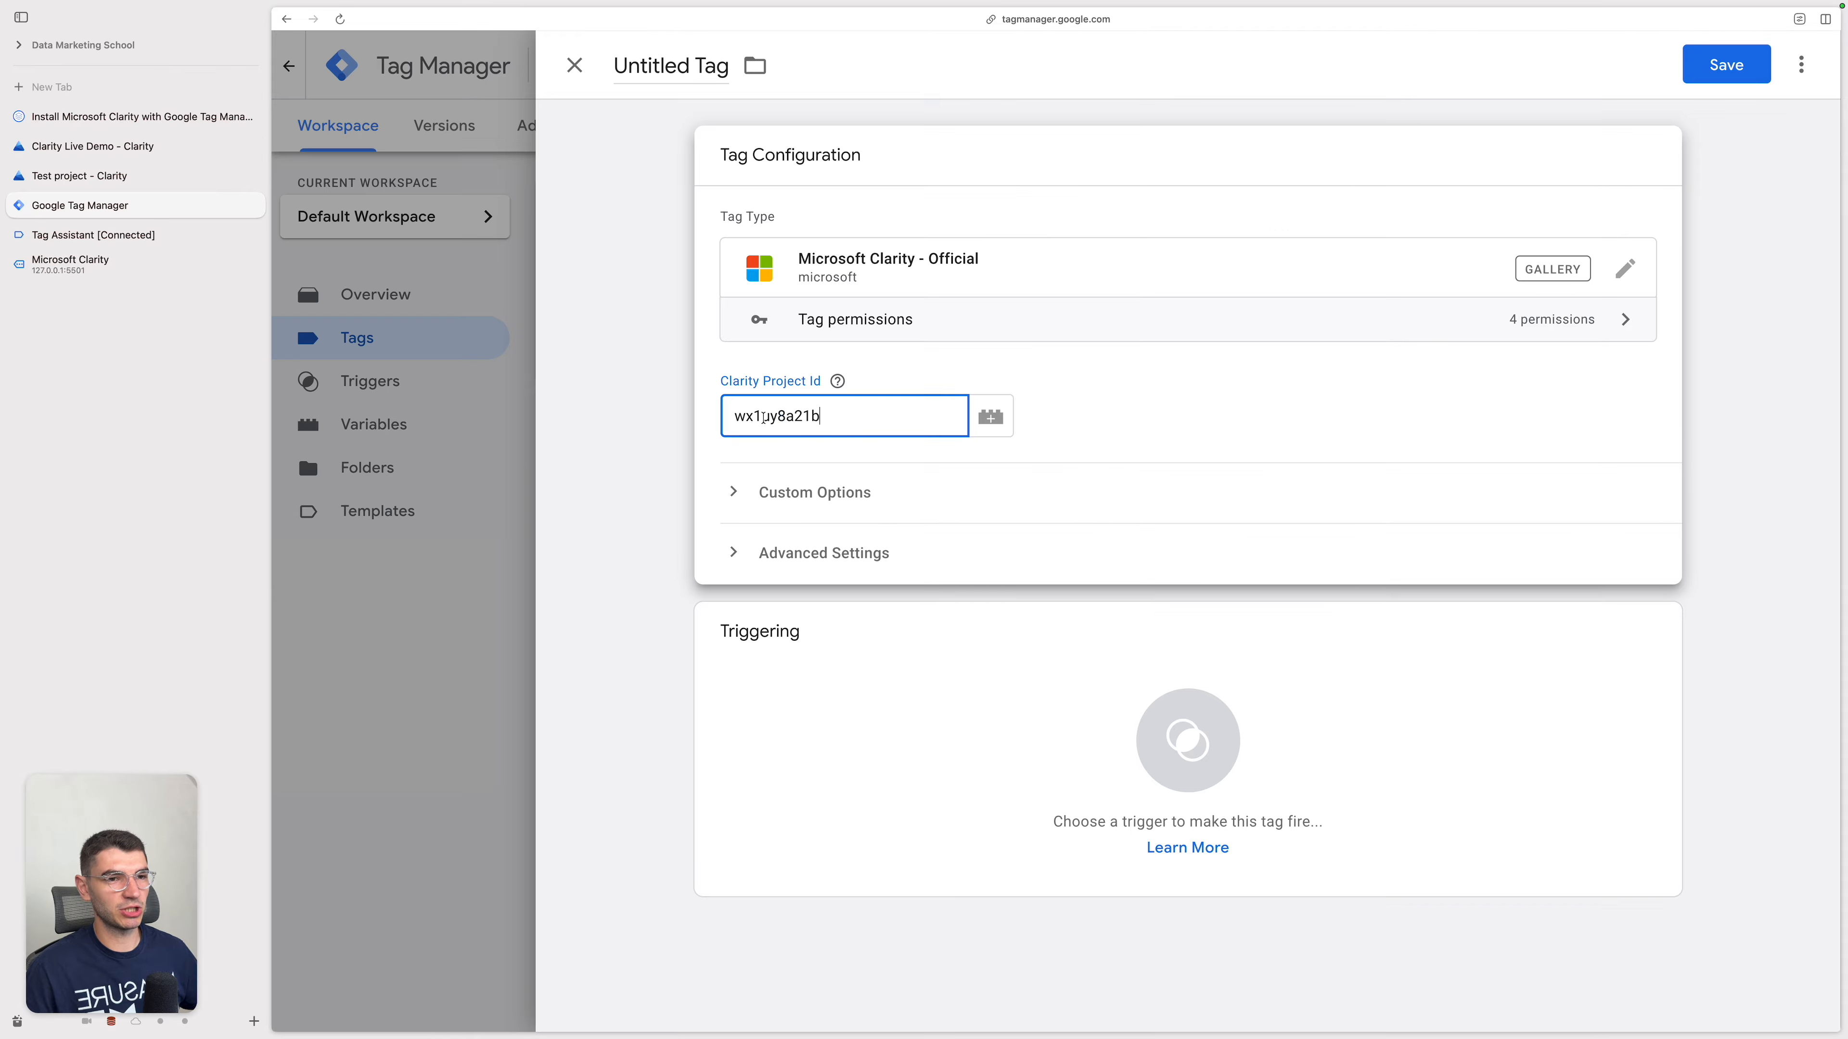
click(1243, 420)
mouse_move(839, 386)
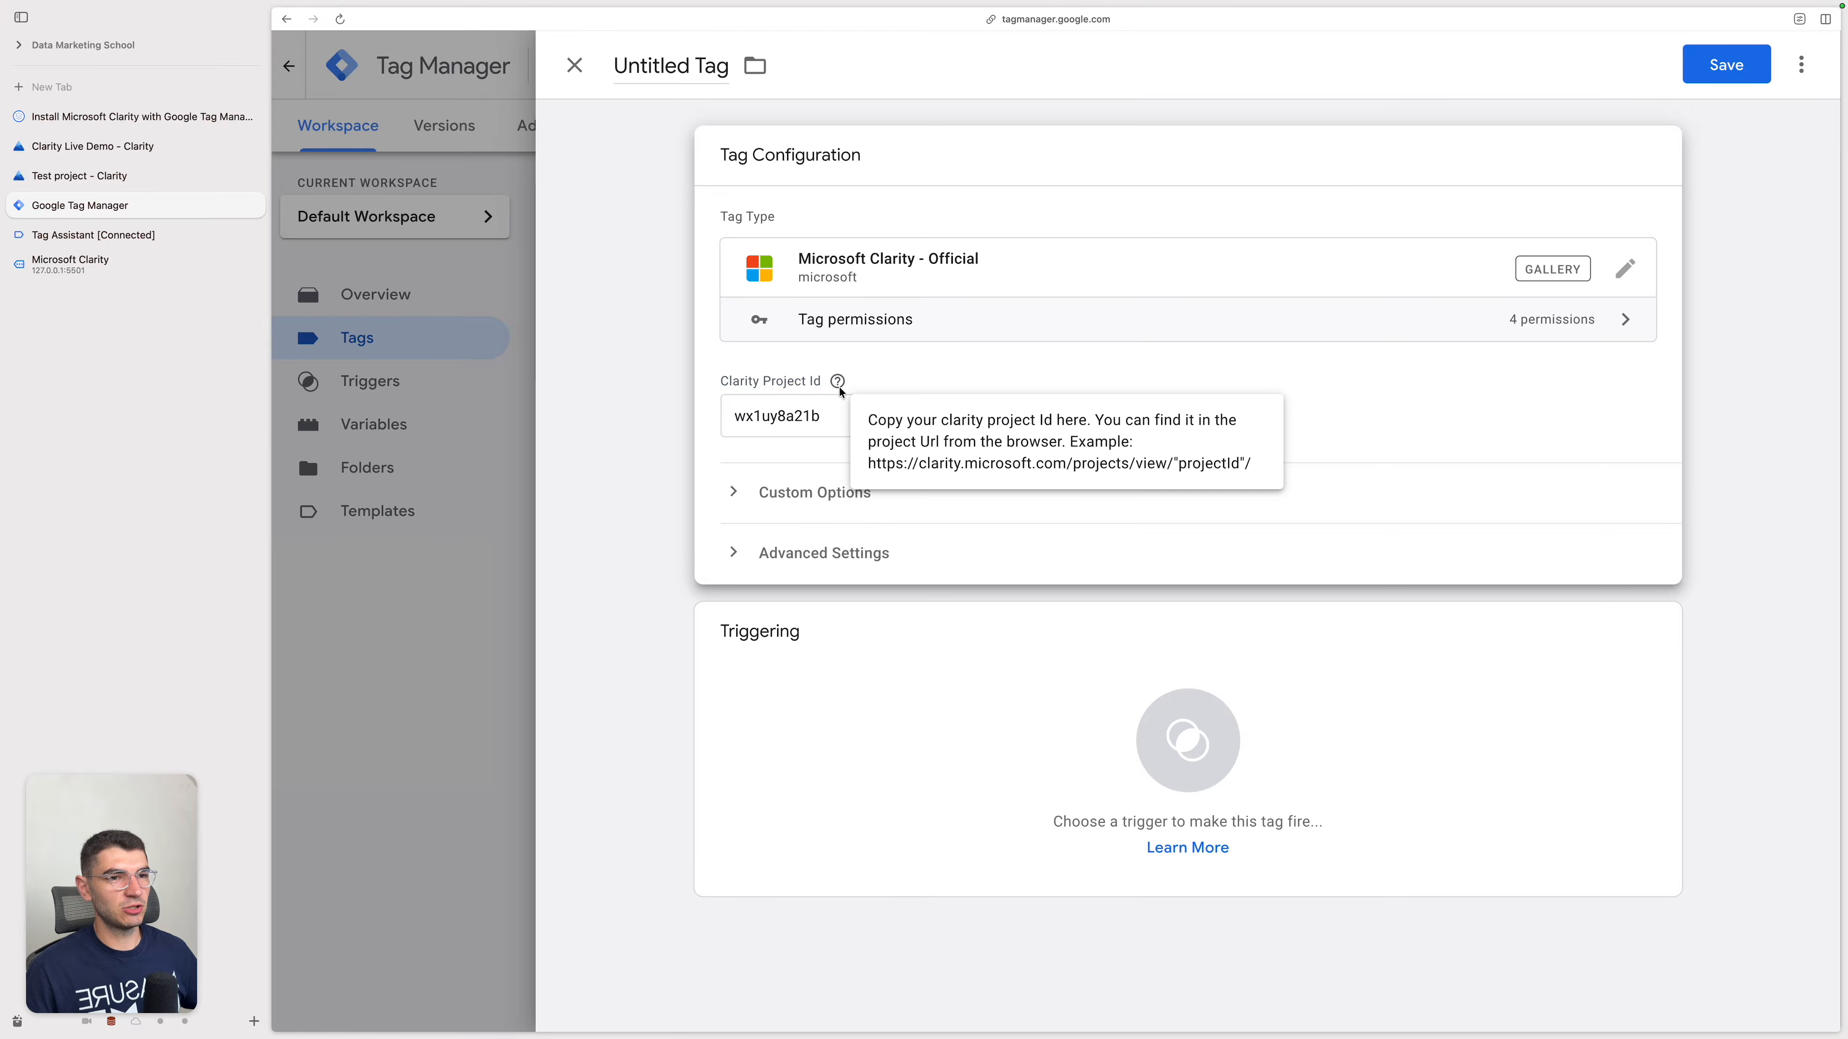
Step: Assign the Initialization - All Pages trigger to the tag and save it under the name Microsoft Clarity - Official
click(937, 728)
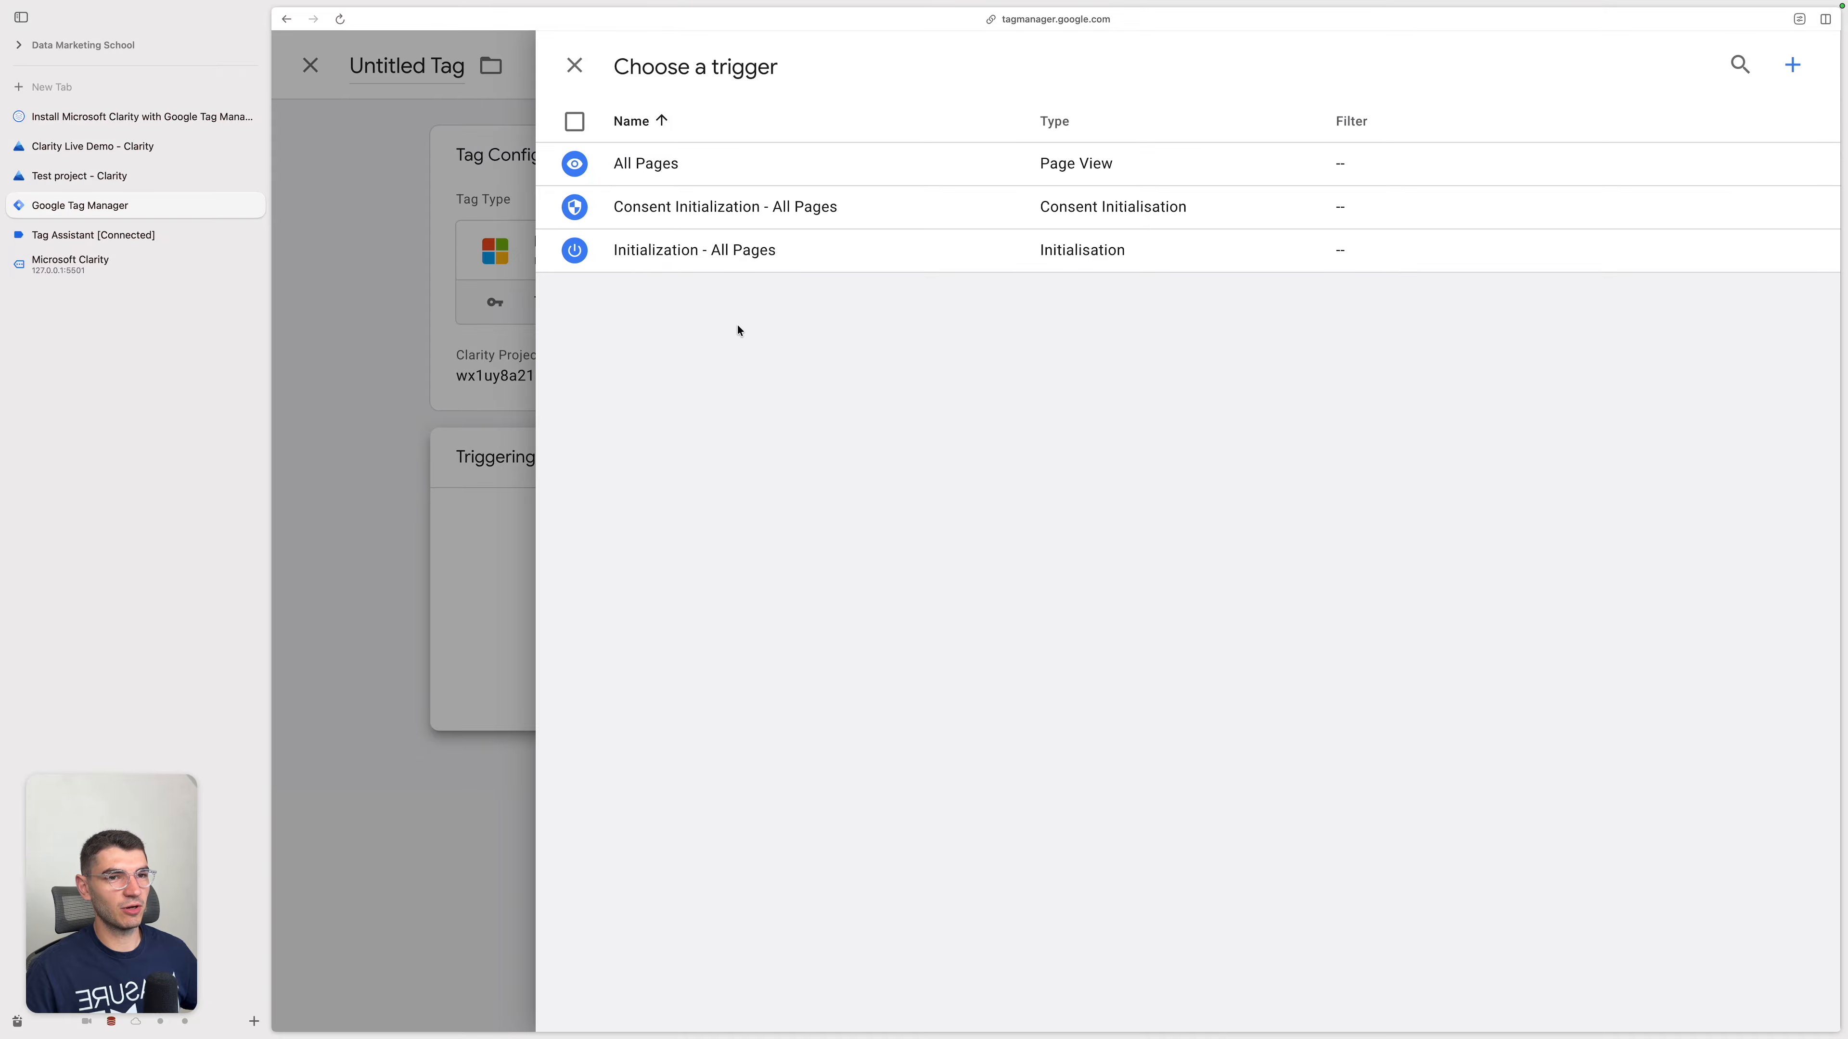
click(1093, 251)
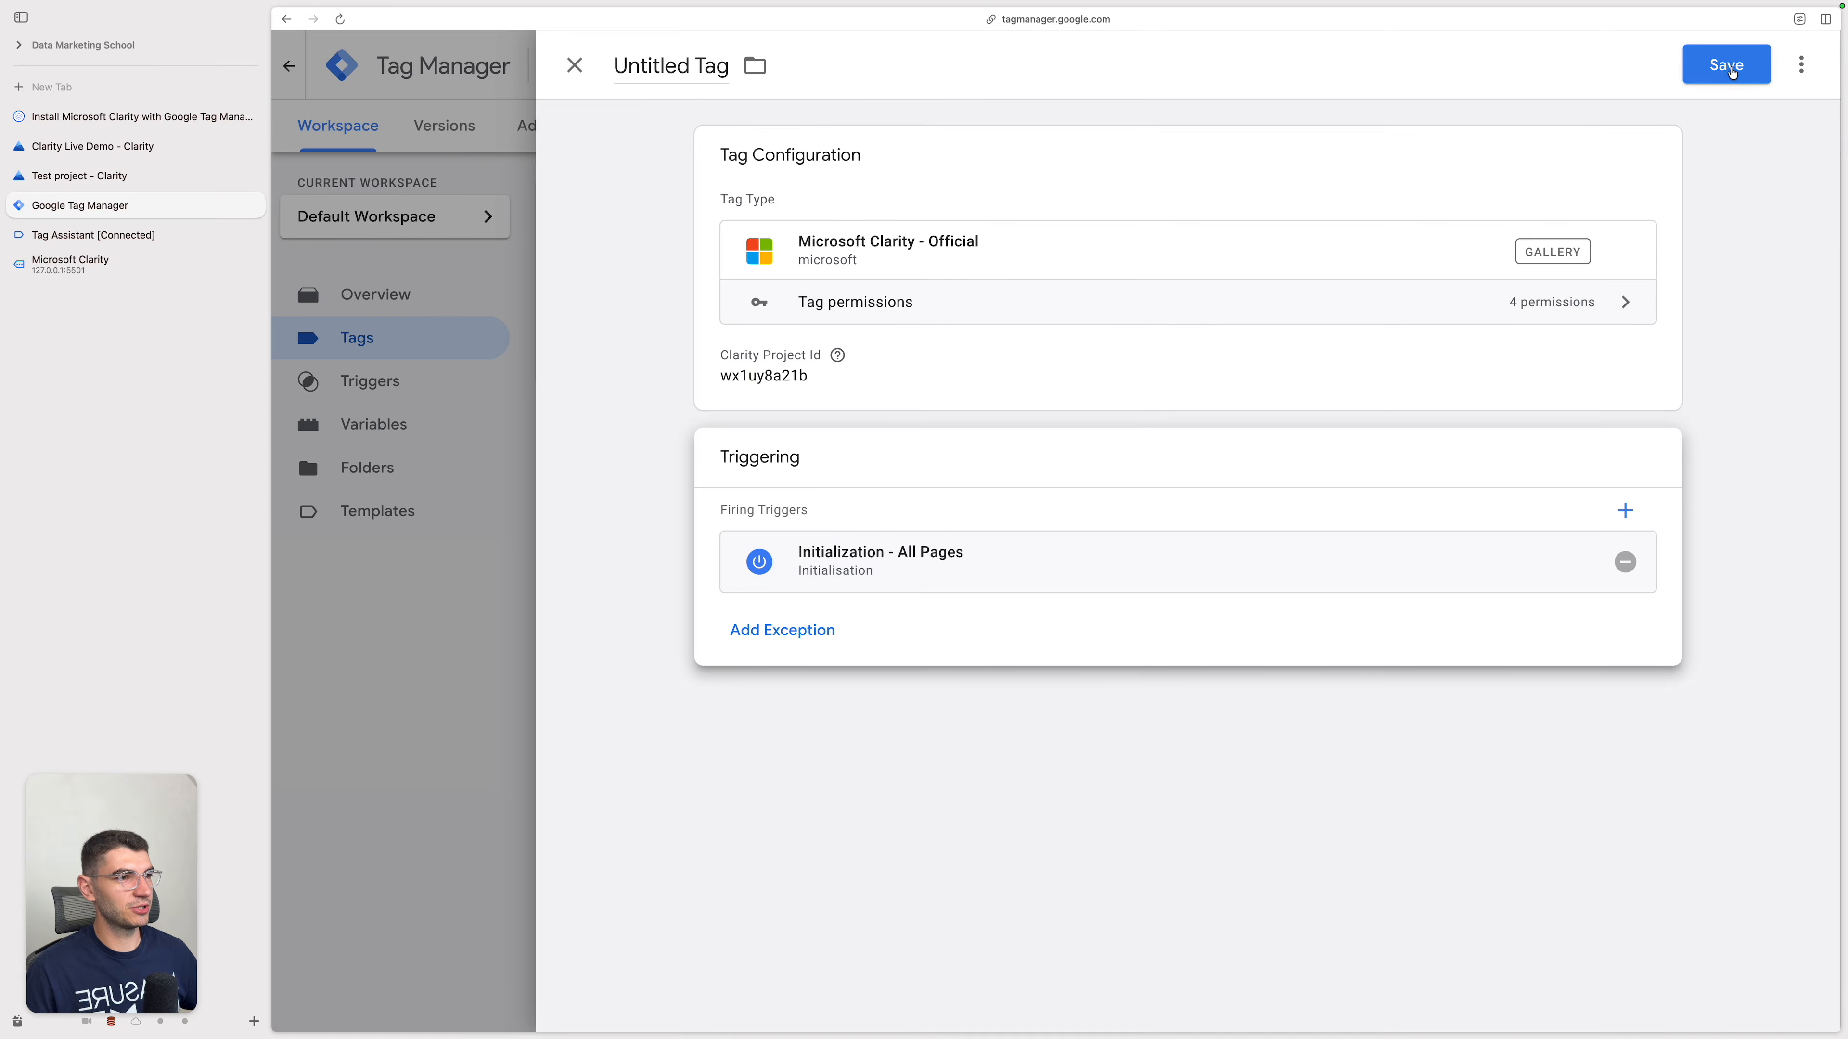
click(1722, 67)
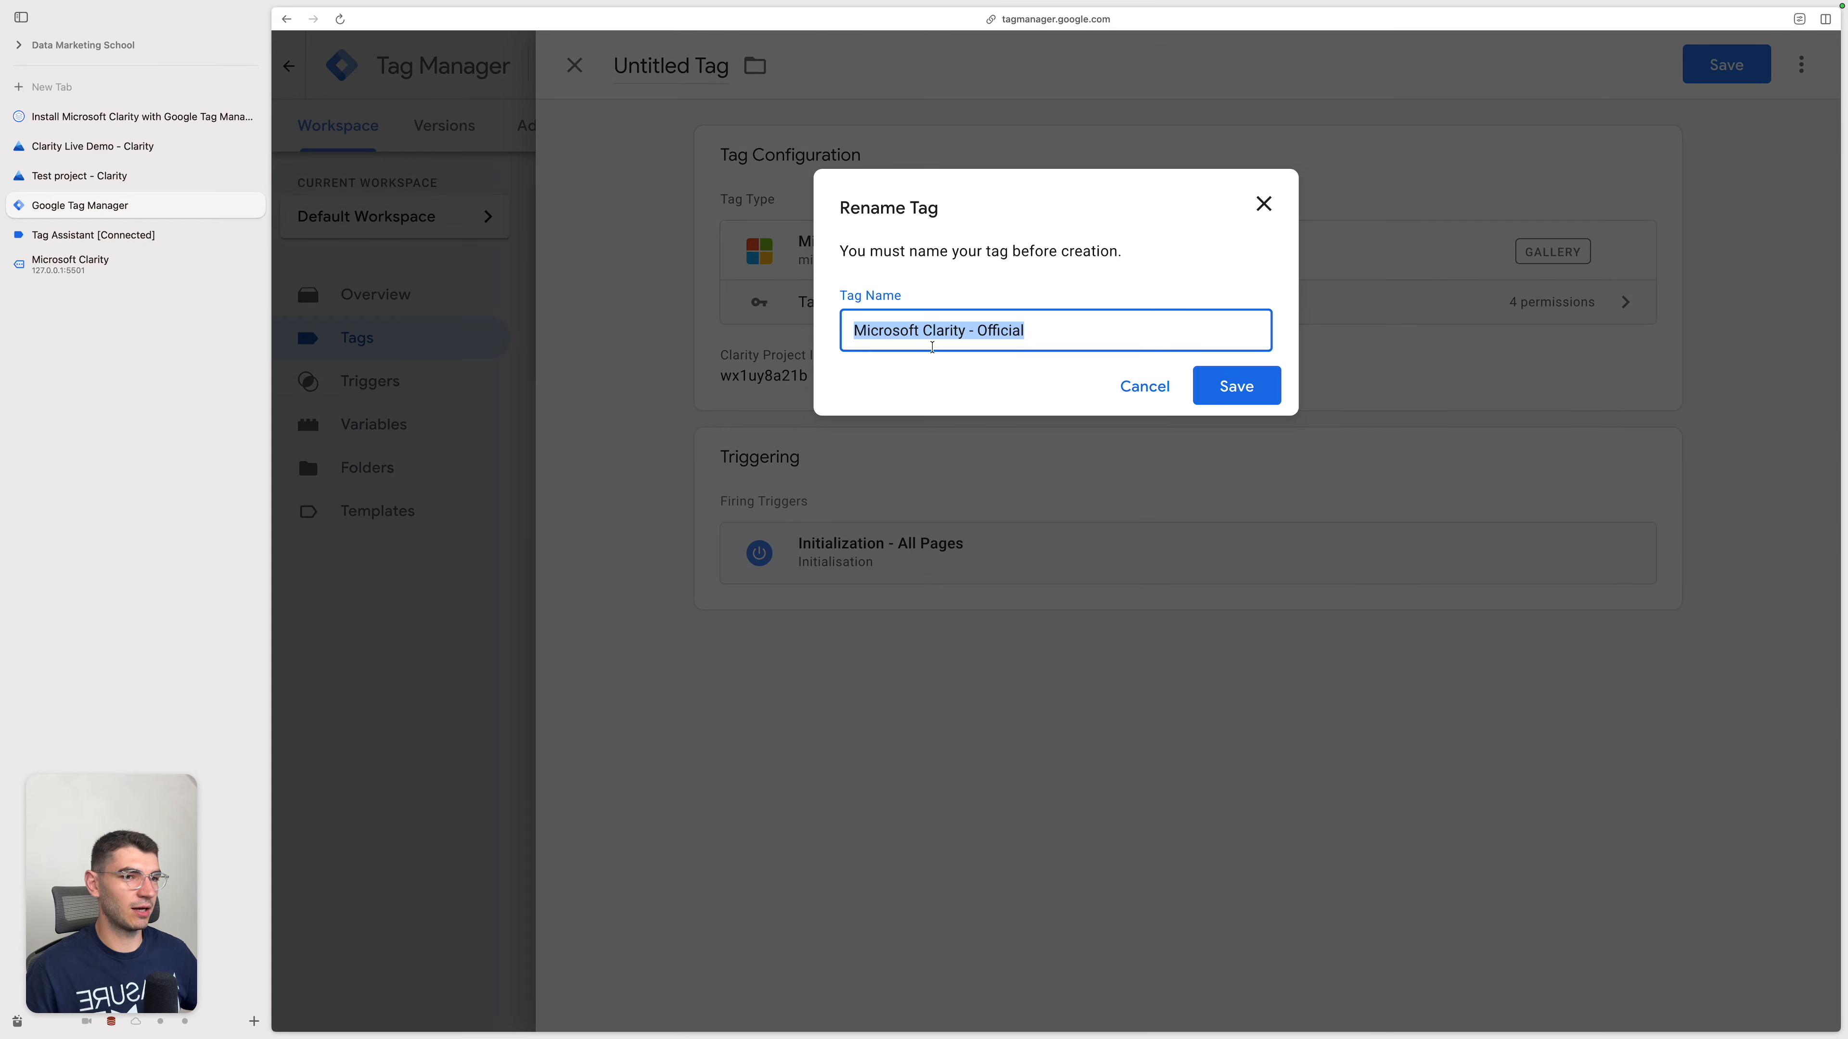
click(1276, 369)
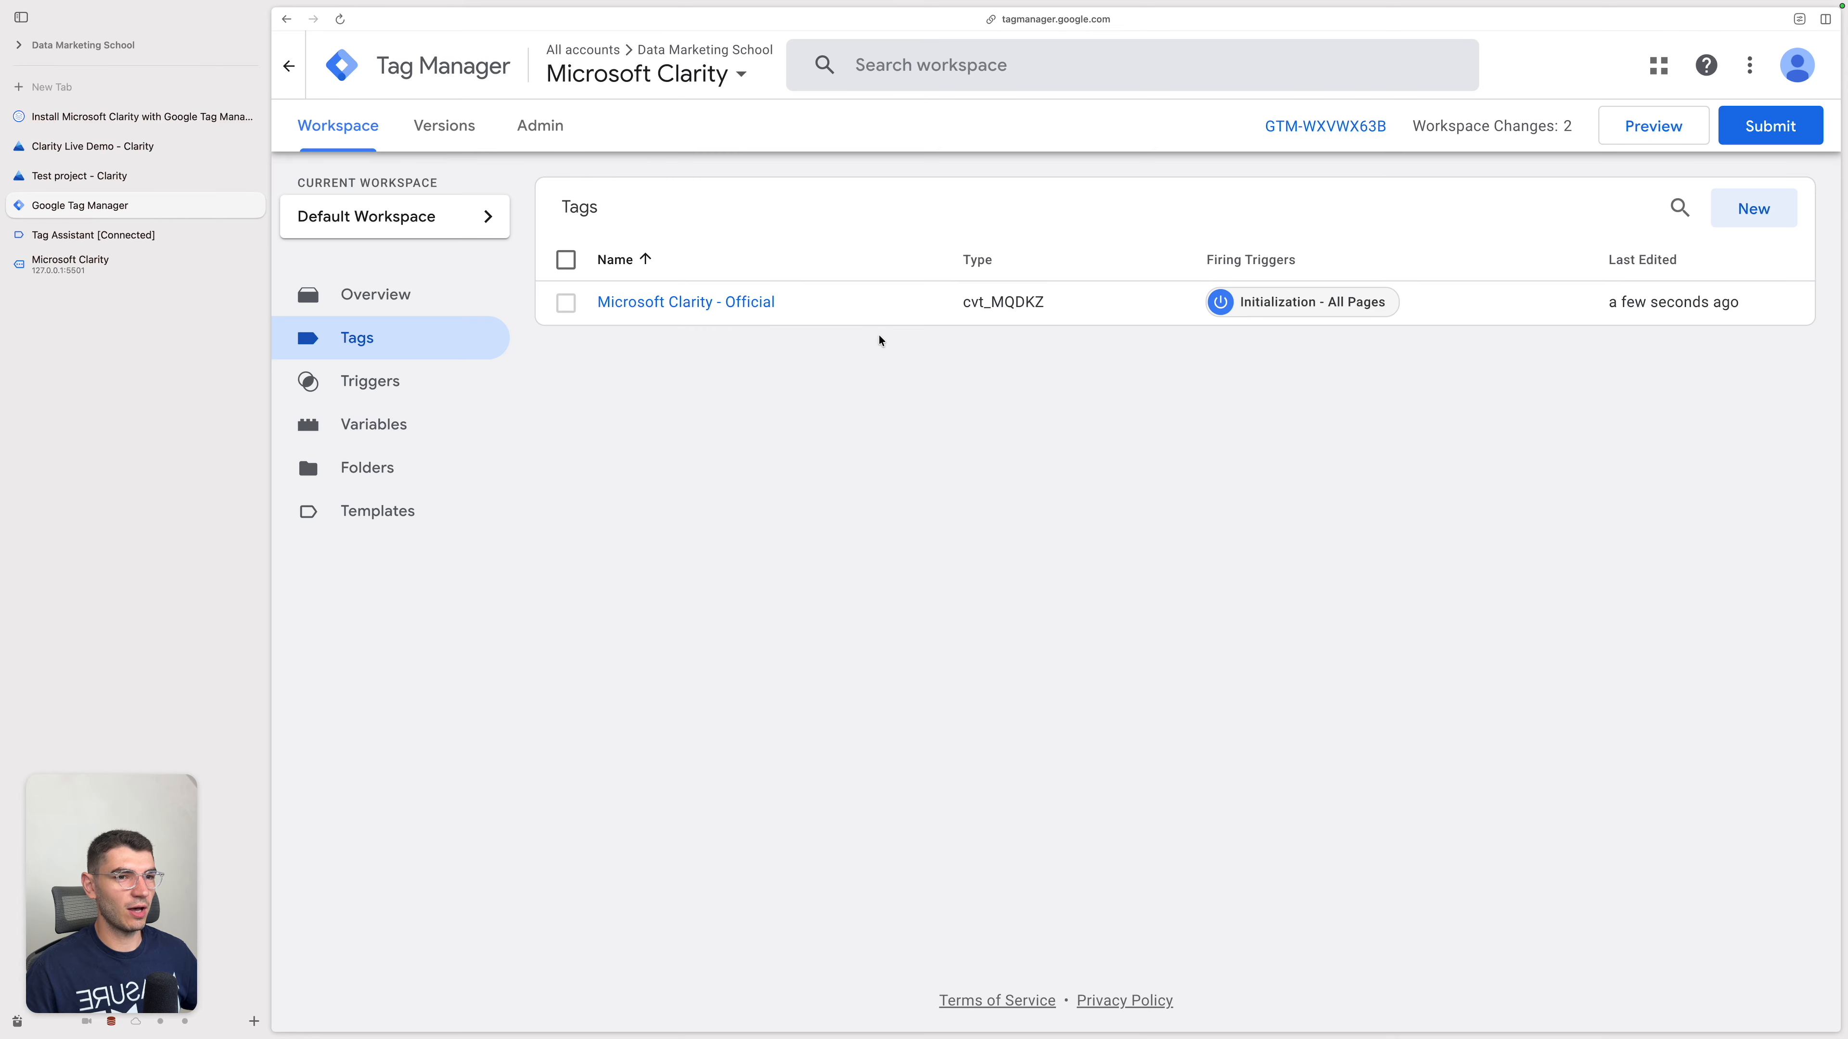
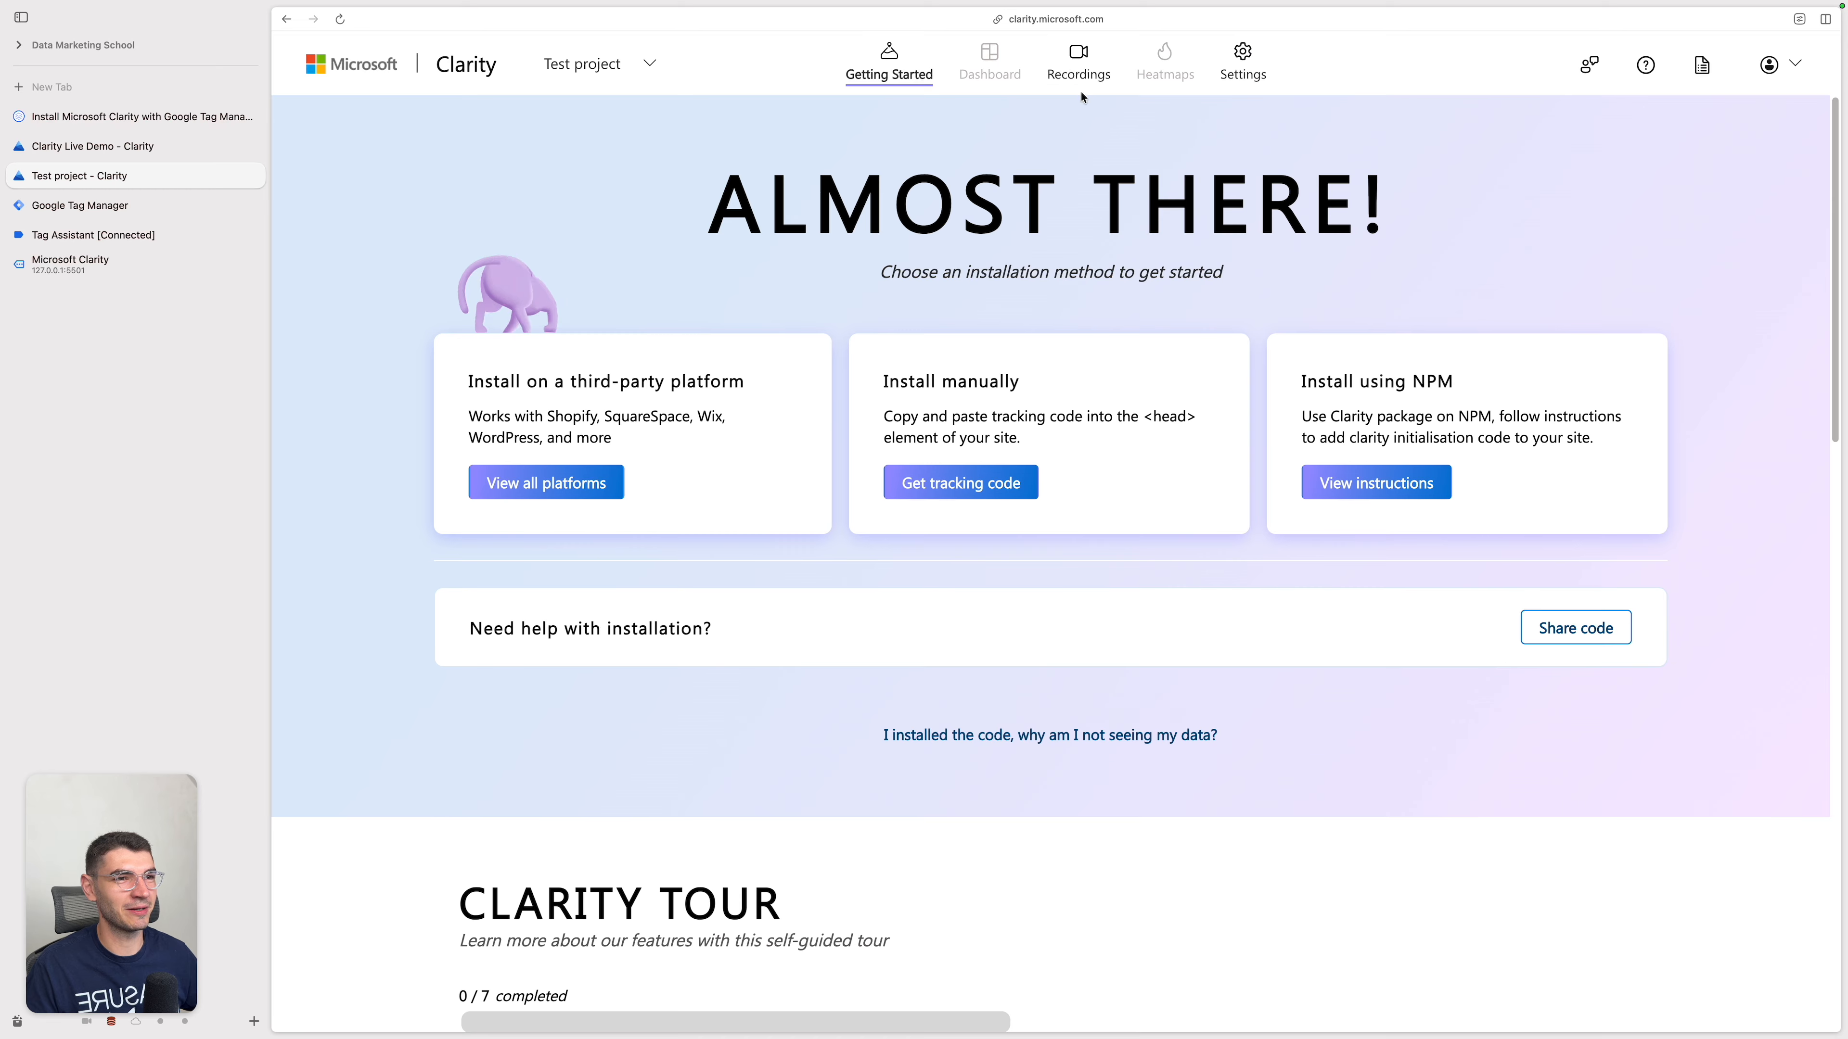
Step: Open the live session's recording from the Test project's live recordings
click(1076, 66)
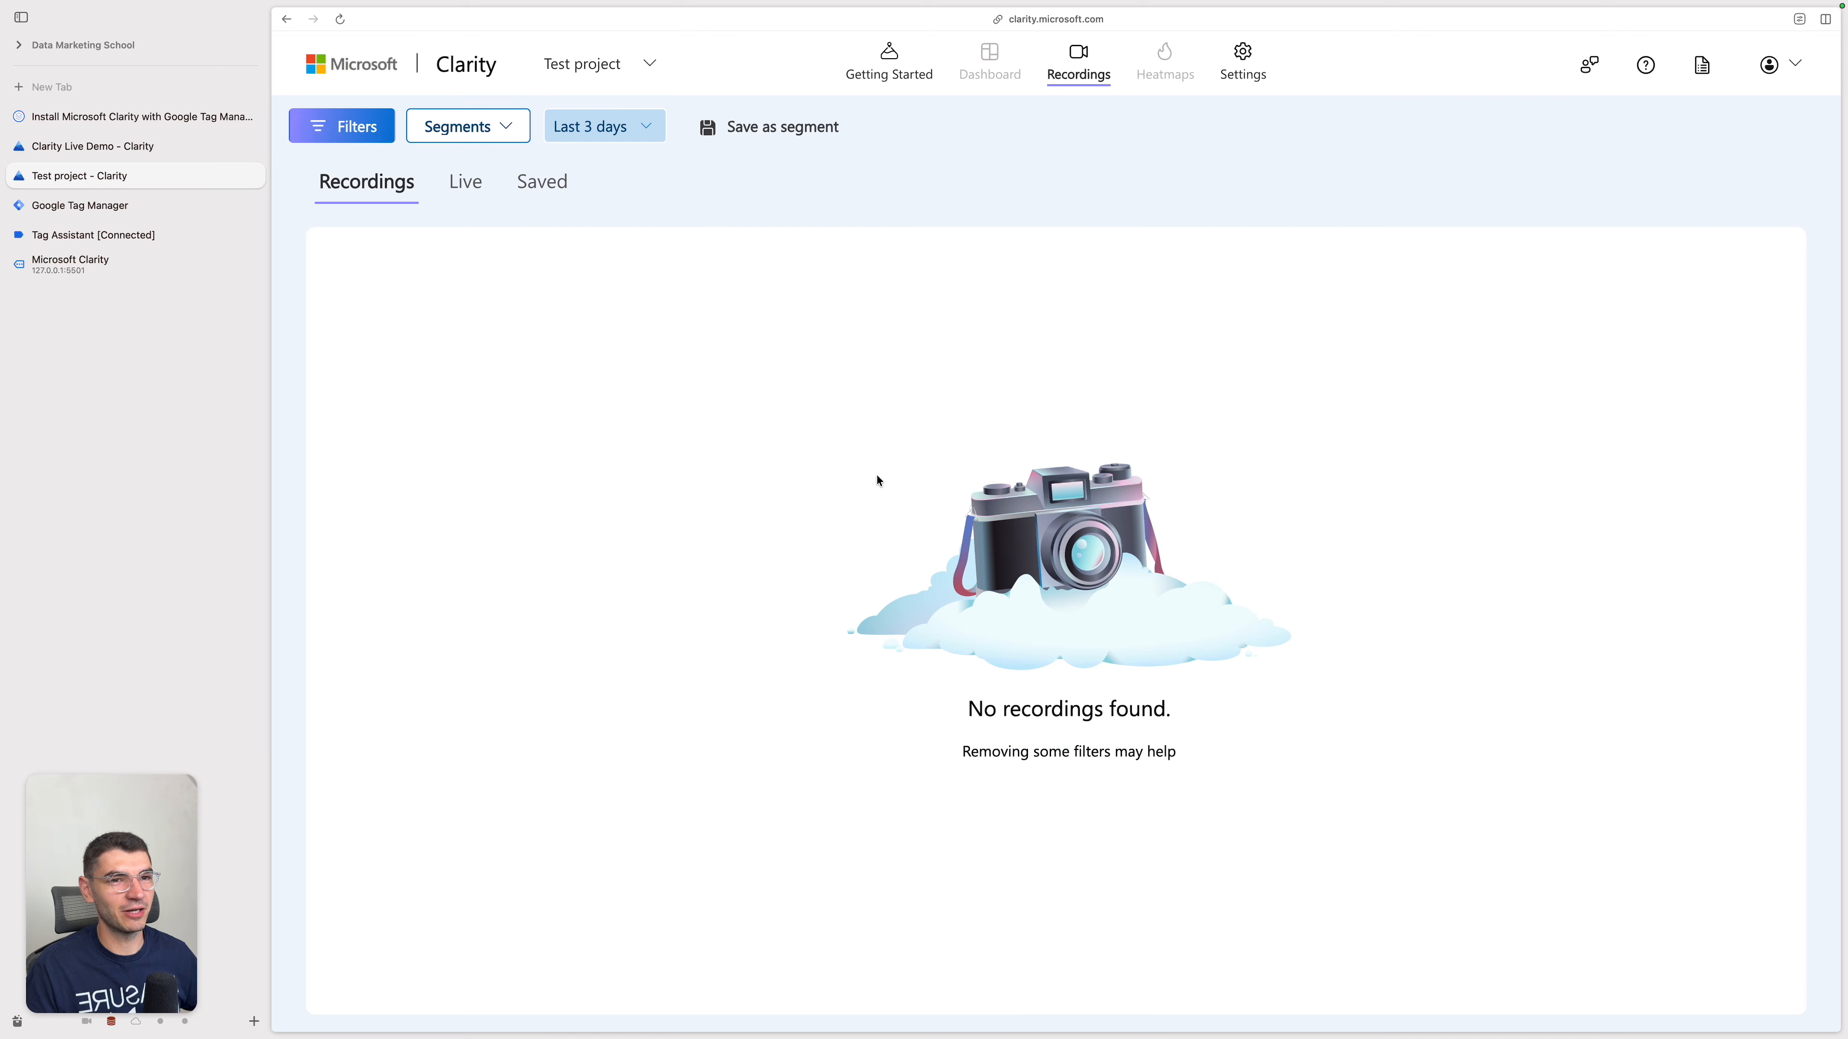
click(467, 183)
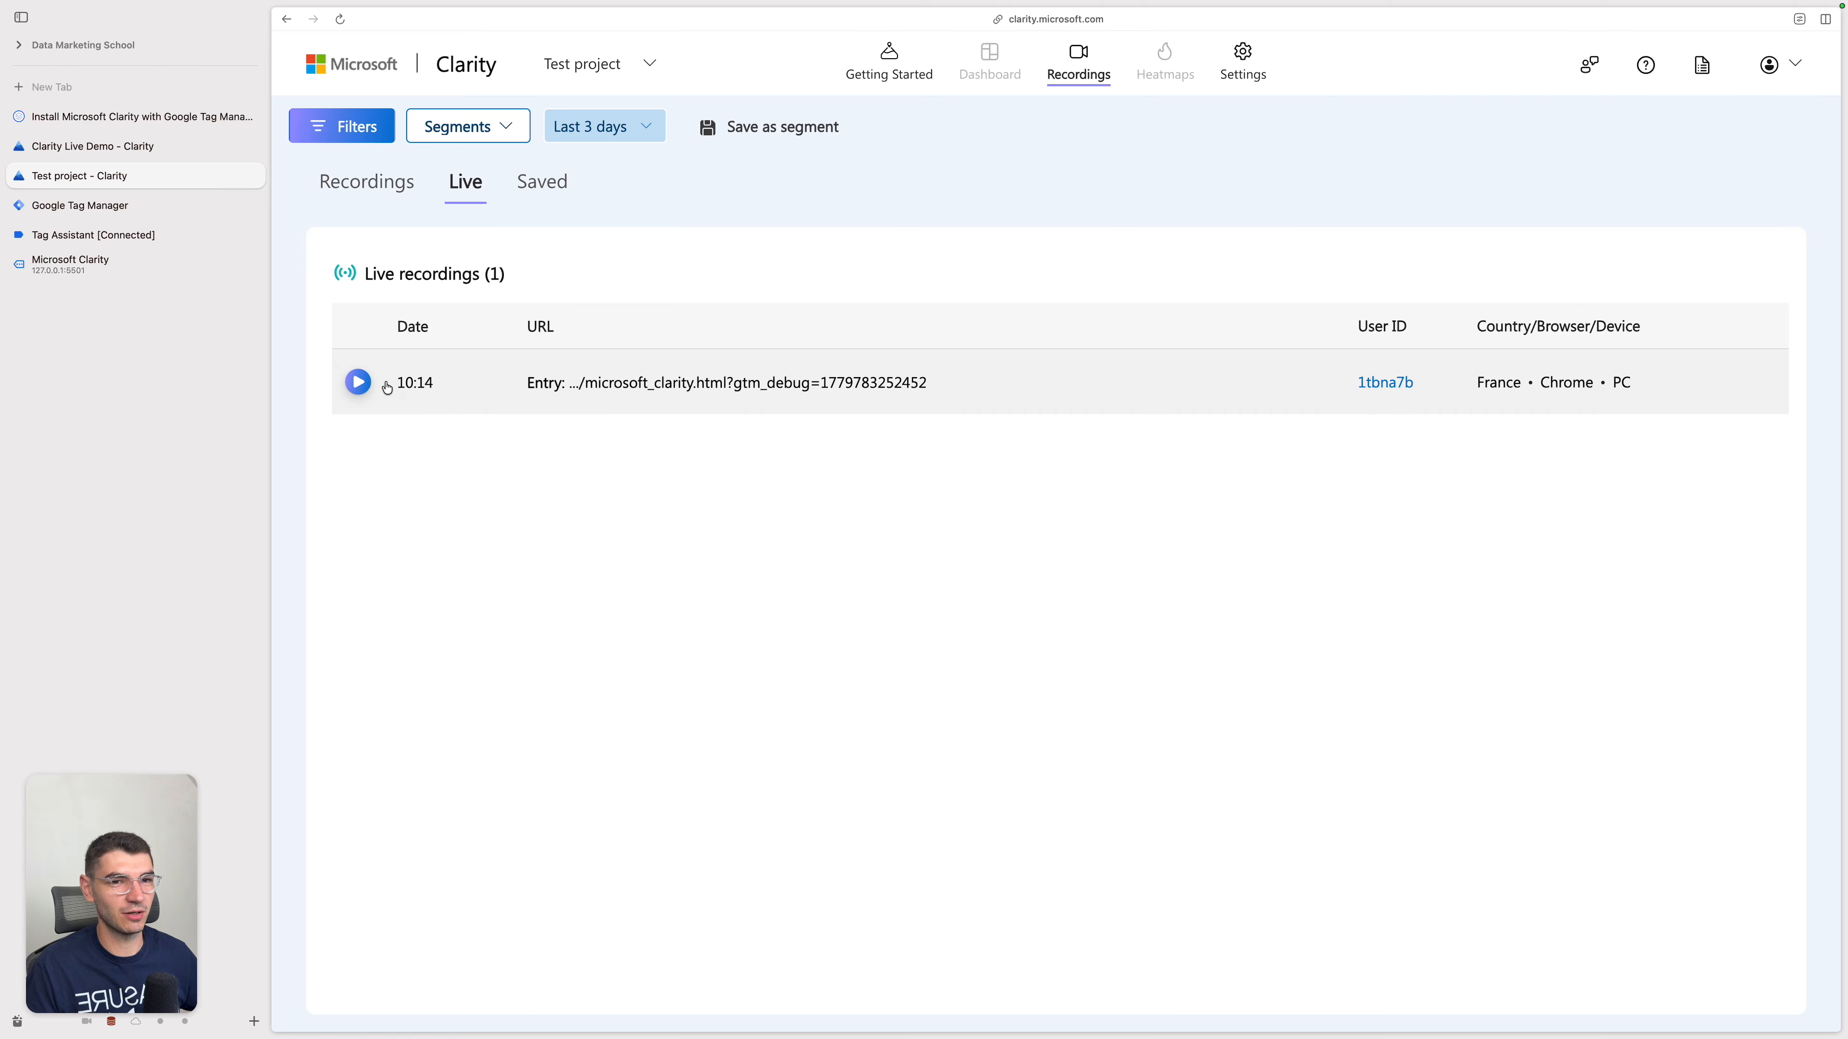
click(357, 382)
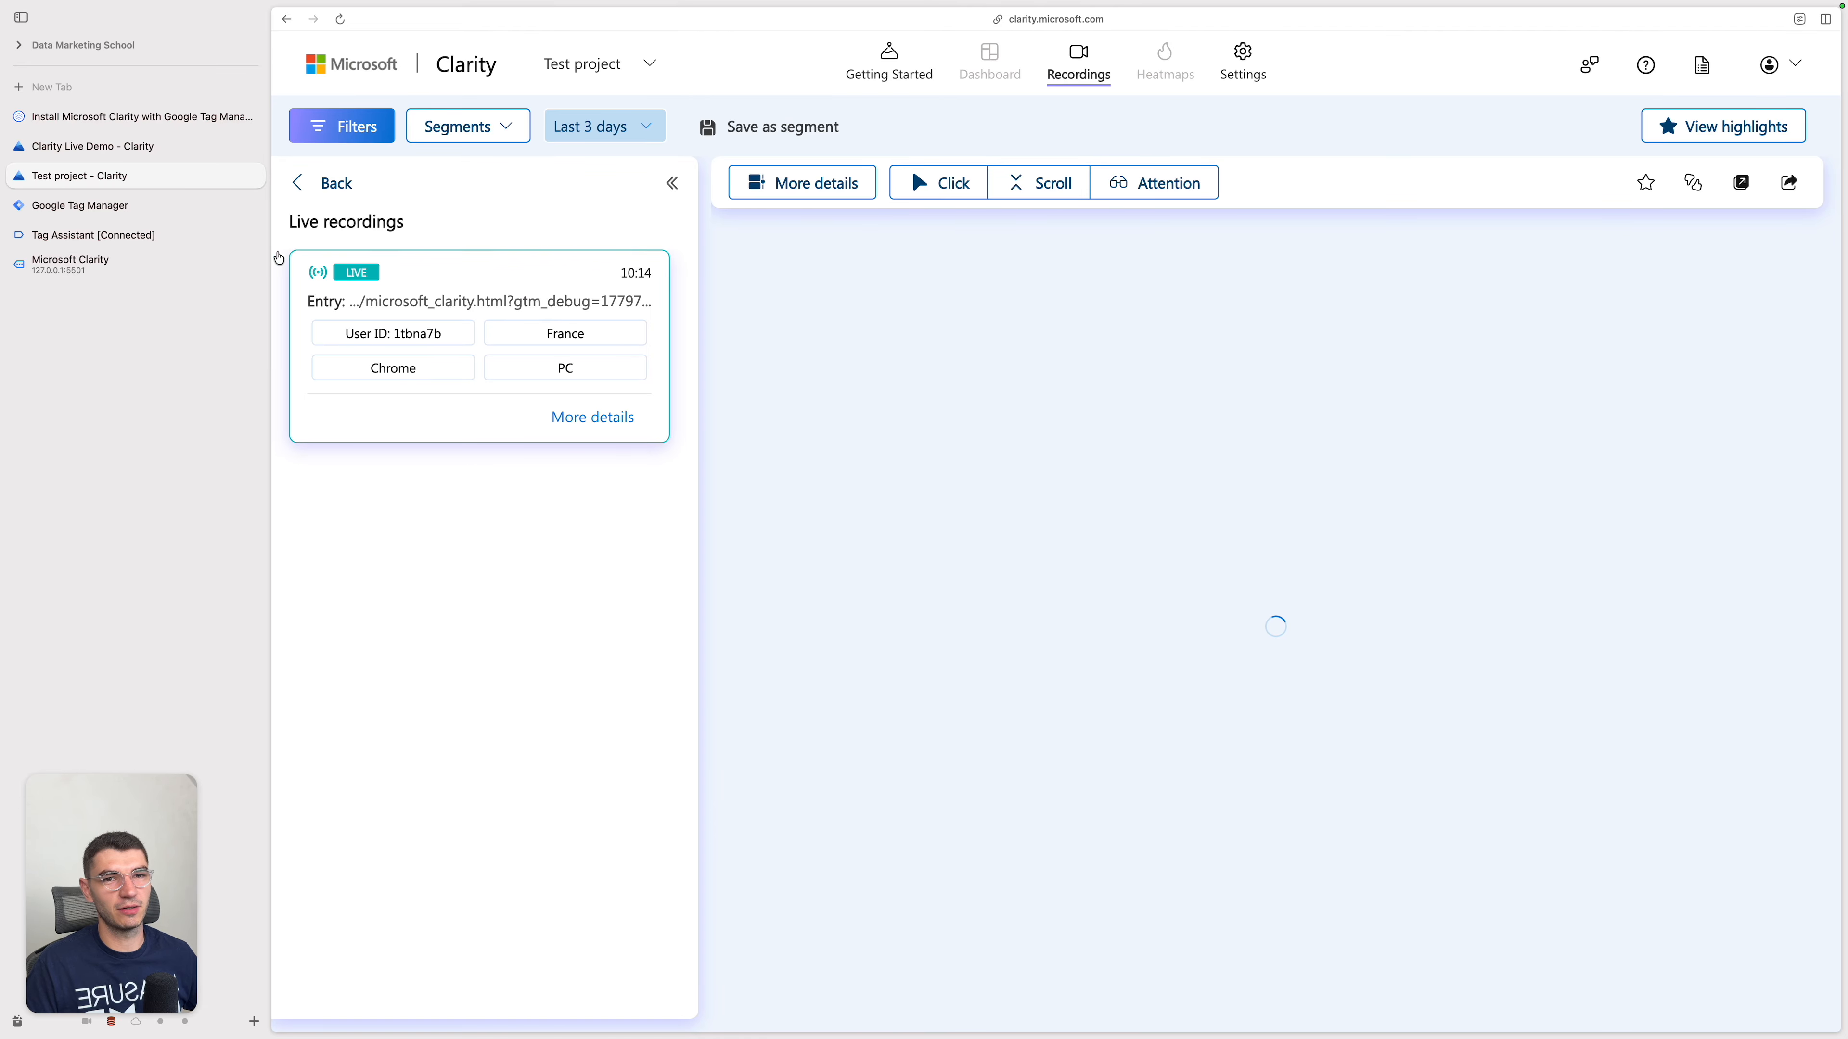
Step: Reload the Microsoft Clarity demo page and open the newly started session's live recording in Clarity
click(206, 263)
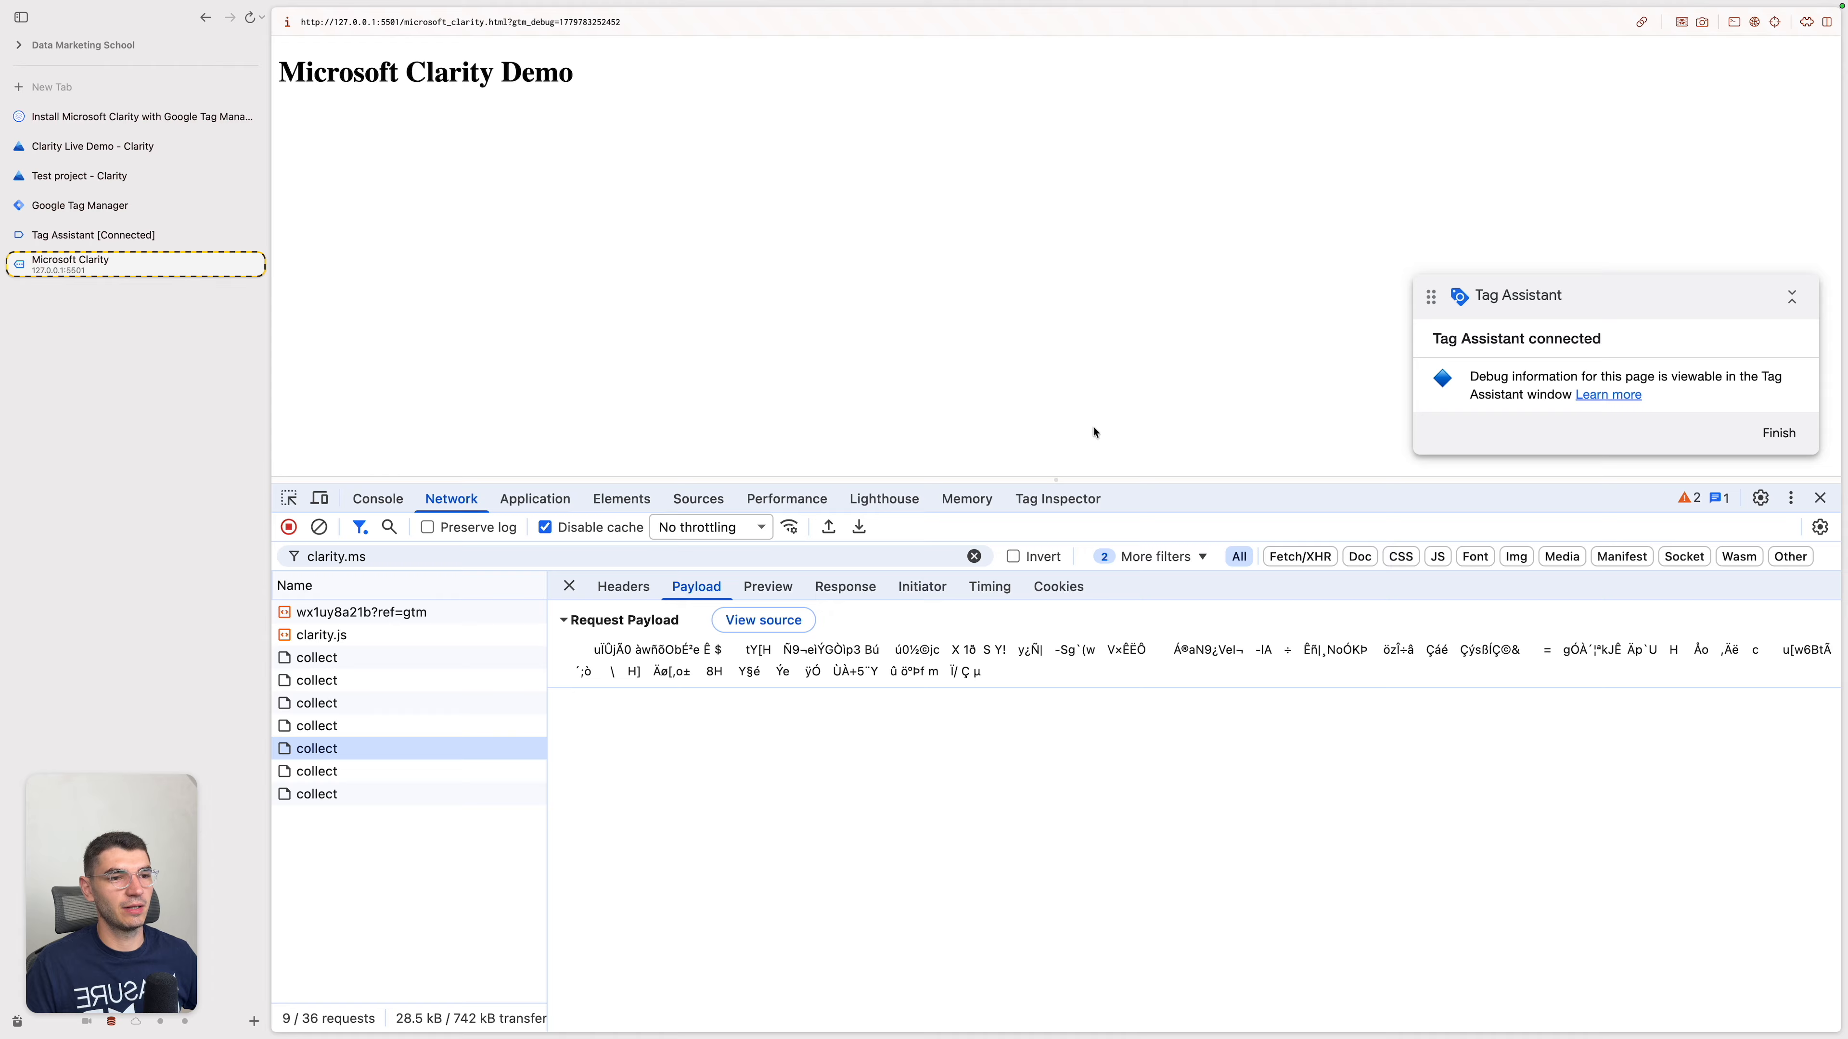
key(super+r)
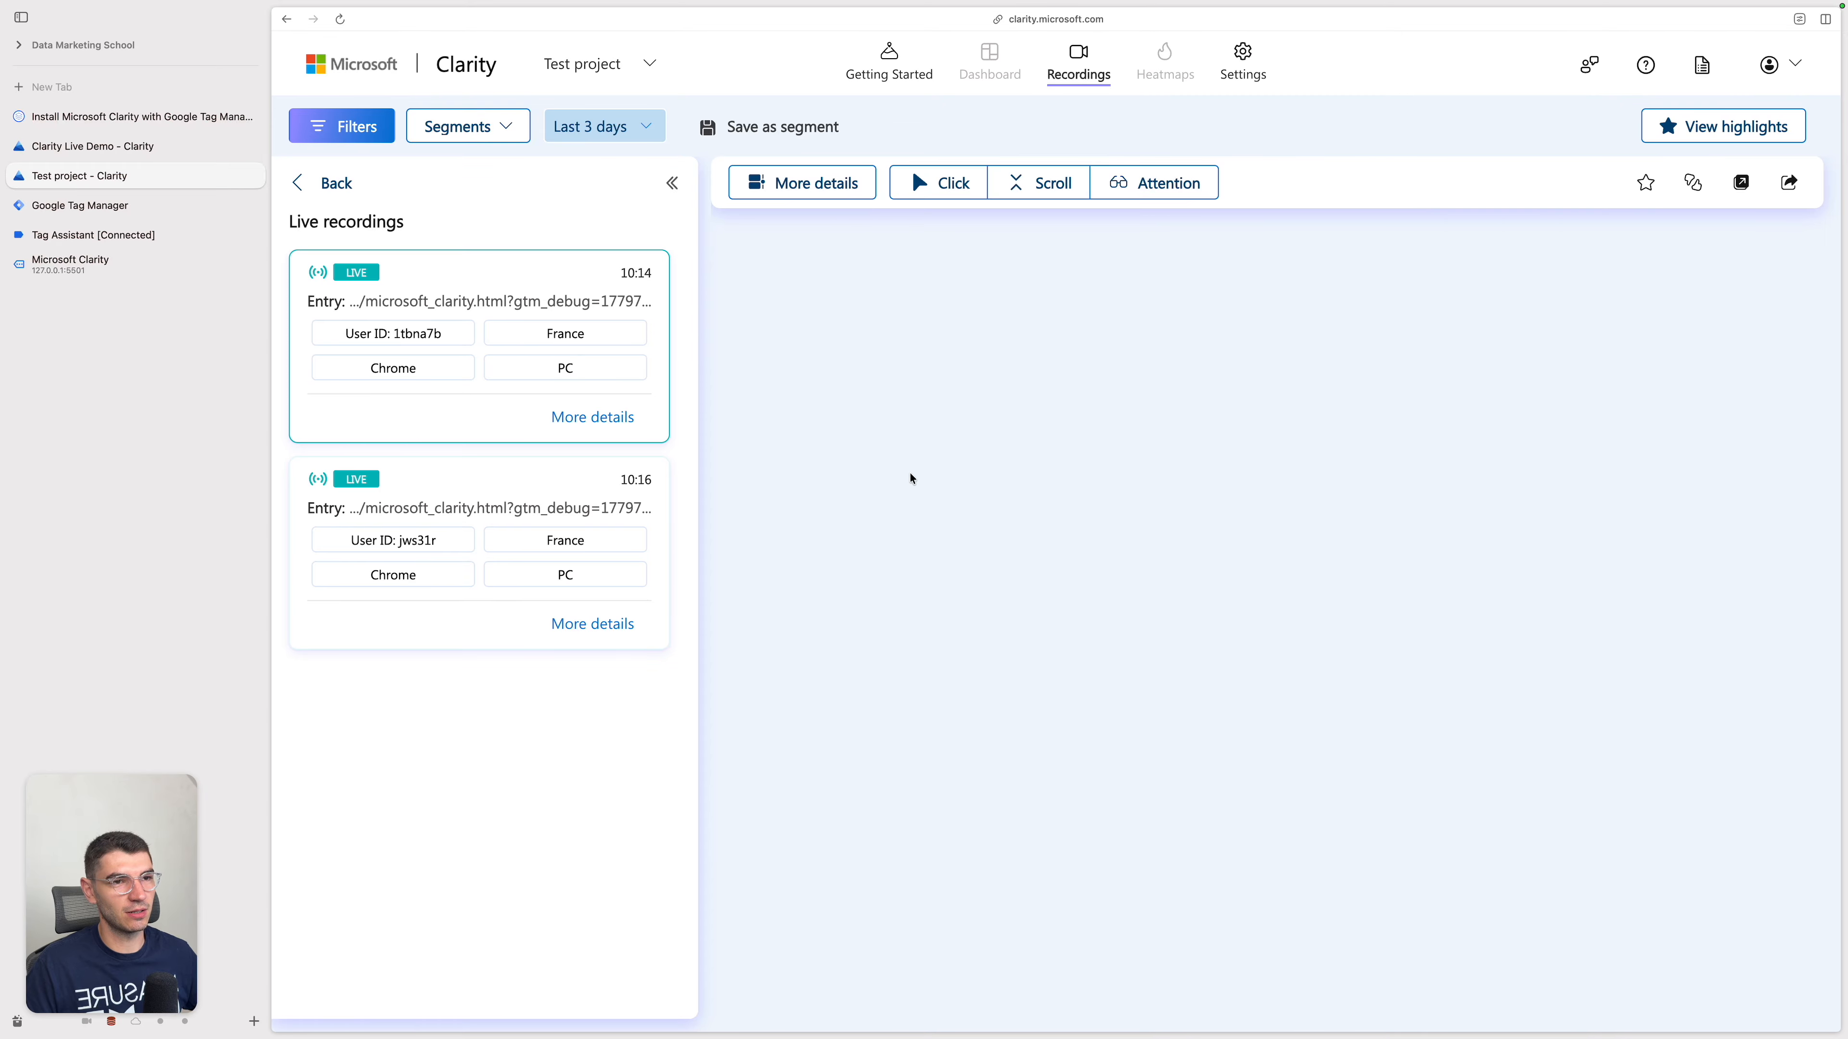
click(392, 488)
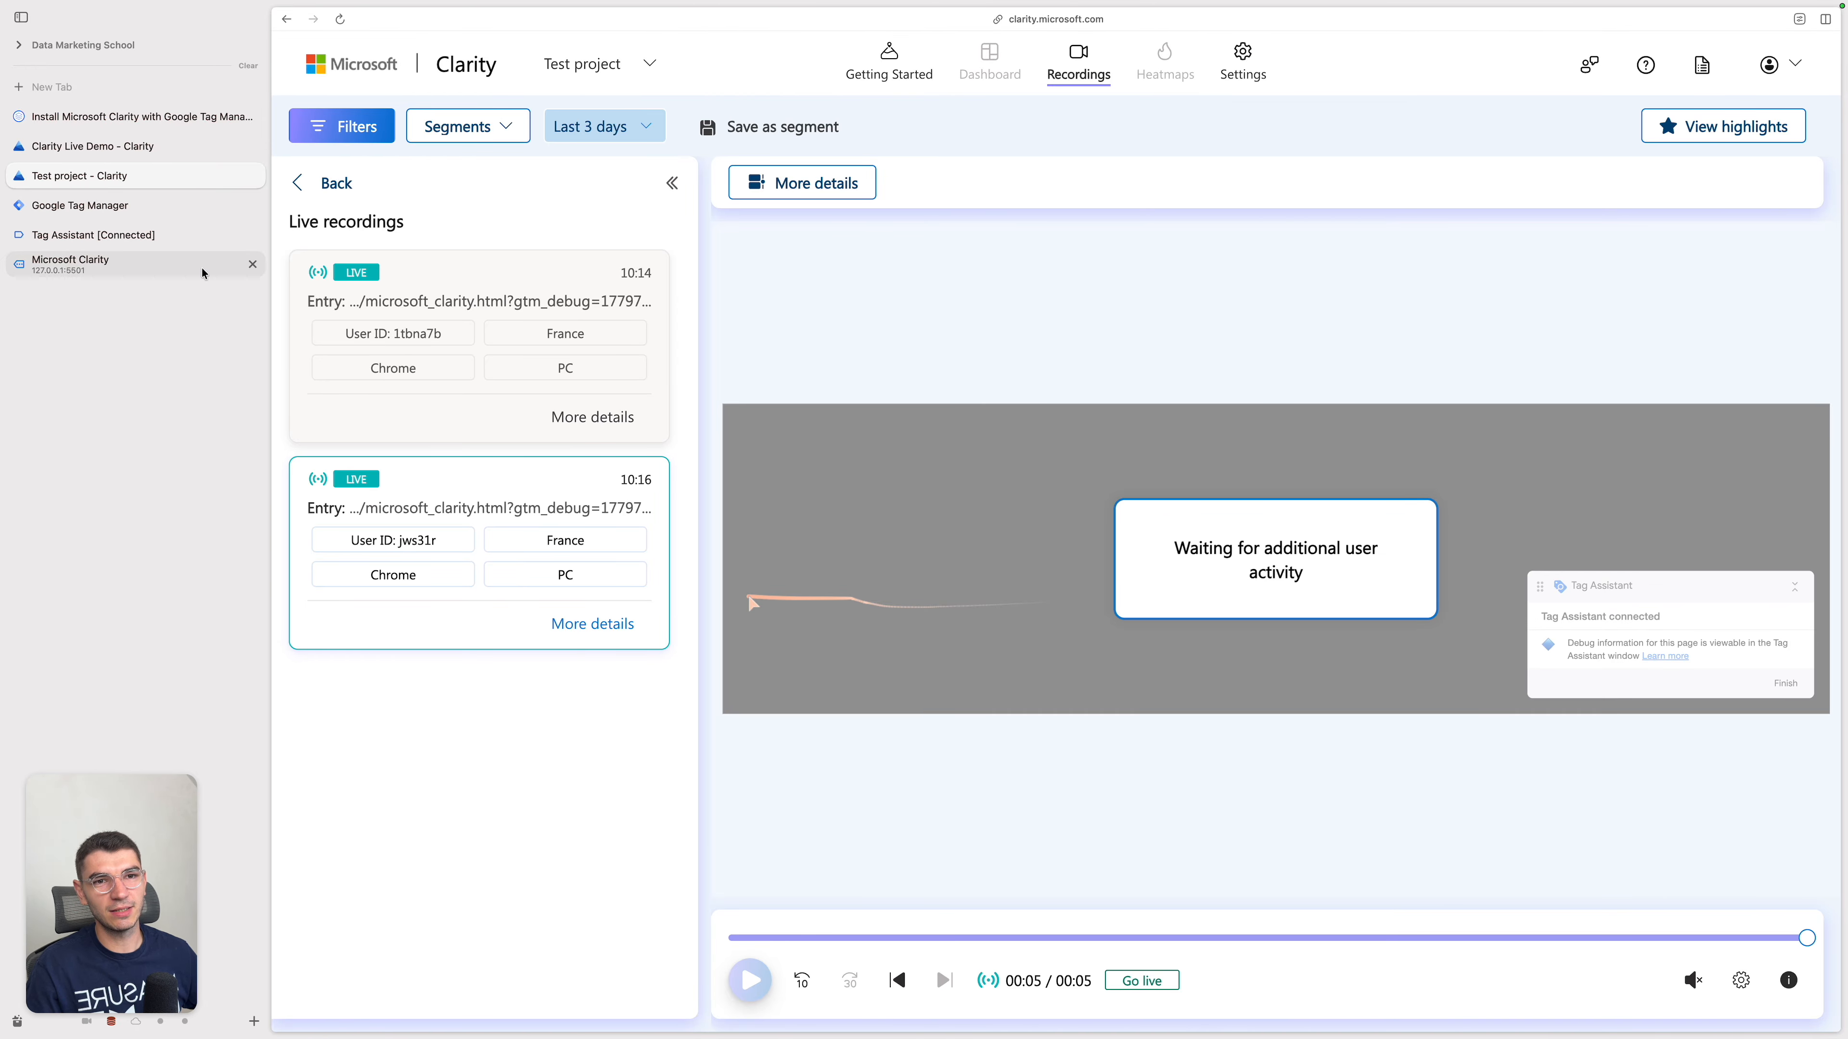
click(202, 273)
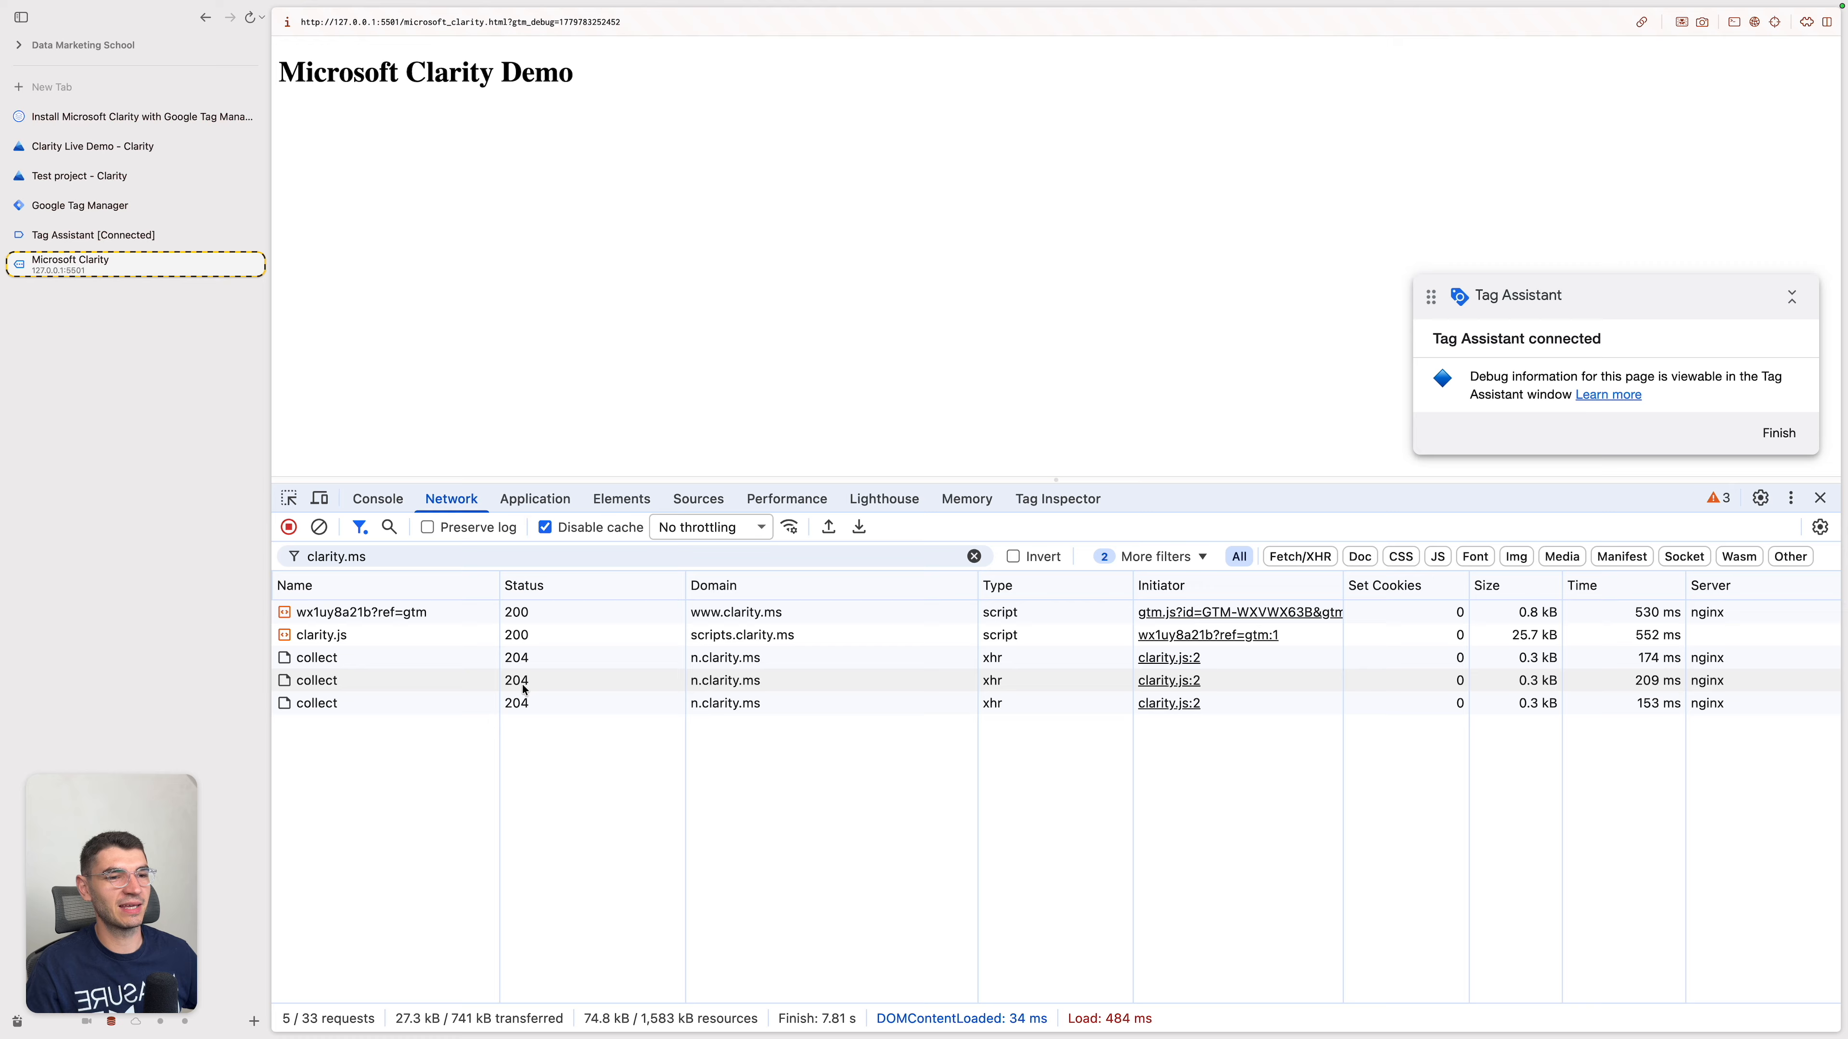
click(535, 500)
click(387, 781)
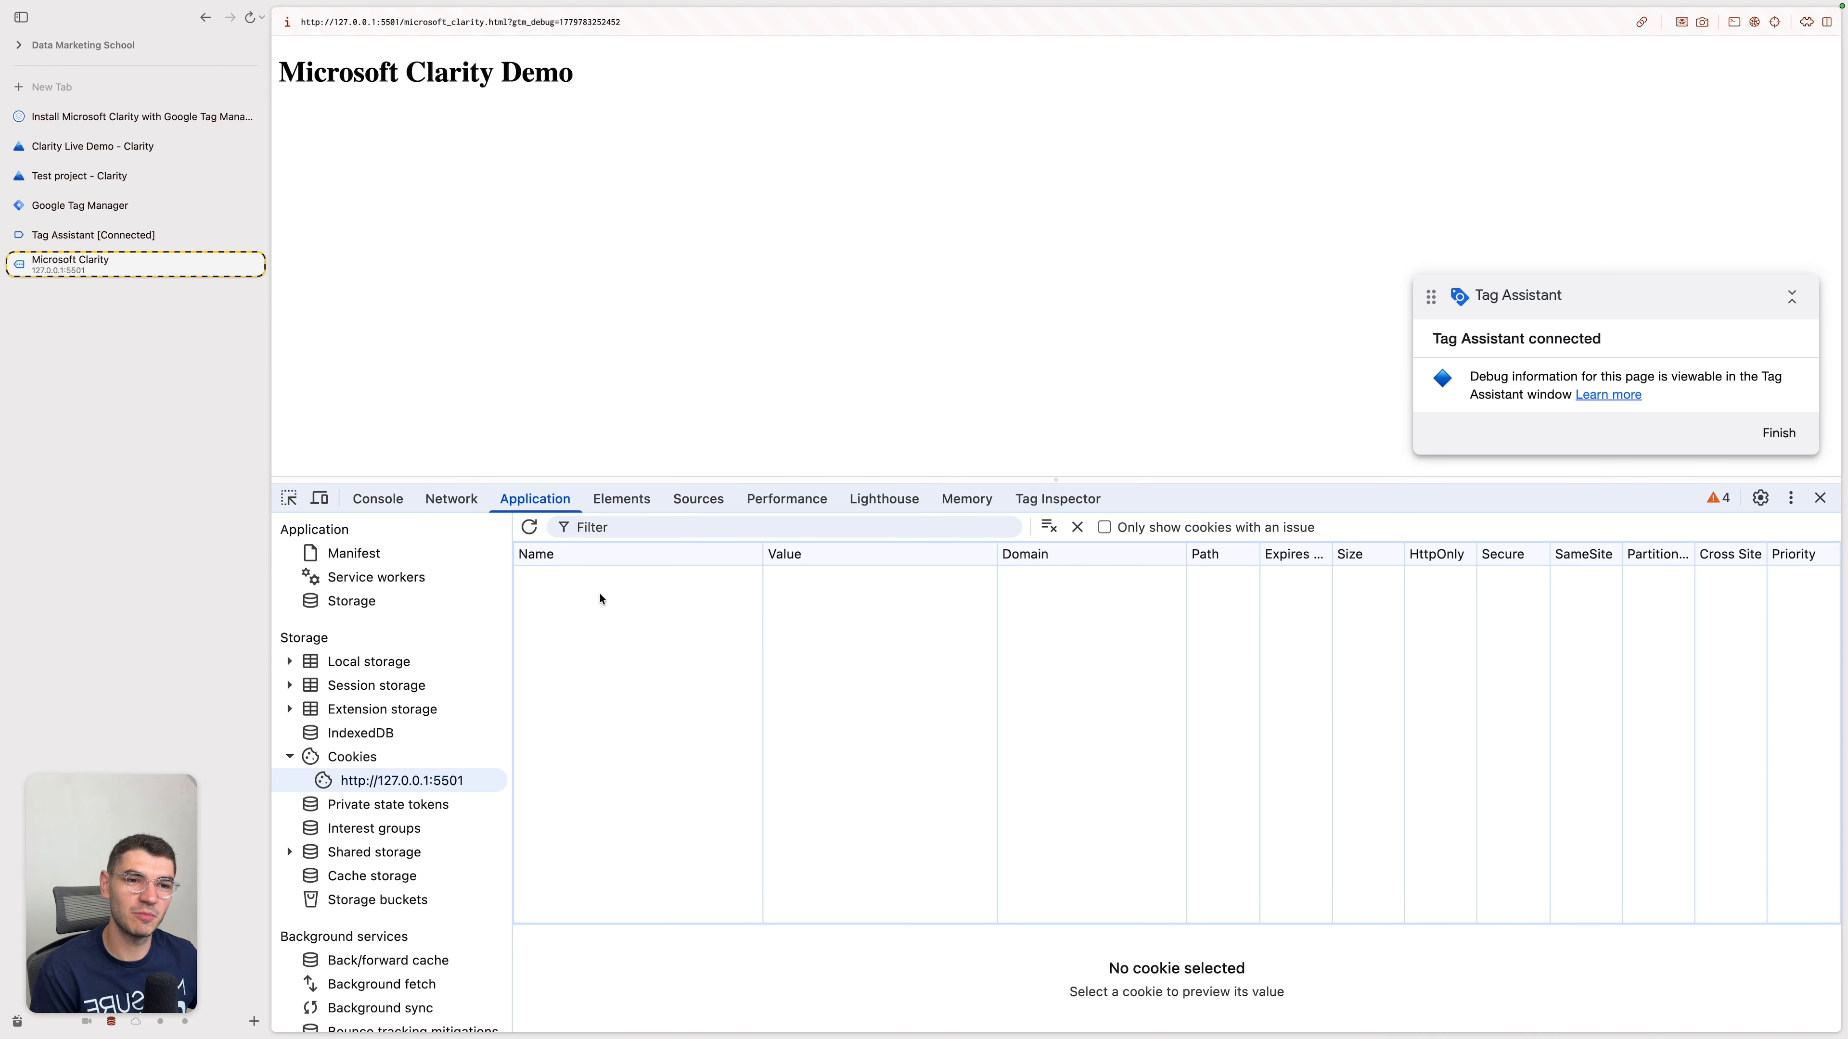
click(688, 585)
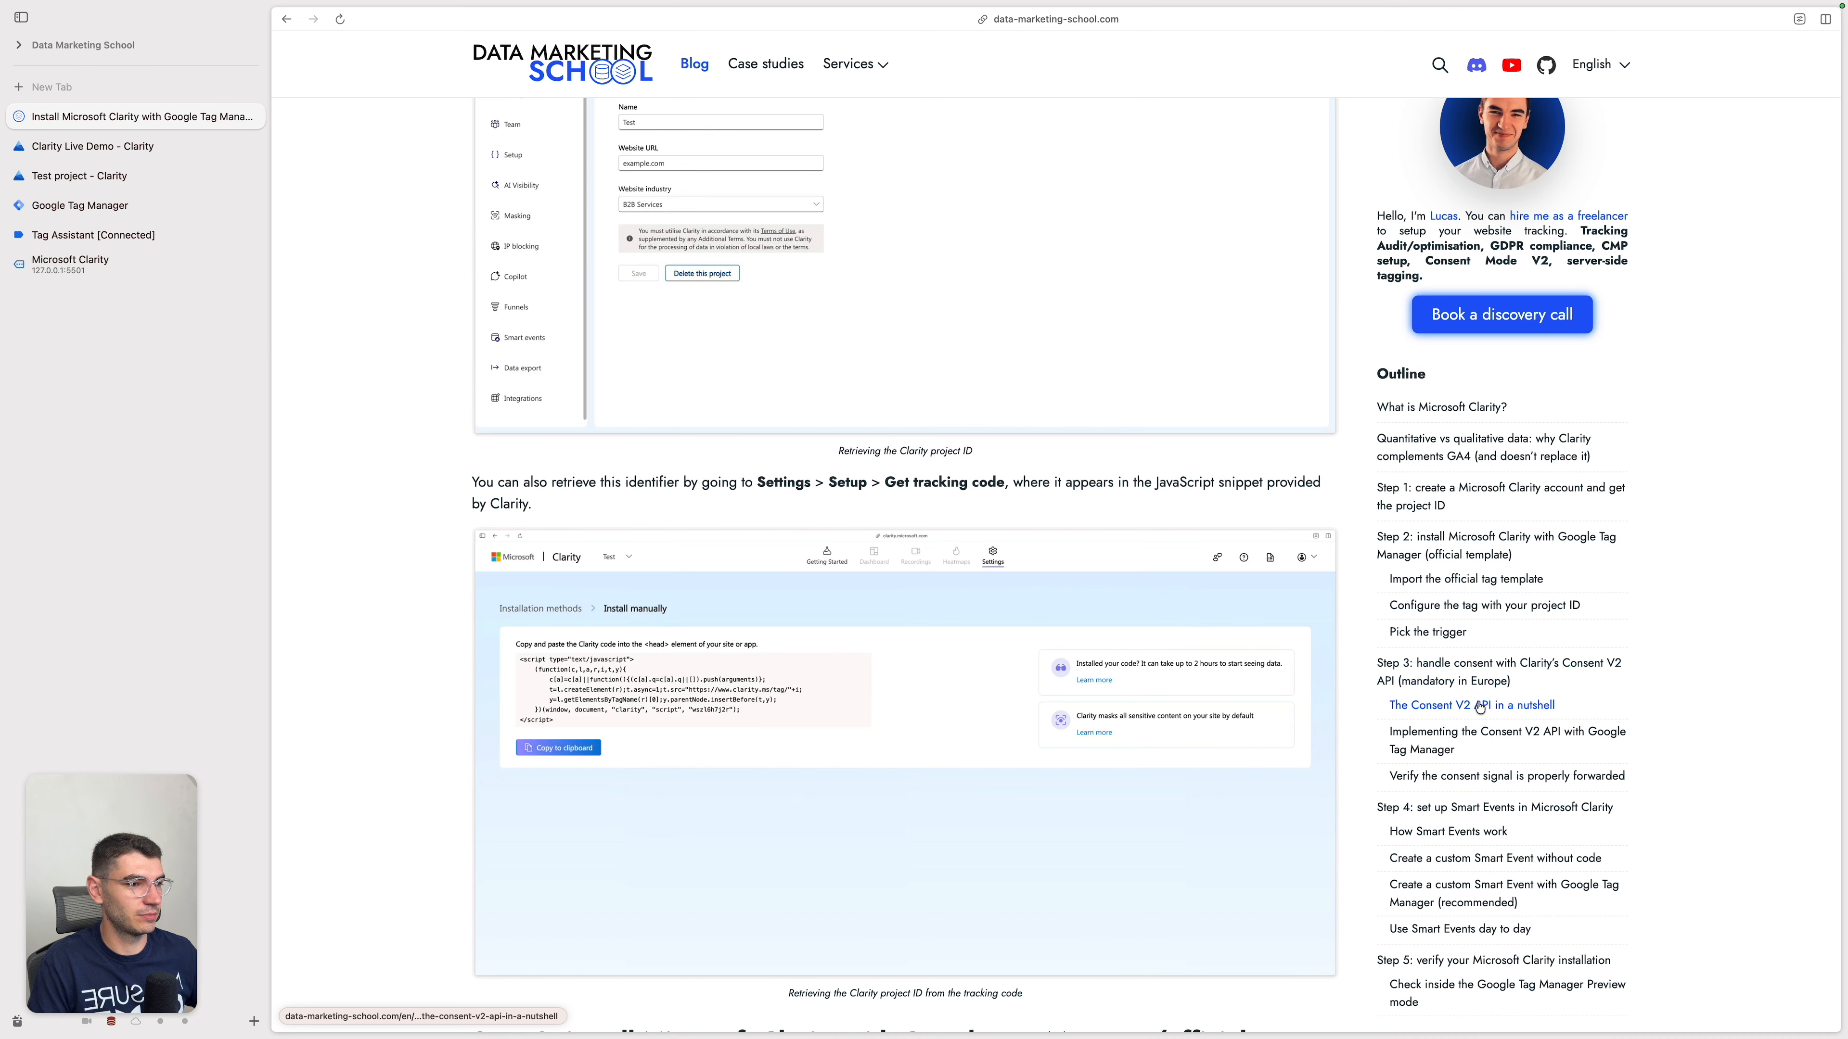
Step: Copy the full consent granted consentv2 snippet from the Consent V2 API section of the installation article
click(1479, 706)
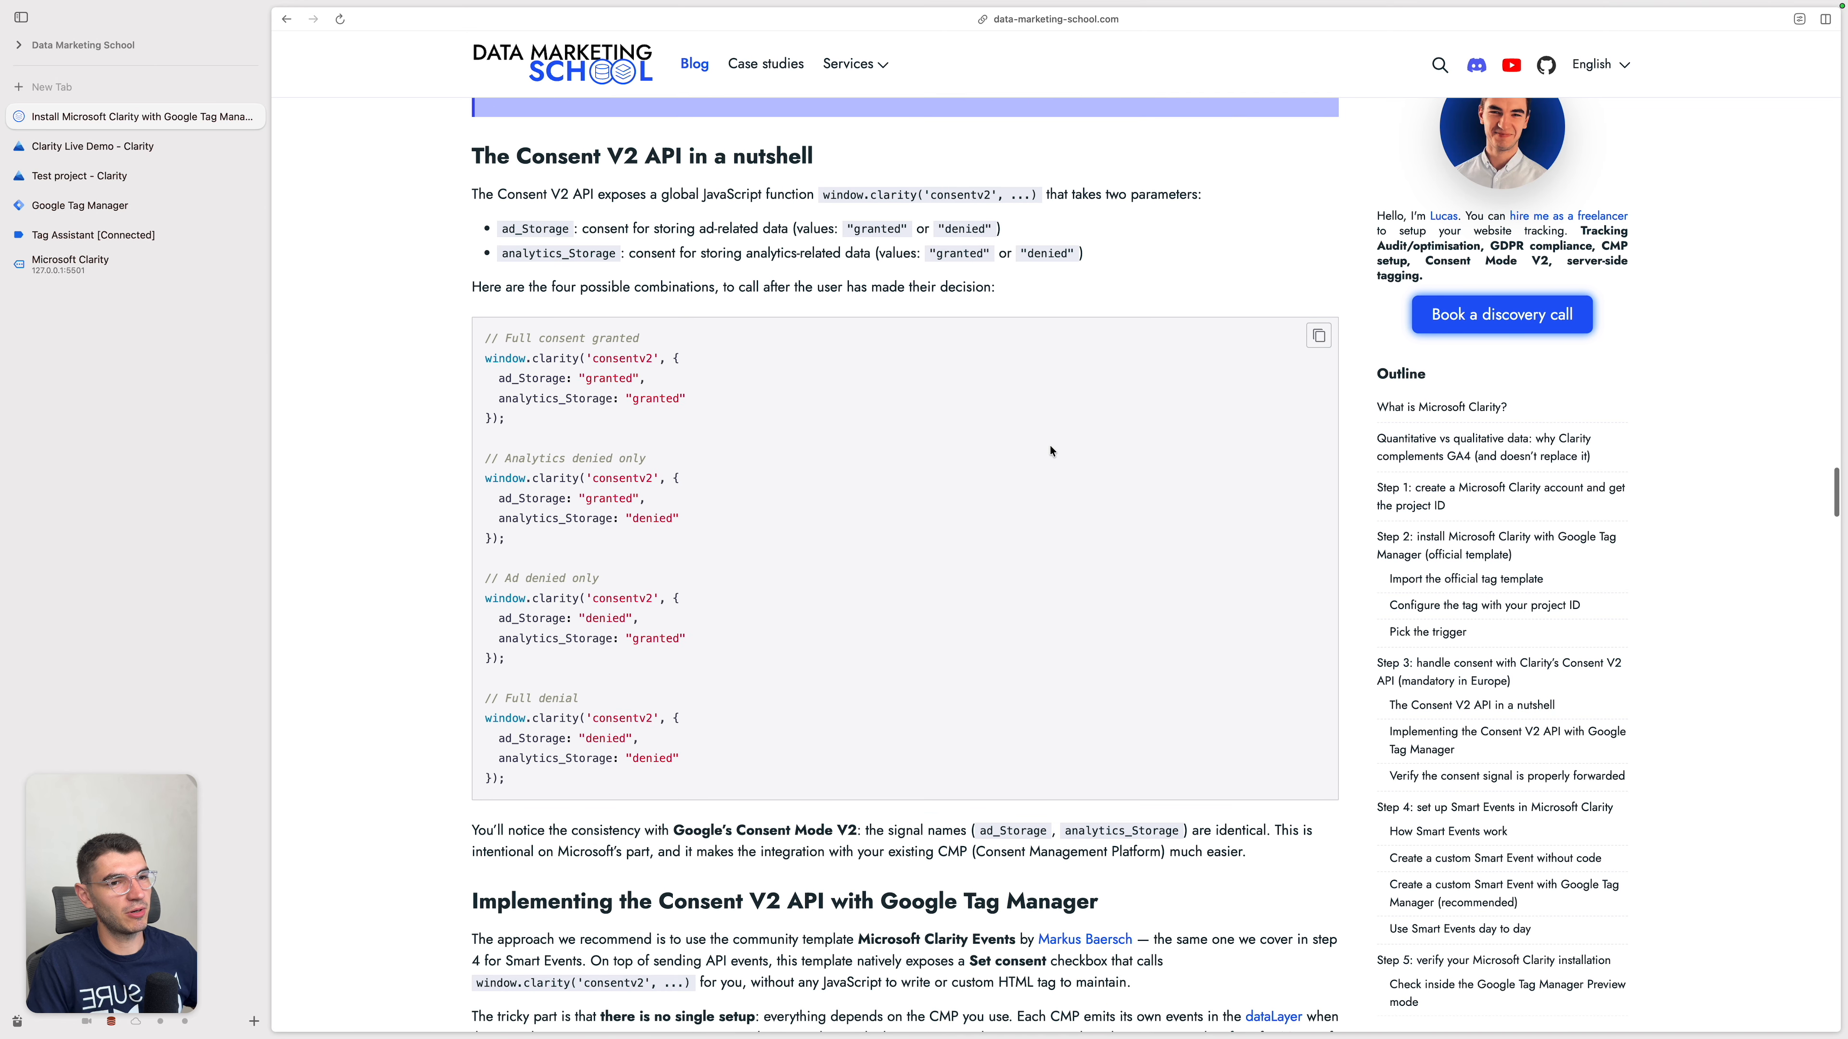
scroll(1126, 524, up, 5)
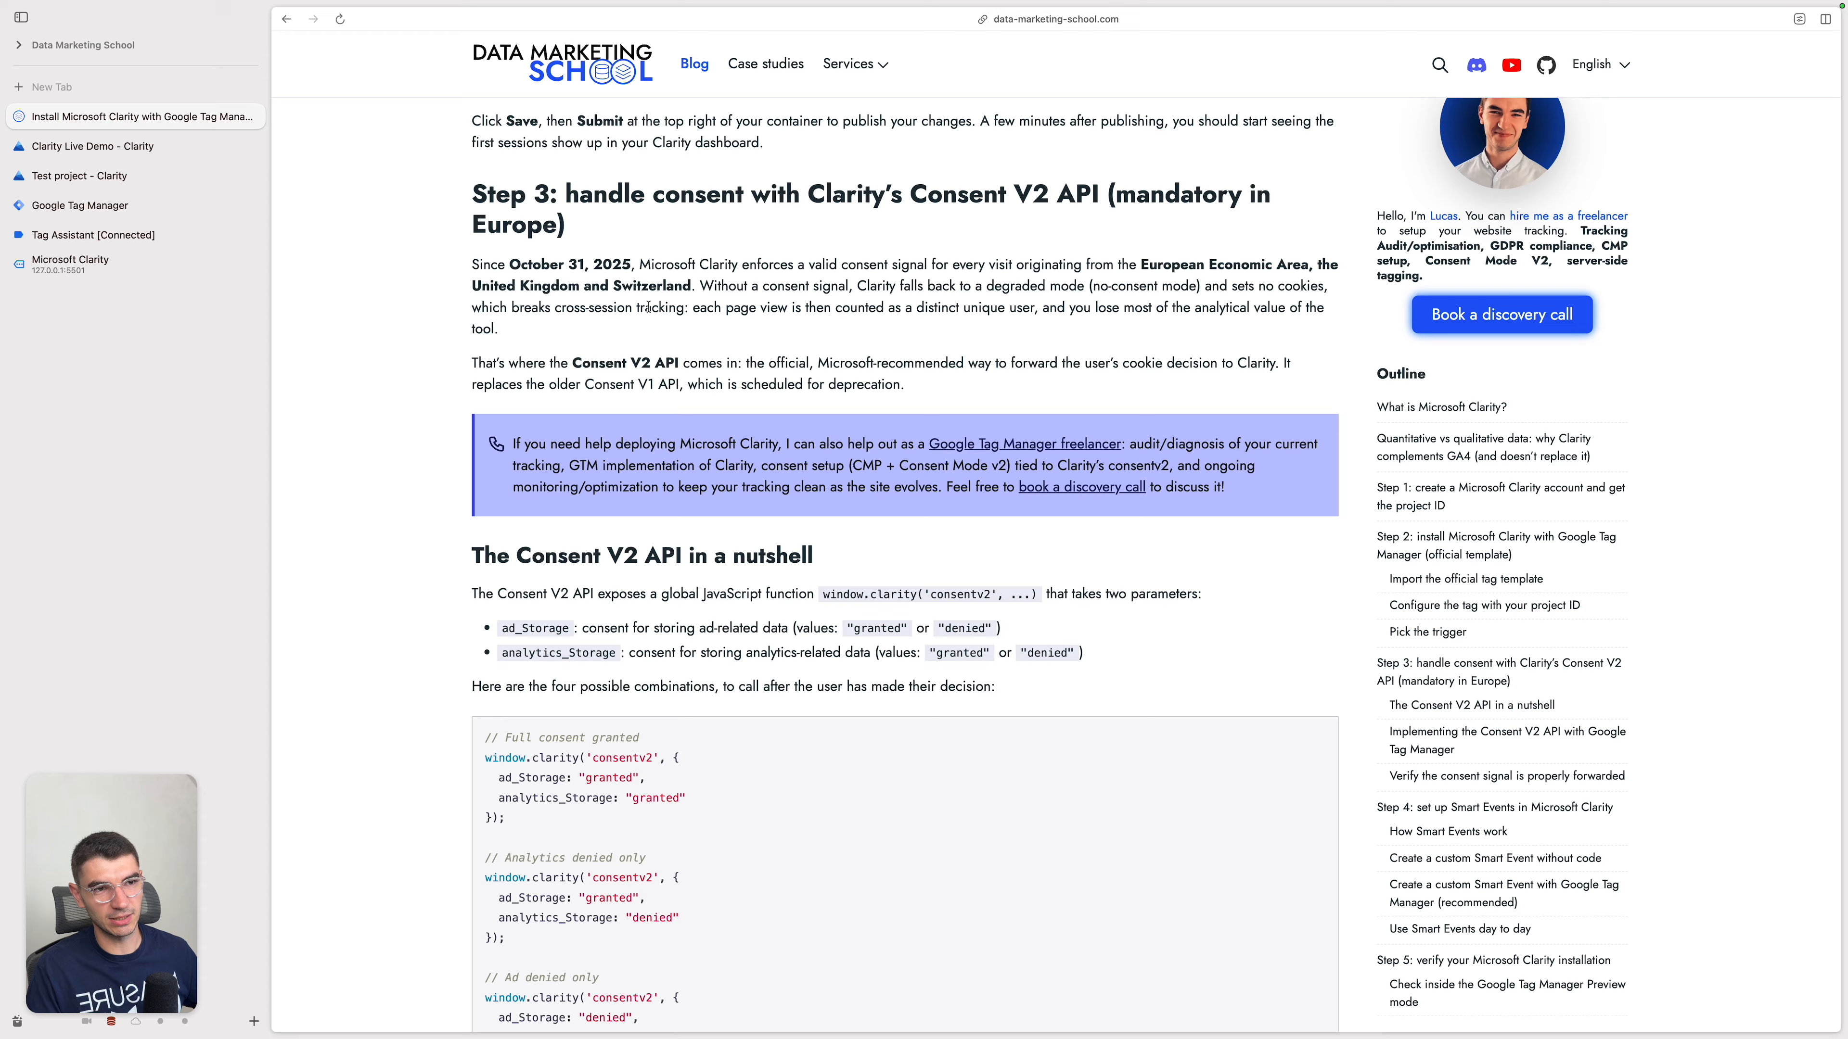
scroll(833, 397, down, 5)
scroll(919, 535, up, 5)
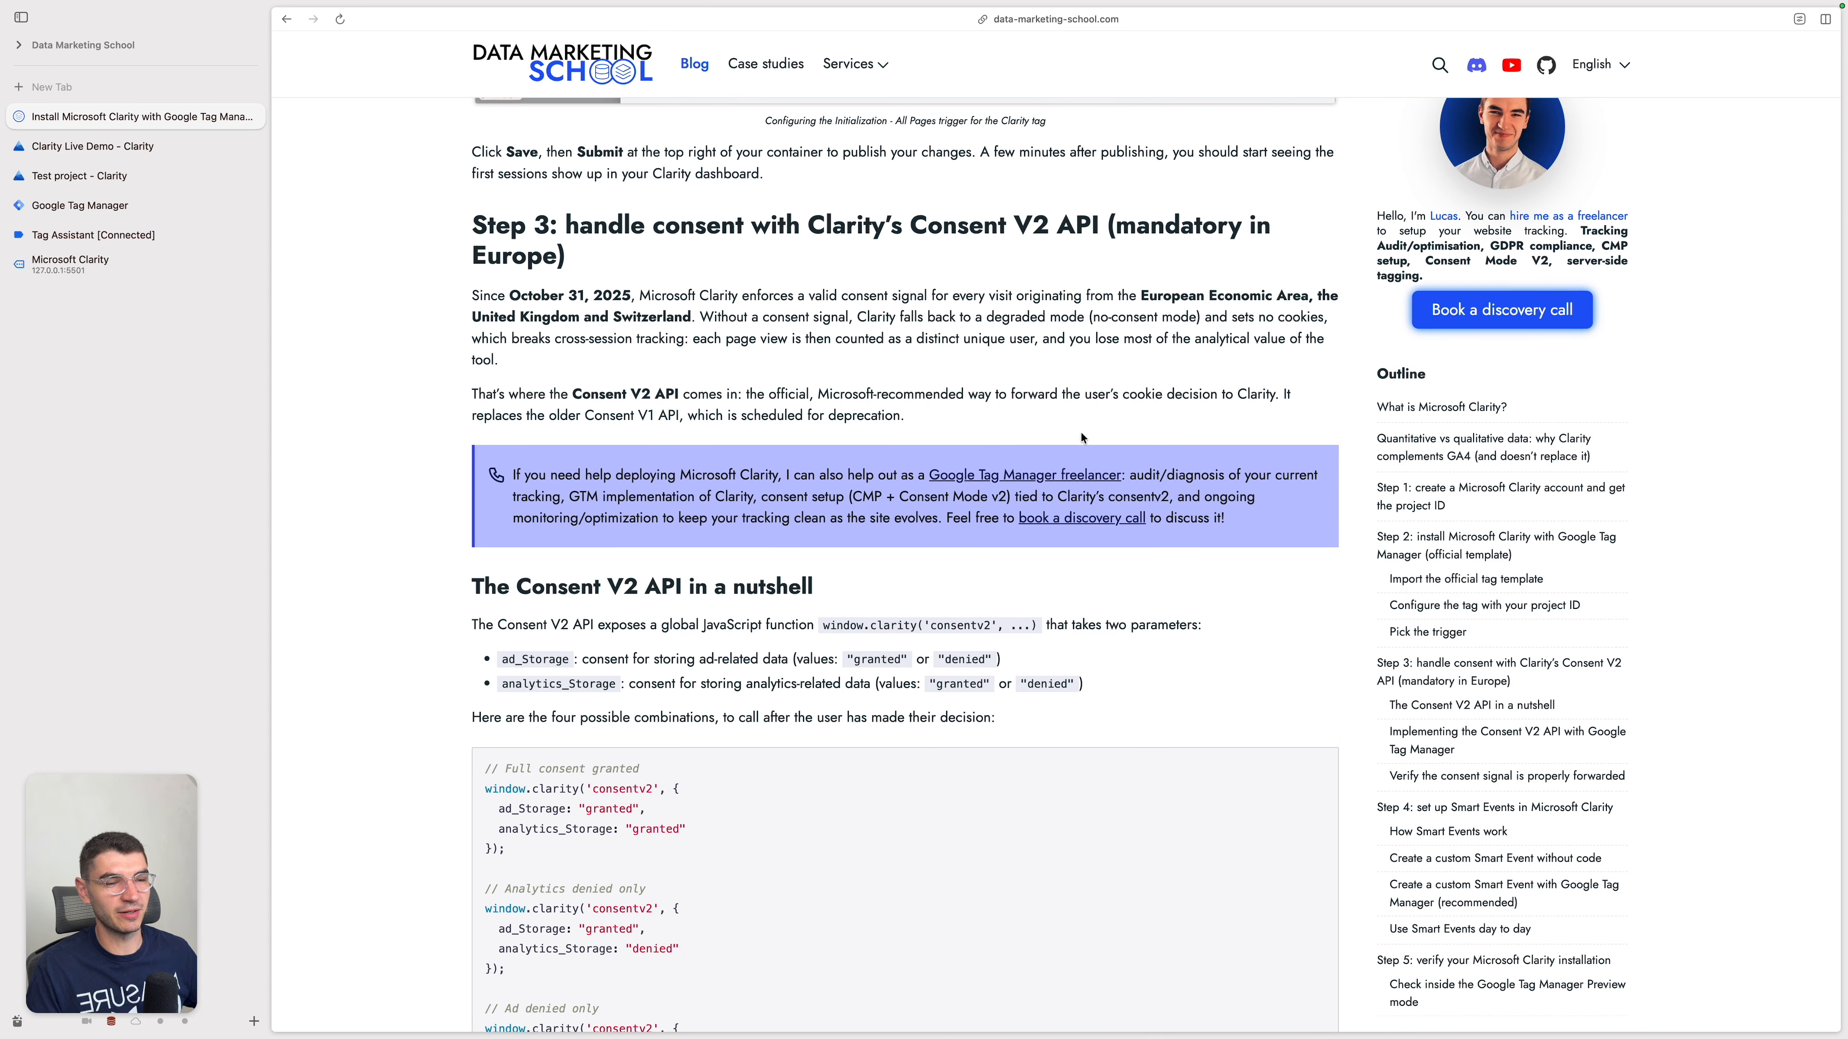
scroll(1082, 438, down, 2)
scroll(1082, 432, down, 1)
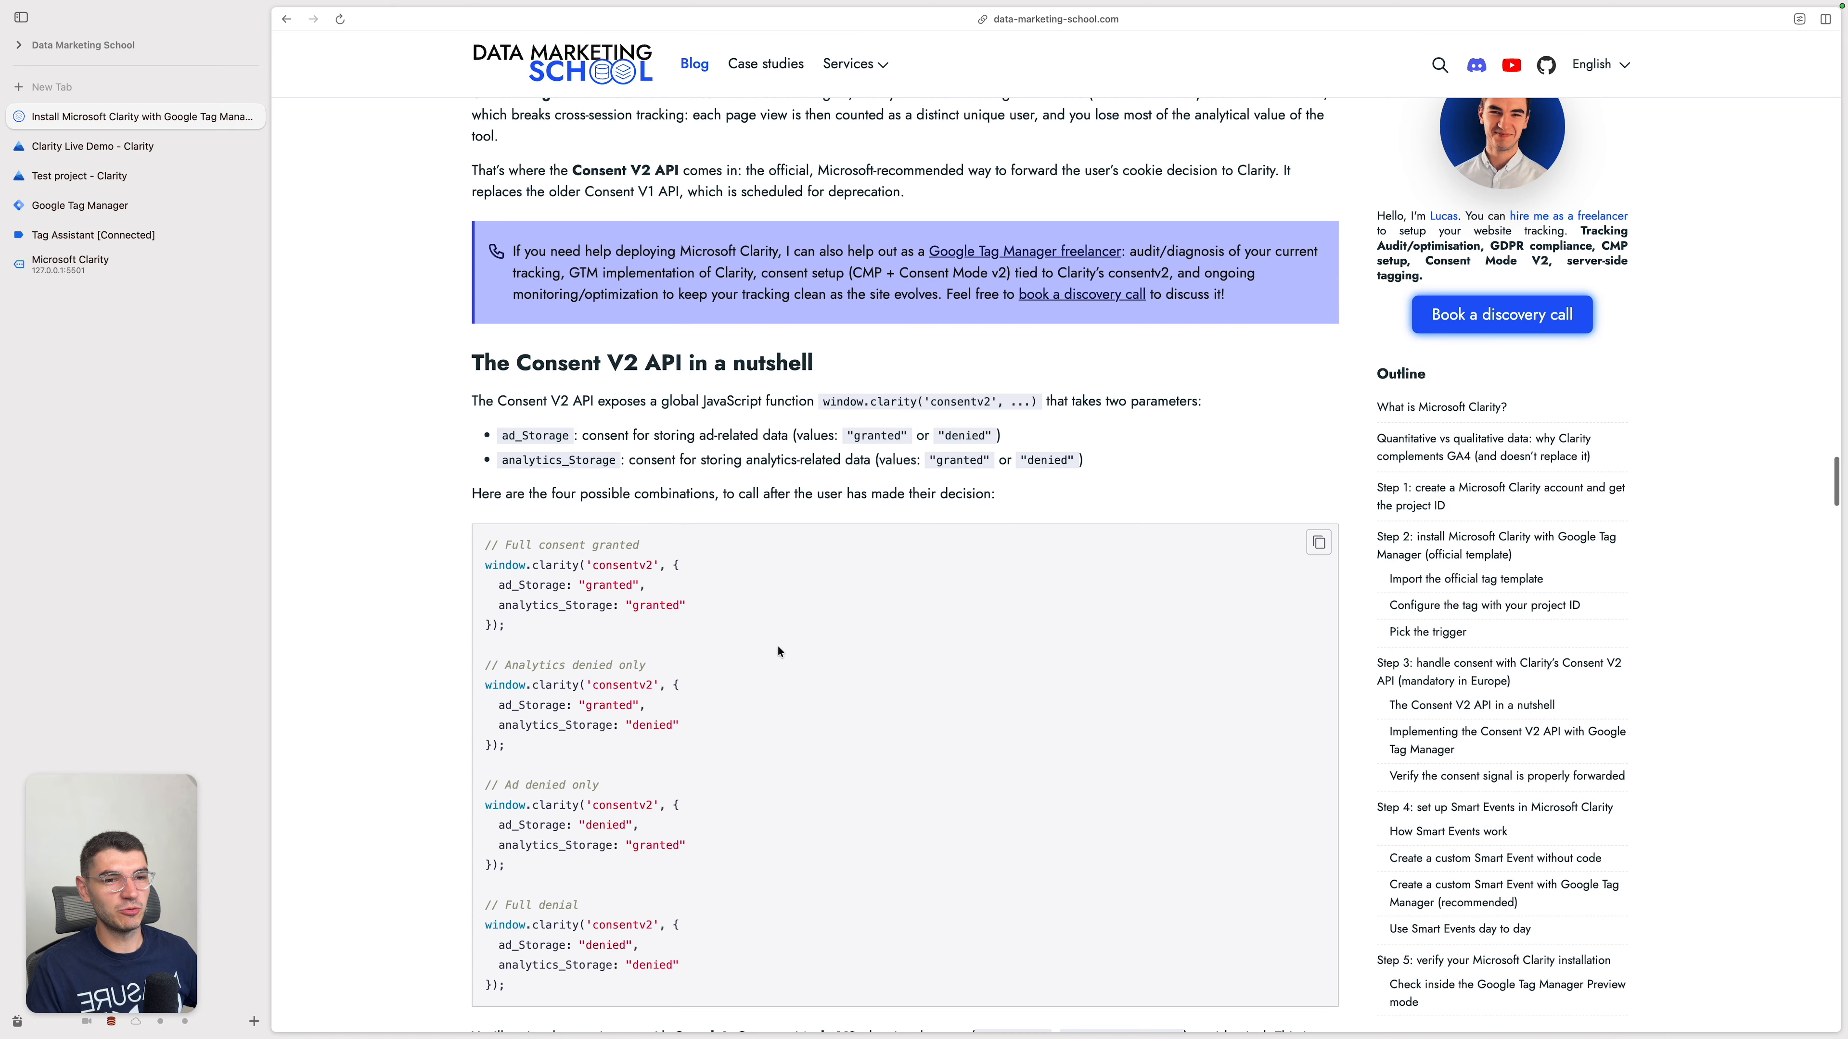
drag(544, 643, 483, 561)
key(super+c)
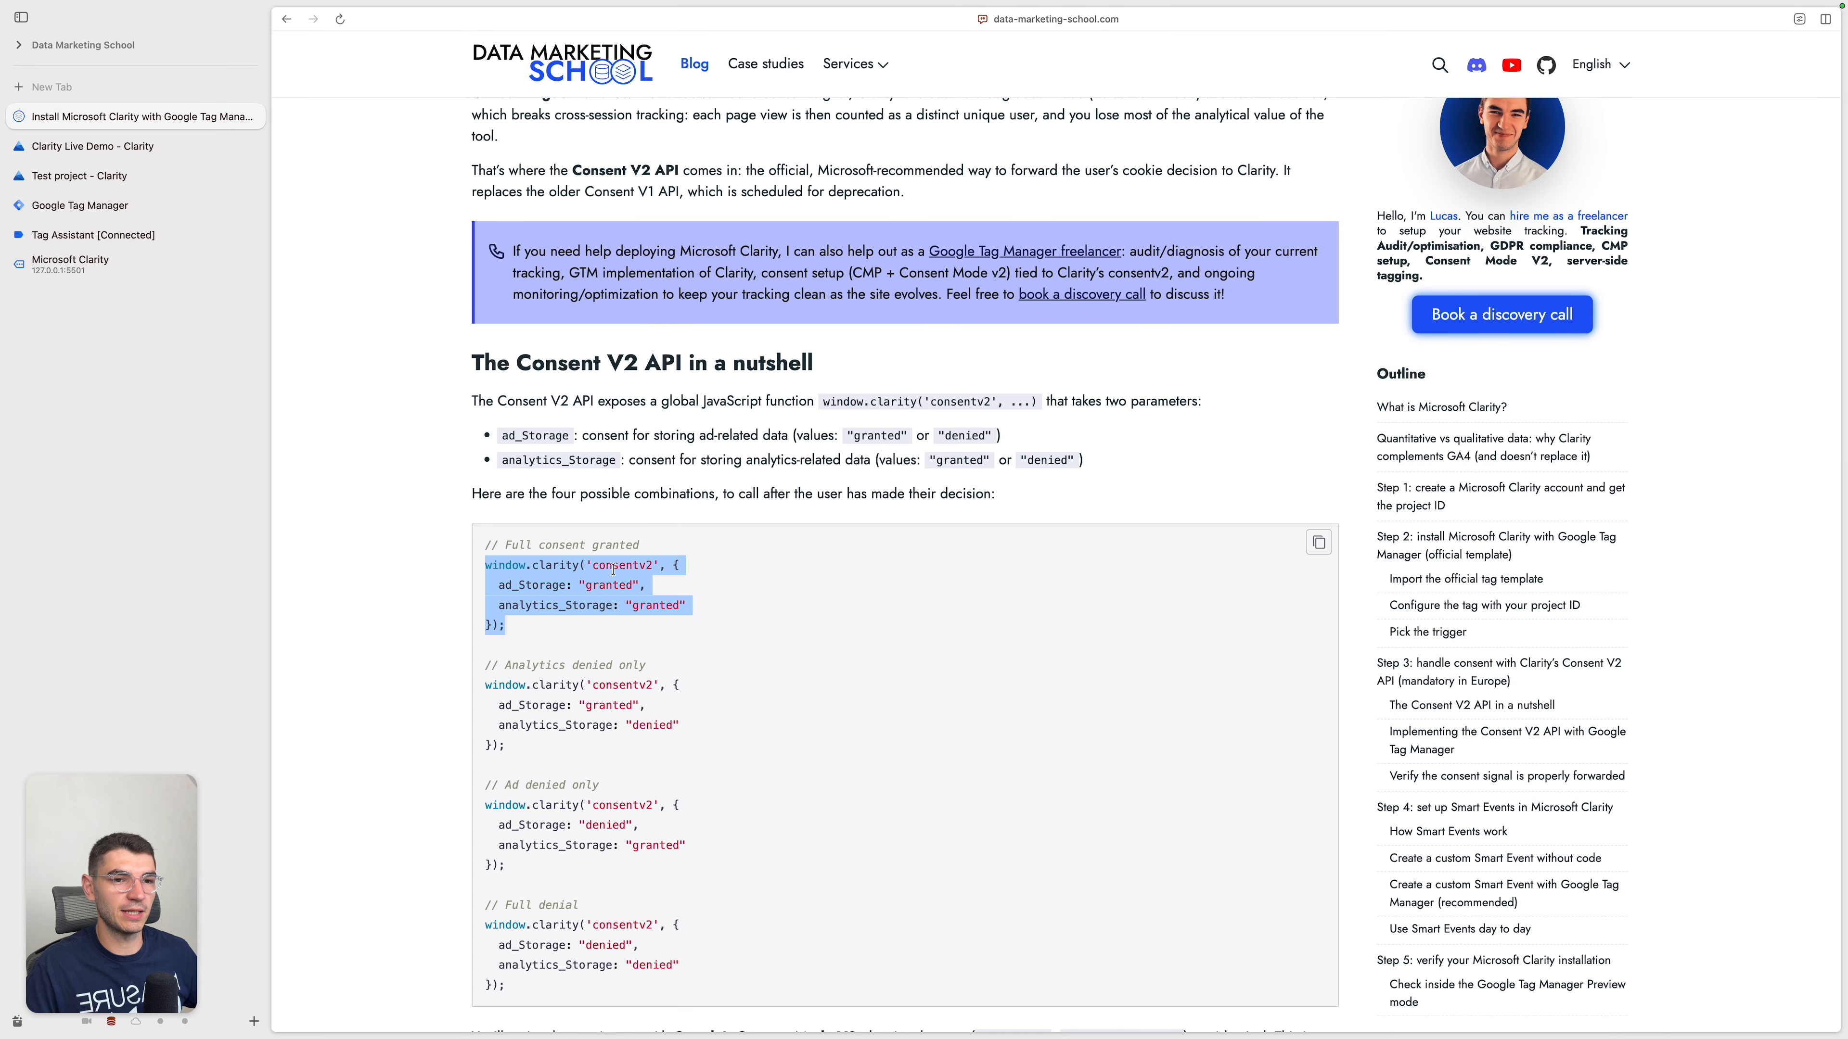
Step: Run the copied window.clarity consentv2 call with ad_Storage and analytics_Storage granted in the demo page's console, and check the site's cookies
click(129, 265)
click(399, 509)
key(super+v)
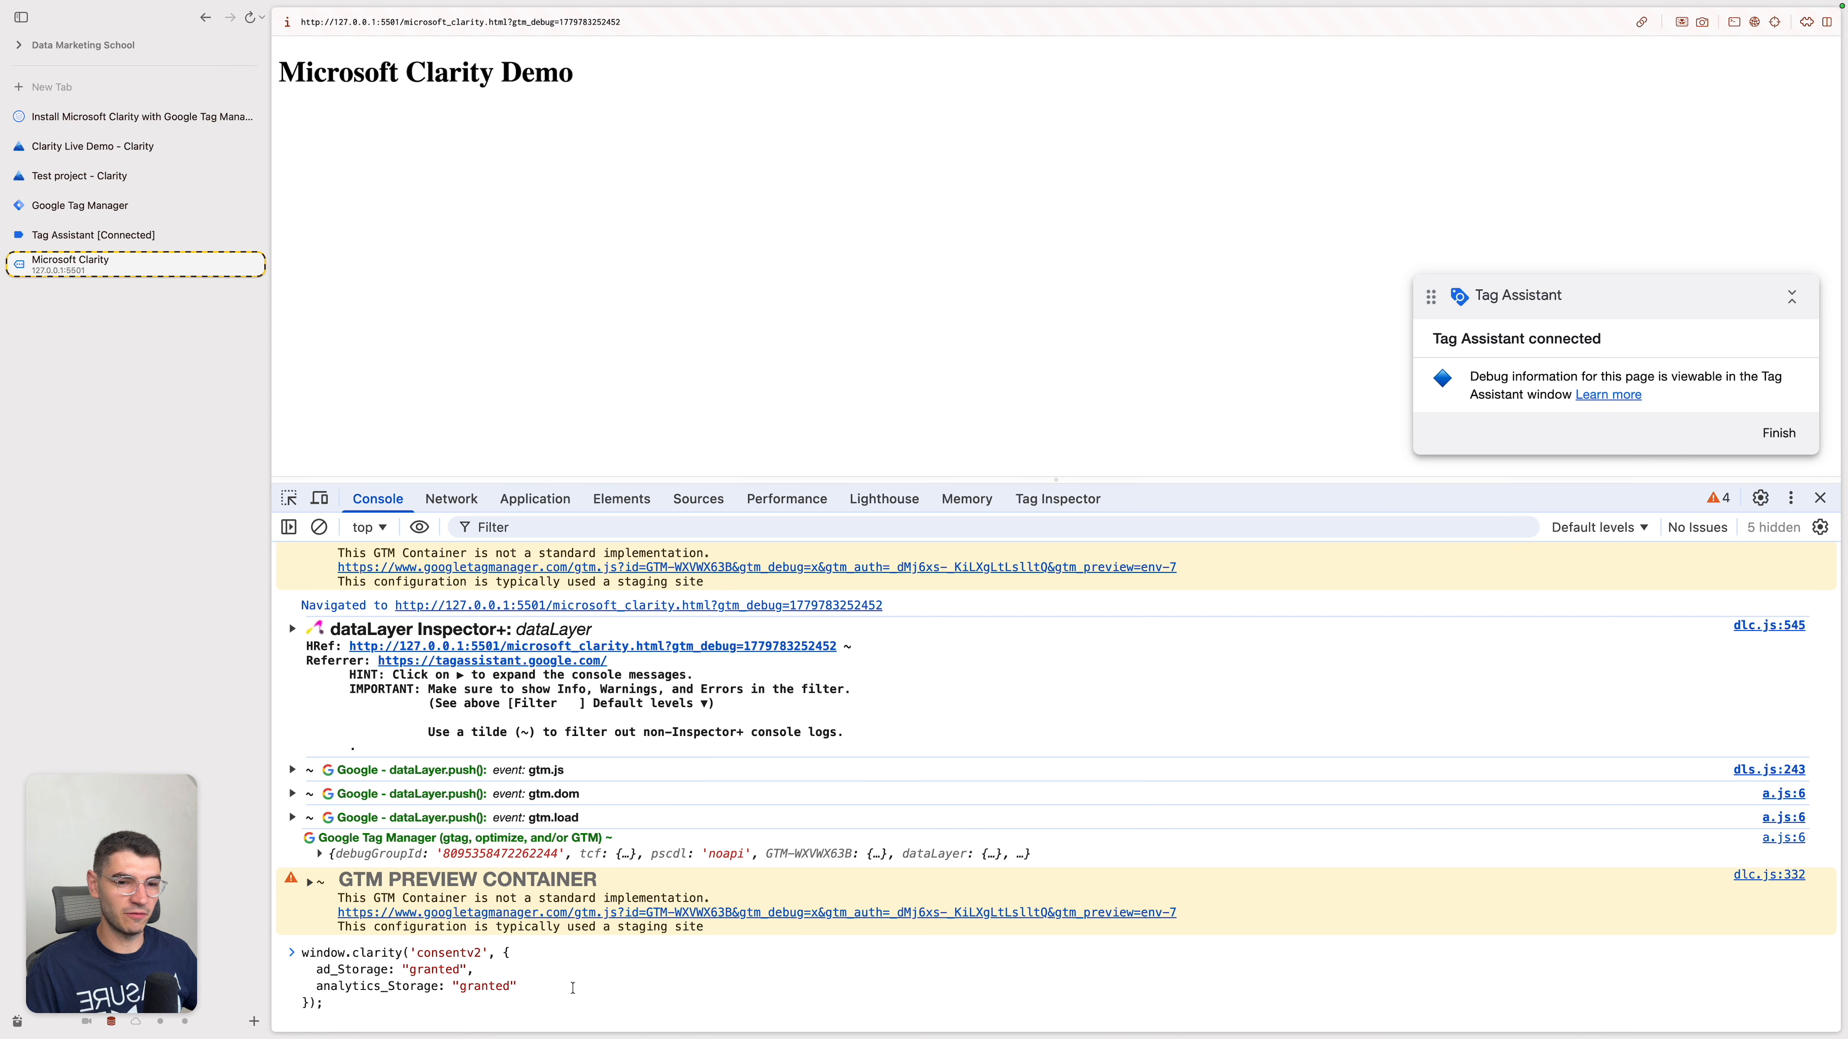
key(Return)
click(564, 506)
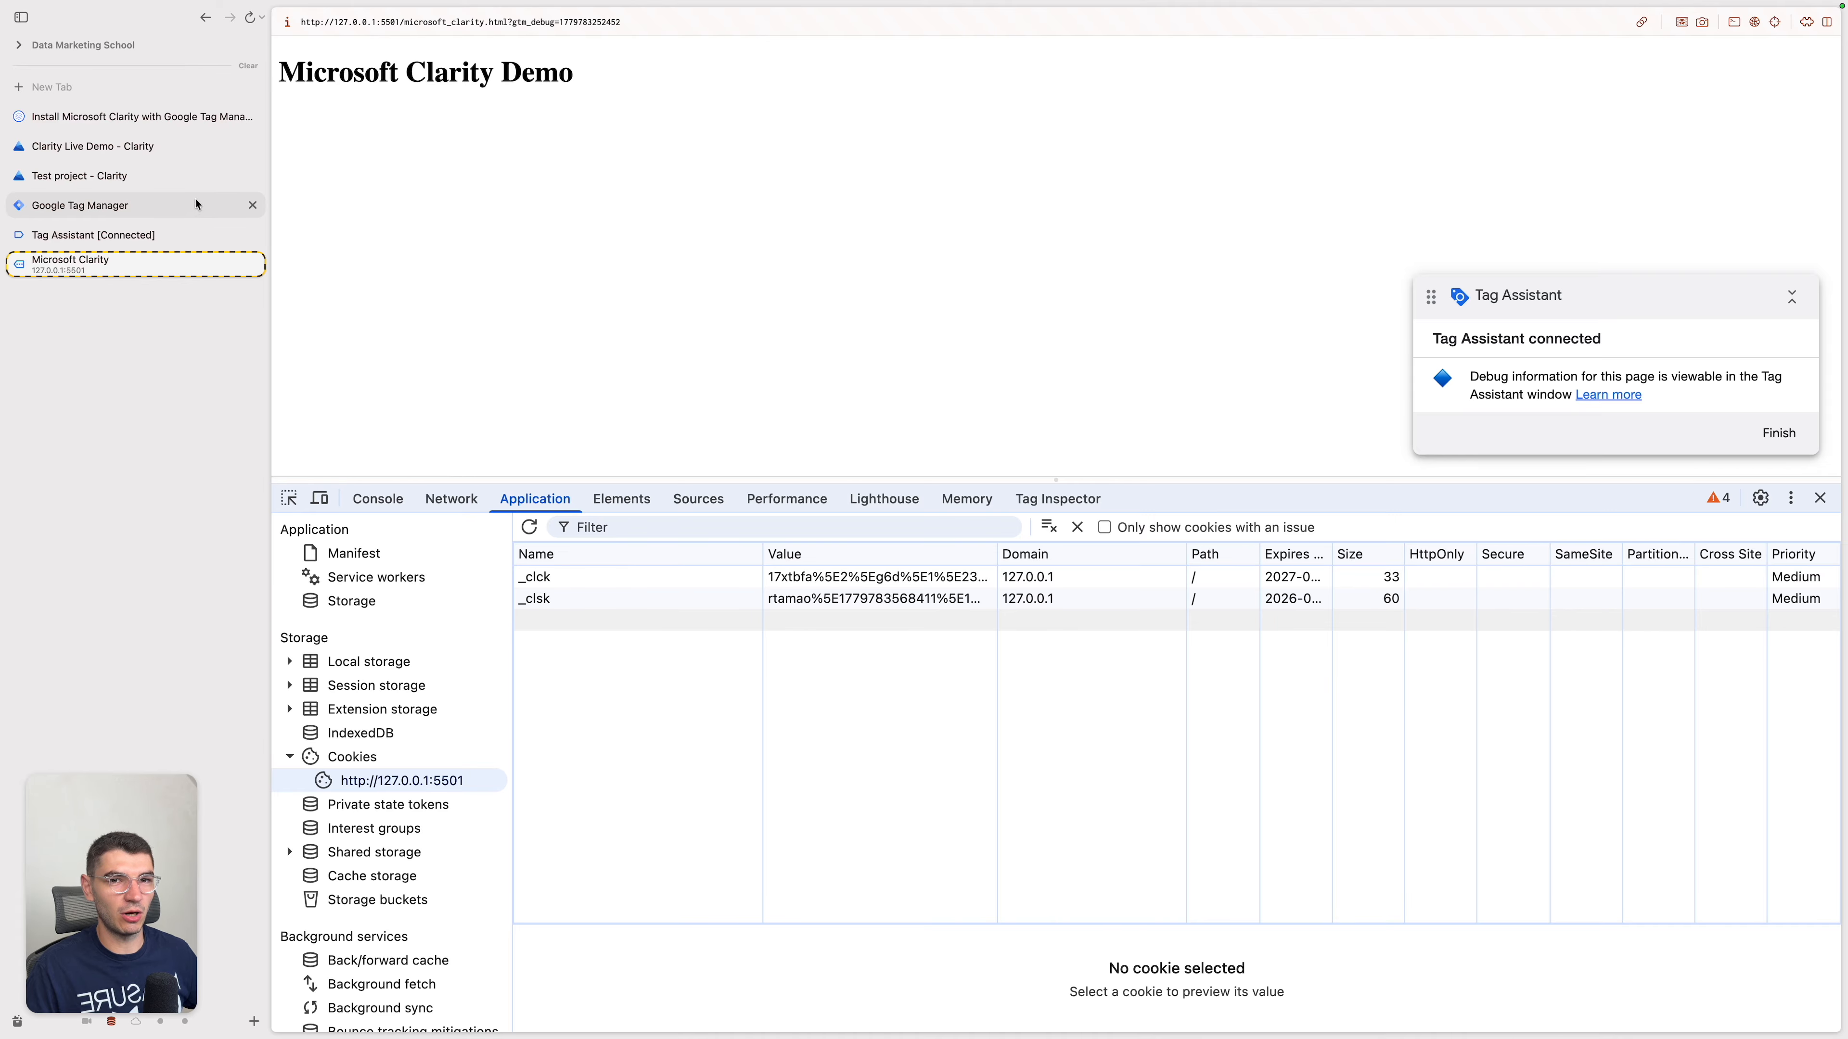
Step: Revisit the demo page to generate activity and watch the end of the session's live recording in Clarity
click(219, 180)
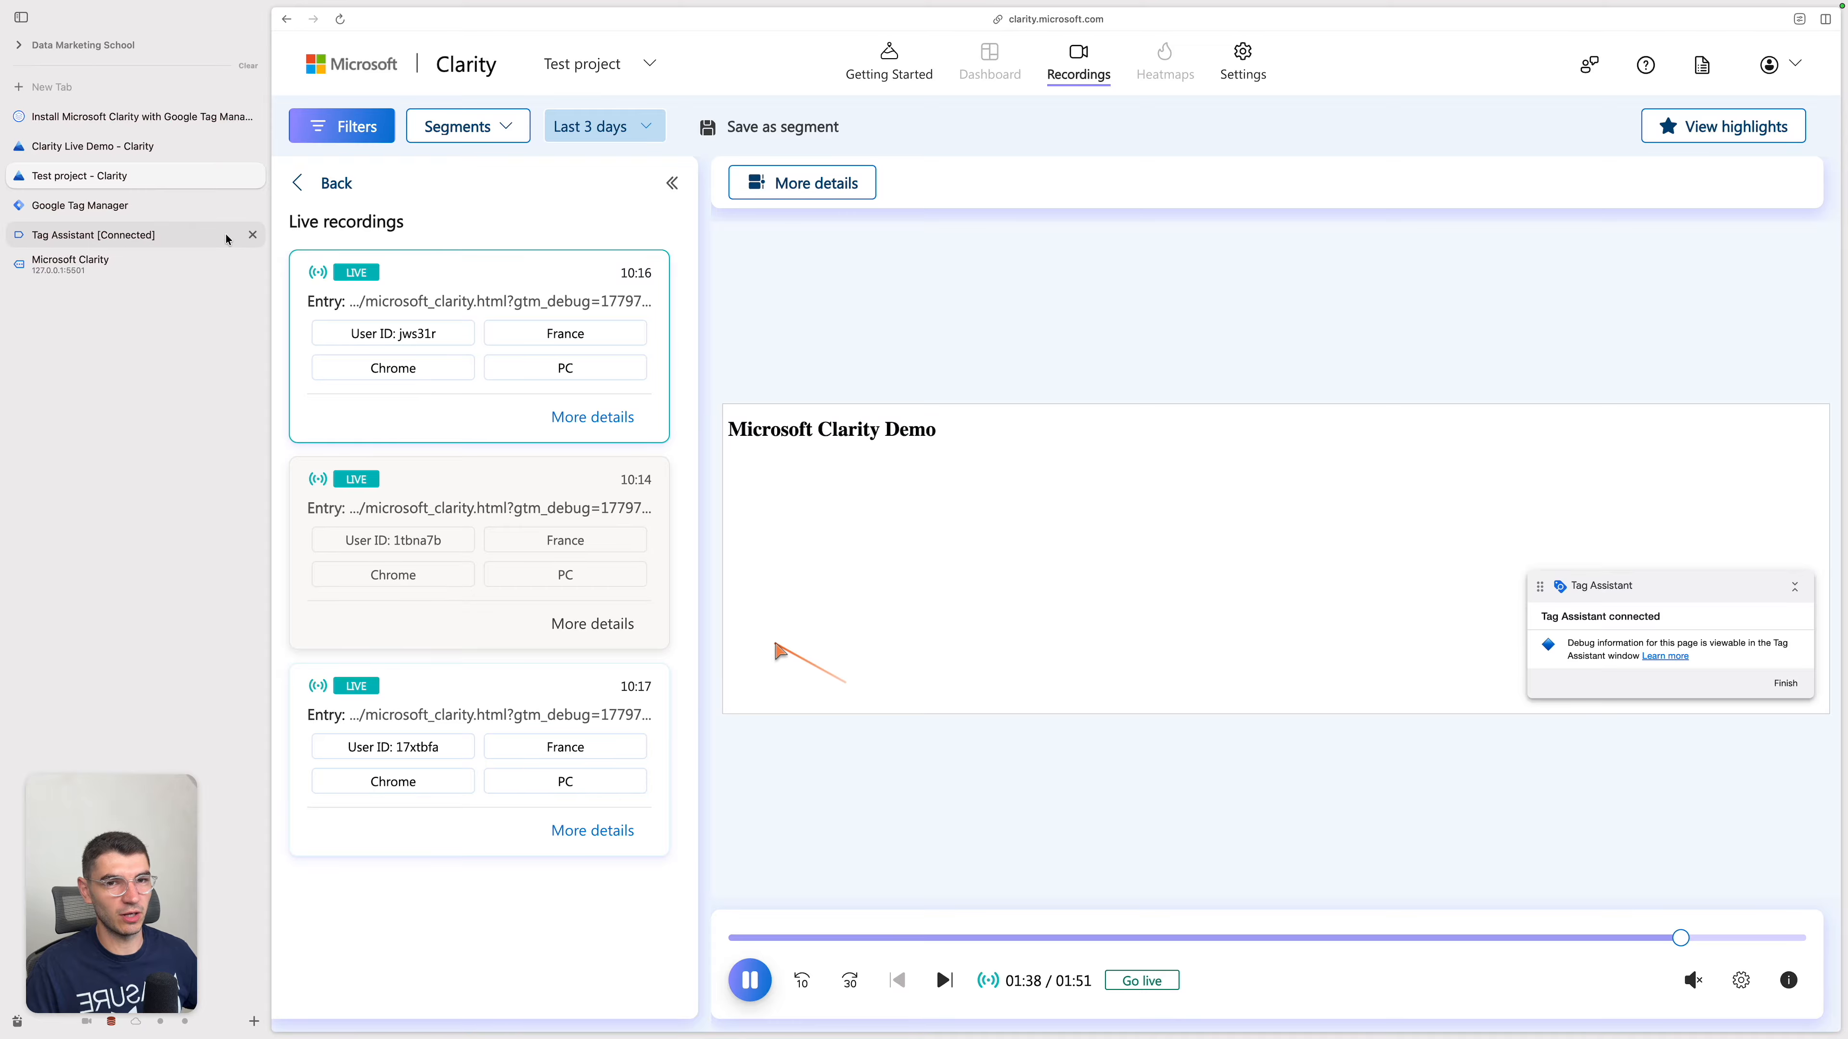
click(70, 264)
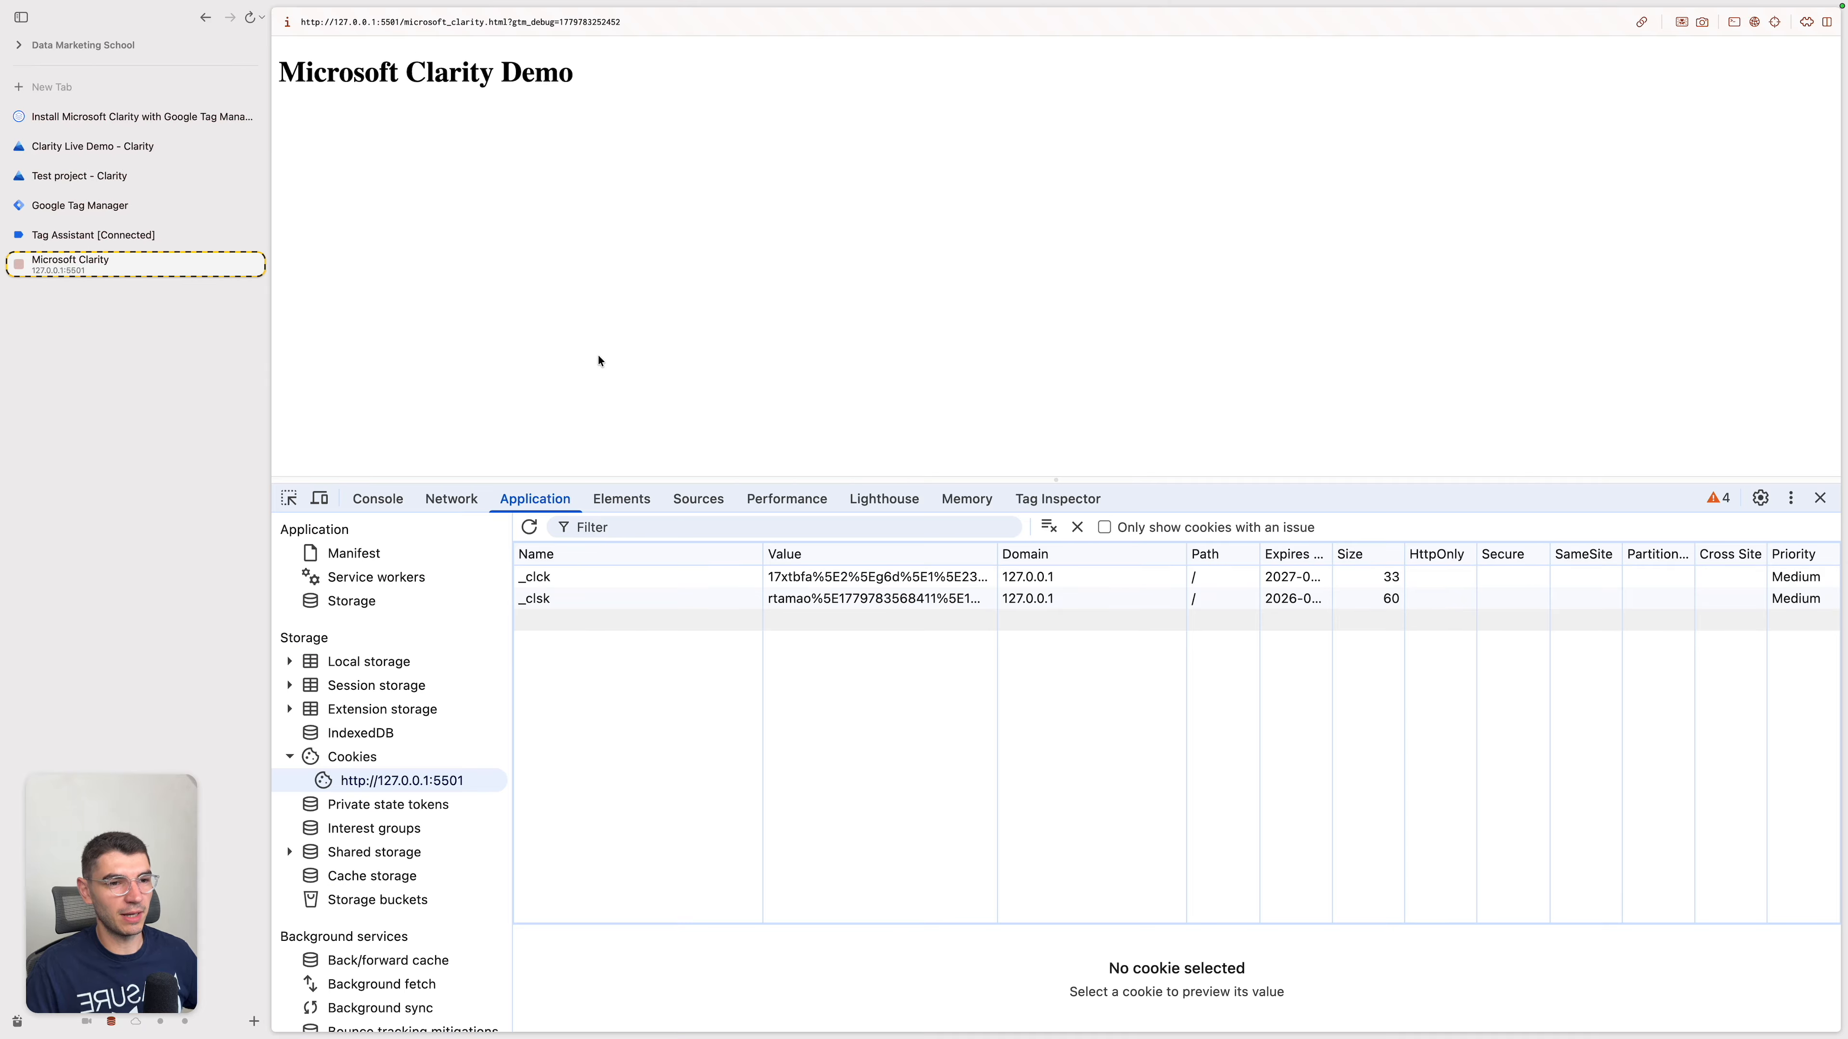
key(ctrl+Tab)
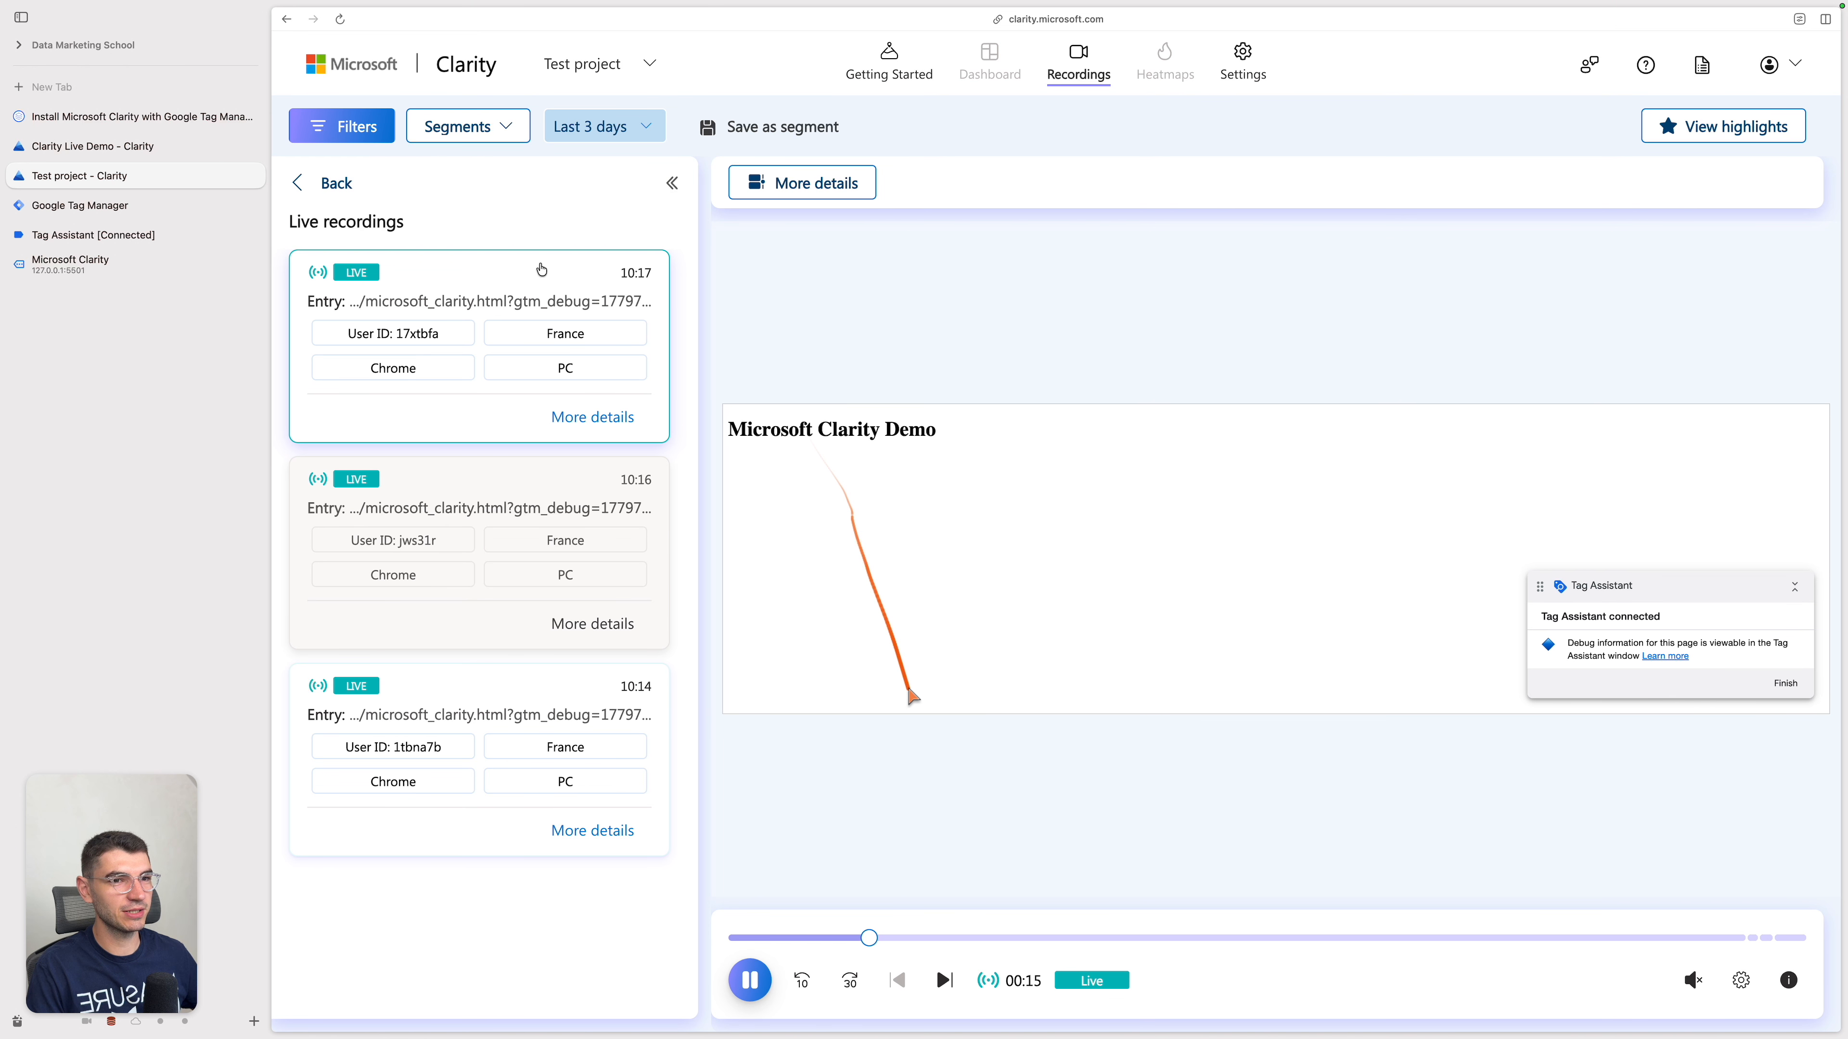
click(1714, 940)
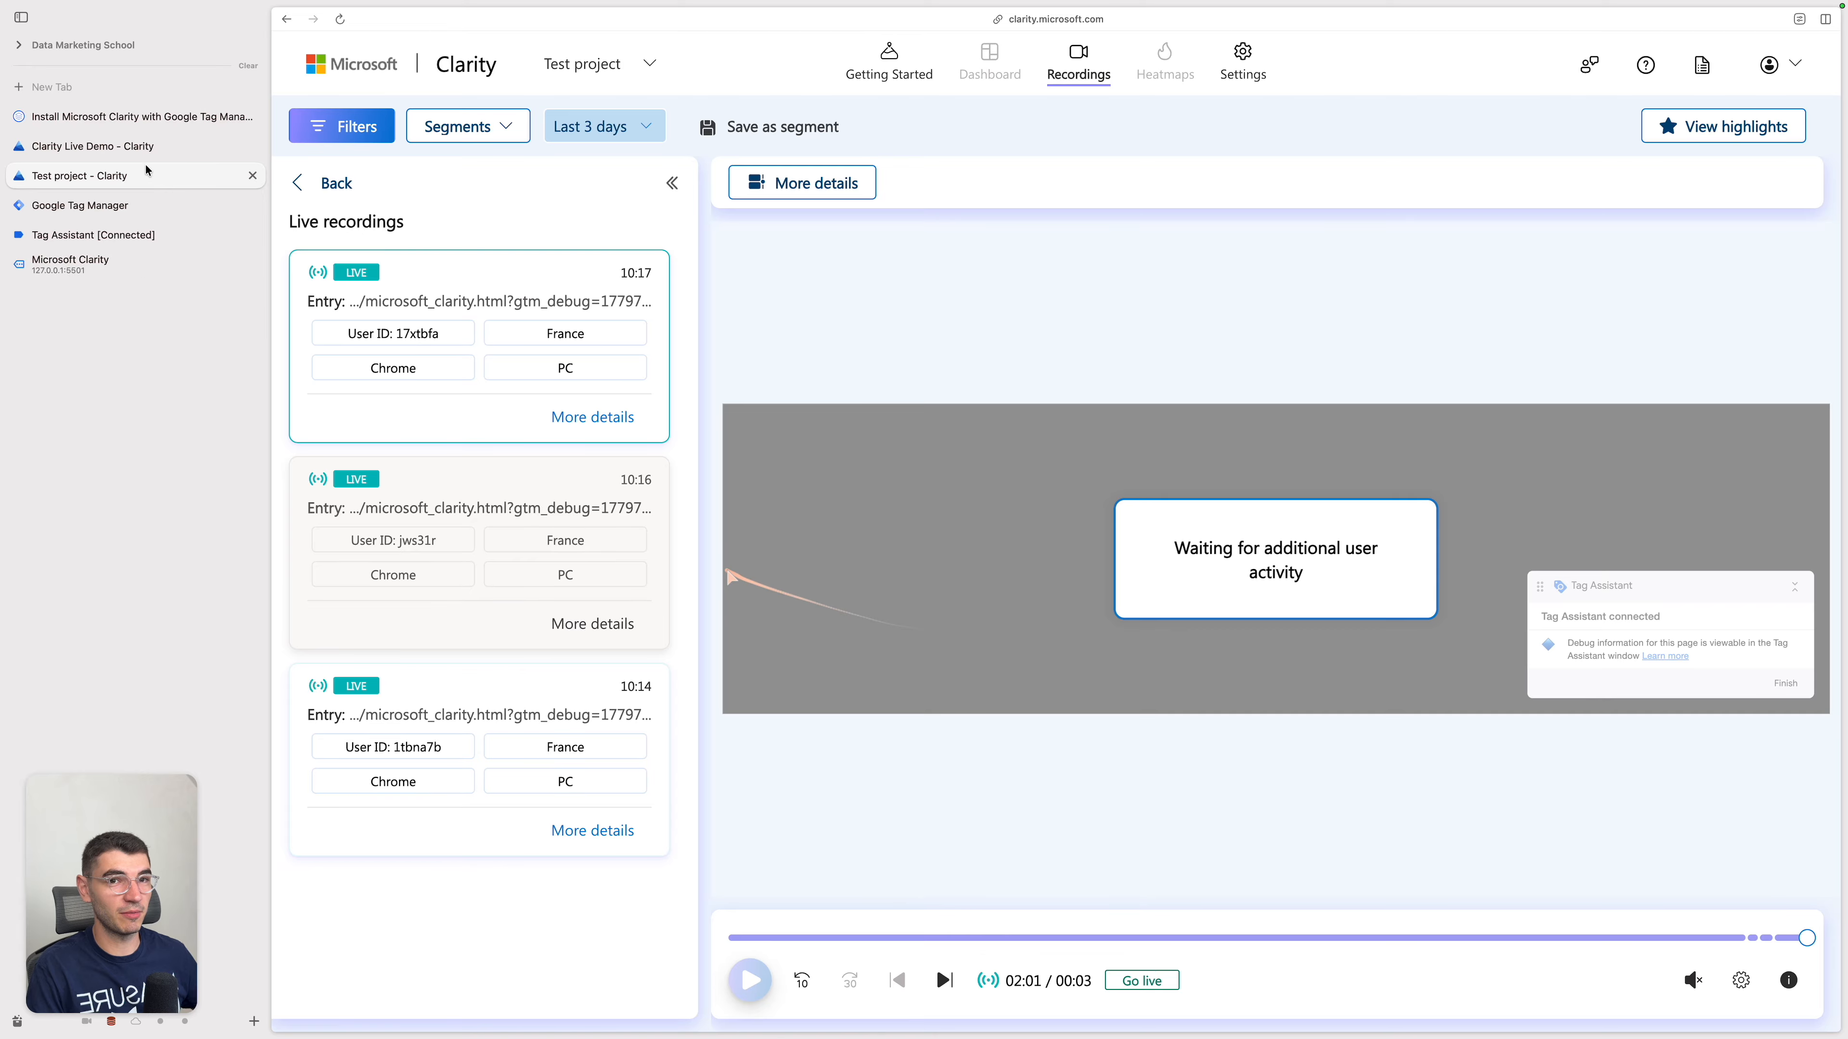
Step: Review the article's explanation of the Consent V2 API and its ad_Storage and analytics_Storage combinations
click(138, 117)
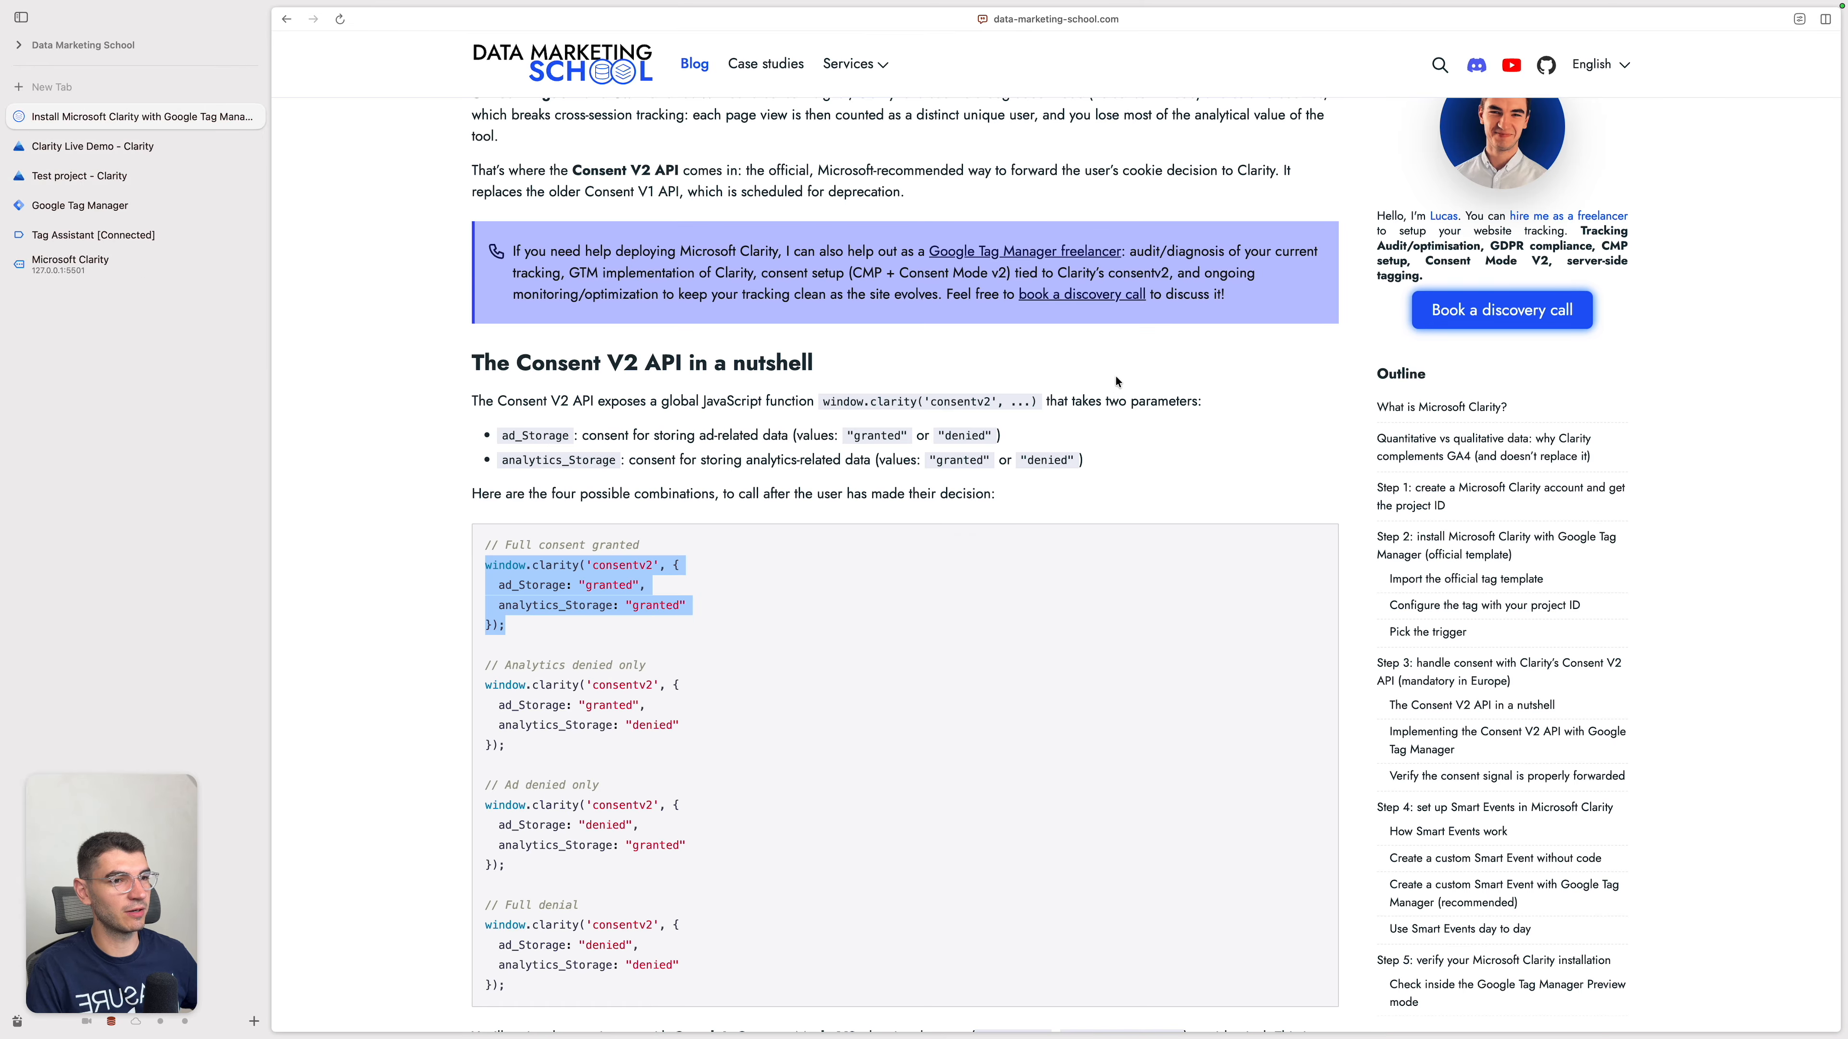
scroll(1153, 426, up, 6)
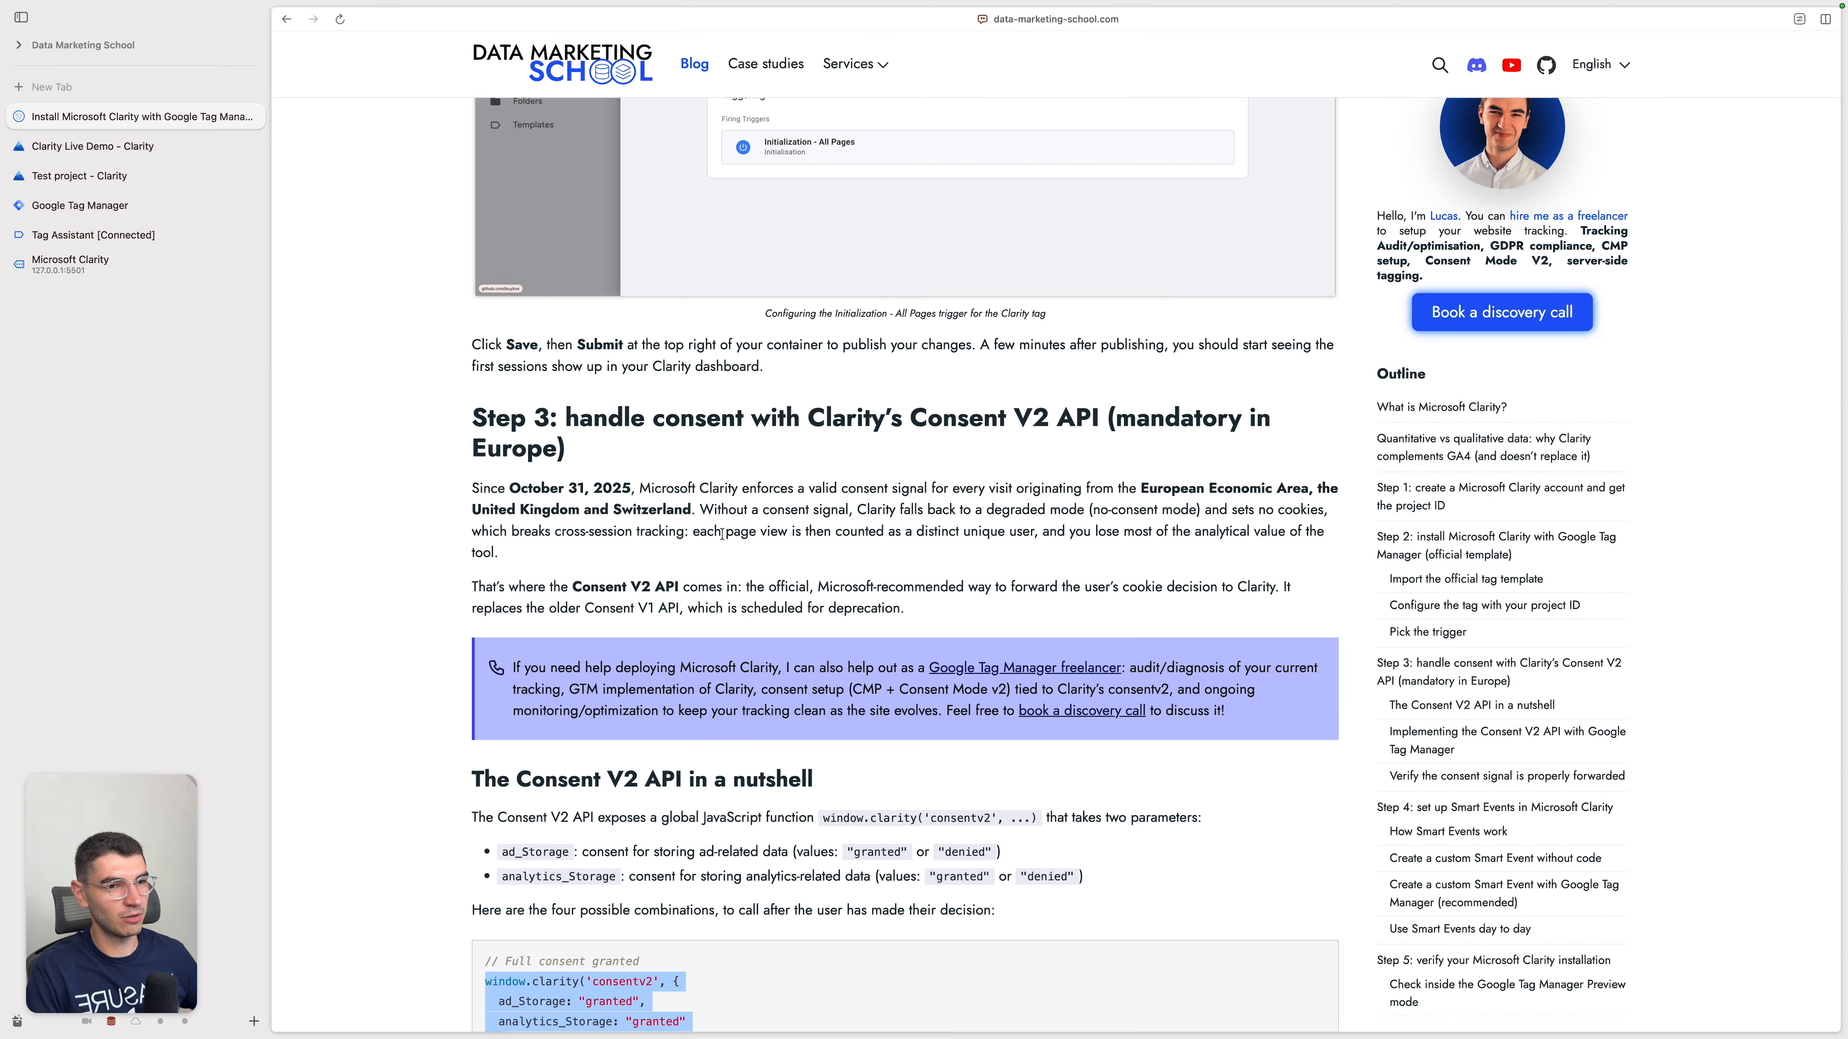
scroll(920, 582, down, 12)
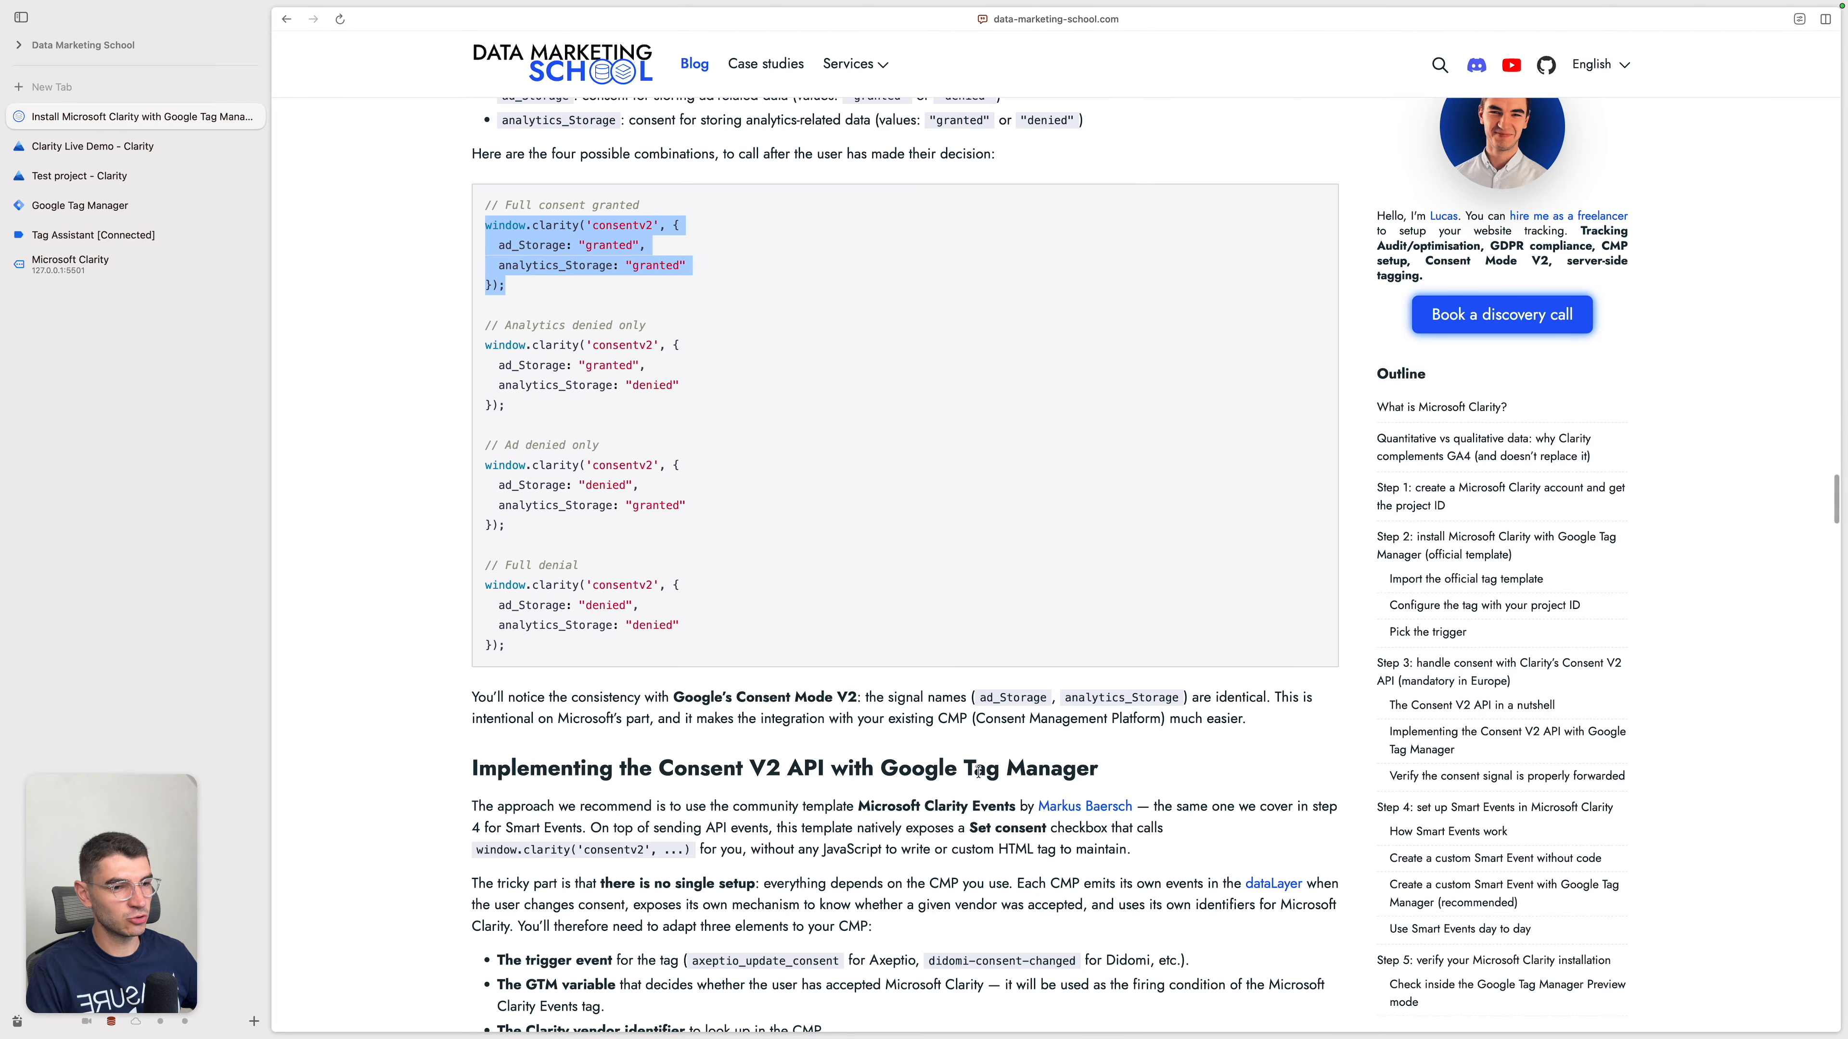
scroll(965, 425, up, 5)
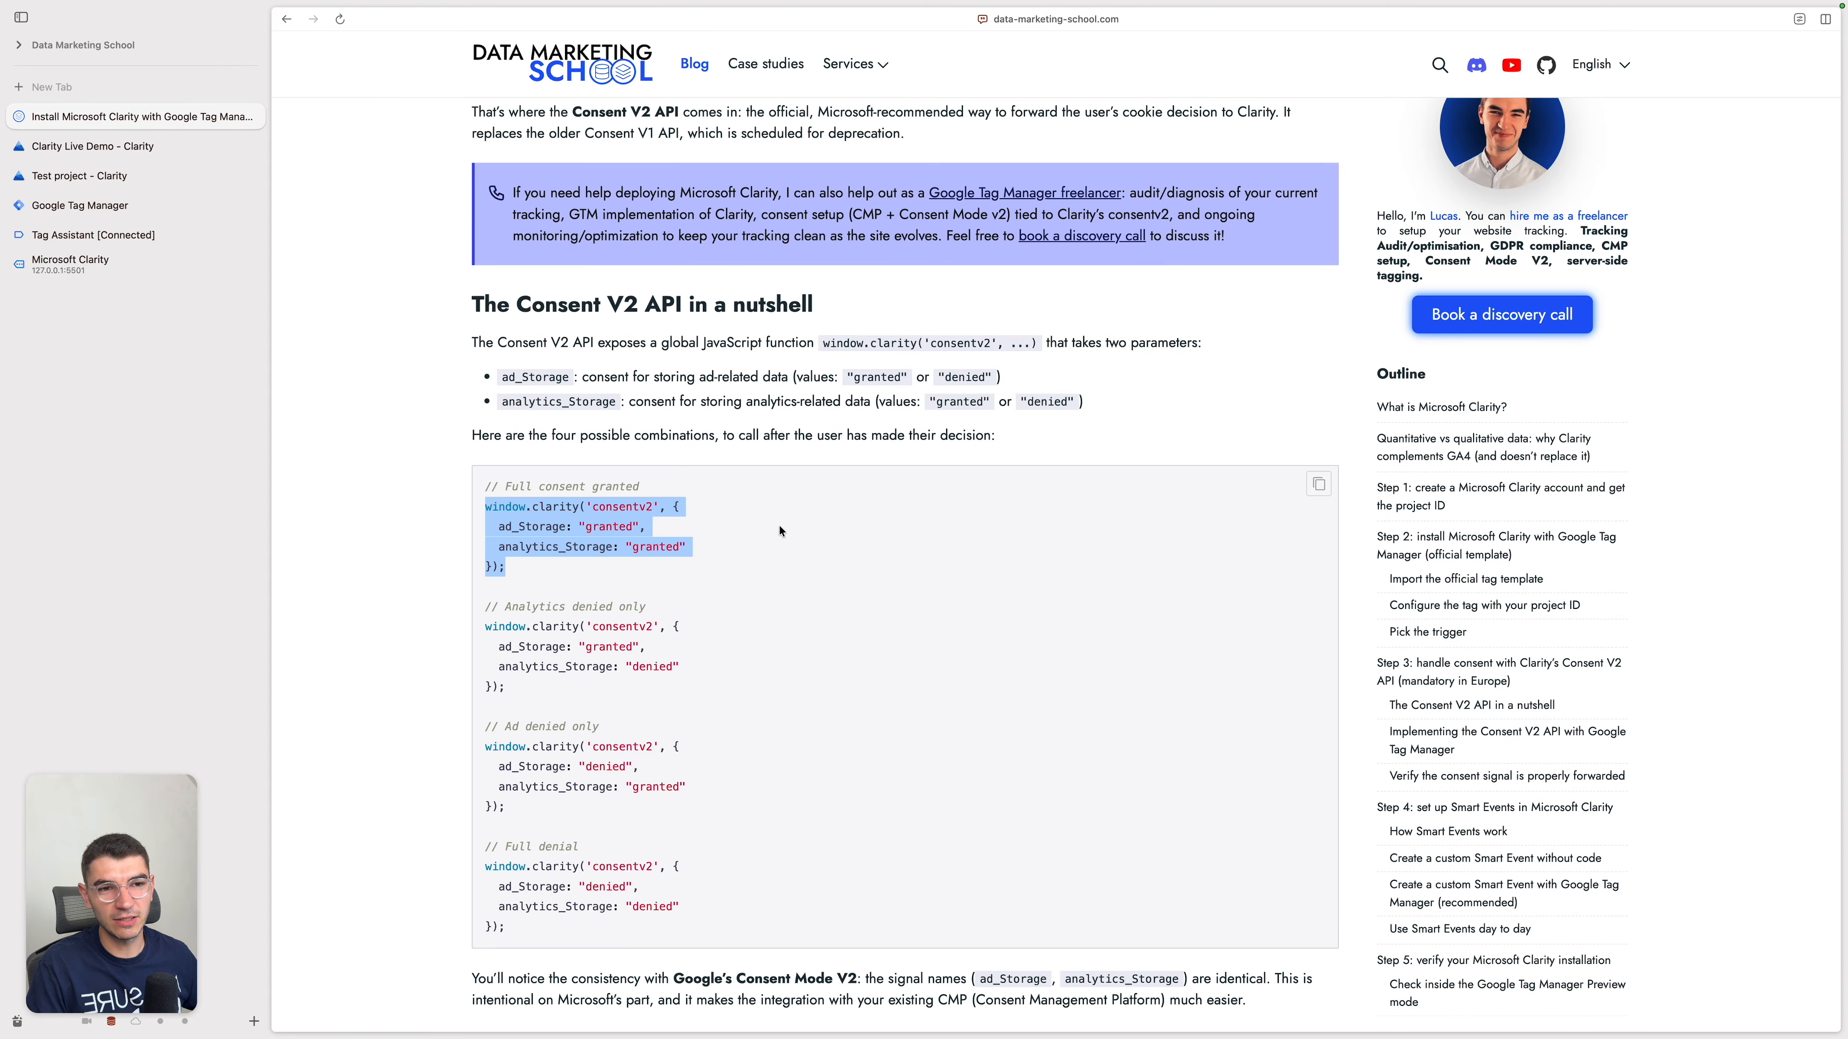
click(564, 545)
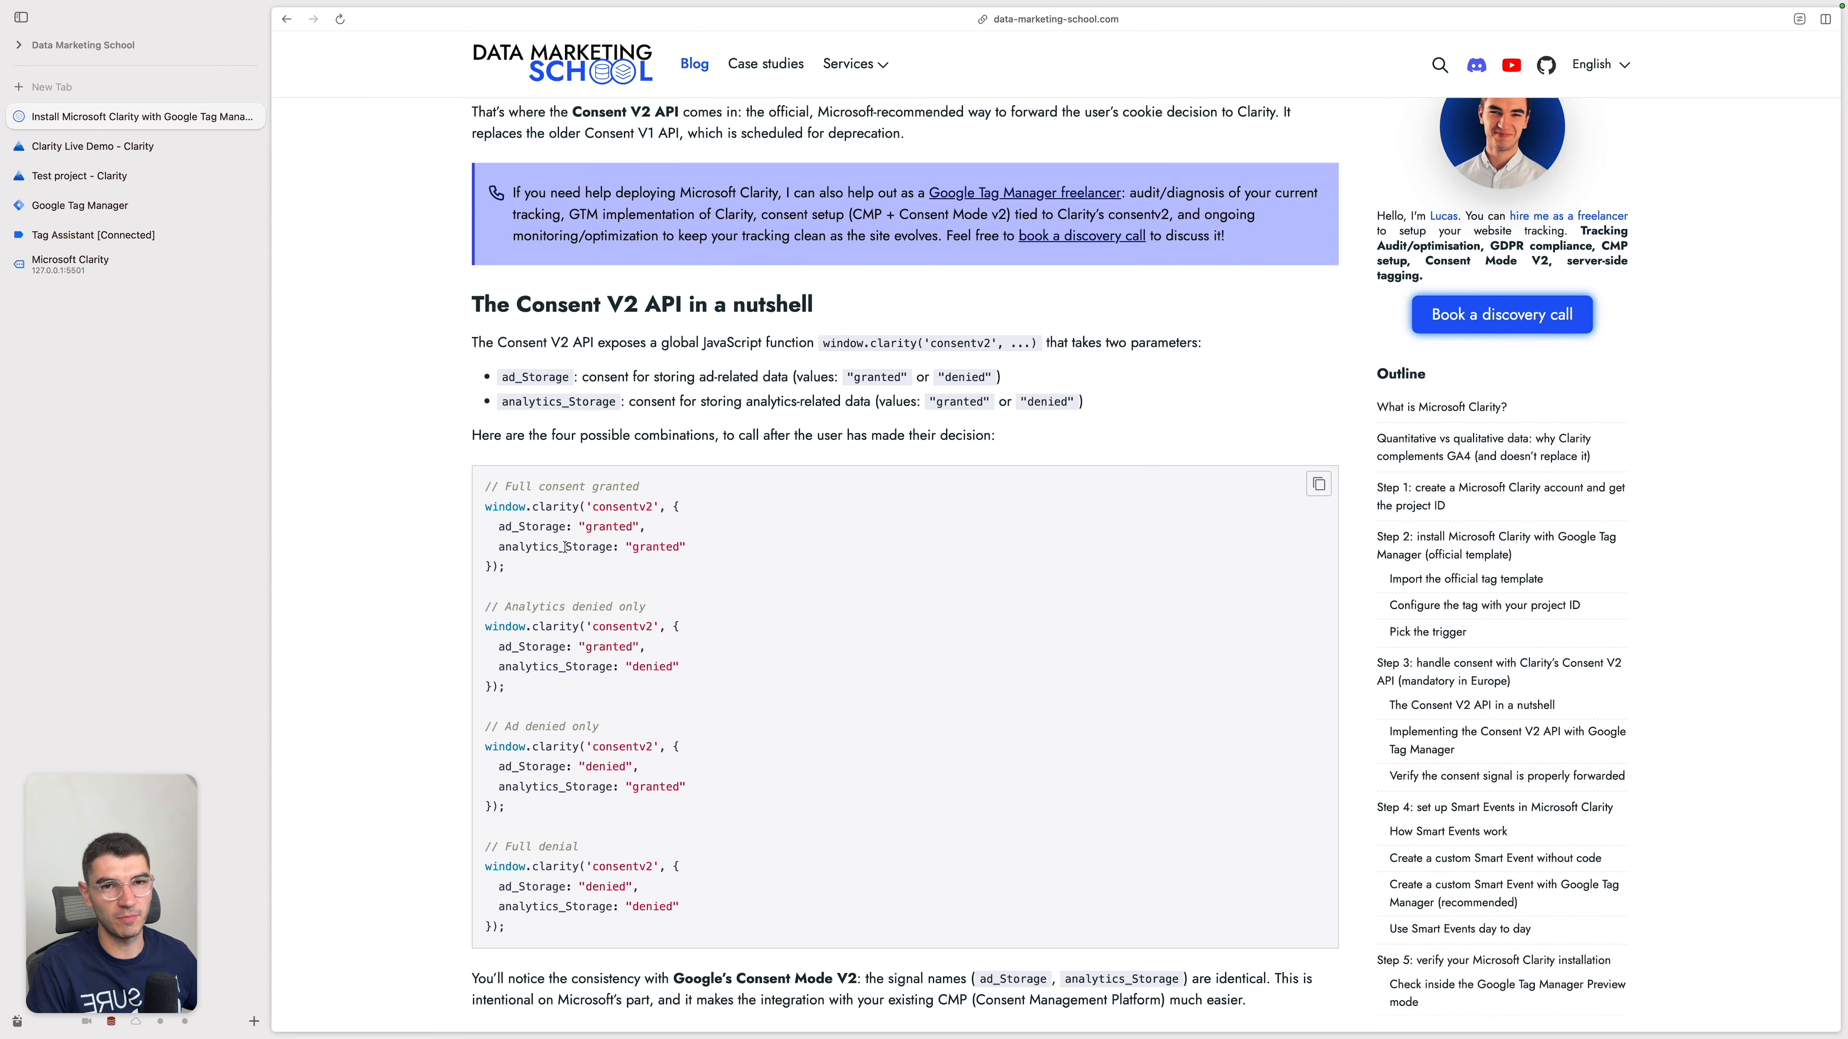
Step: Start a new tag in Google Tag Manager and add the Microsoft Clarity Events template from the Community Template Gallery to the workspace
key(ctrl+Tab)
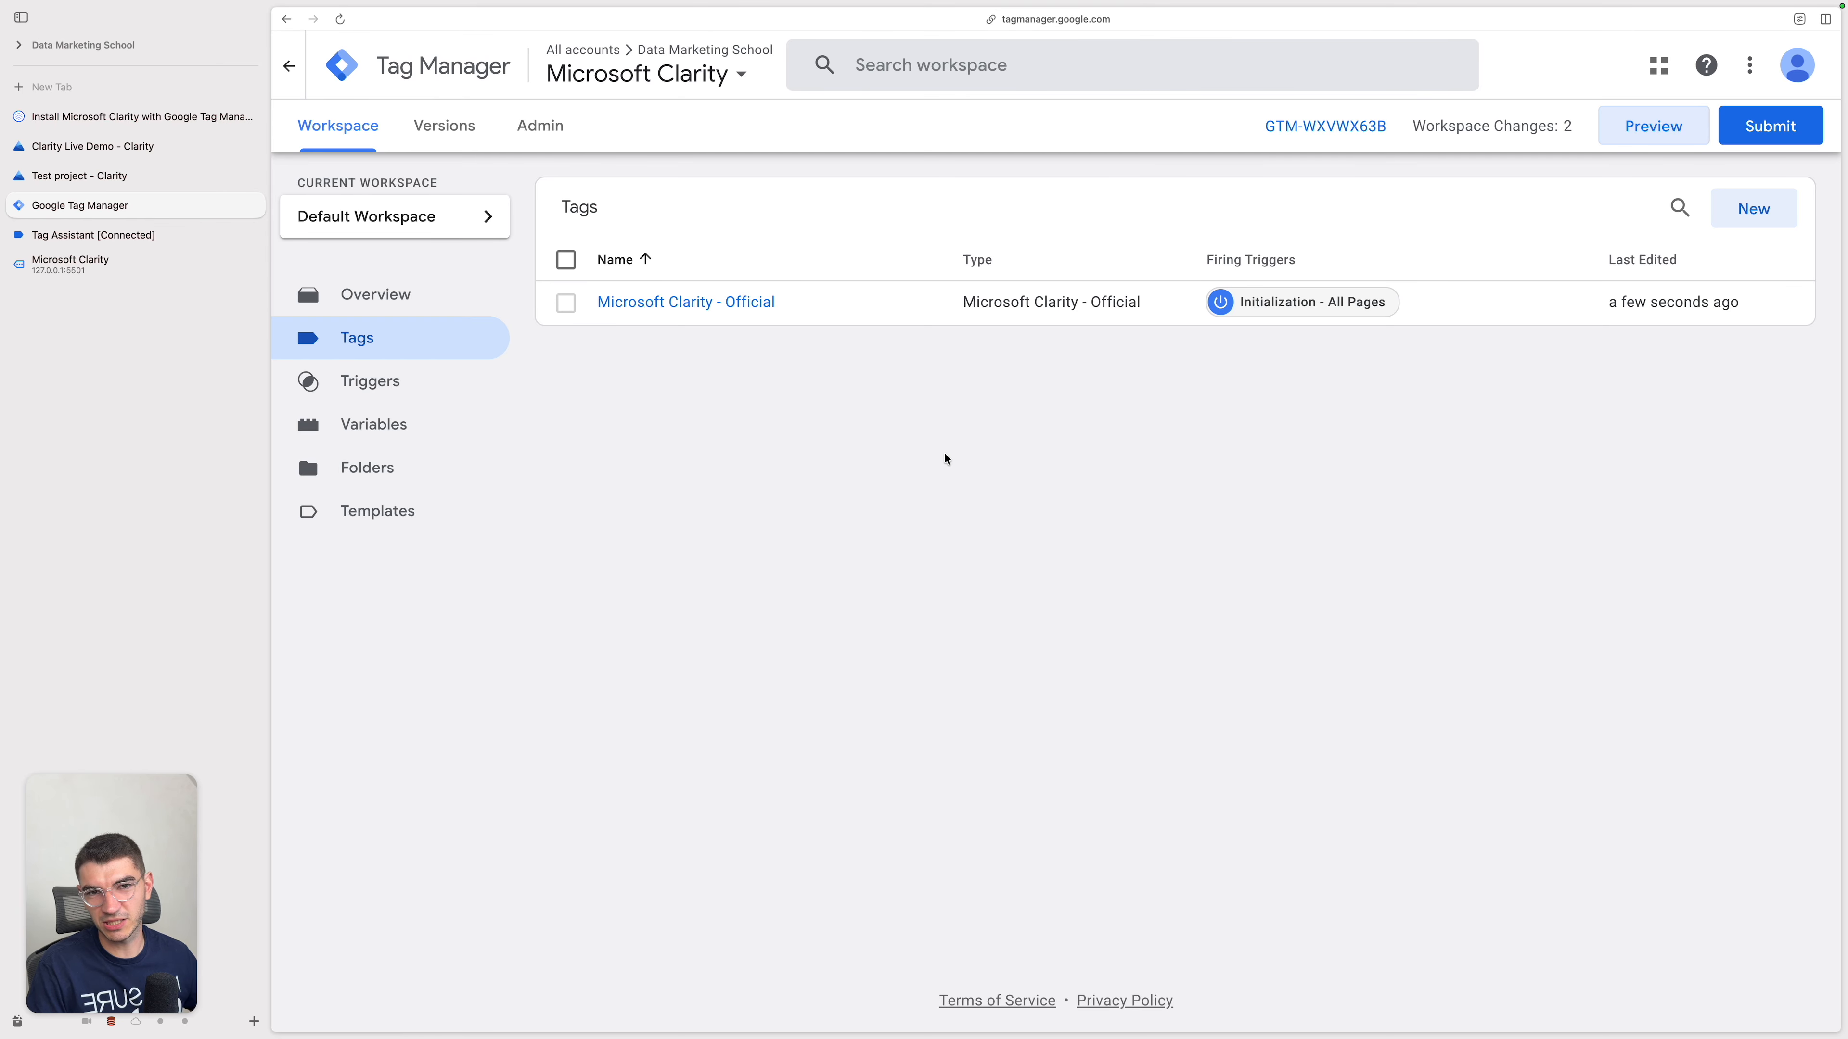
click(1737, 230)
click(1258, 265)
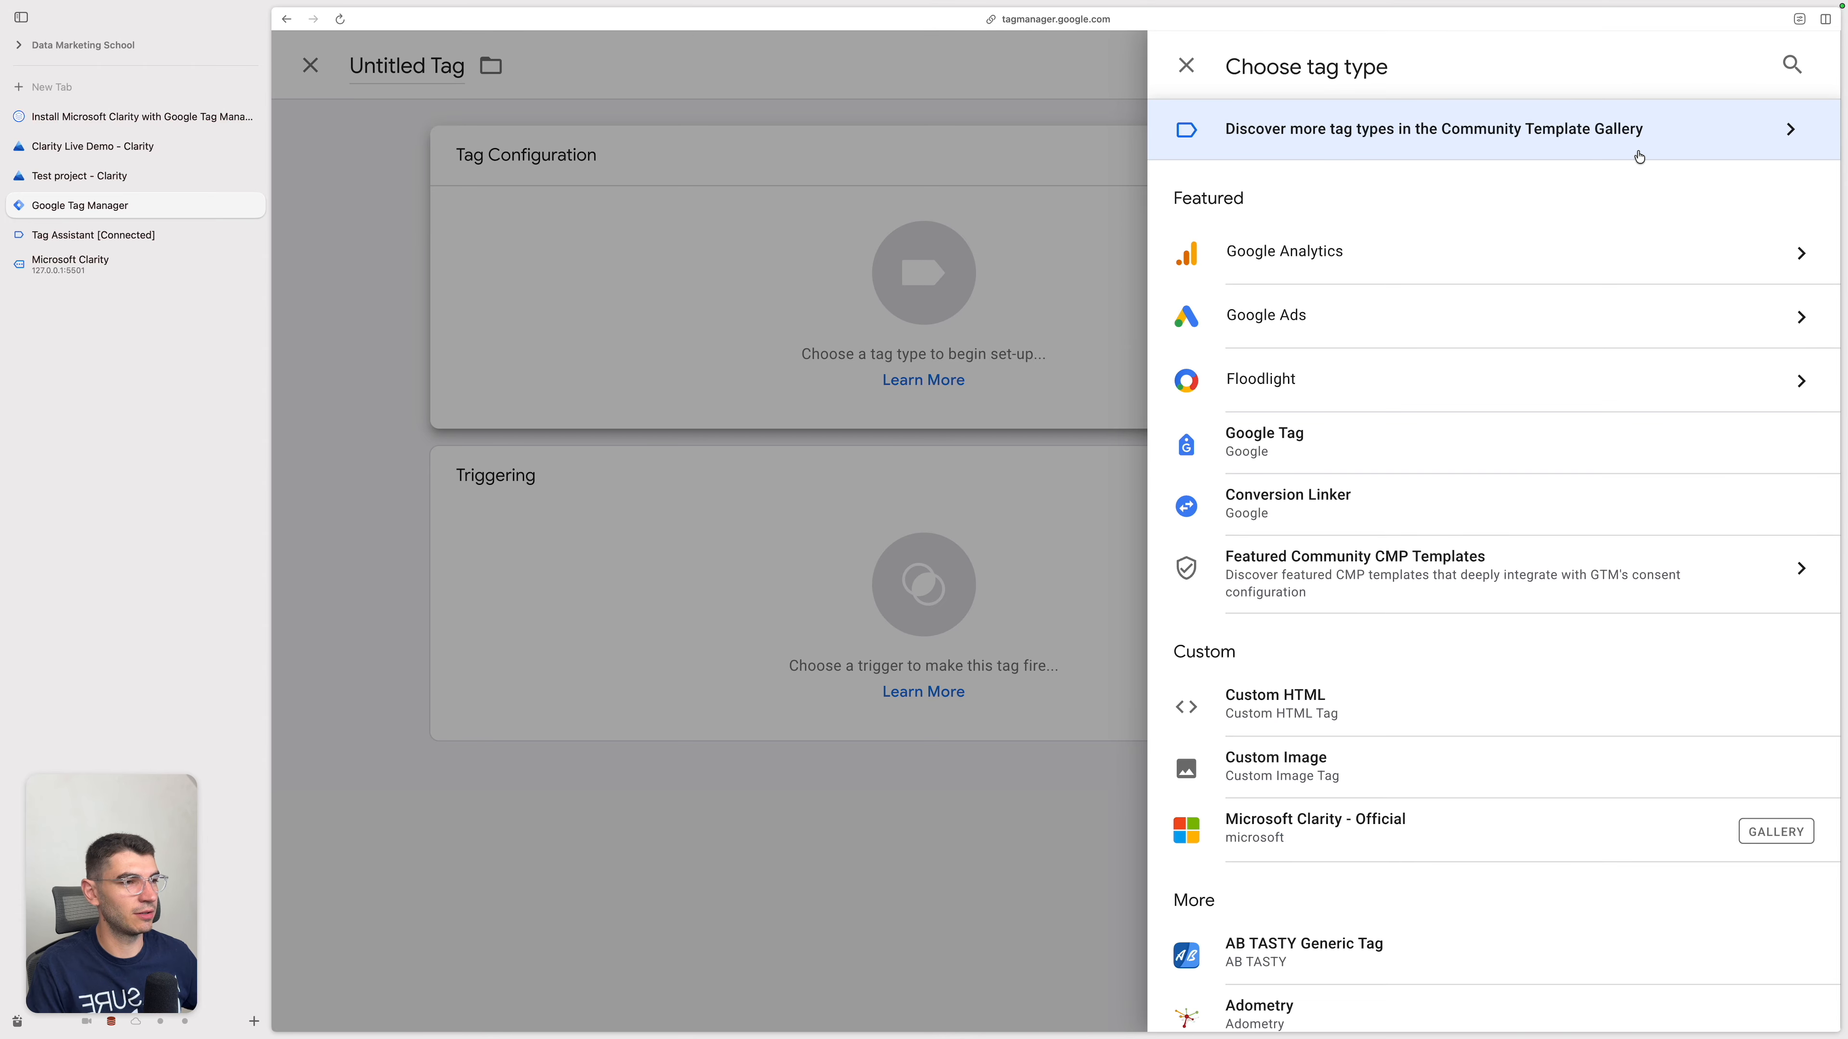
click(1695, 142)
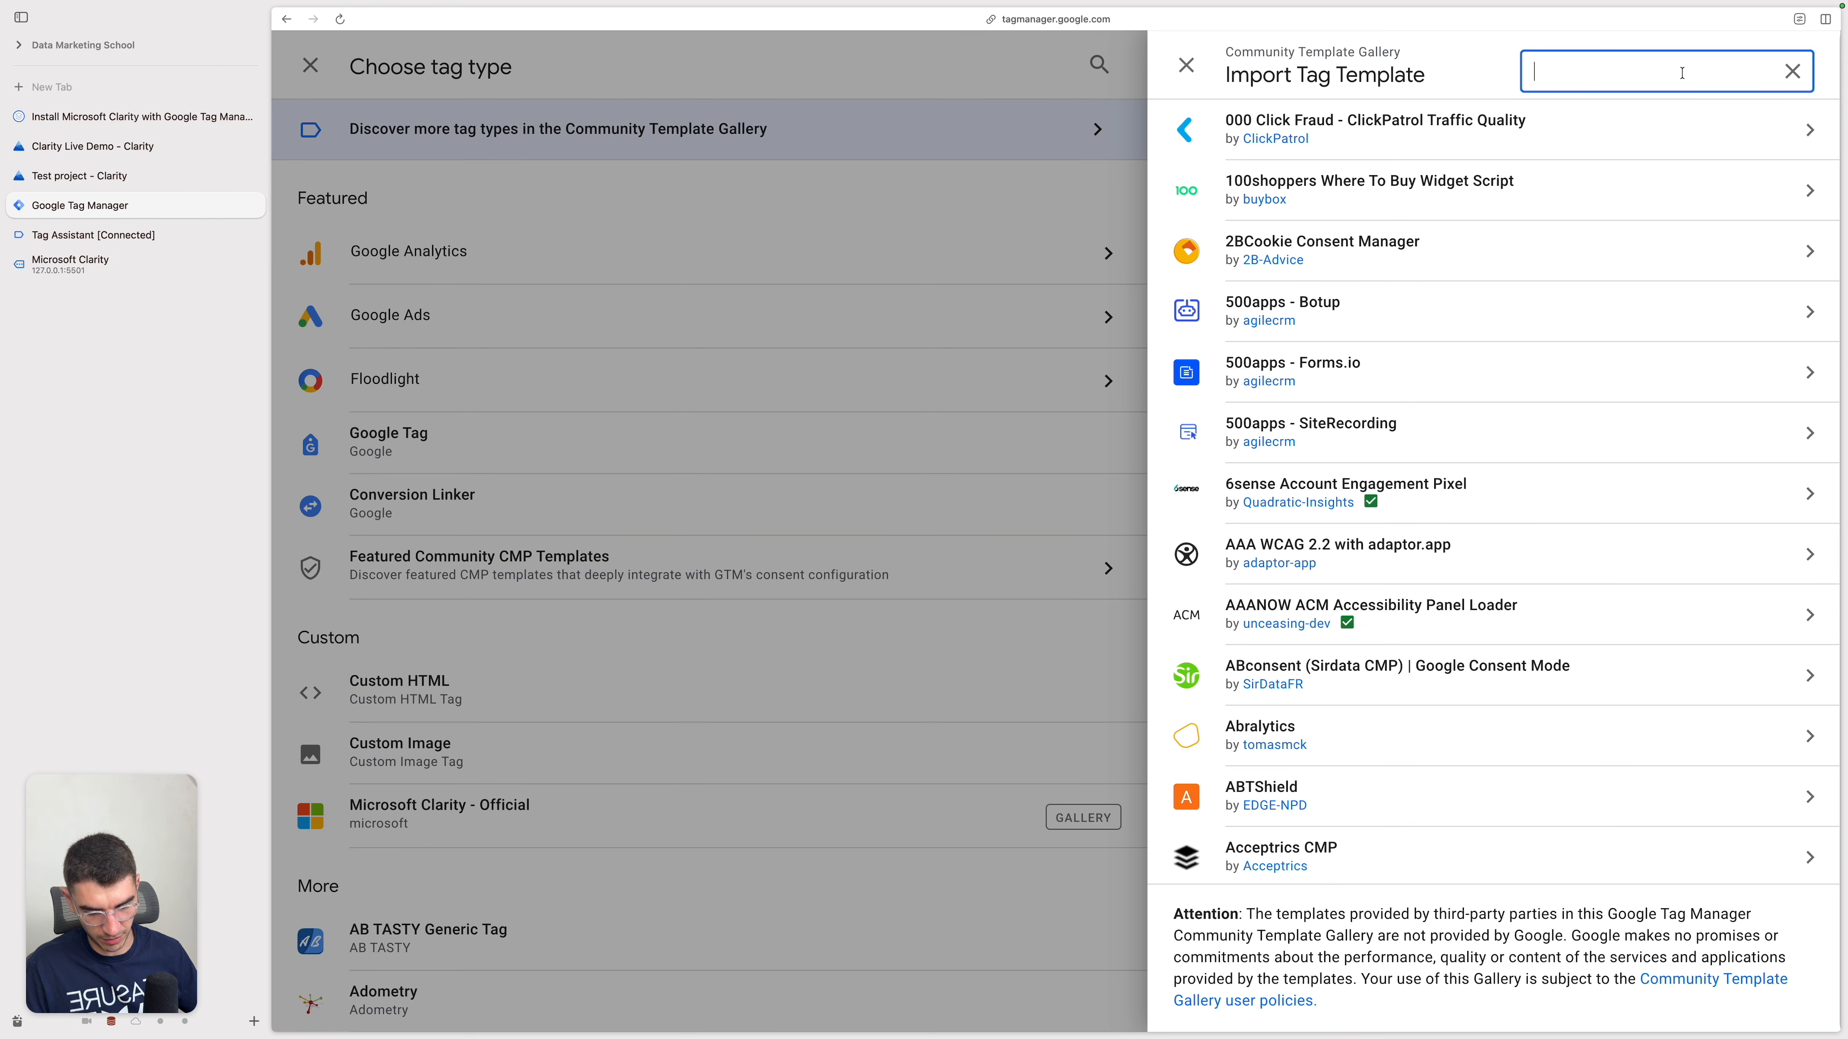
text(clarity)
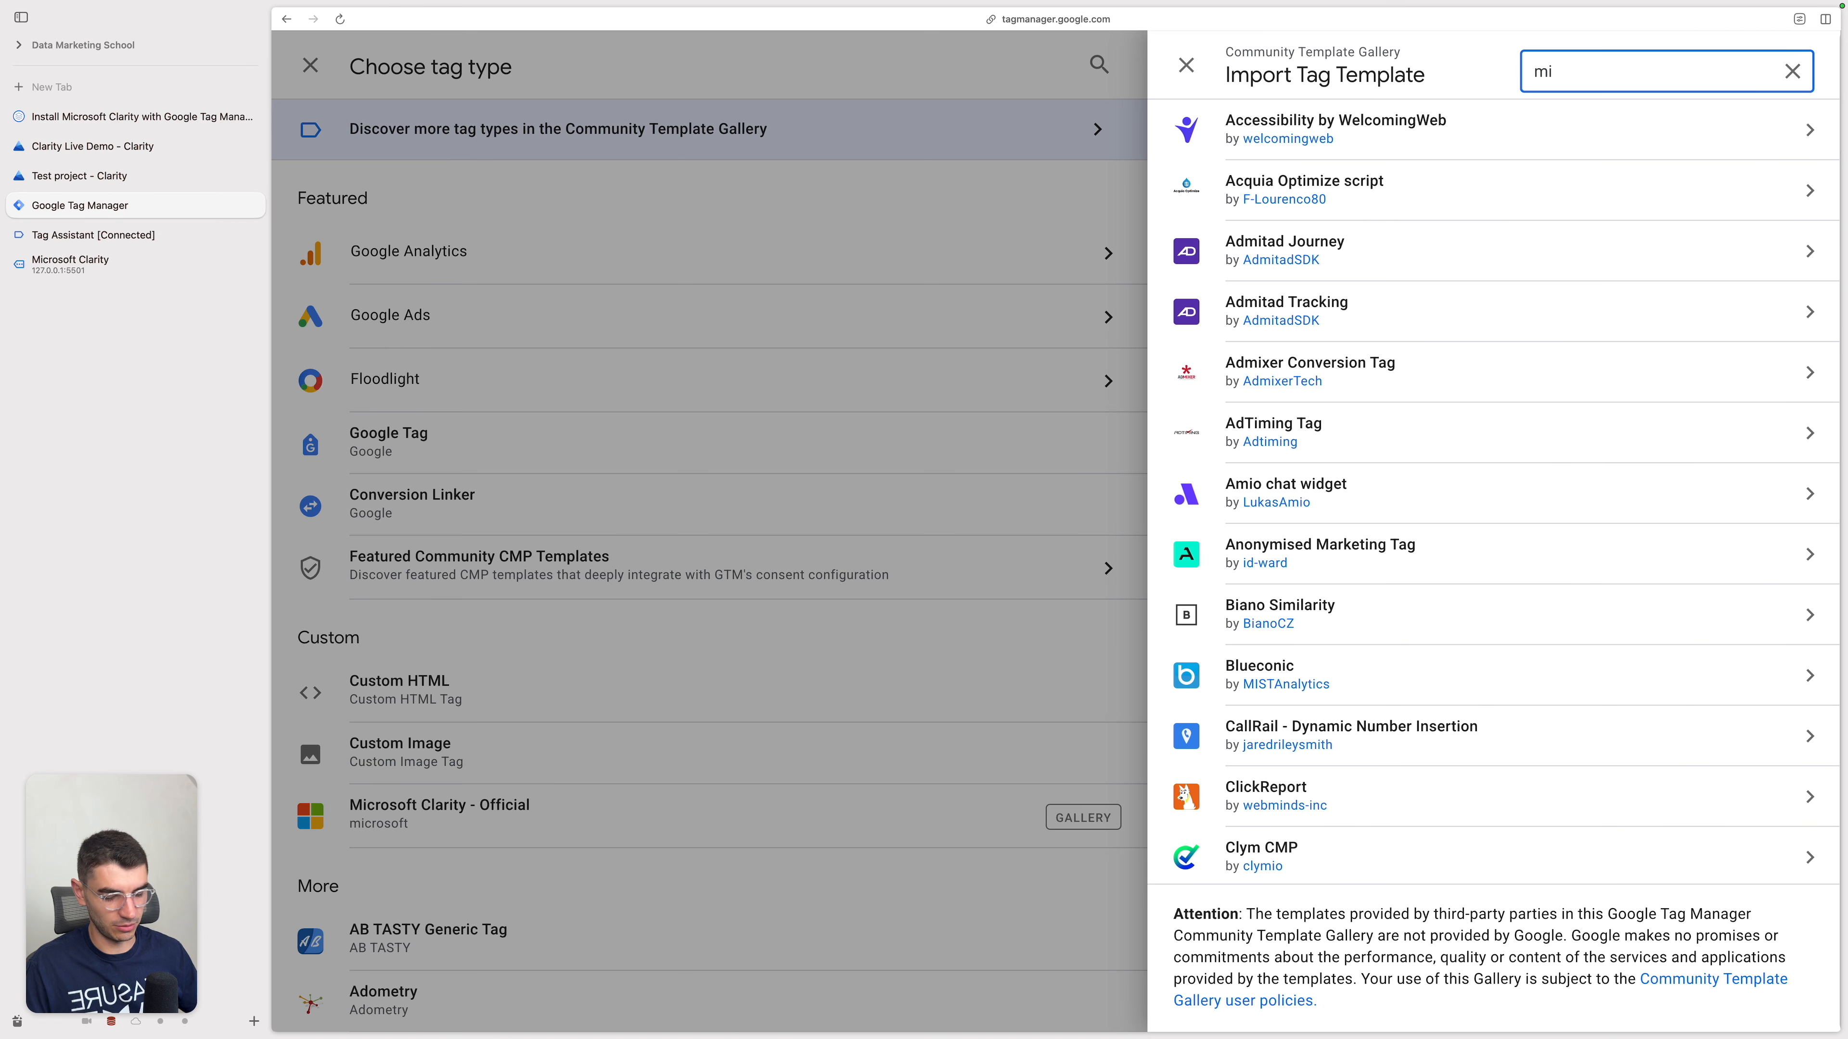
click(1528, 273)
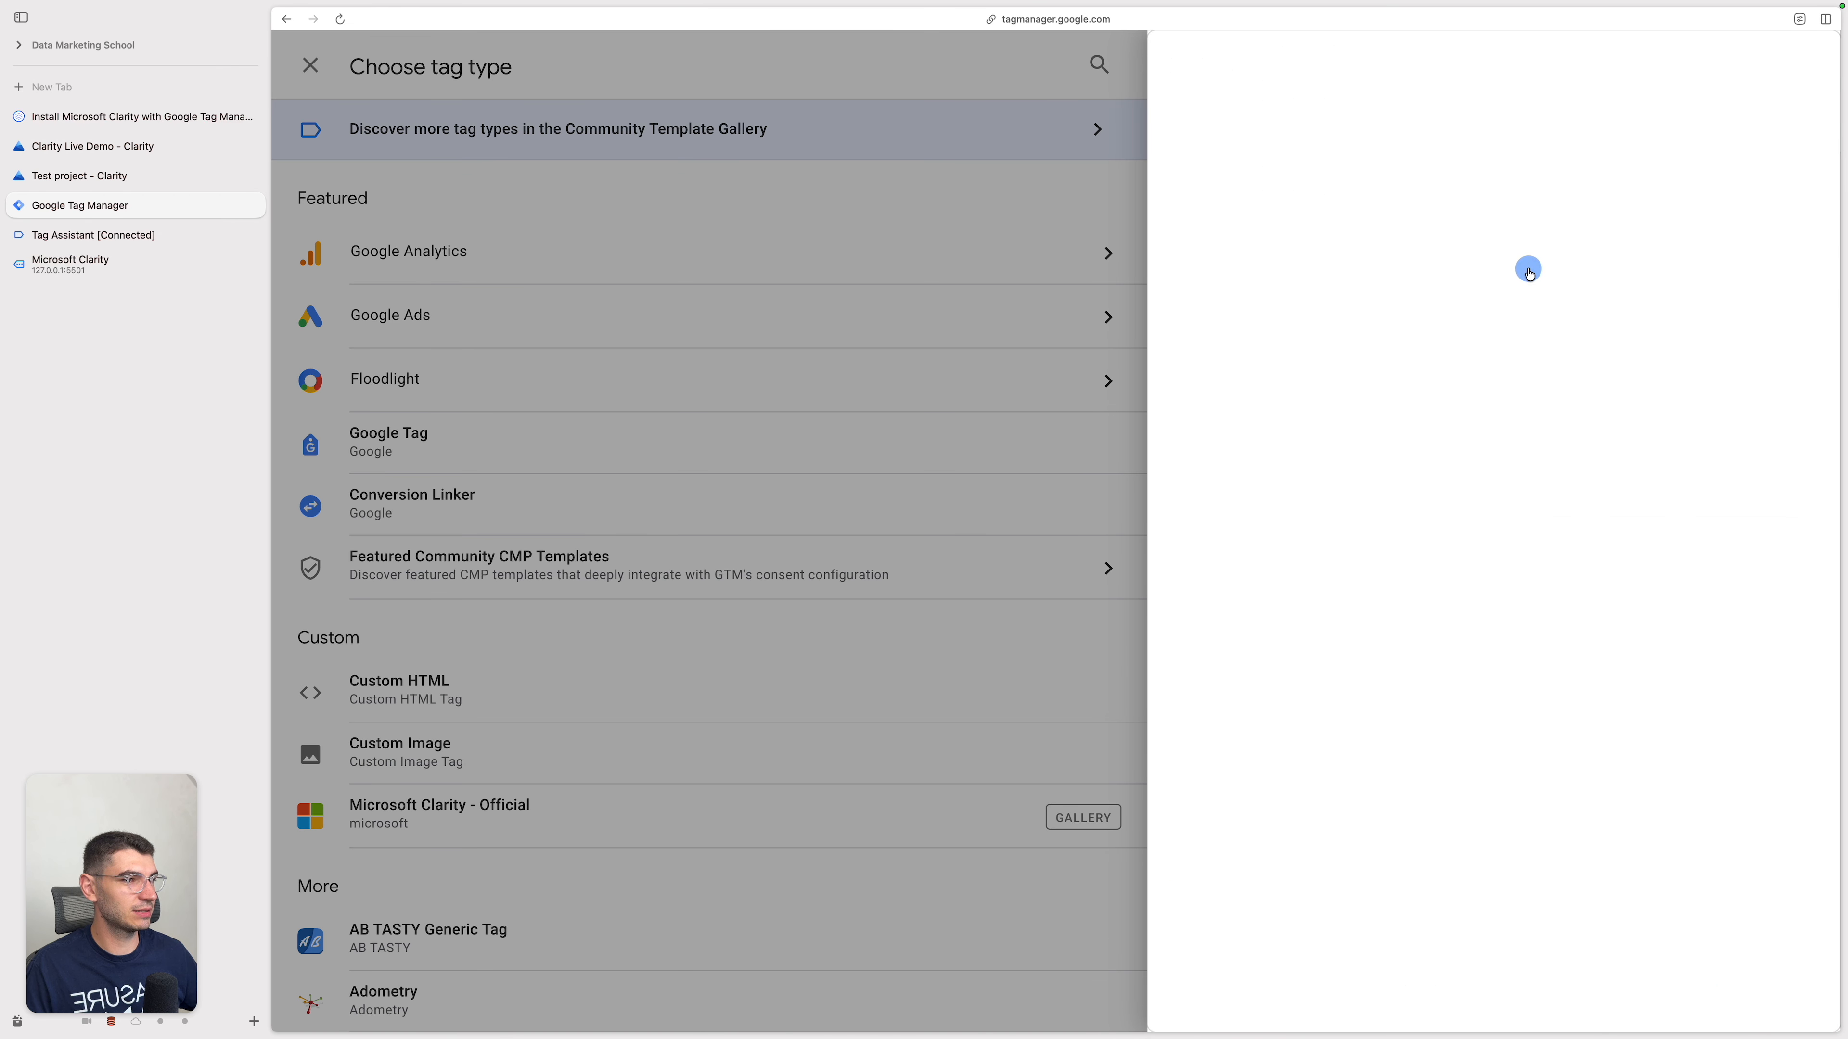
click(1725, 65)
click(1342, 403)
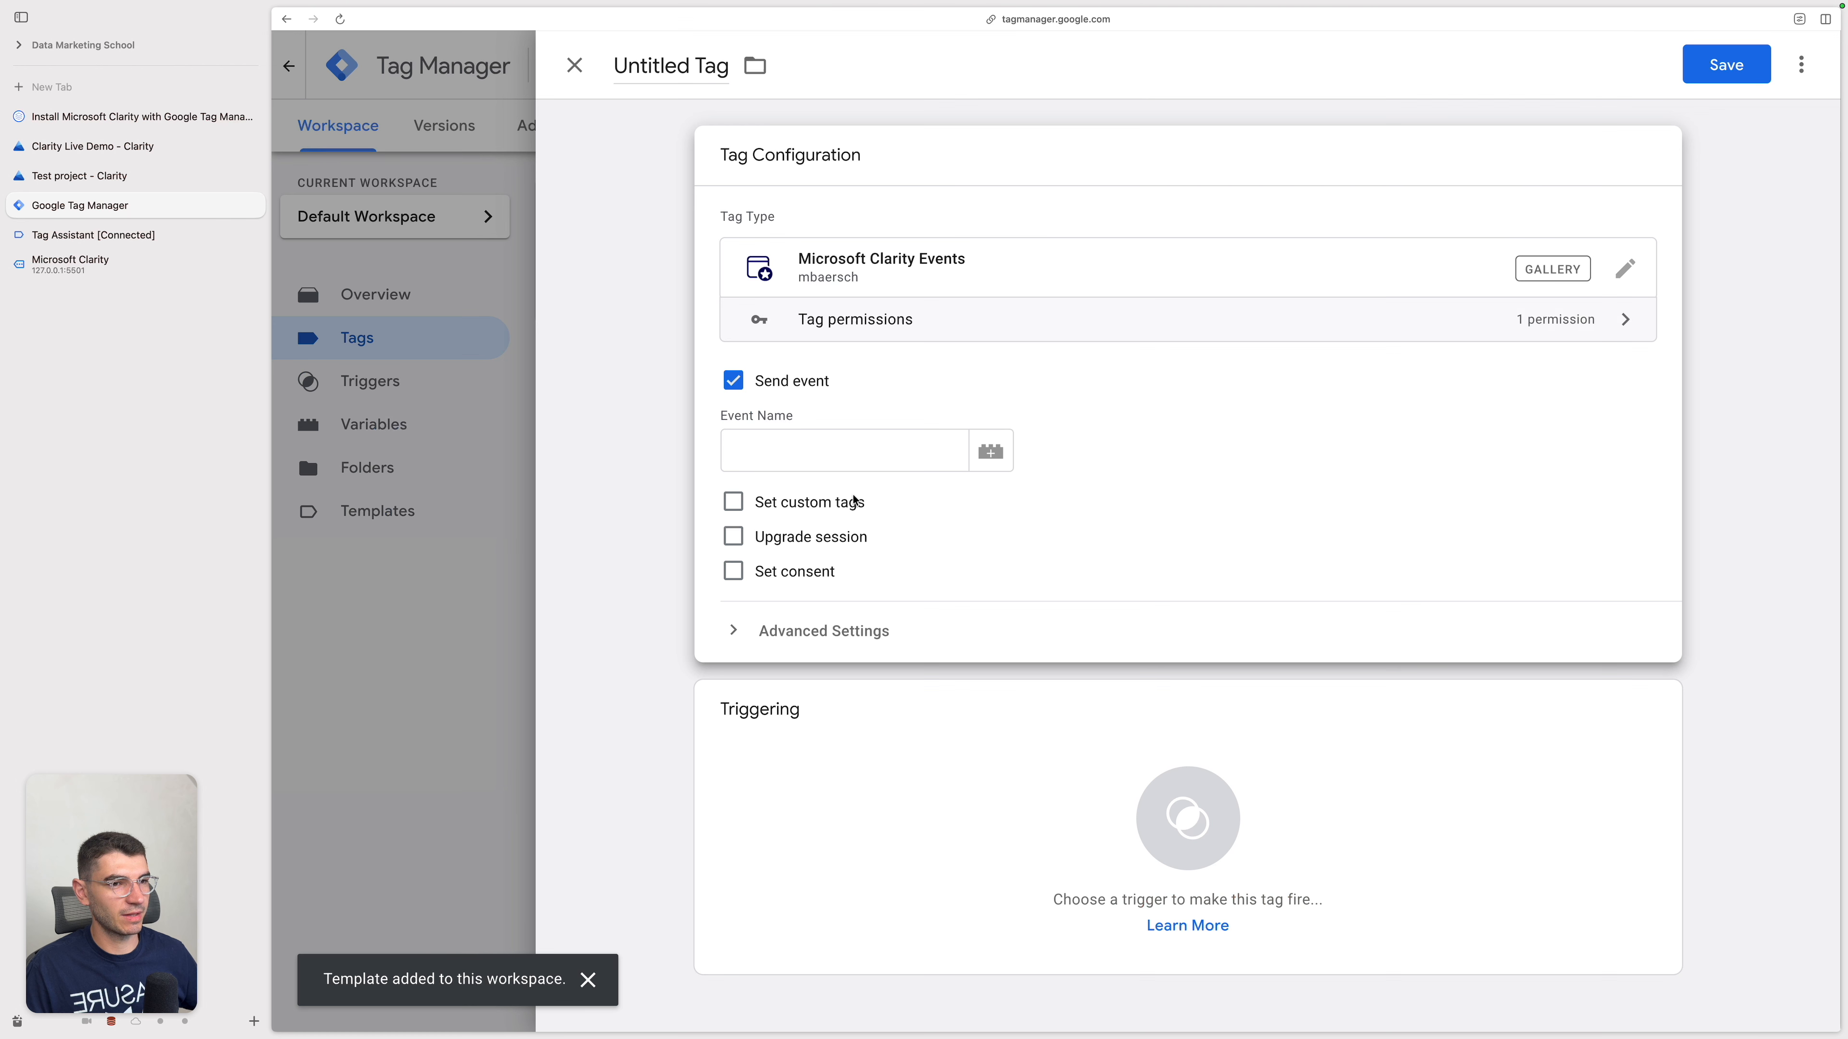
Step: Turn off Send event and enable Set consent in the tag, leaving Analytics storage and Ad storage as granted
click(740, 393)
click(729, 489)
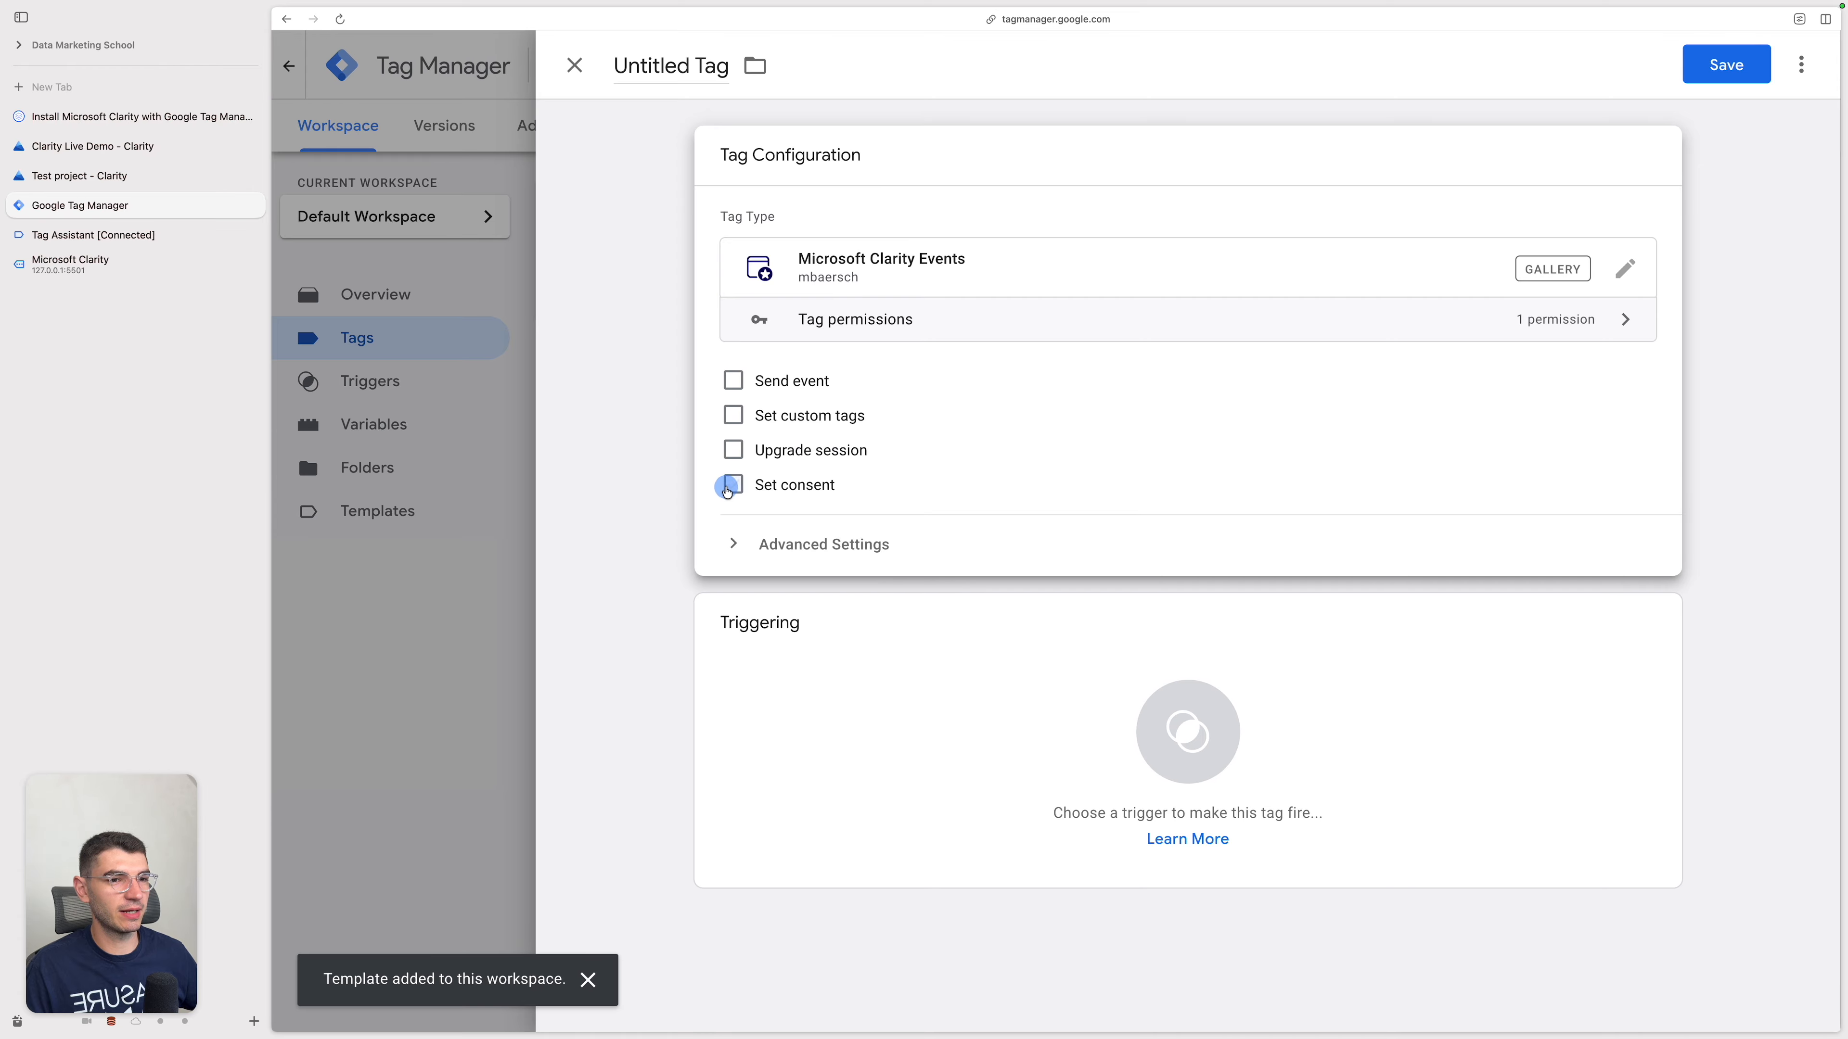
click(837, 555)
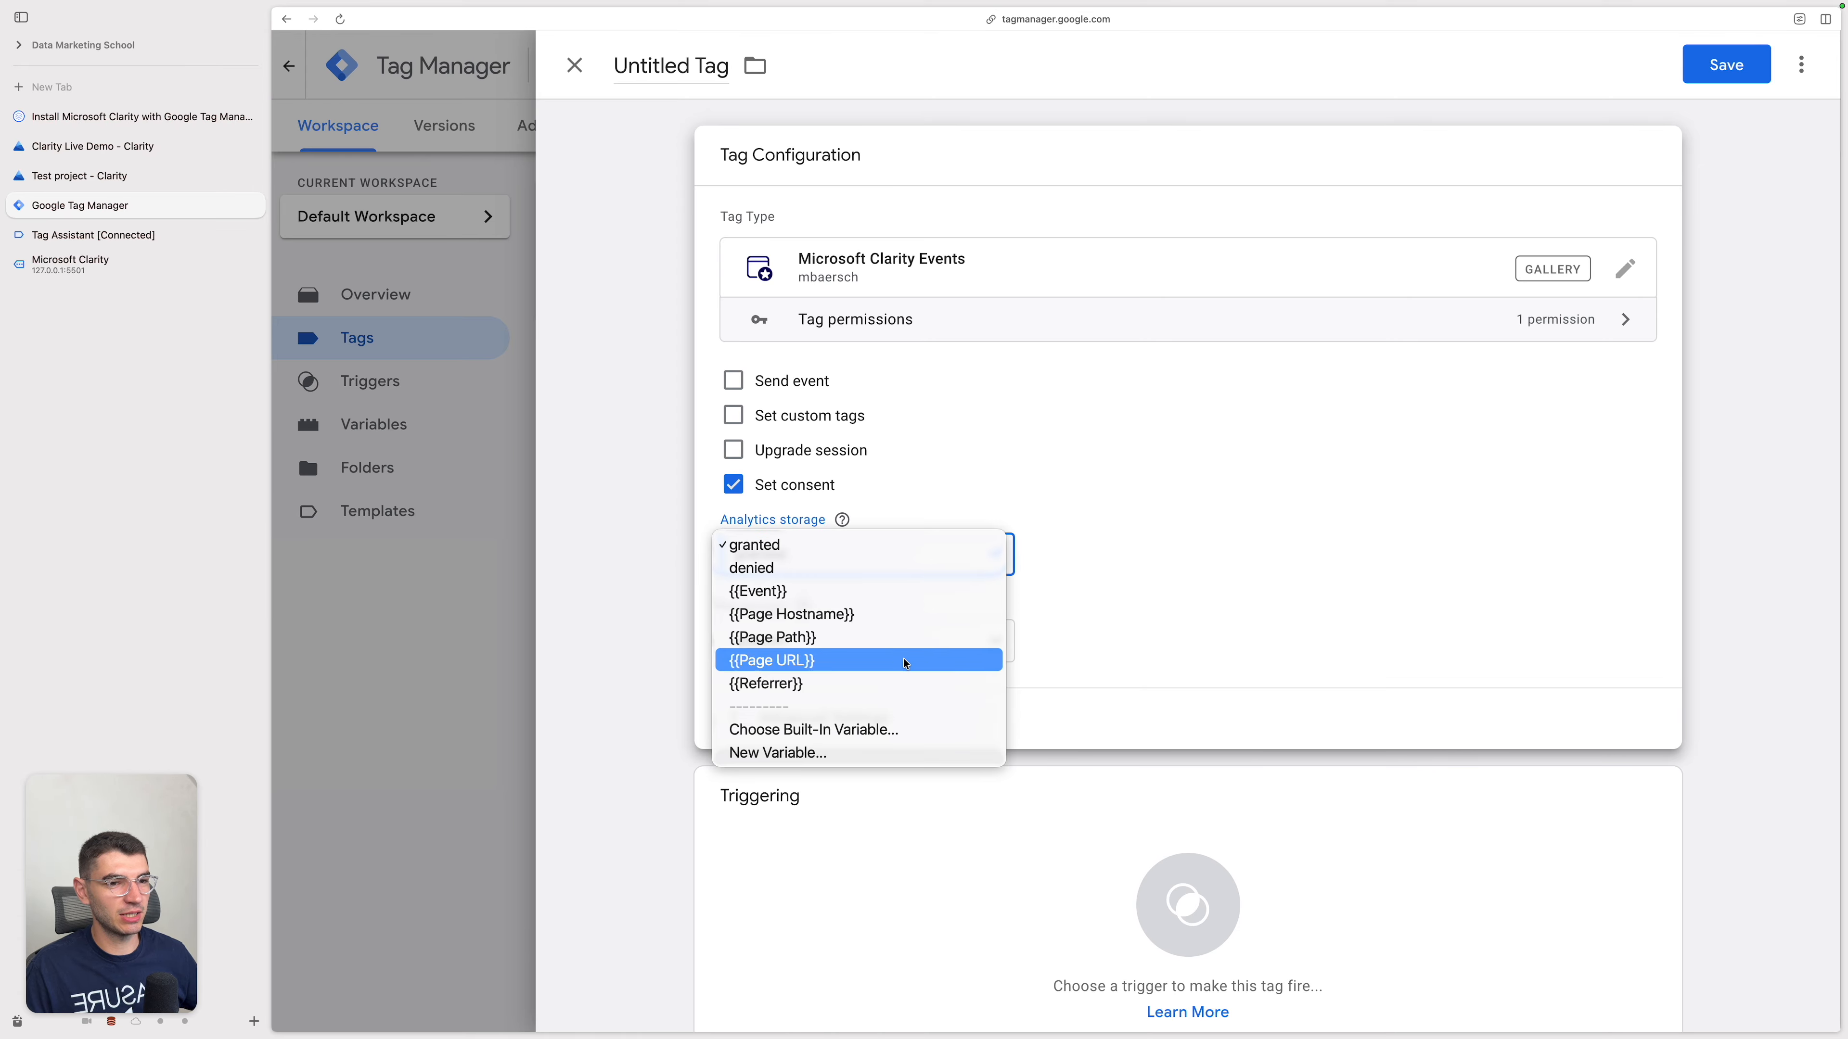
click(1069, 529)
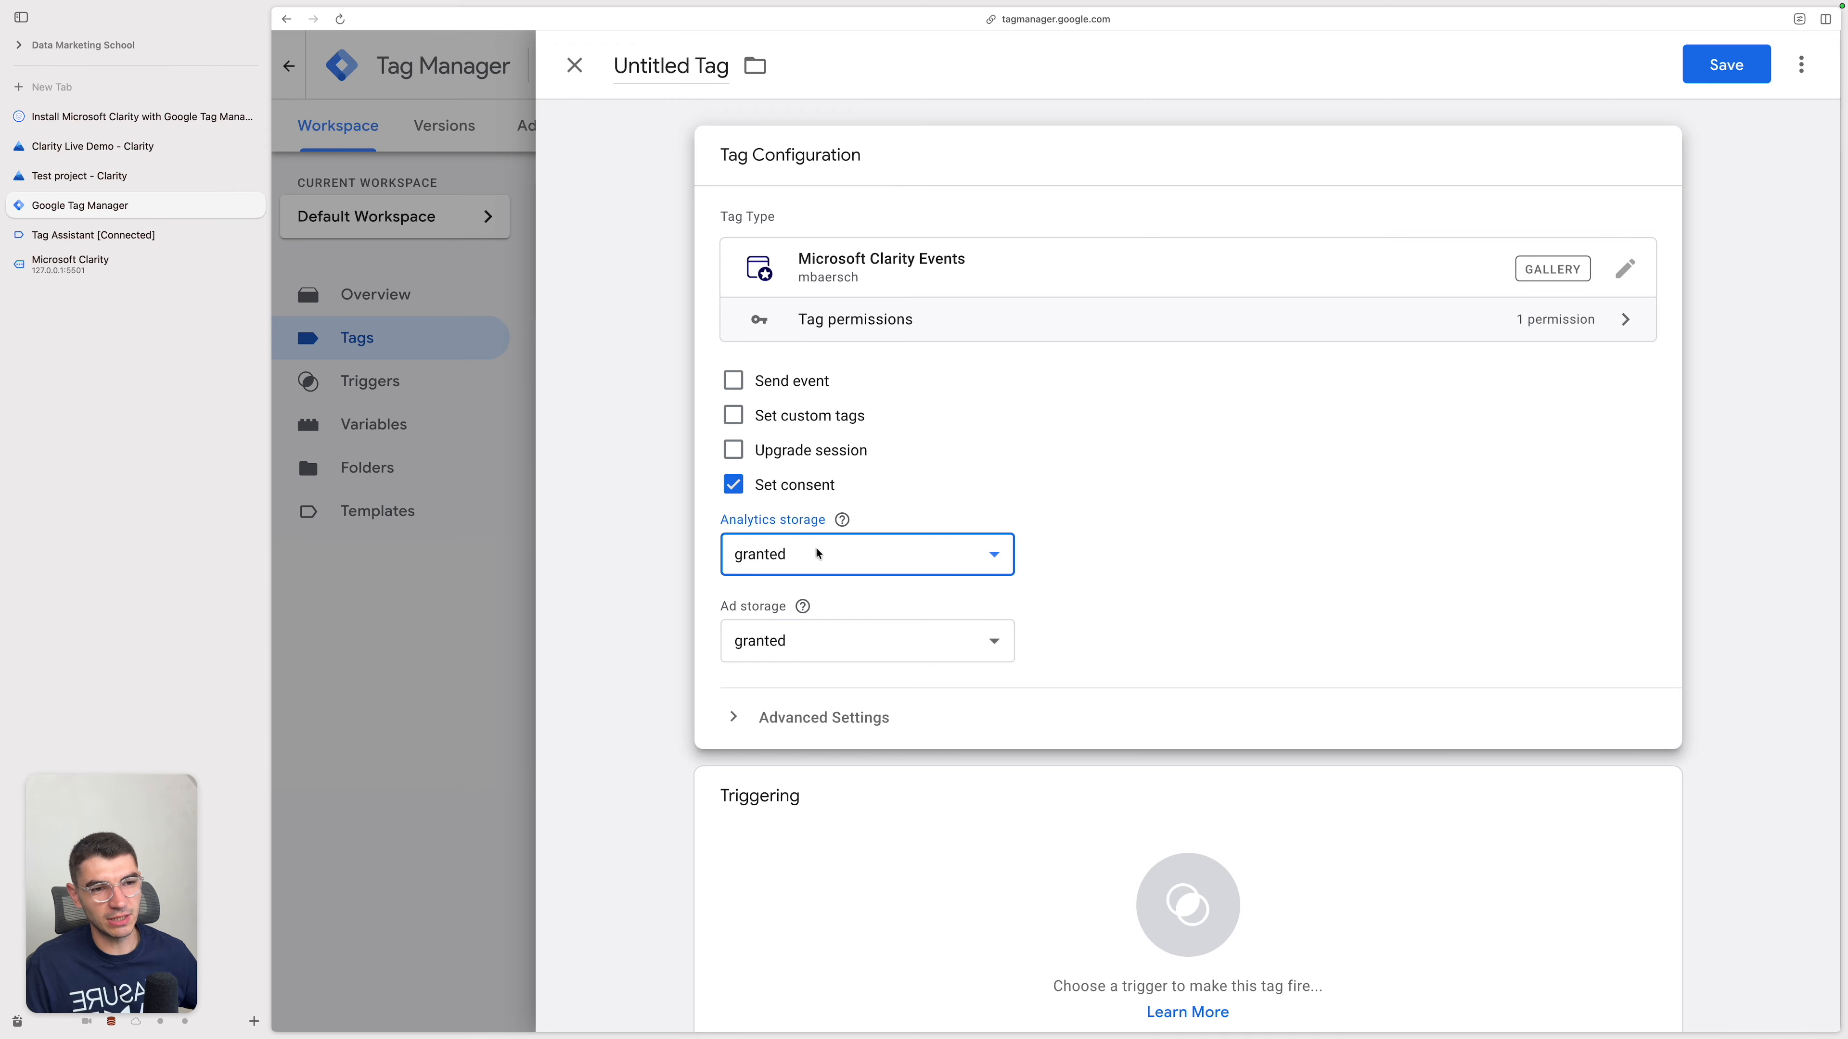
Step: Add a new Custom Event trigger to the tag with the event name consent_update, firing on all custom events
click(1011, 868)
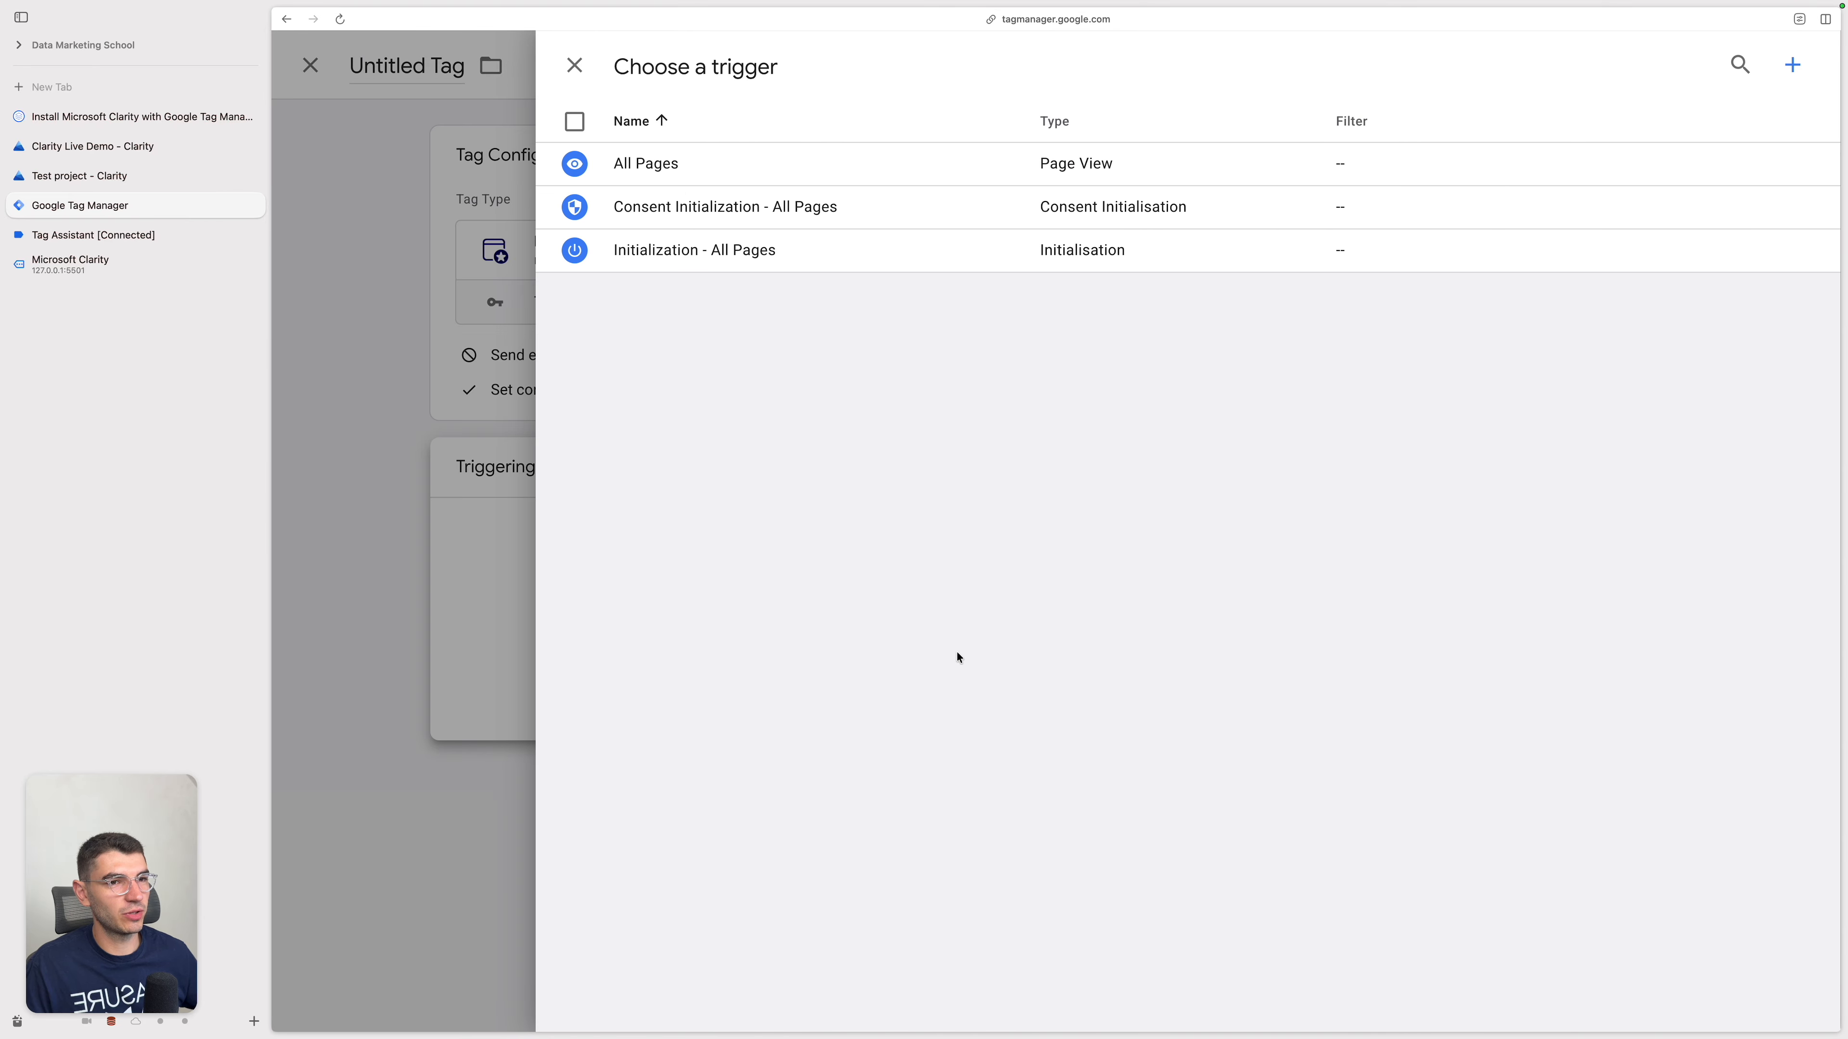
click(1793, 64)
click(1344, 281)
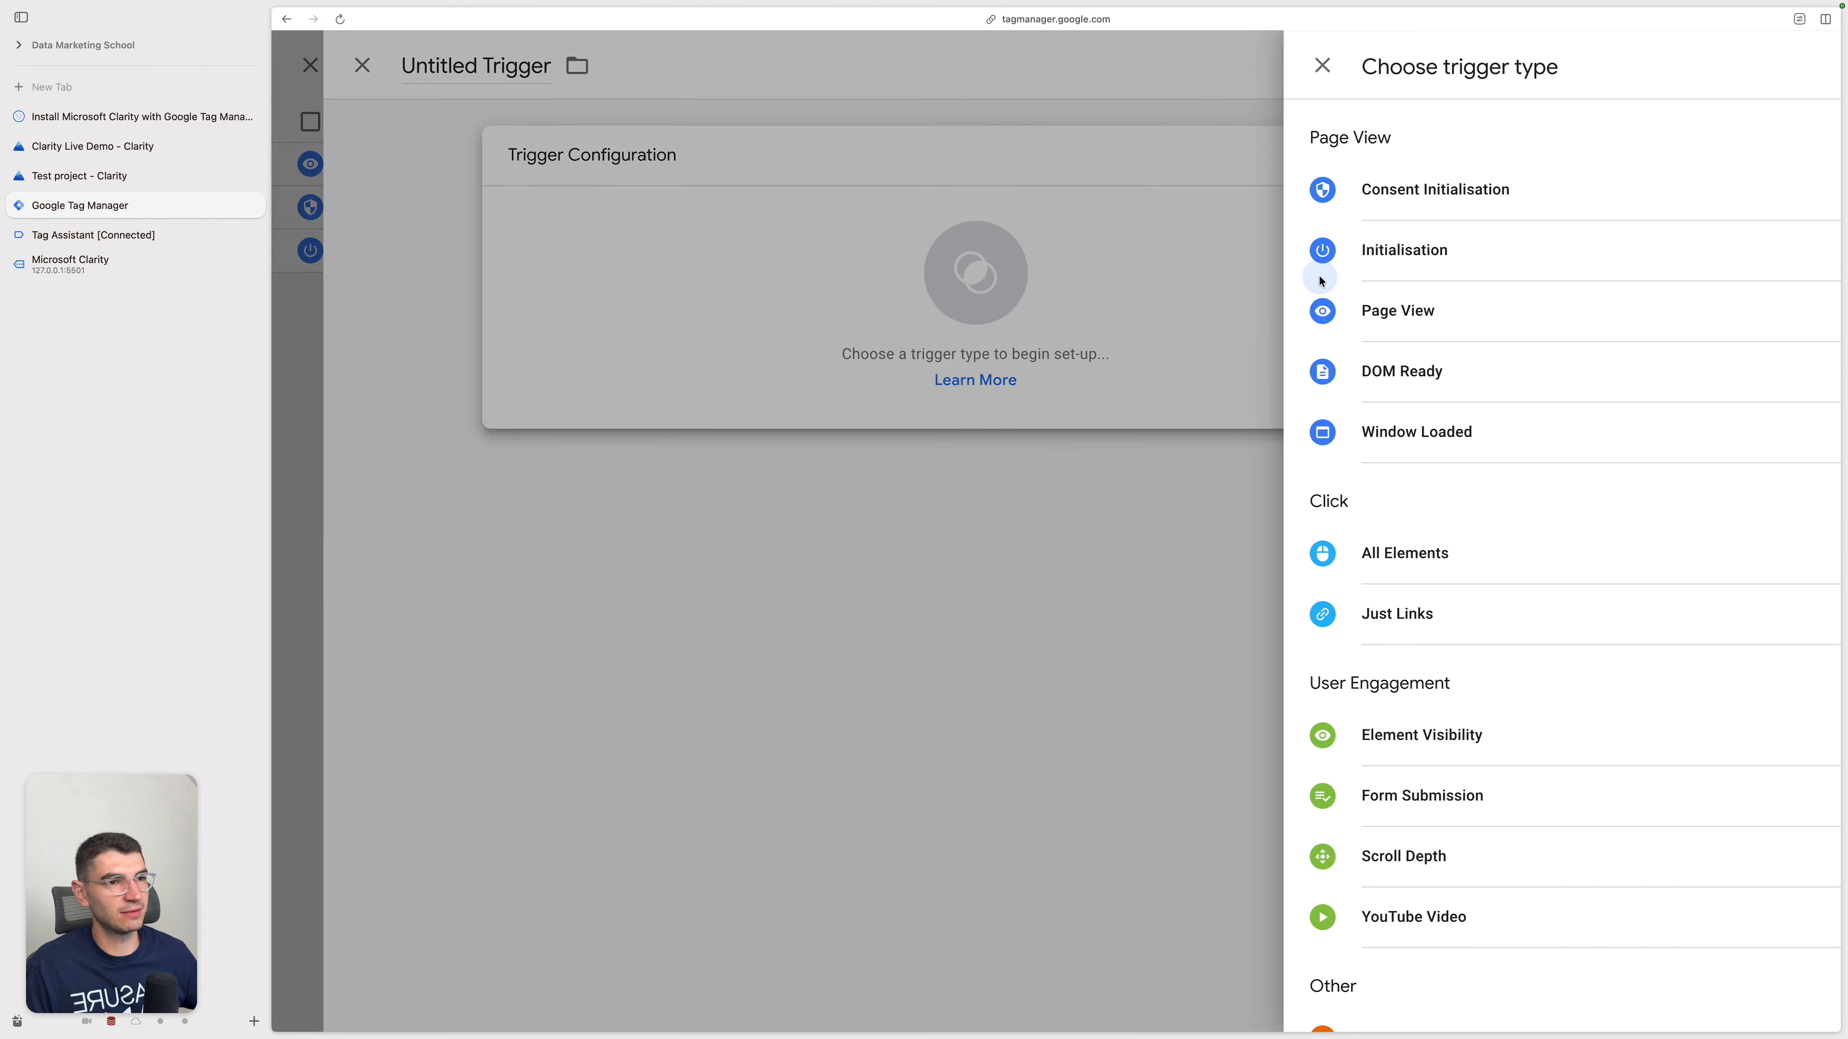
scroll(1398, 606, down, 4)
click(1329, 756)
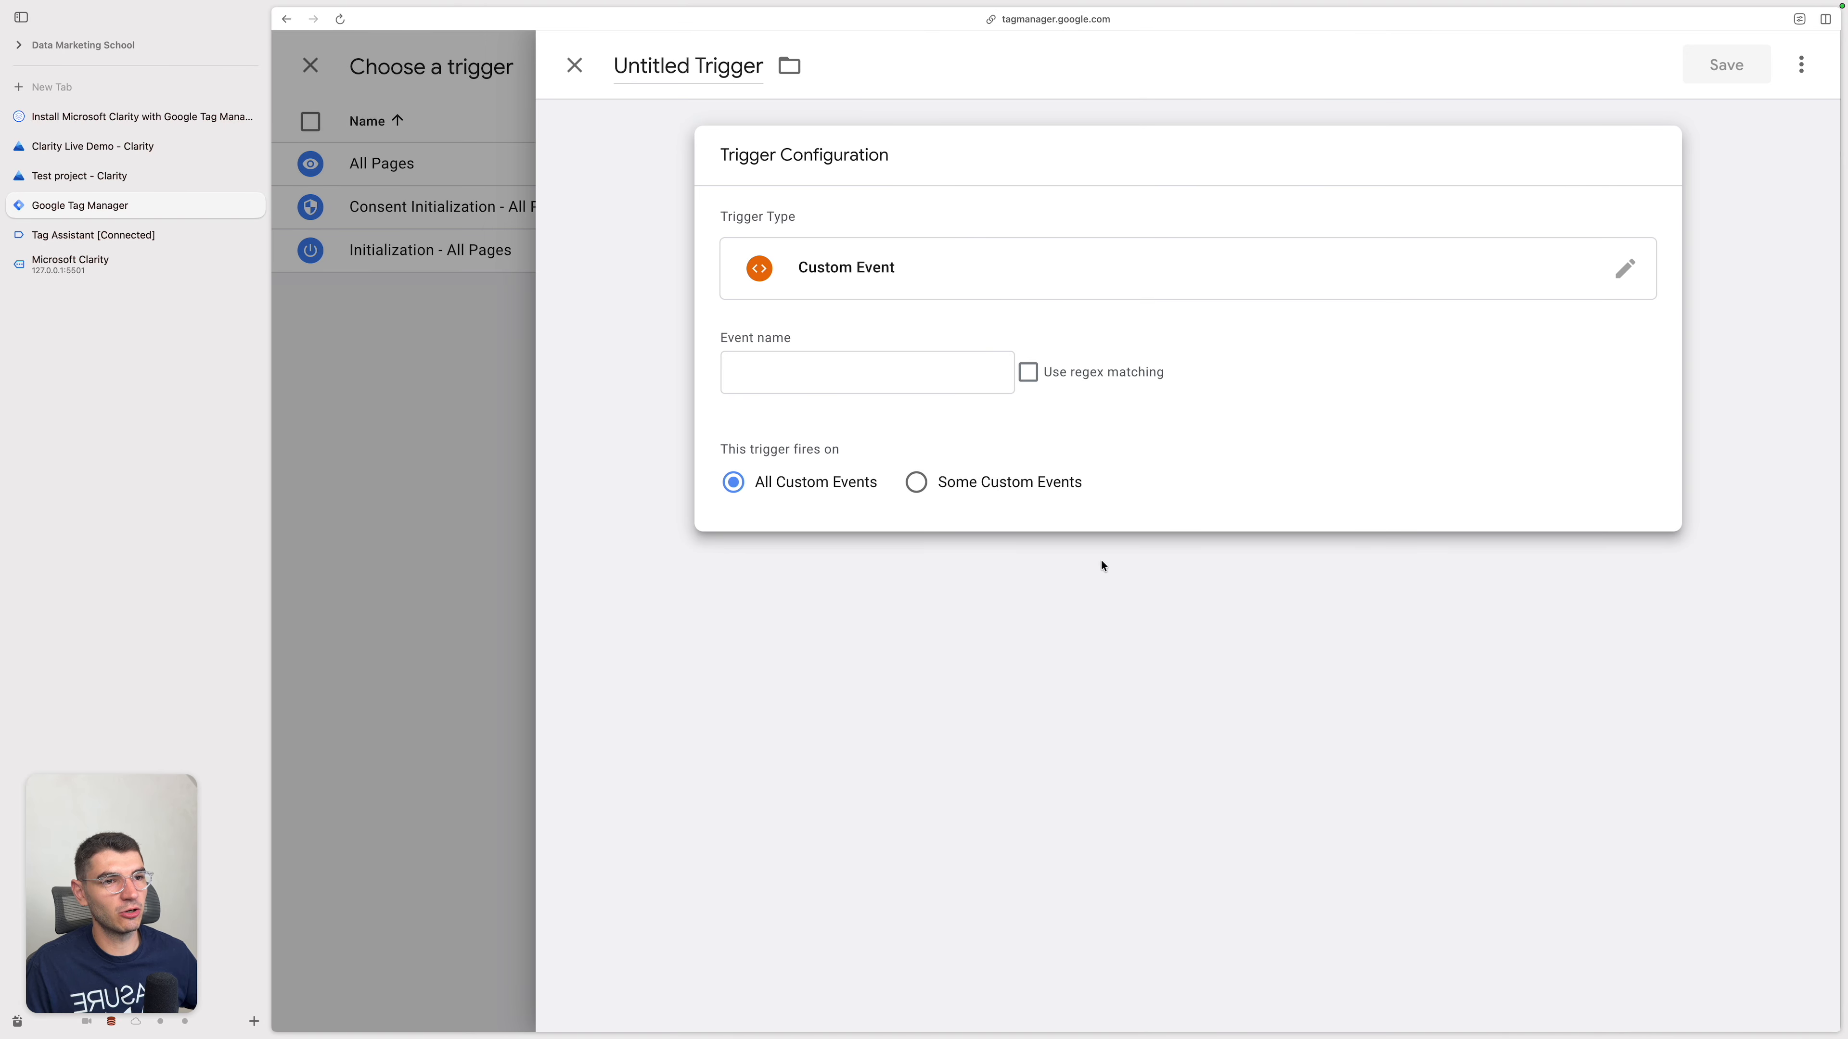
click(943, 384)
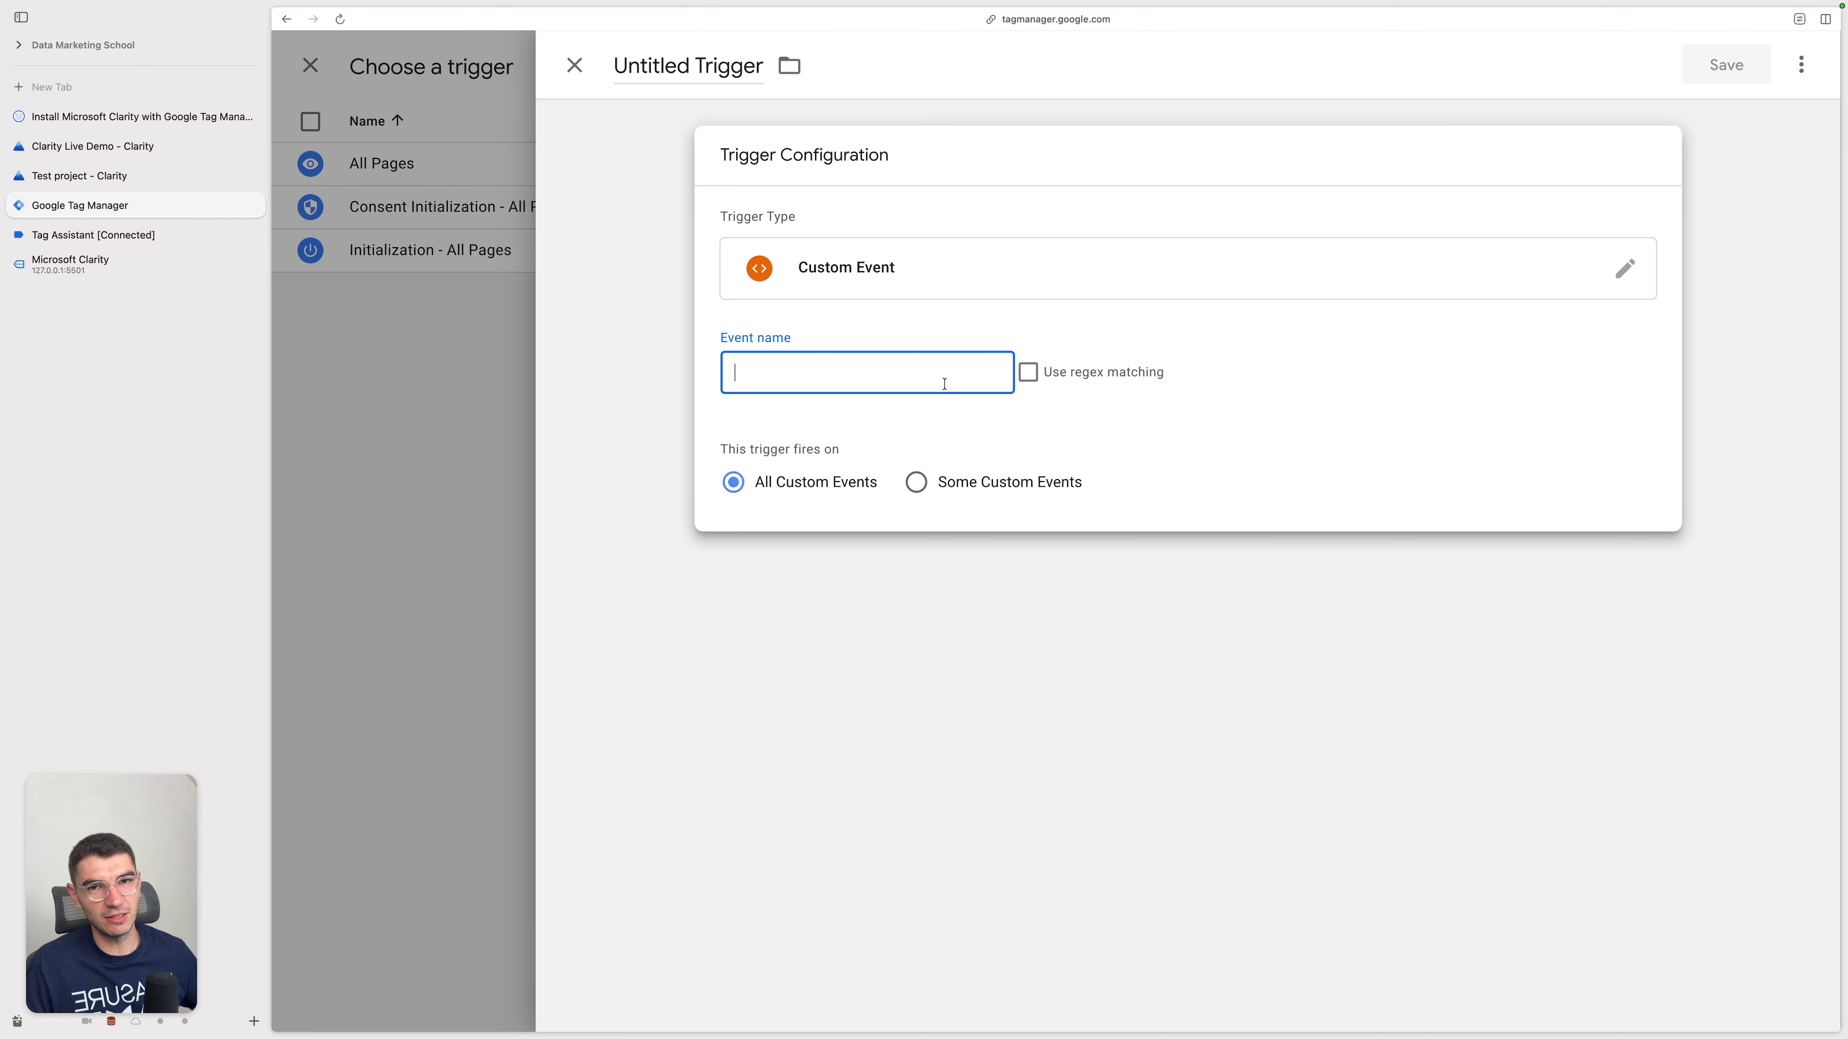
text(consent)
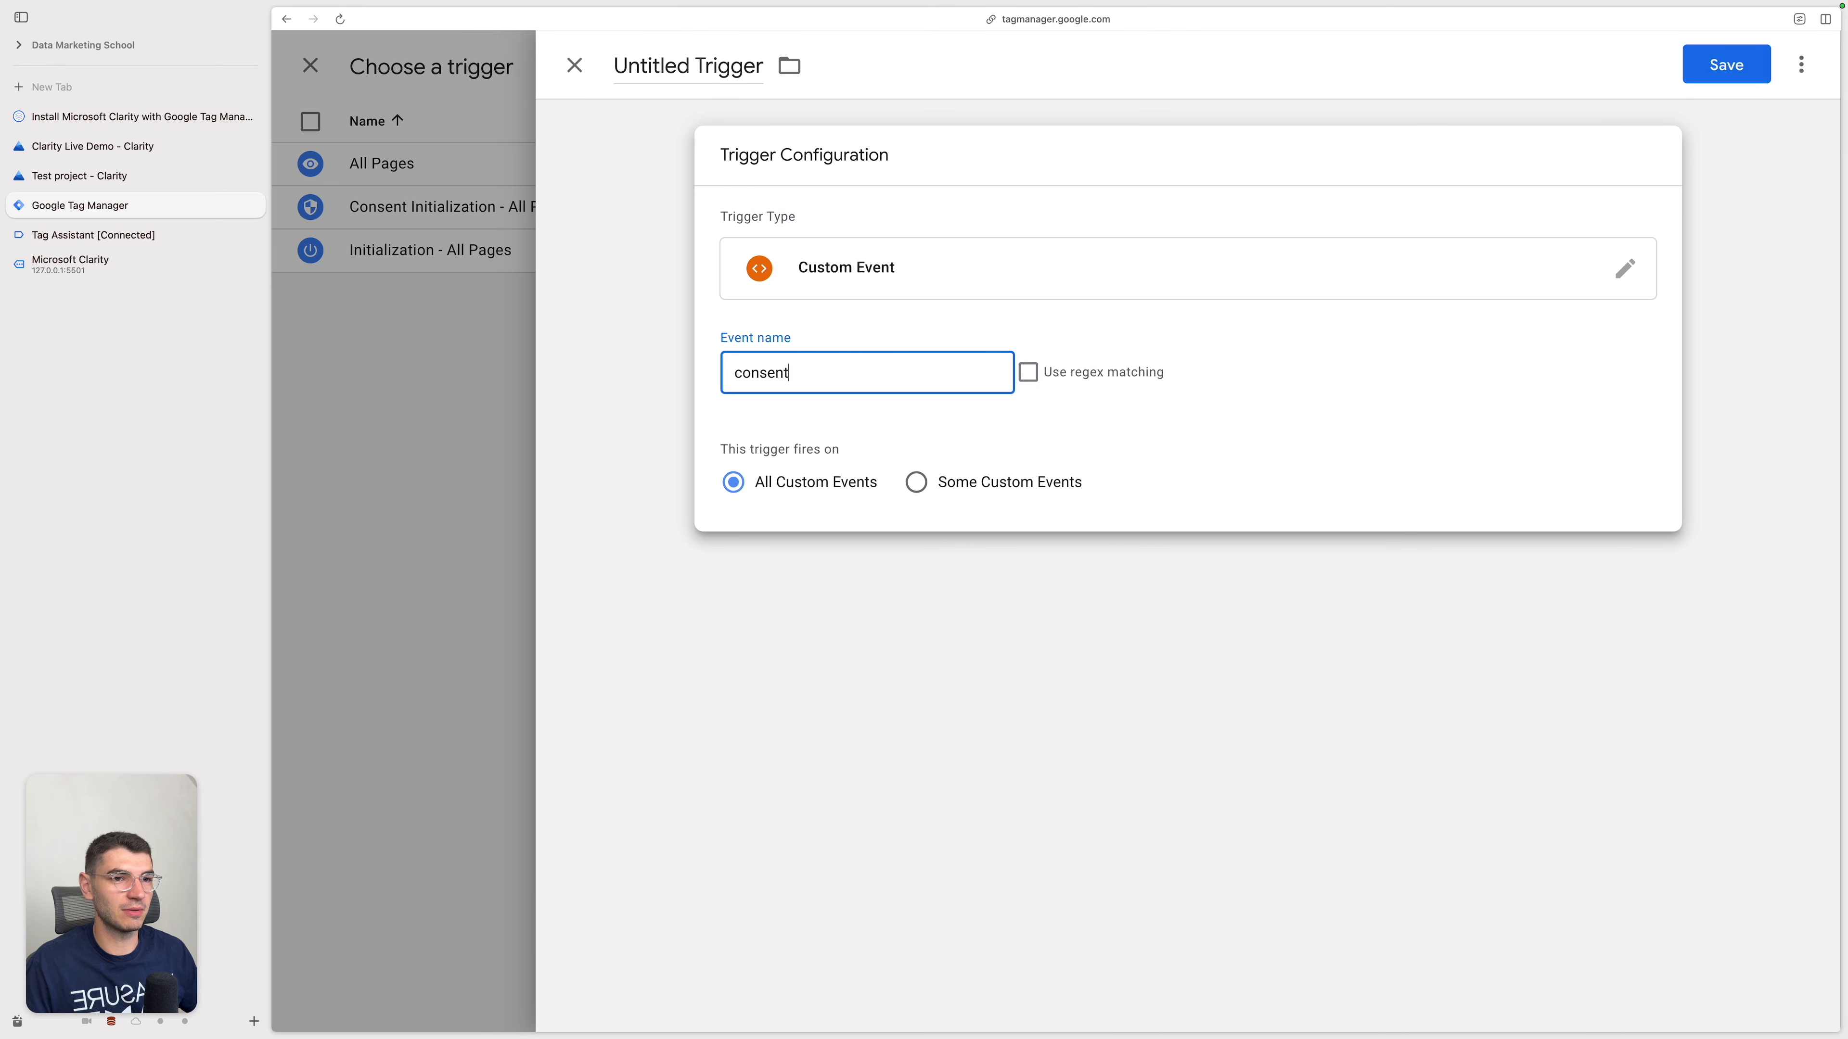
text(_update)
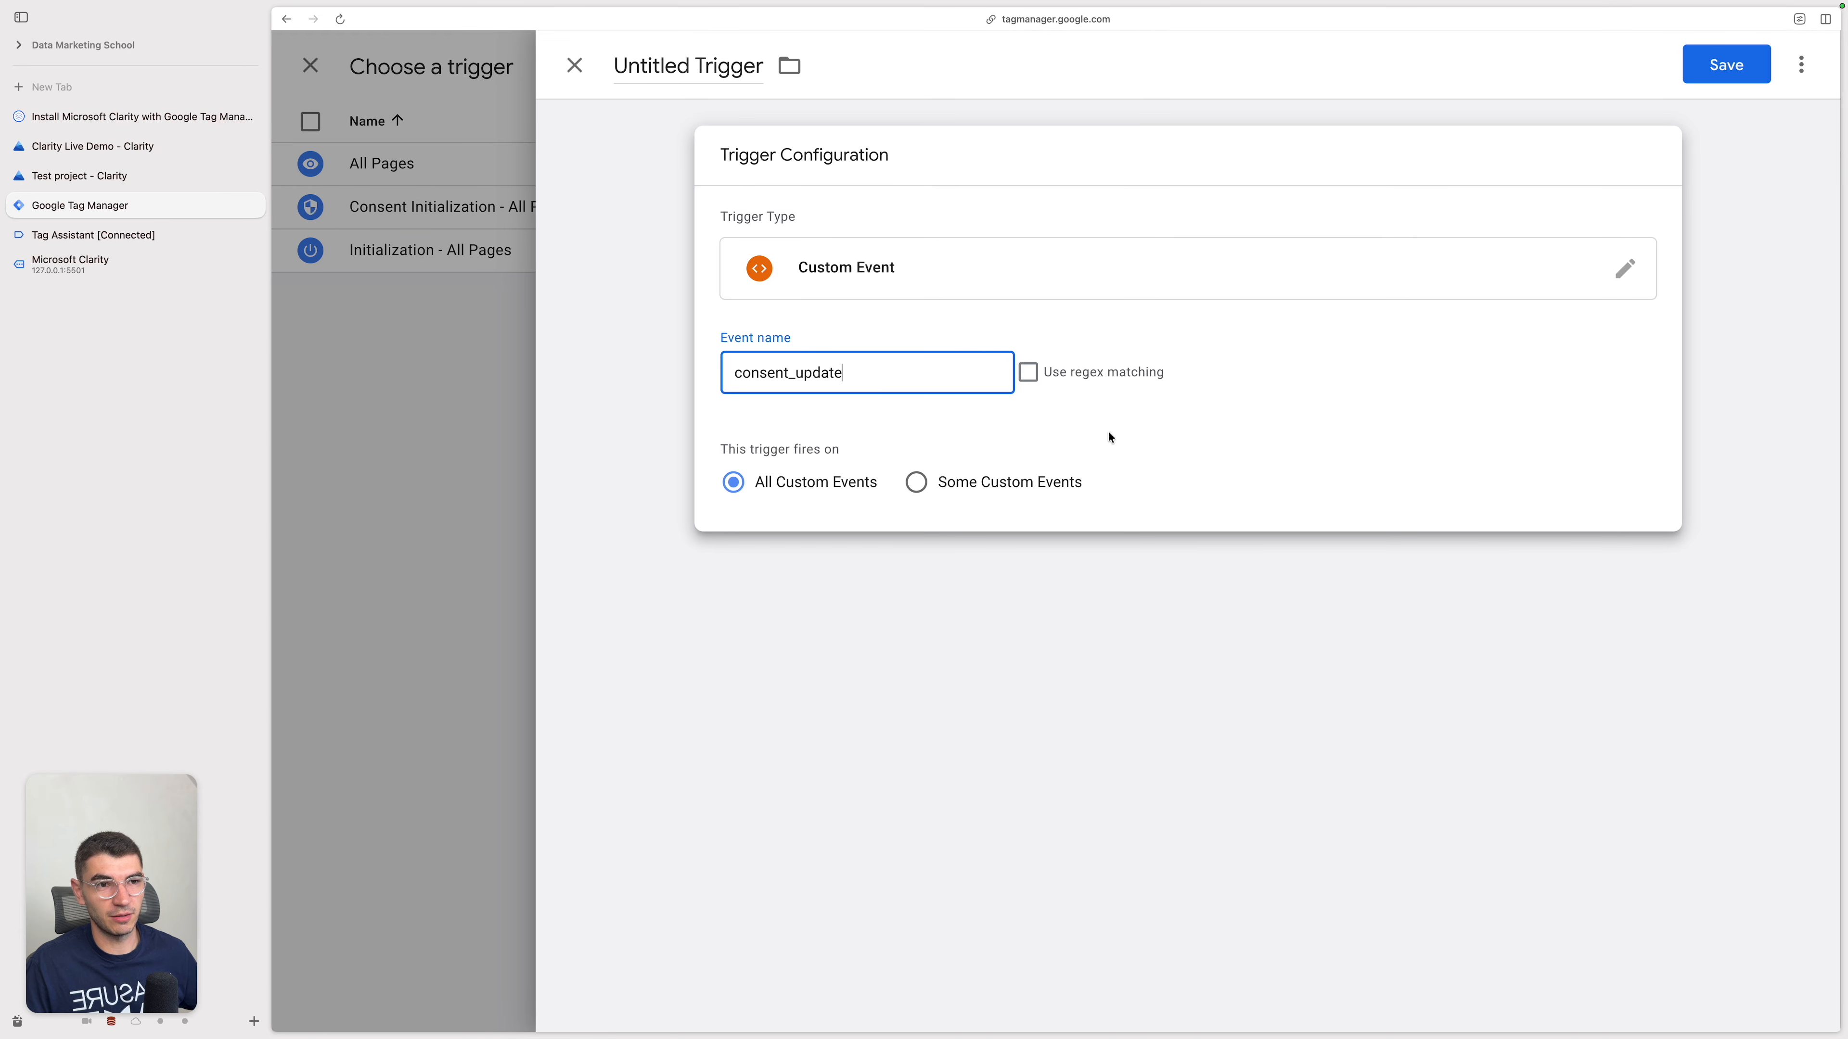
Step: Name the new trigger DLE - consent_update
click(726, 64)
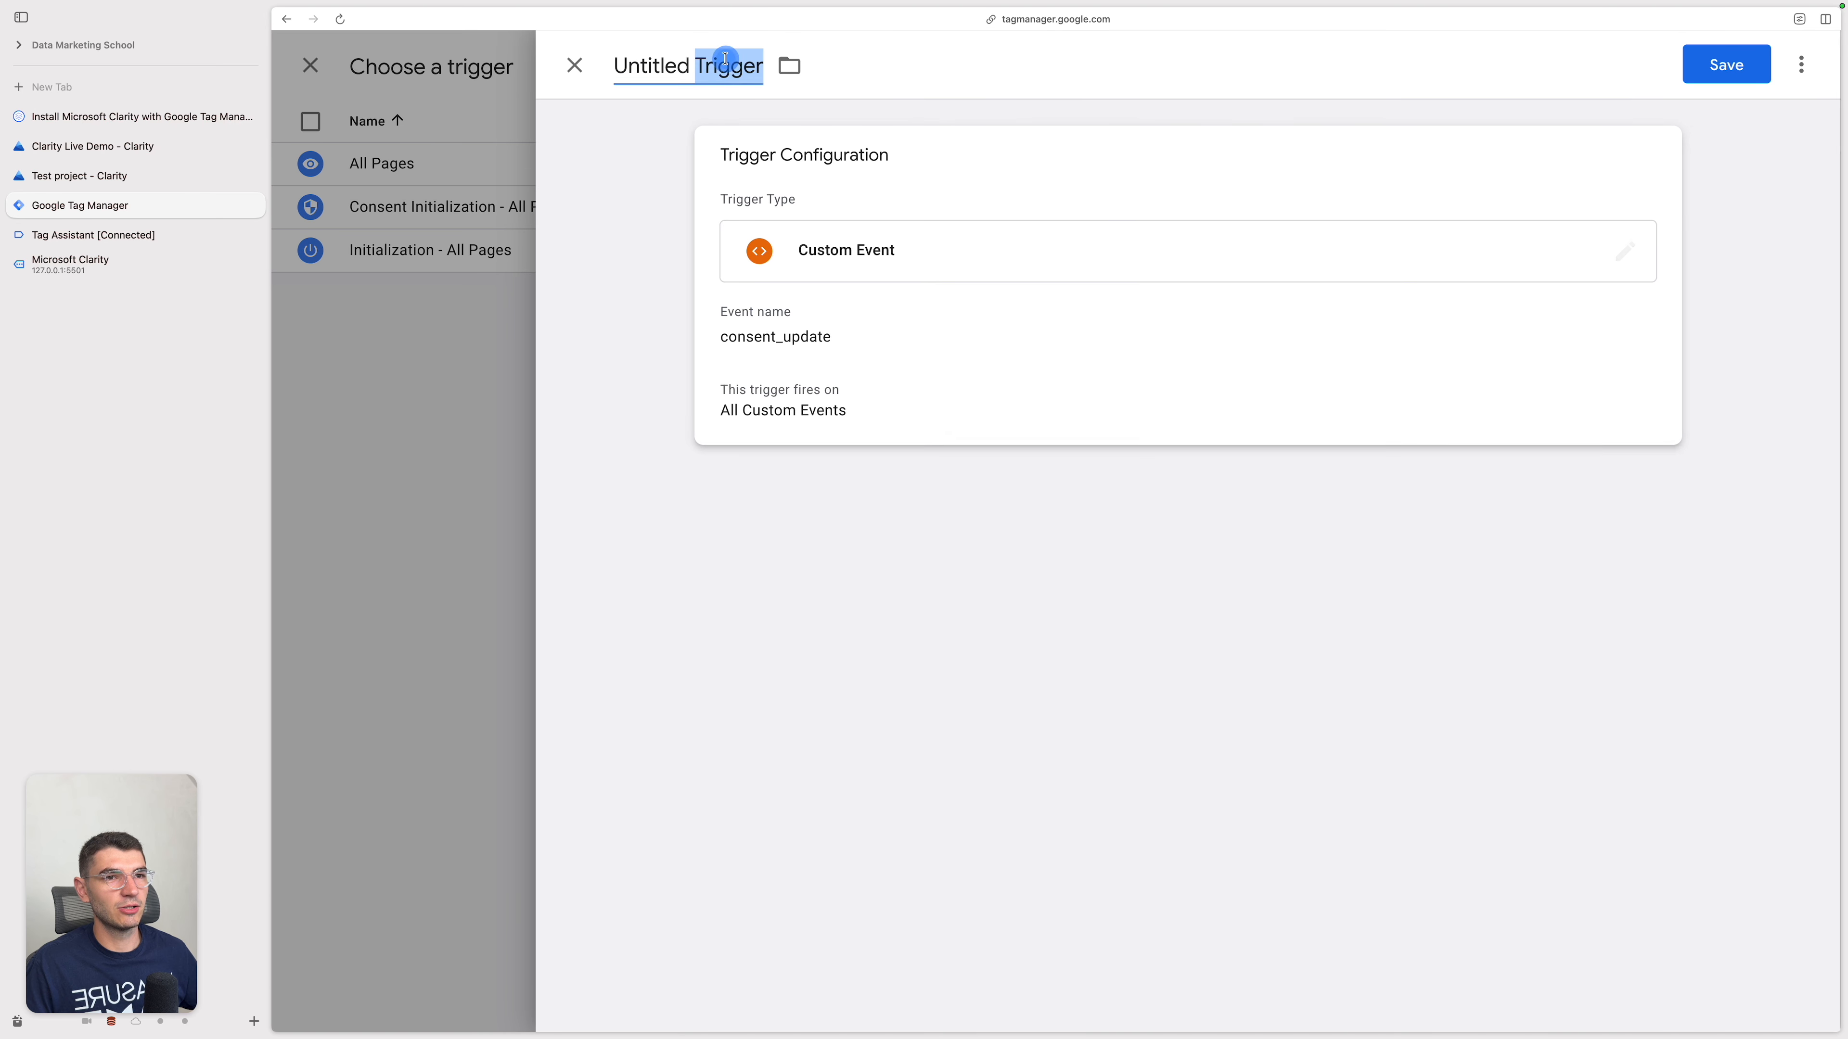
click(806, 351)
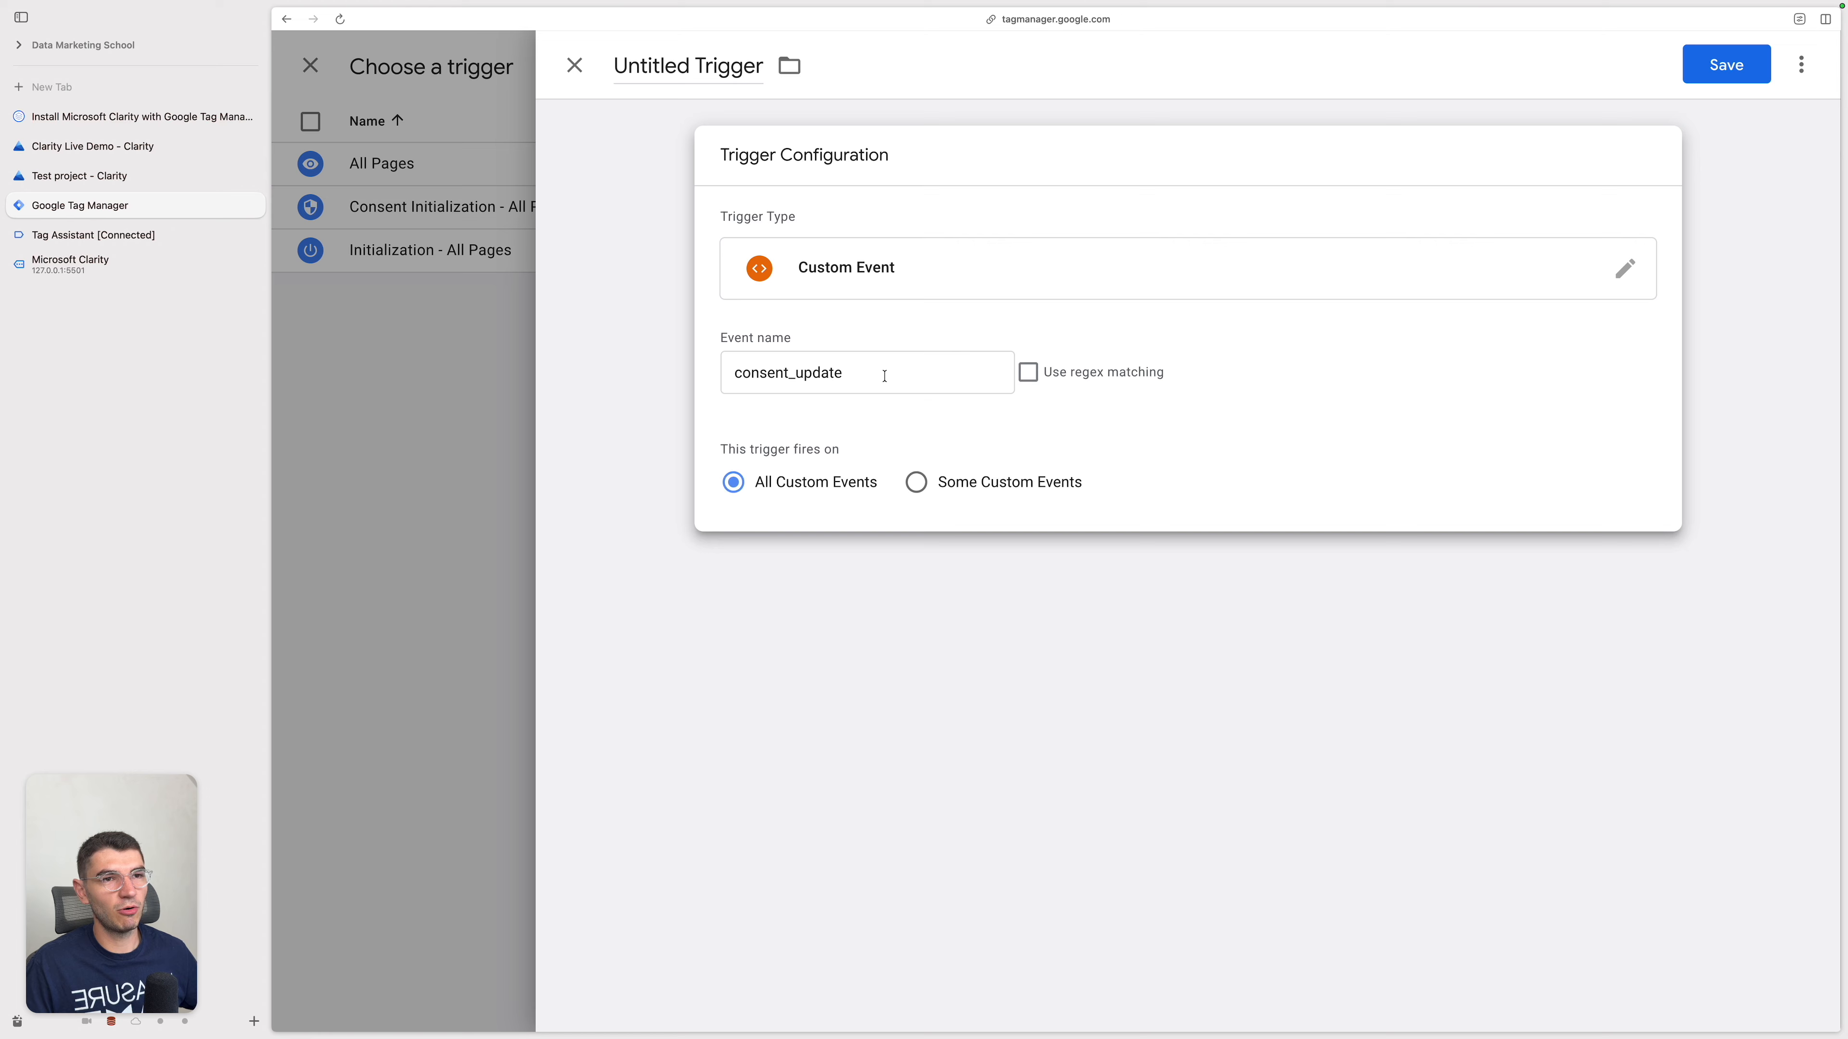
click(701, 63)
triple_click(722, 64)
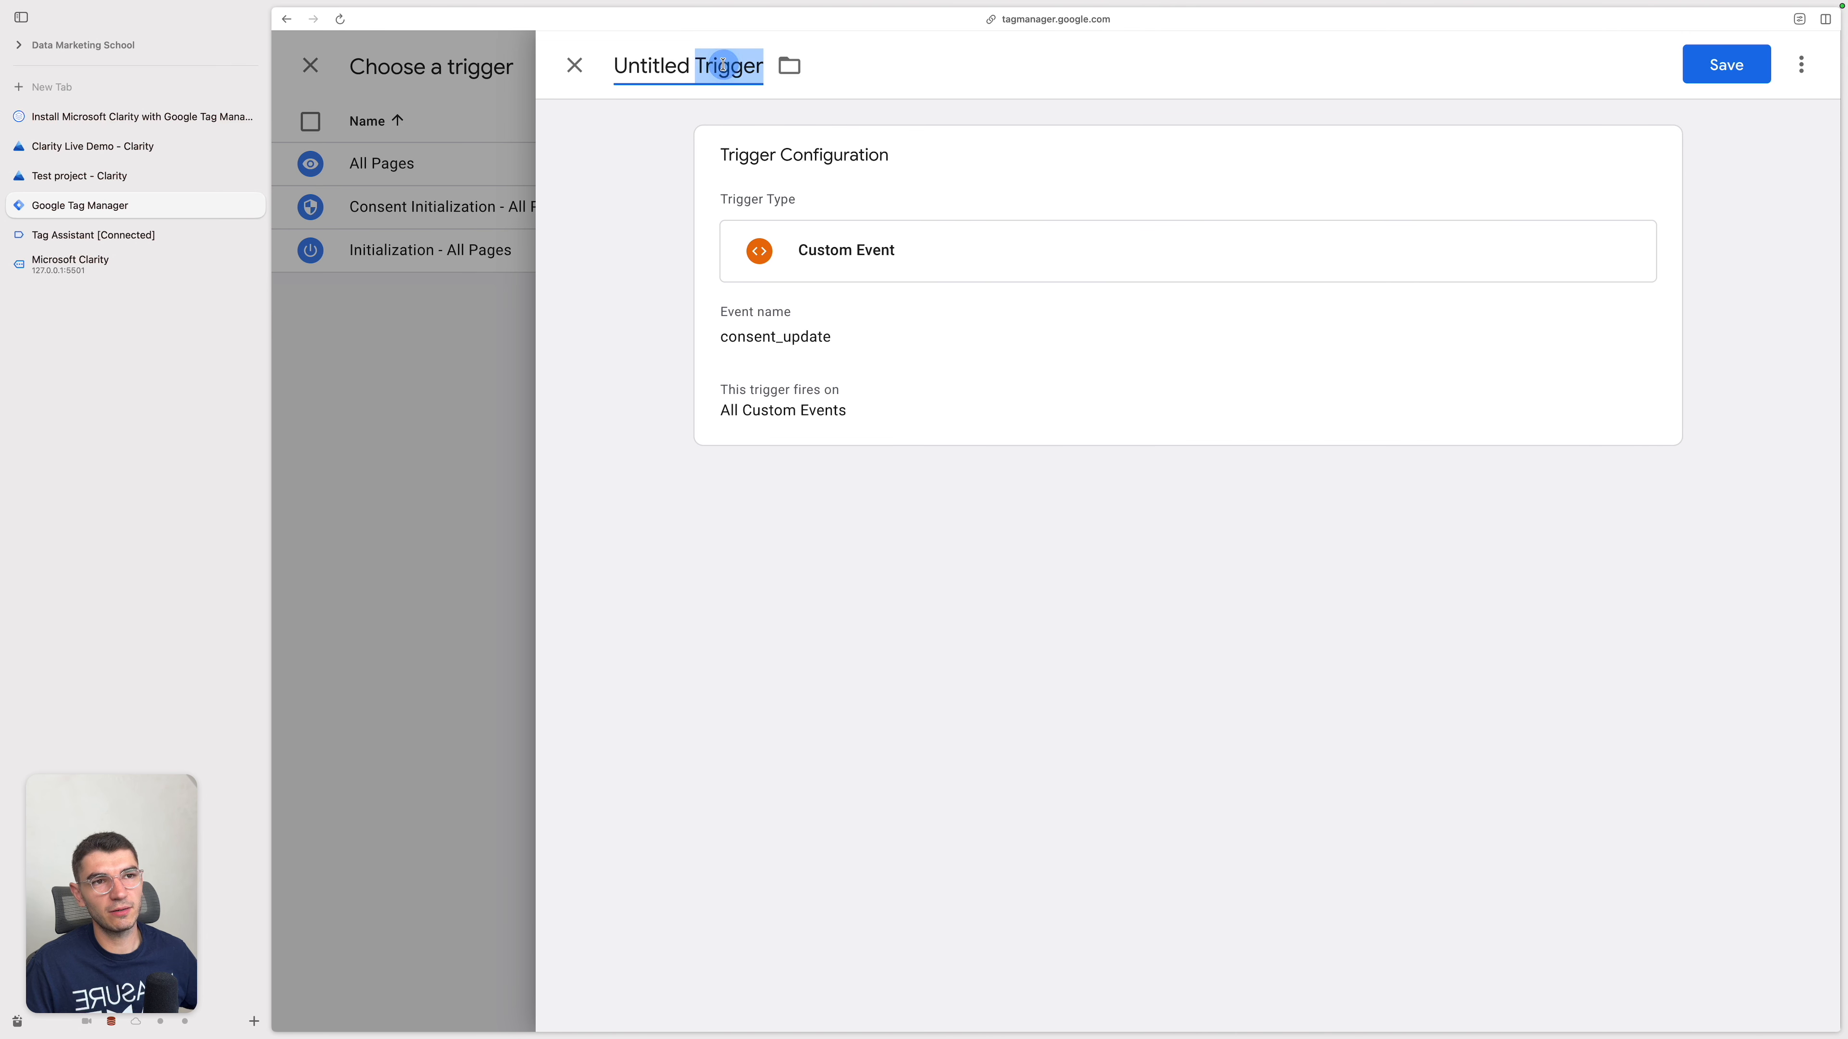
text(DKL)
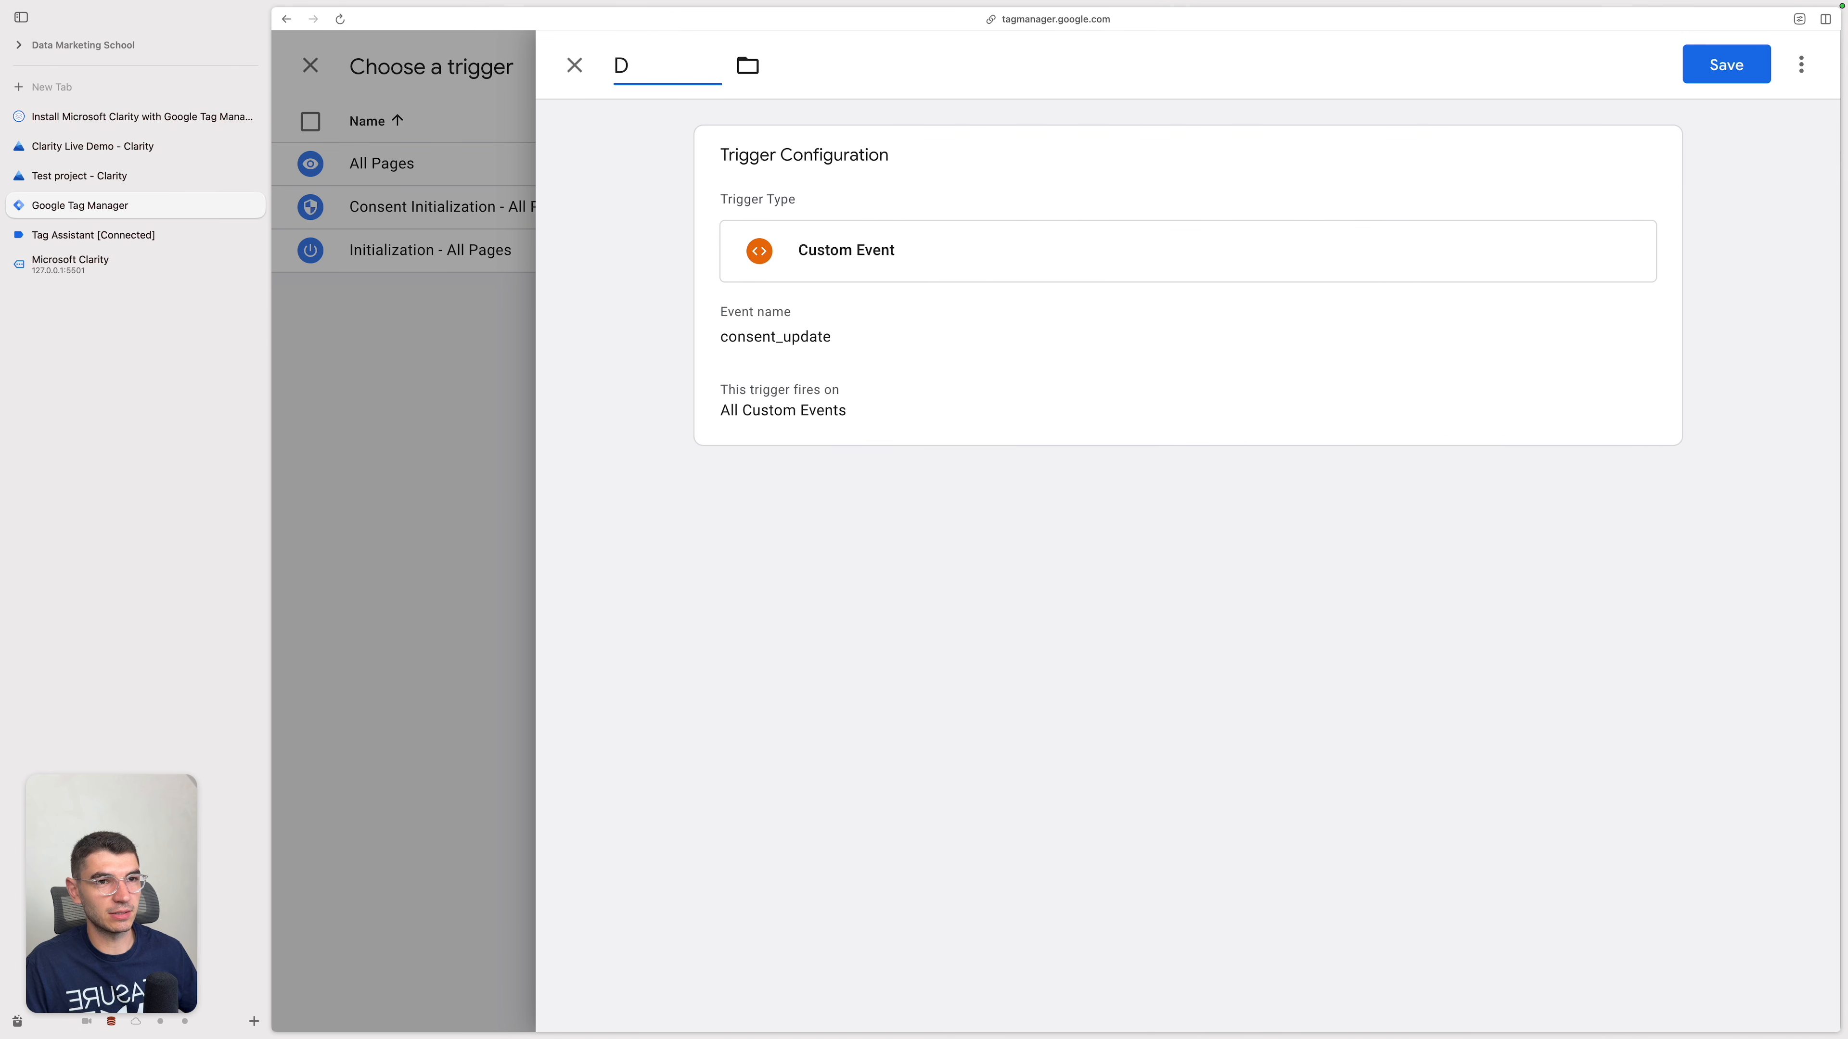
text(LE)
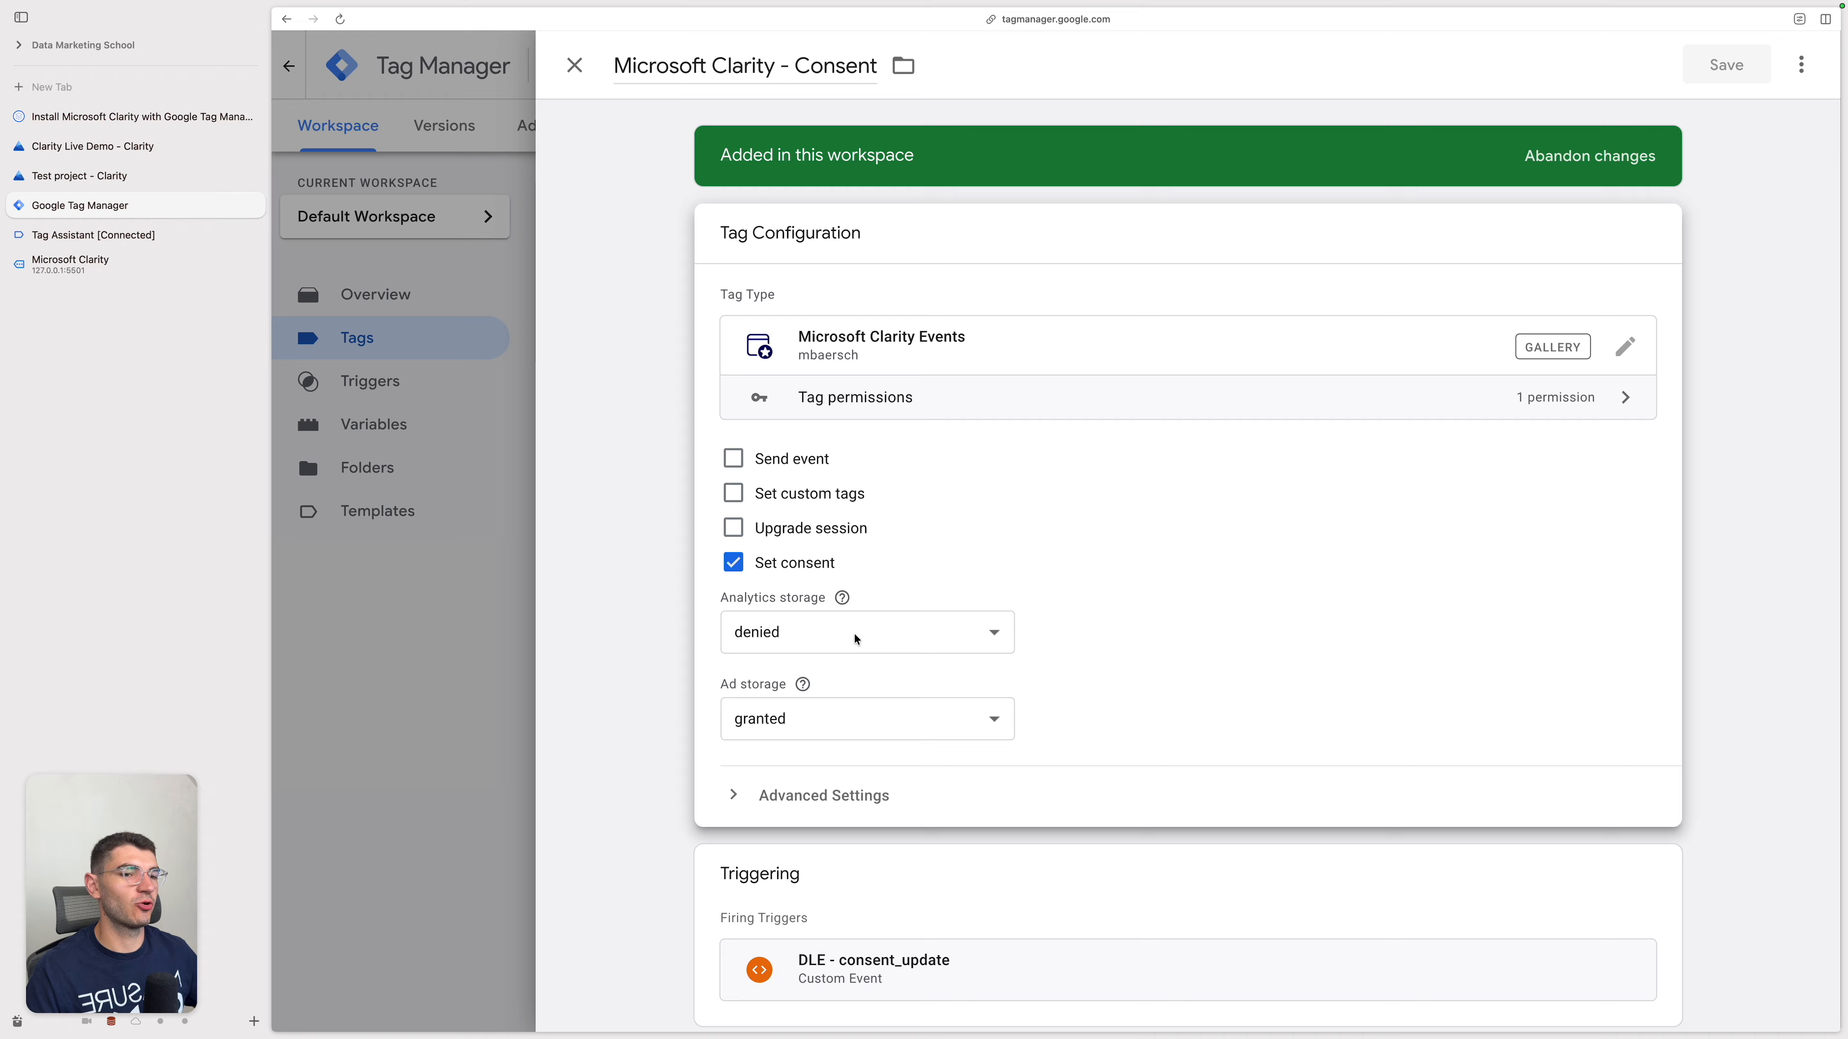
Step: Assign a new Data Layer Variable to Analytics storage, reading analytics and saved as DLV - analytics
click(854, 633)
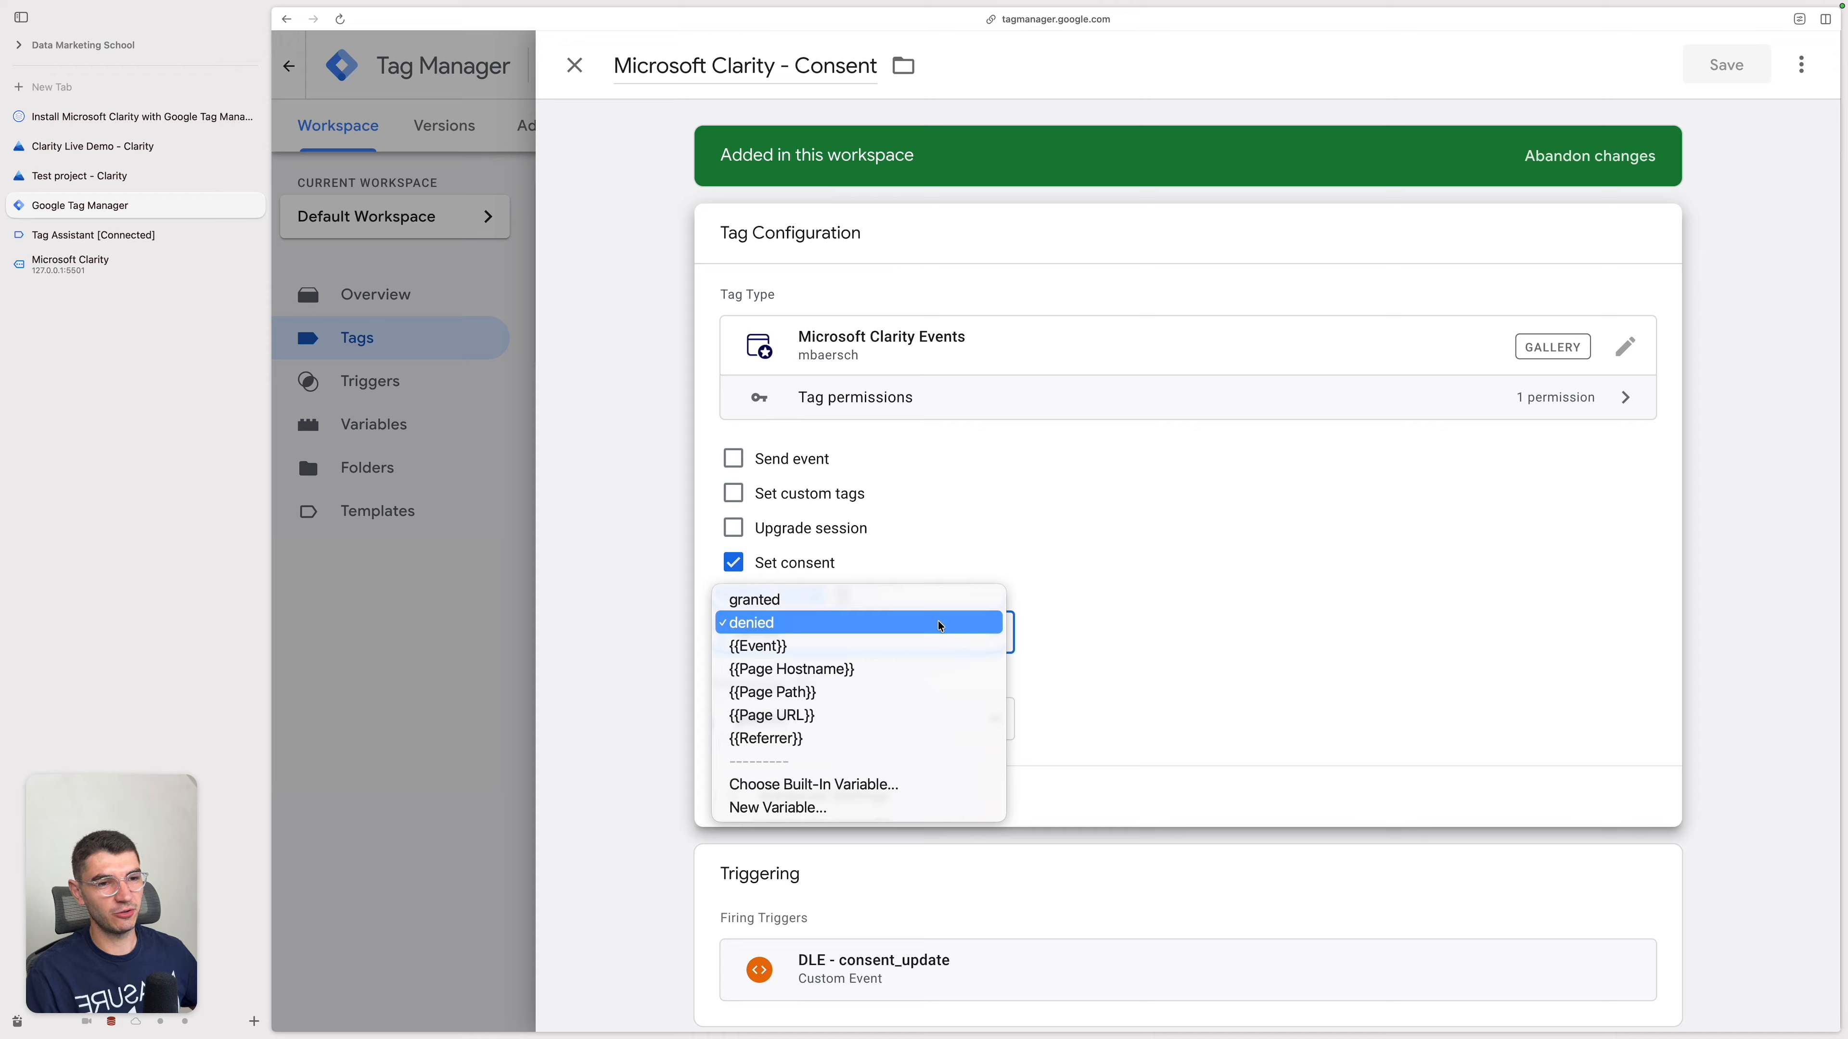
click(854, 811)
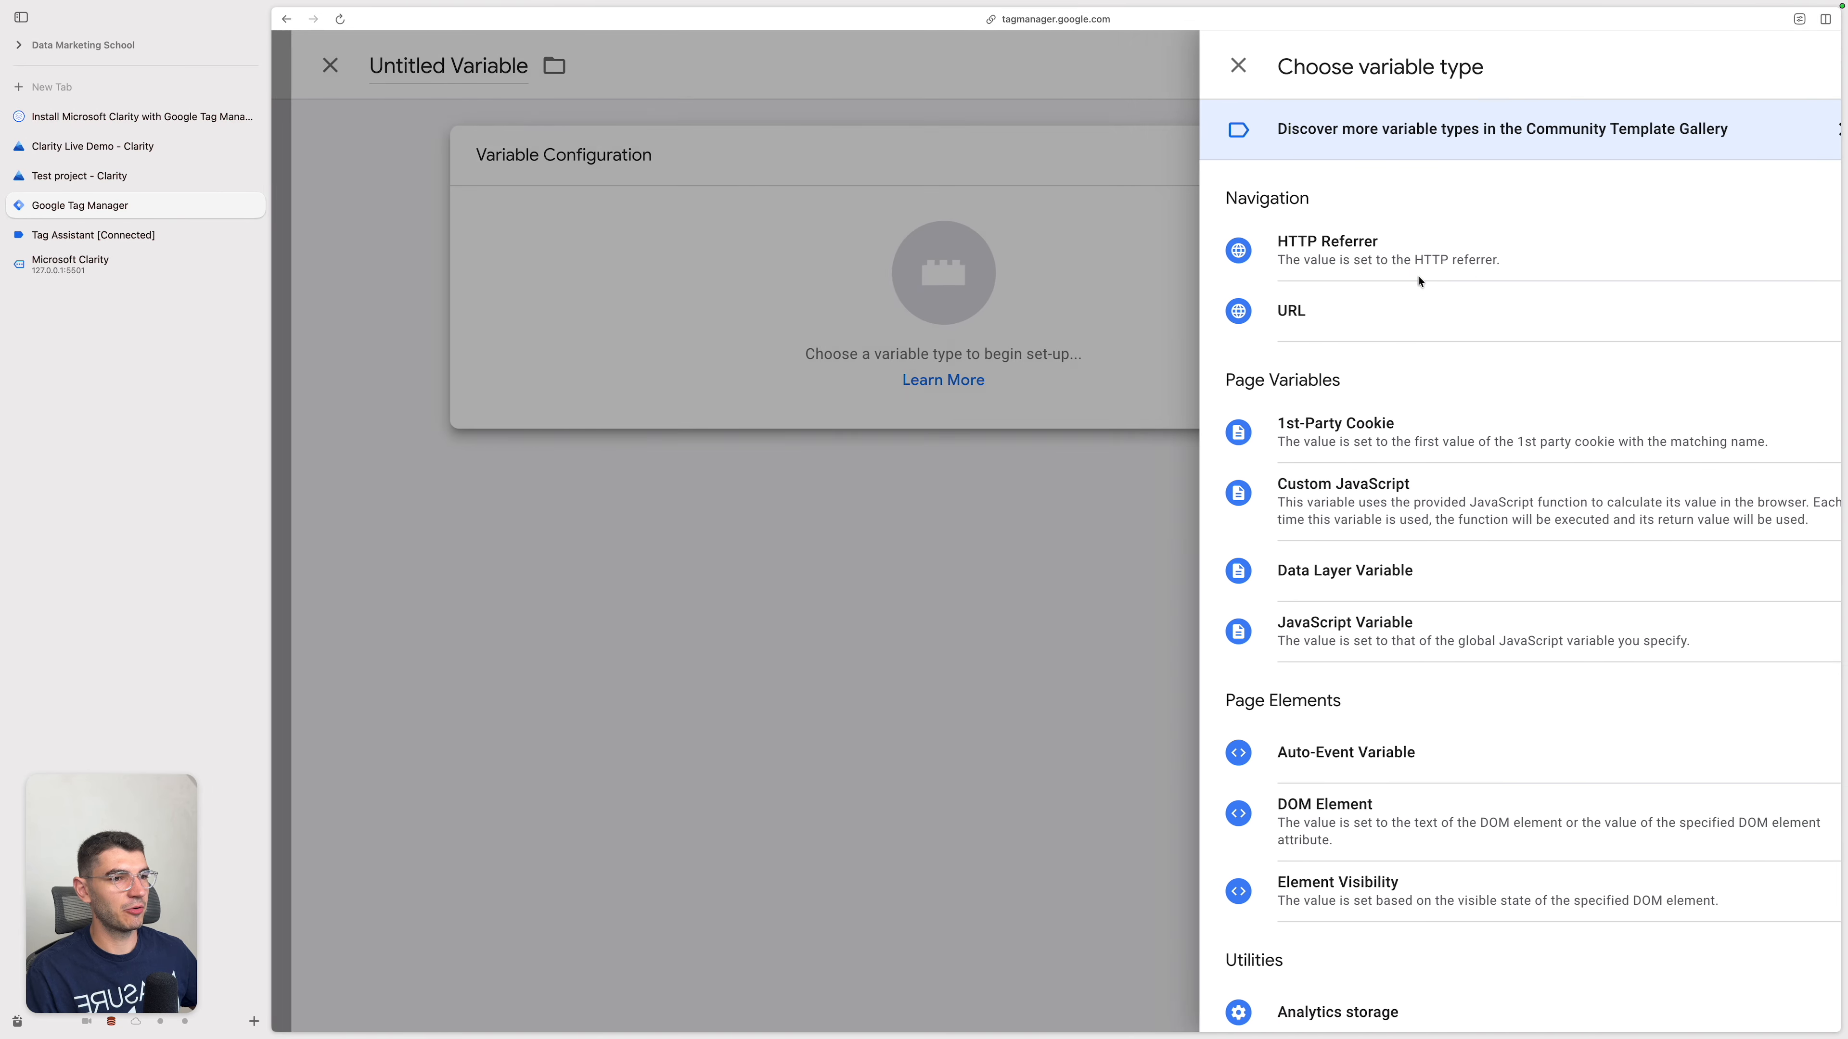
click(1306, 590)
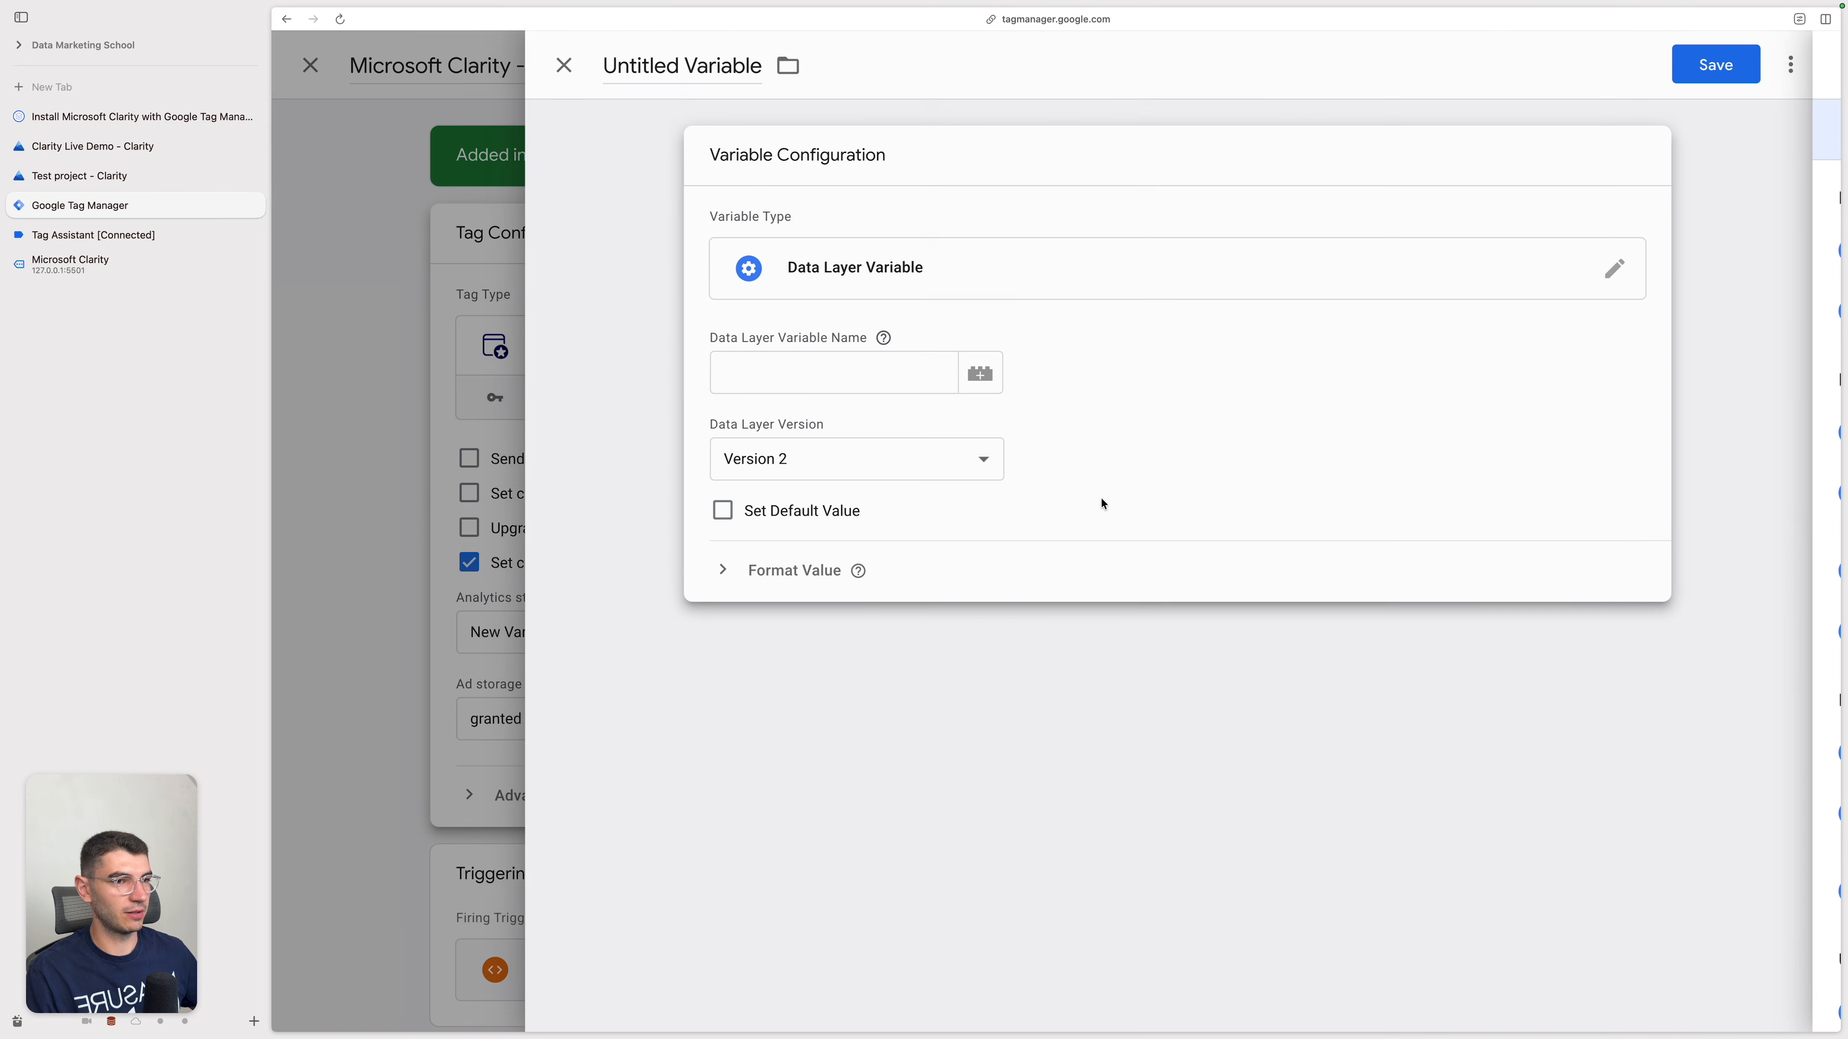
click(879, 375)
text(analy)
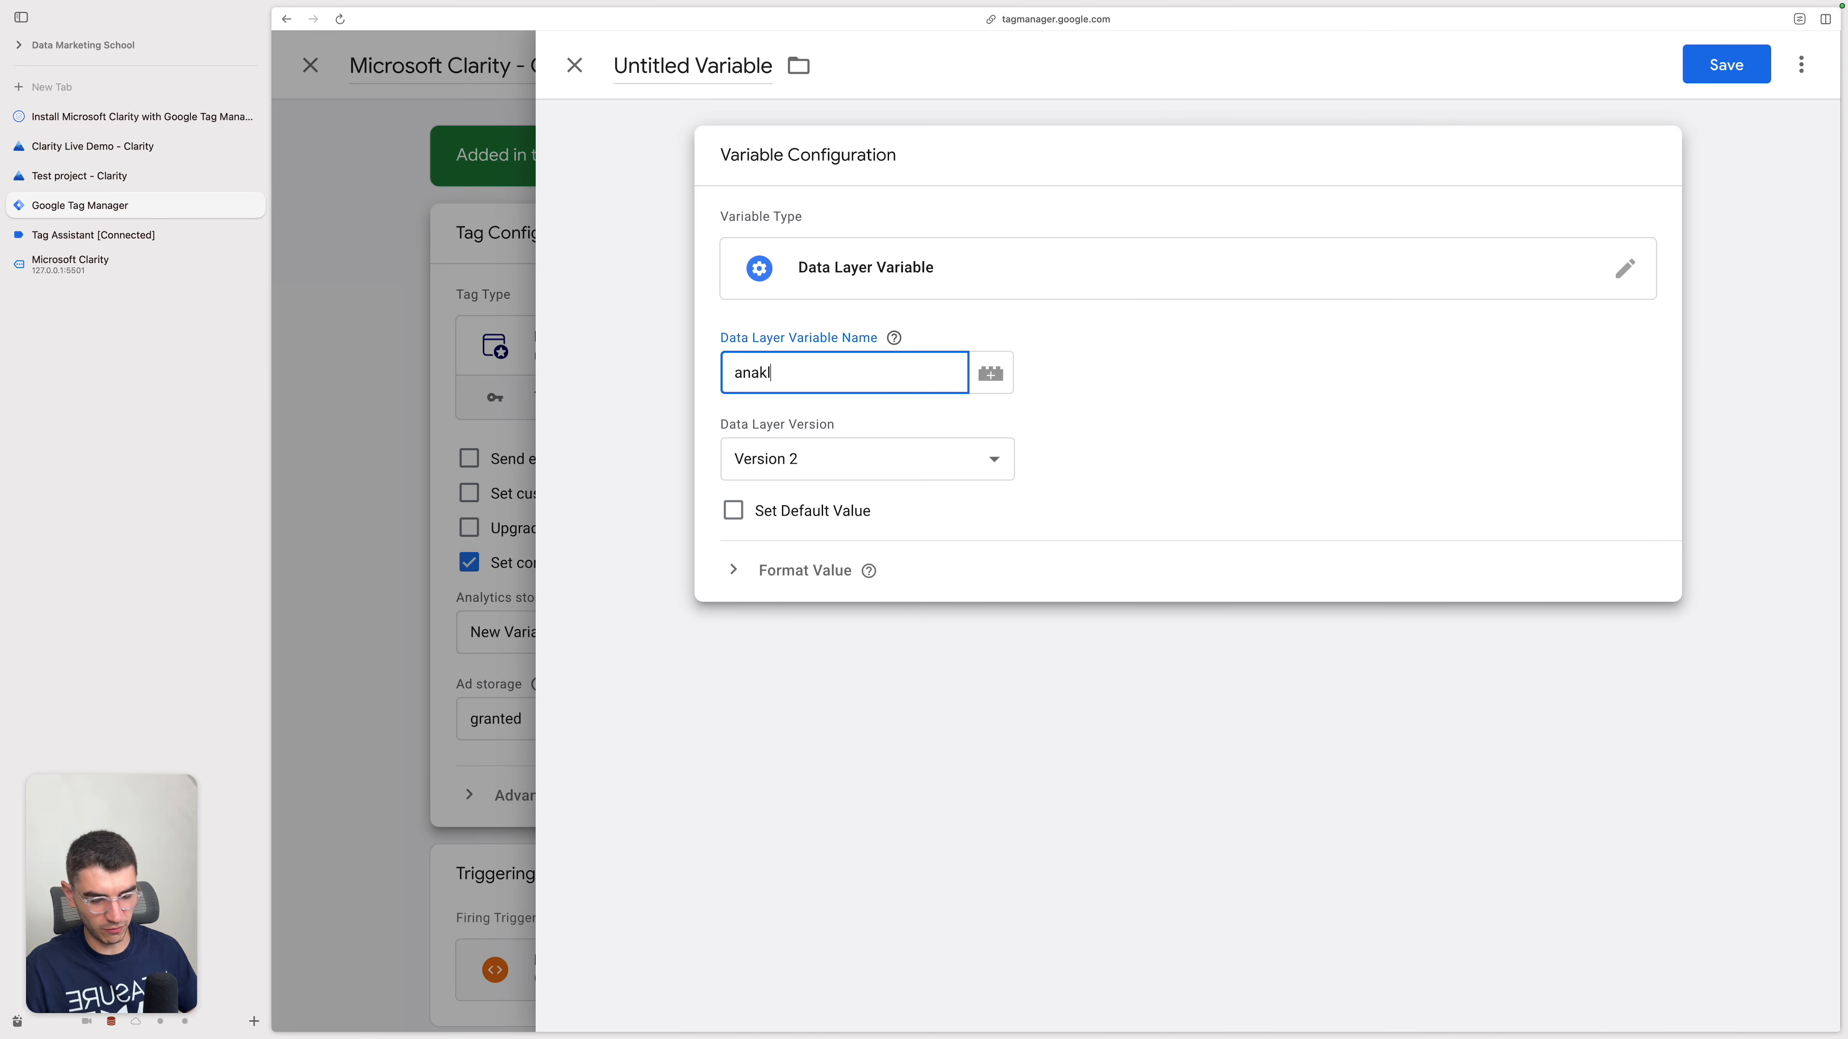
key(BackSpace)
key(BackSpace)
text(lytics)
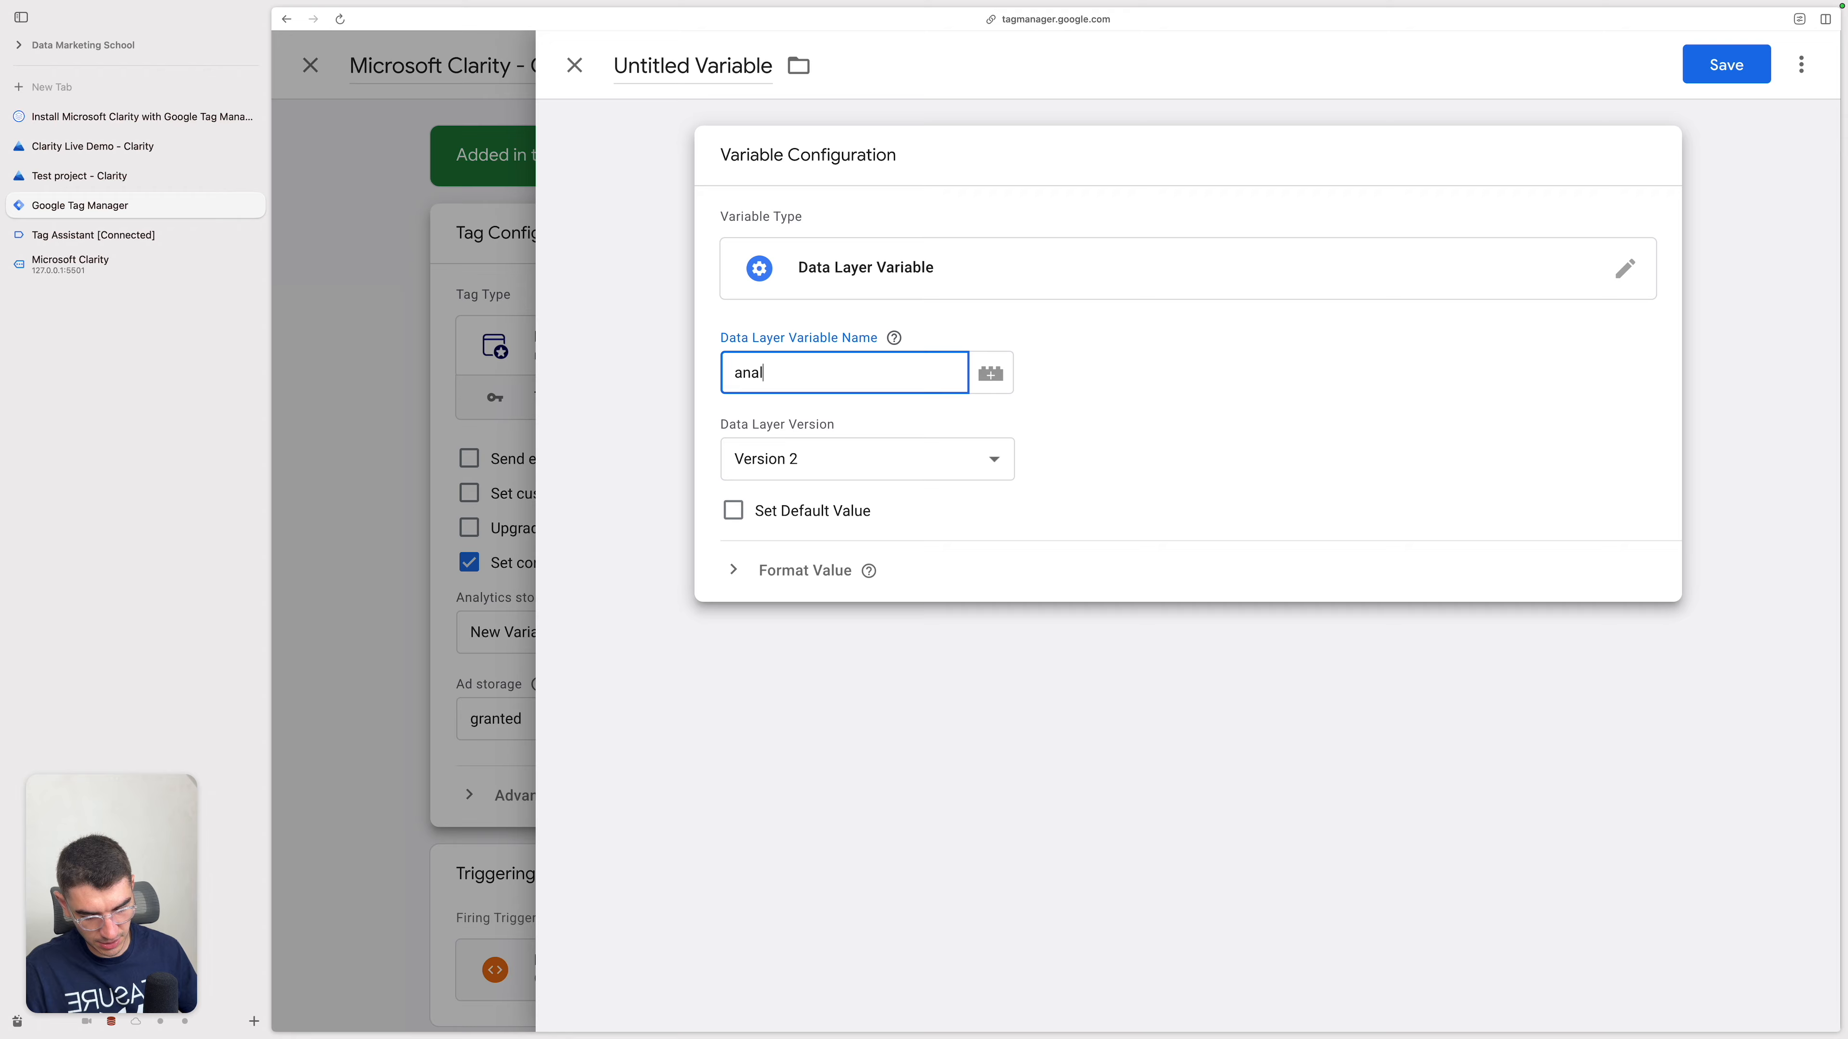
click(1474, 99)
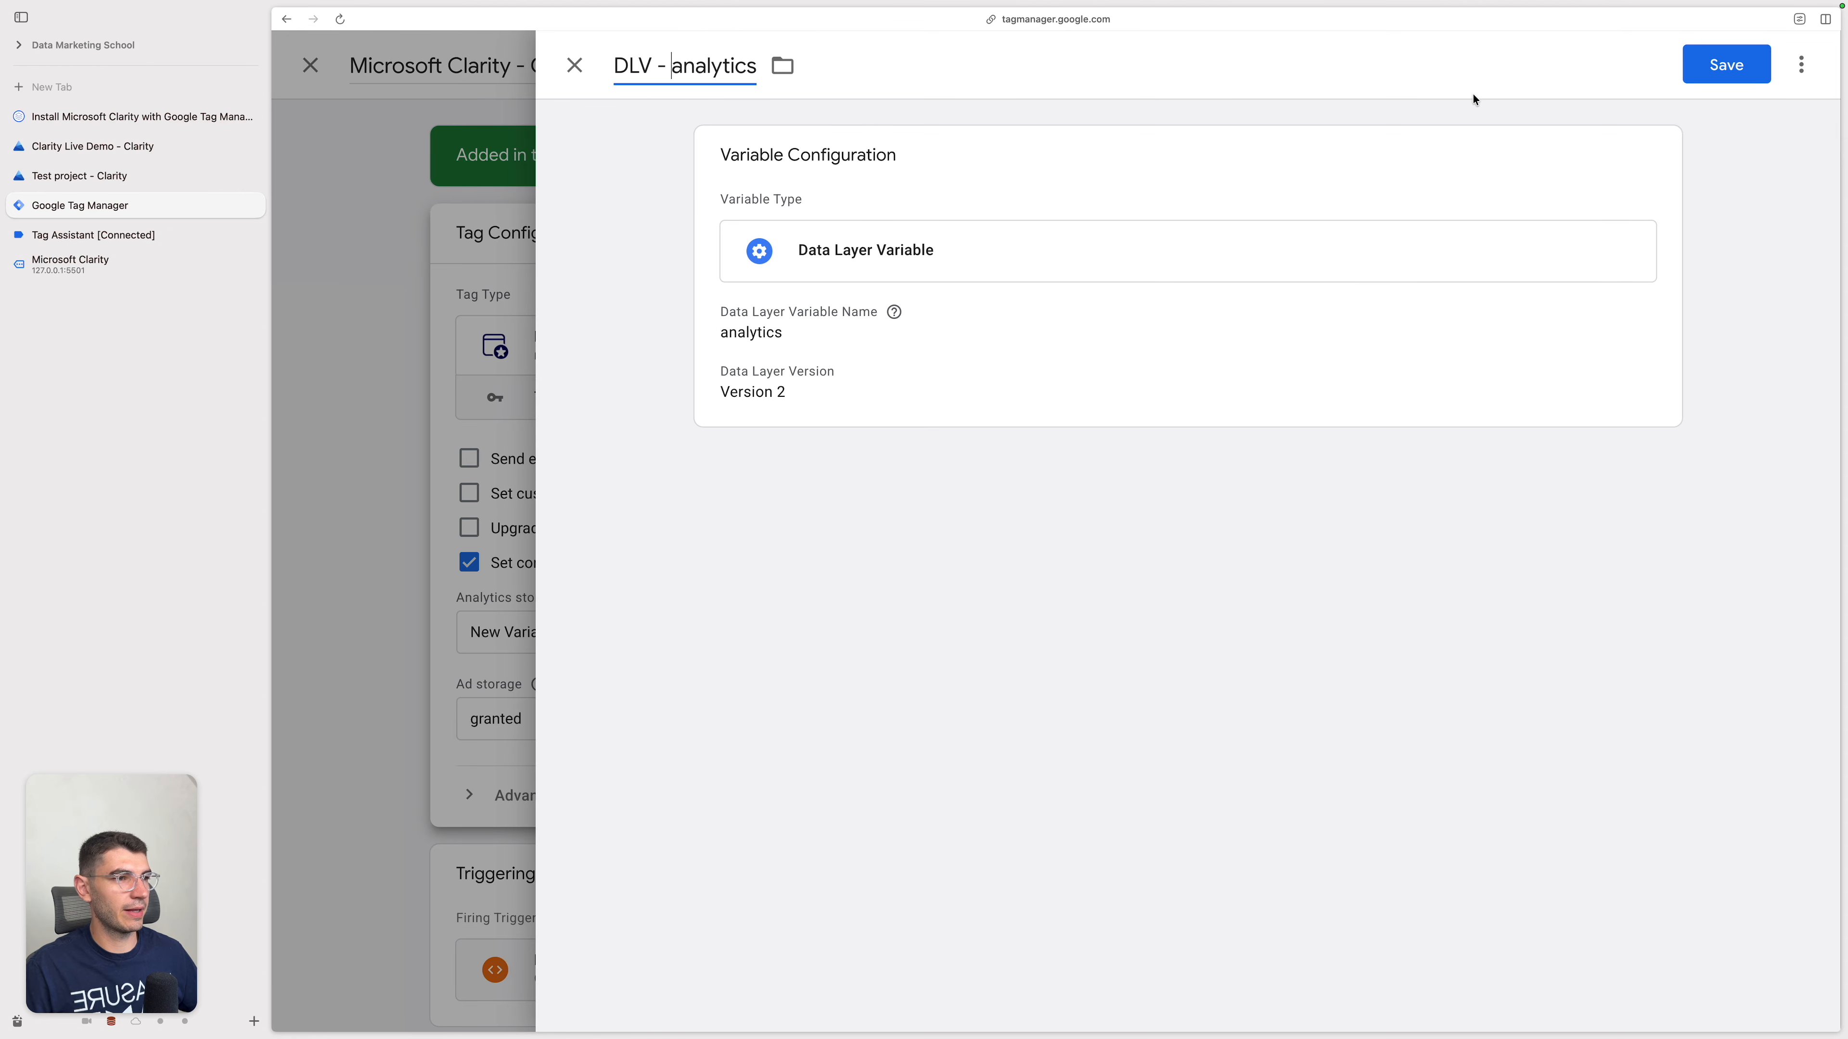
click(1725, 65)
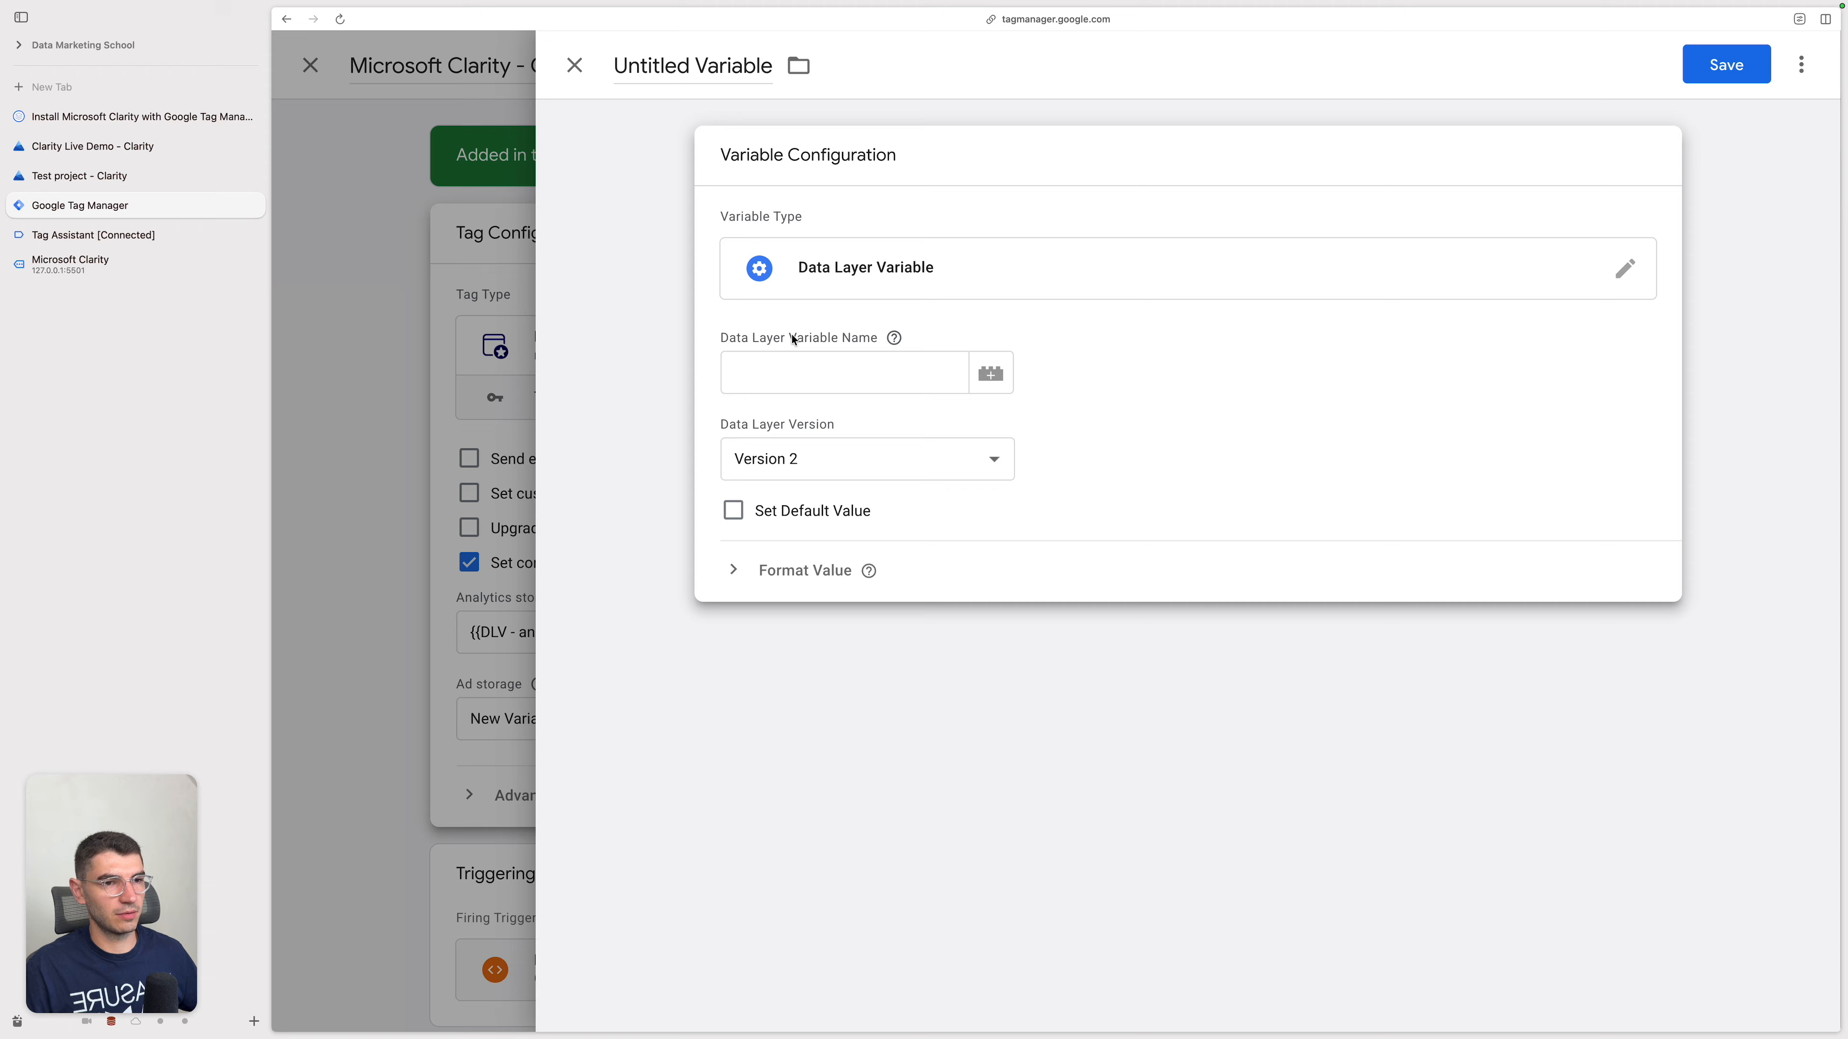
Step: Assign a new Data Layer Variable named DLV - ads, reading ads, to Ad storage and save the Microsoft Clarity - Consent tag
click(796, 364)
text(ads)
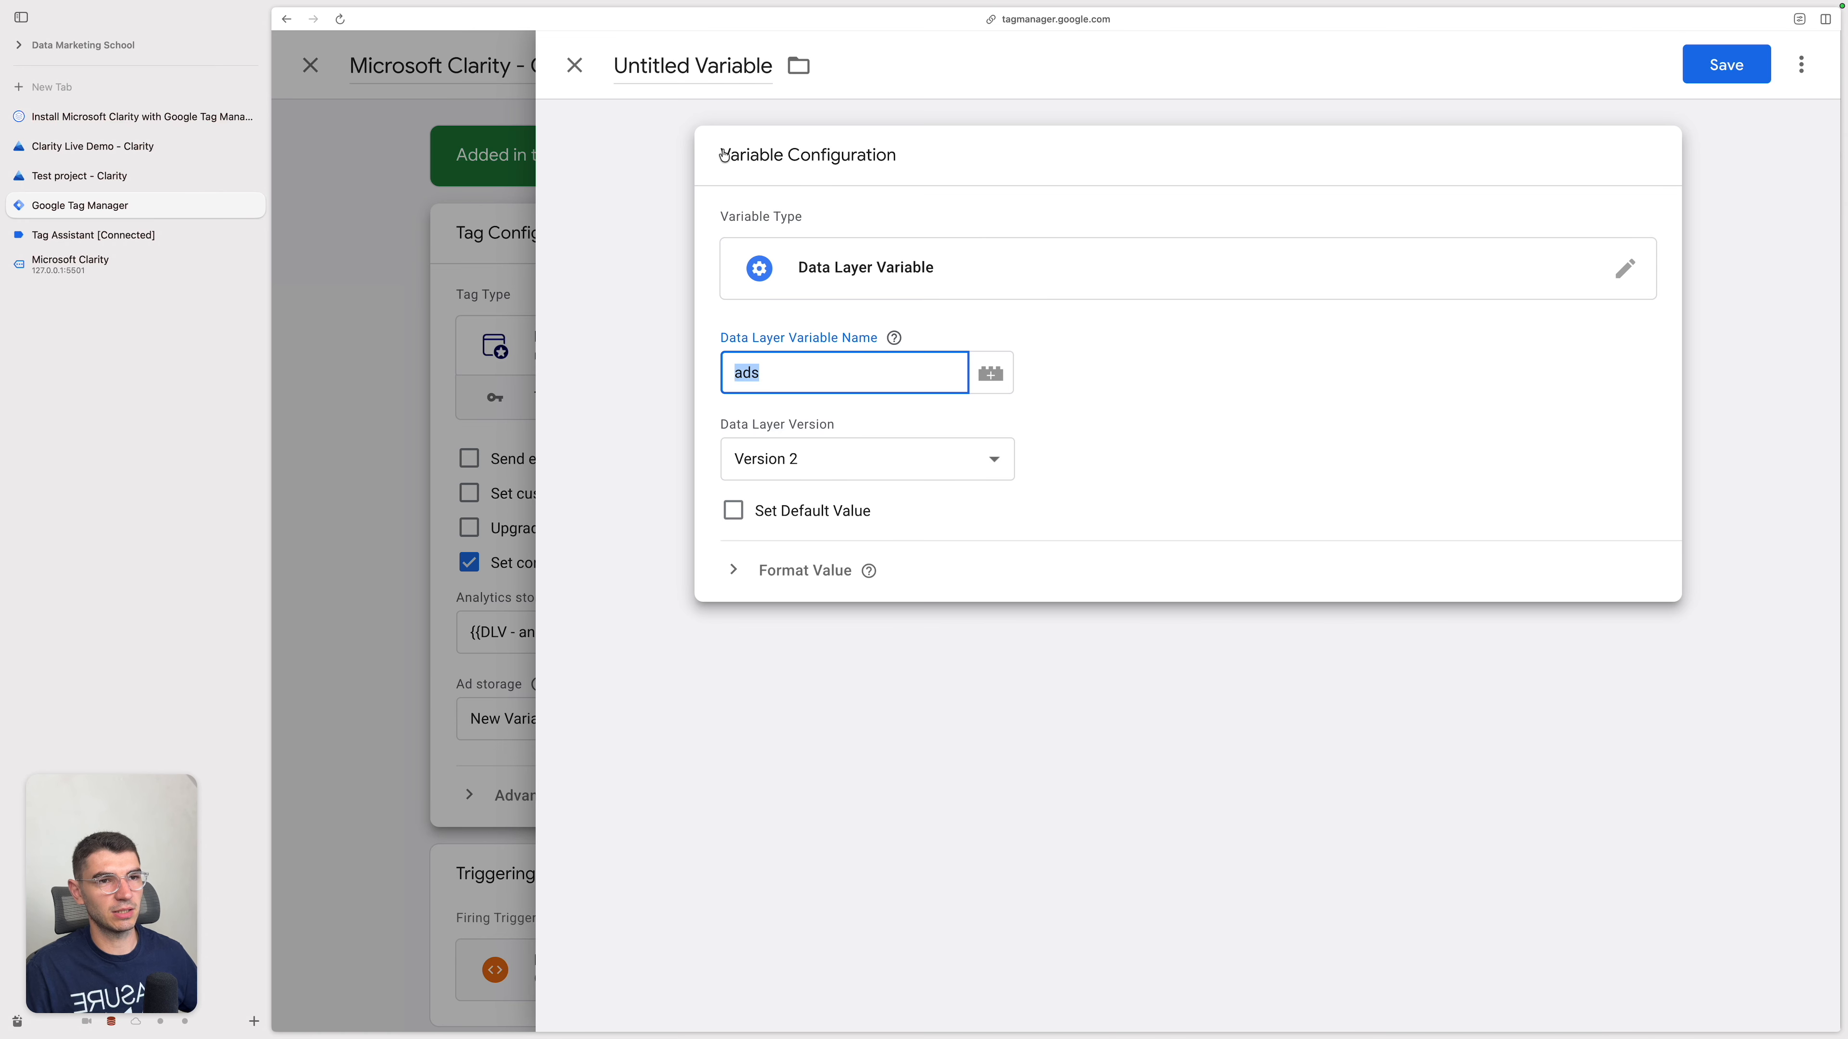
click(690, 70)
text(DLV - ads)
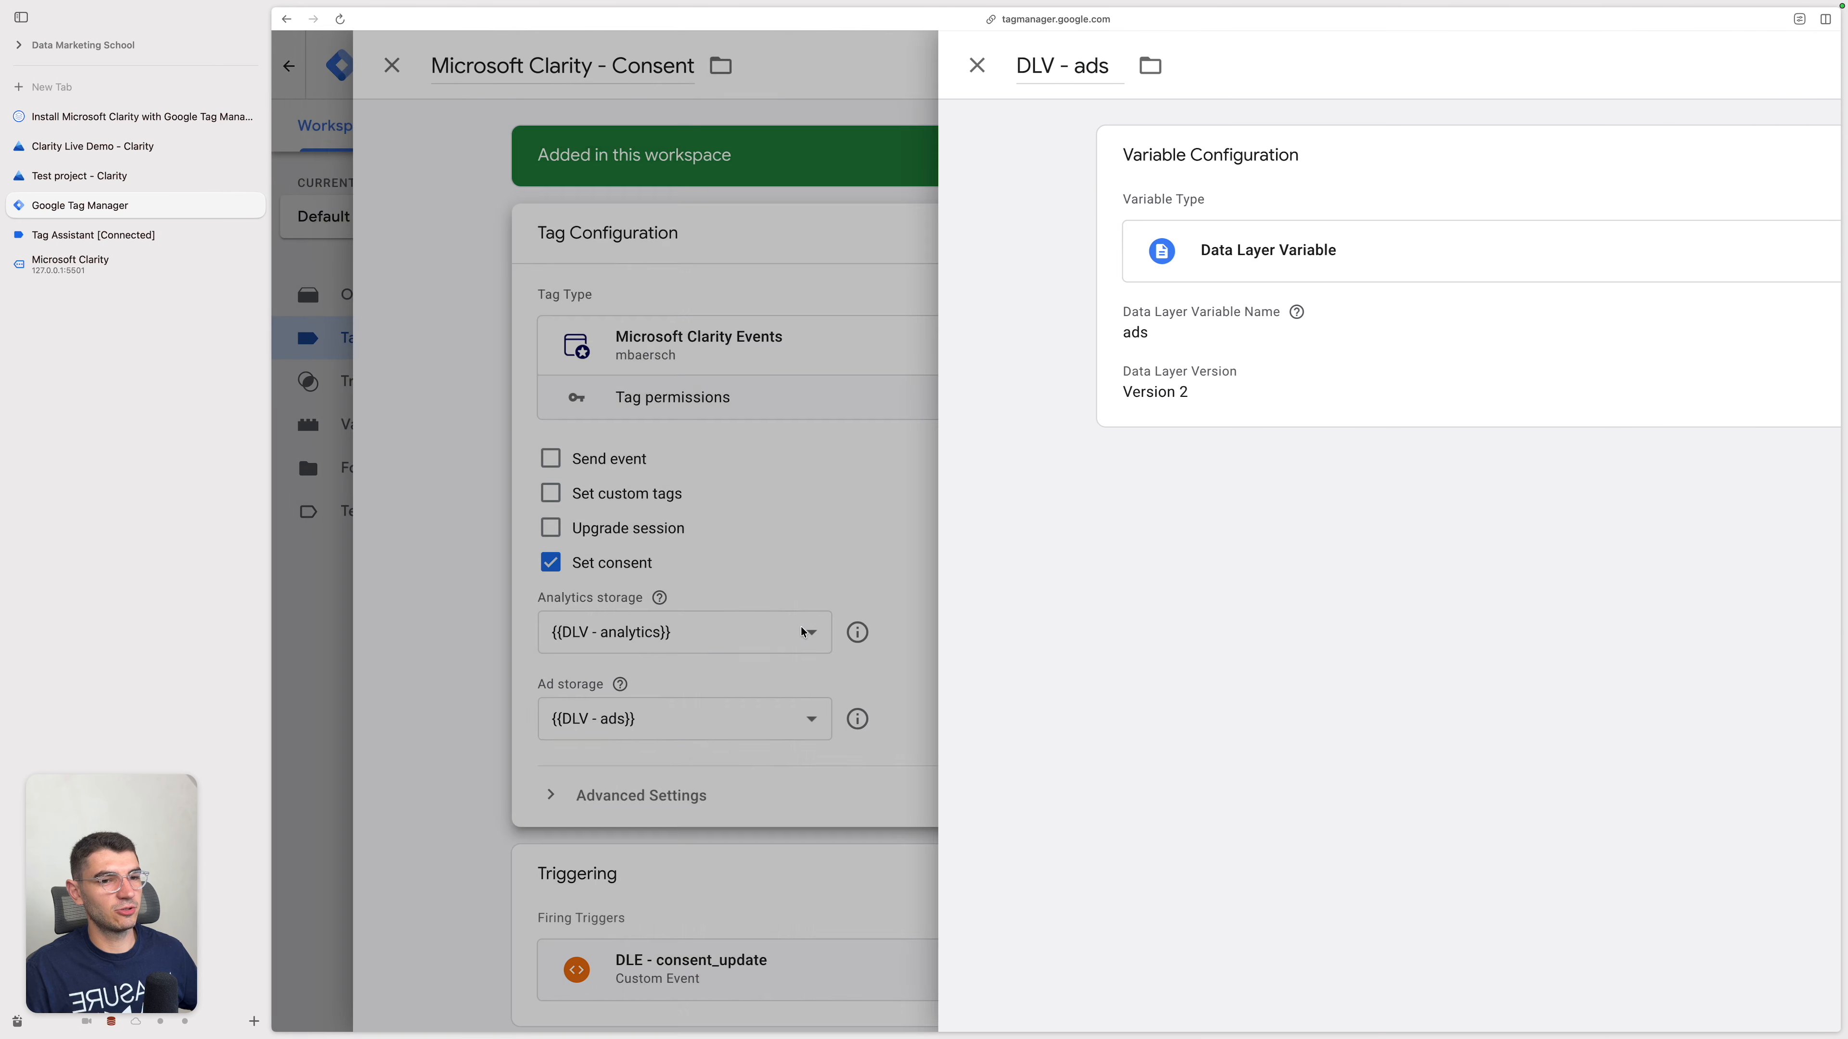
scroll(1112, 648, down, 1)
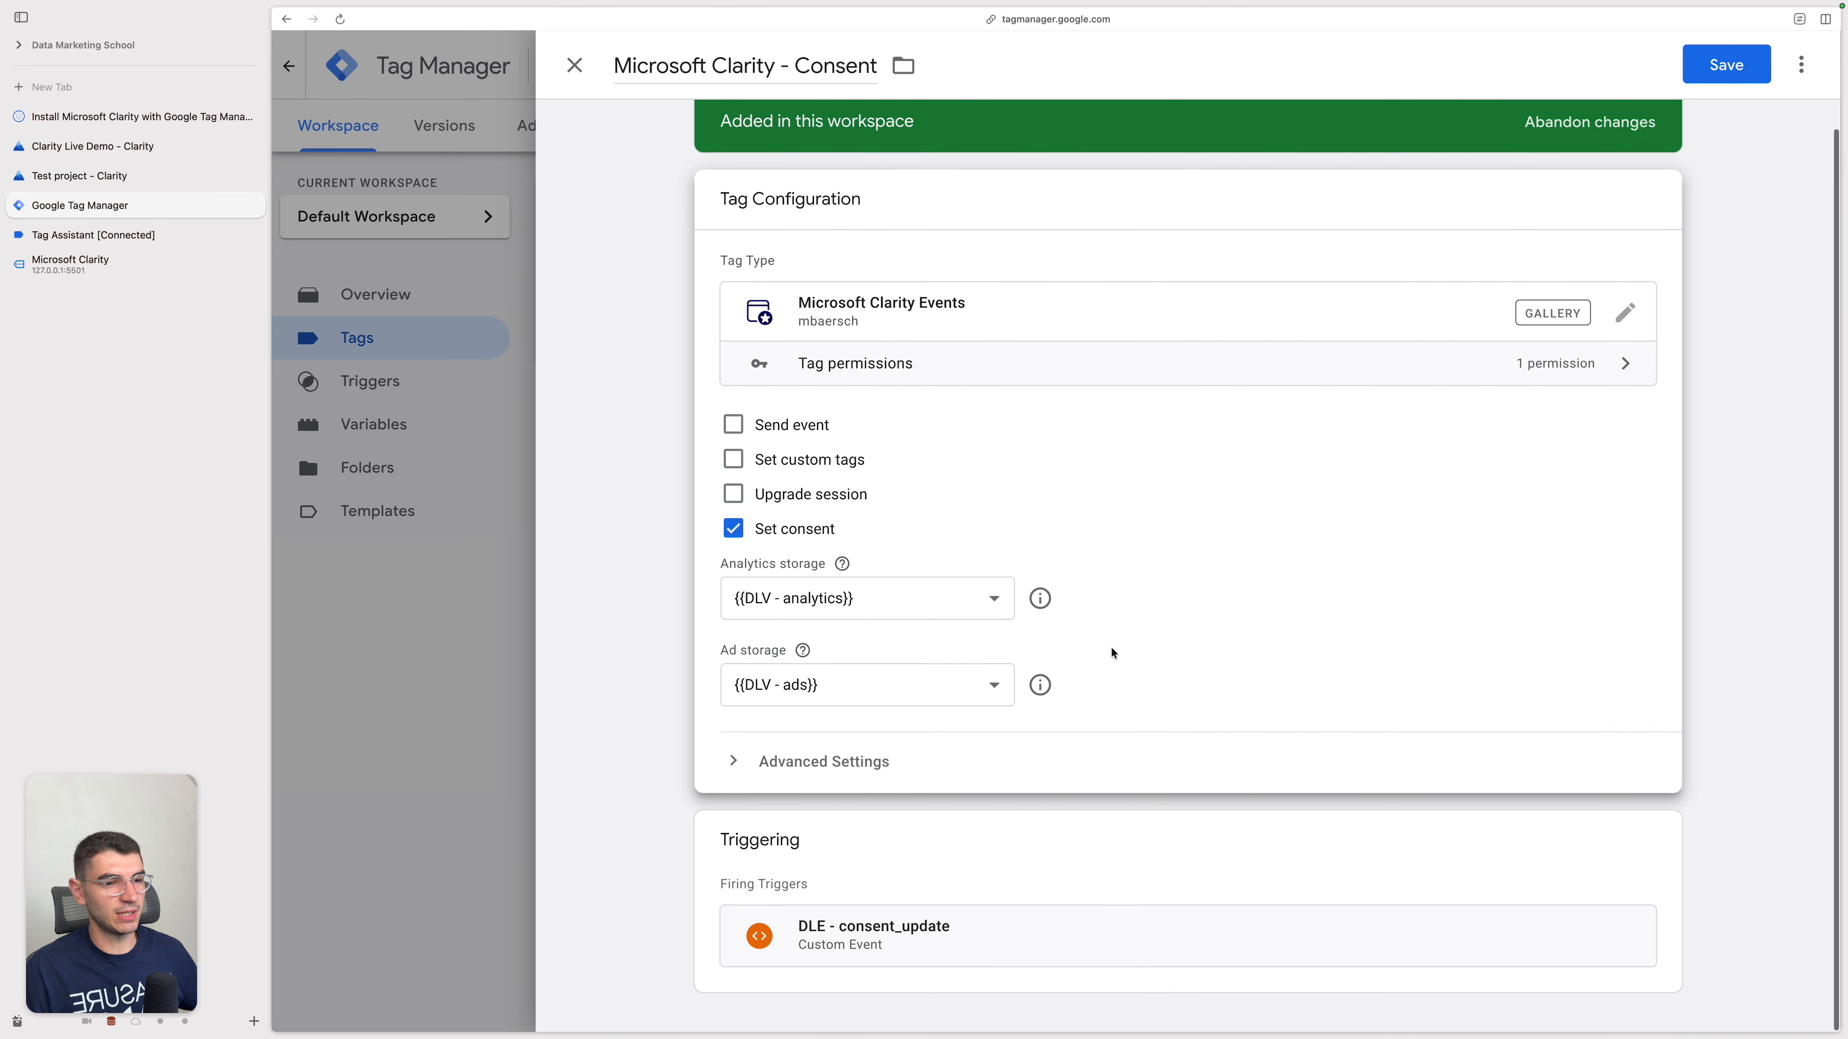
click(1720, 73)
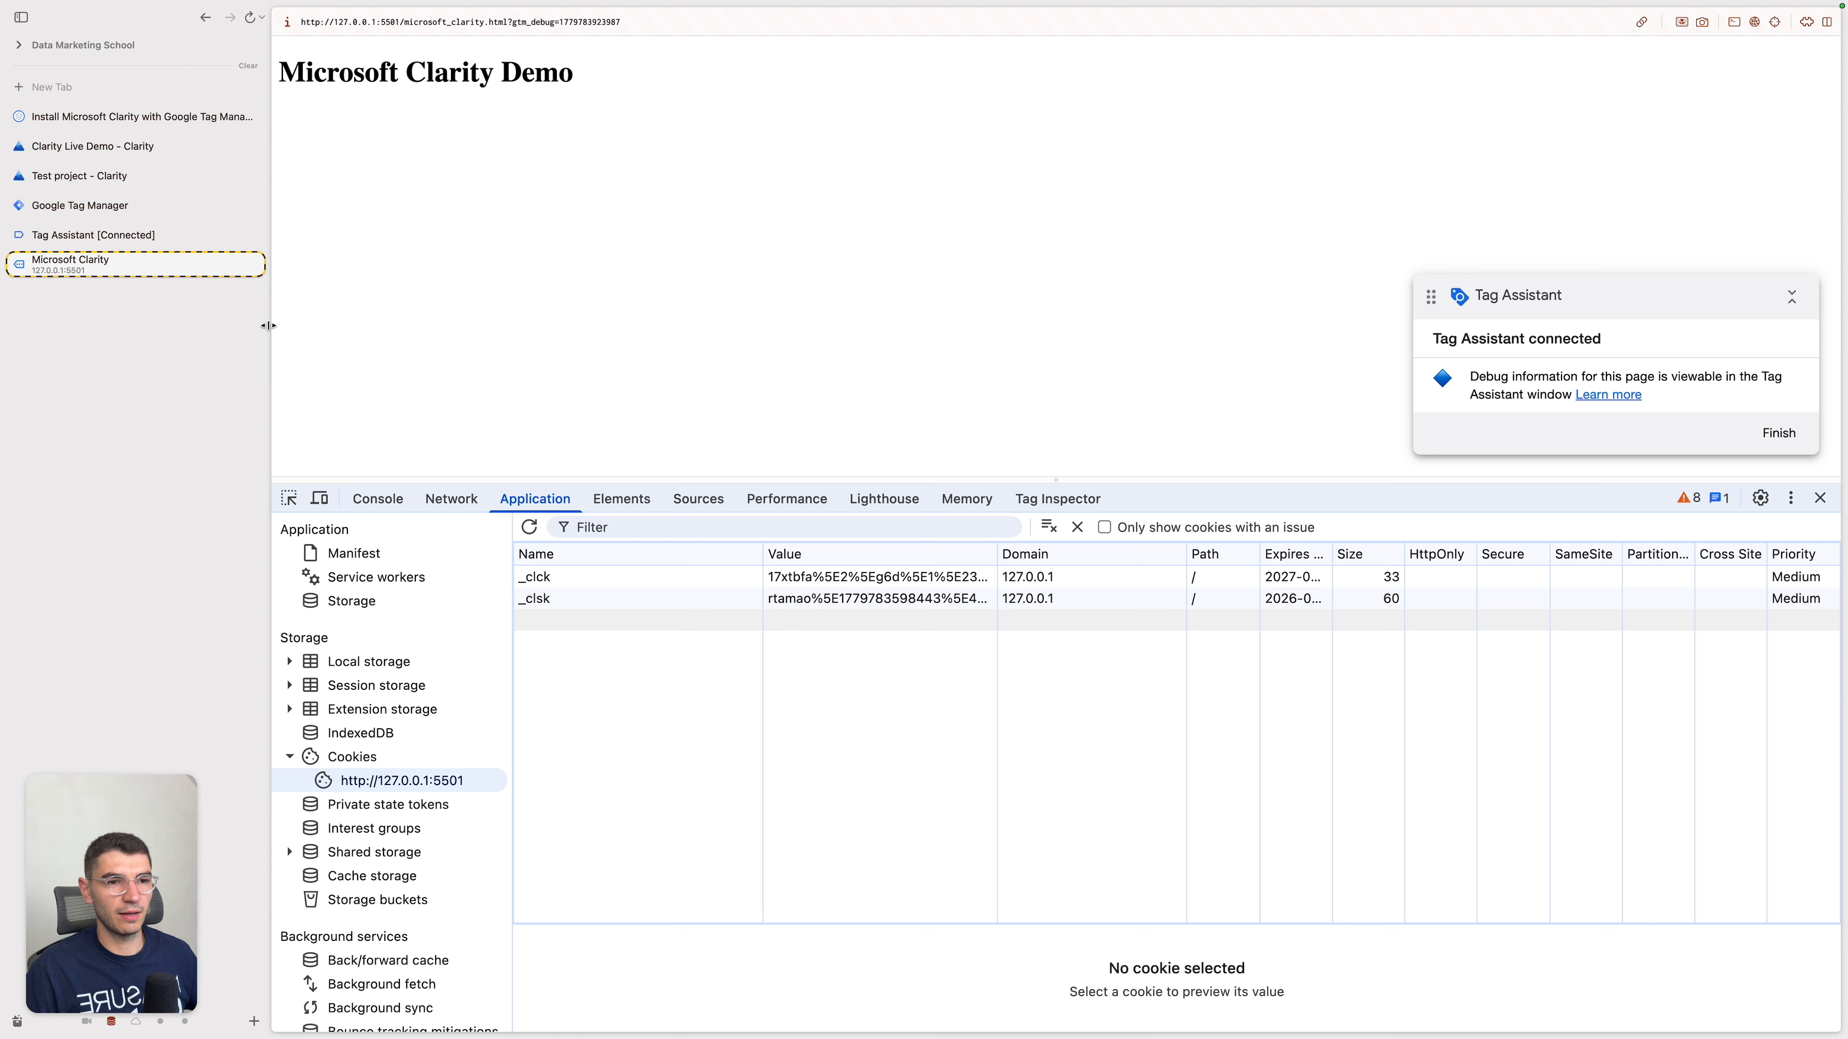
click(664, 579)
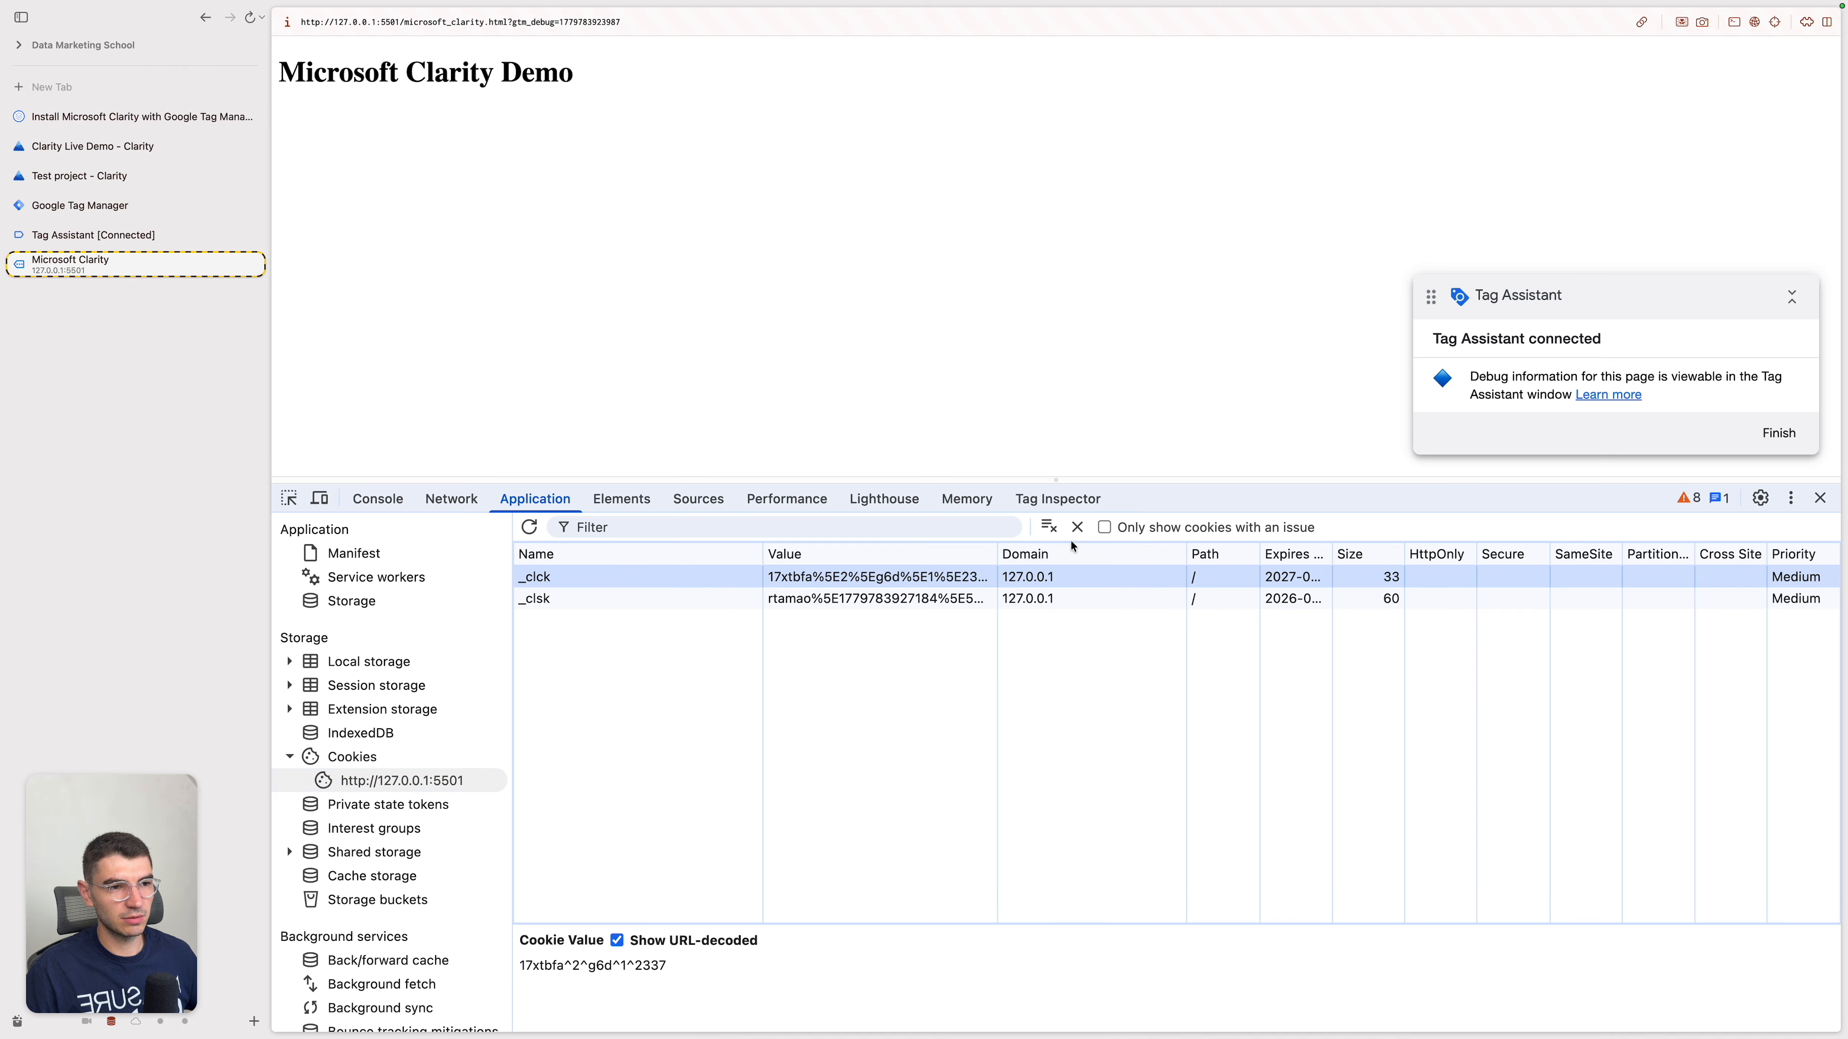
click(1077, 527)
click(1079, 528)
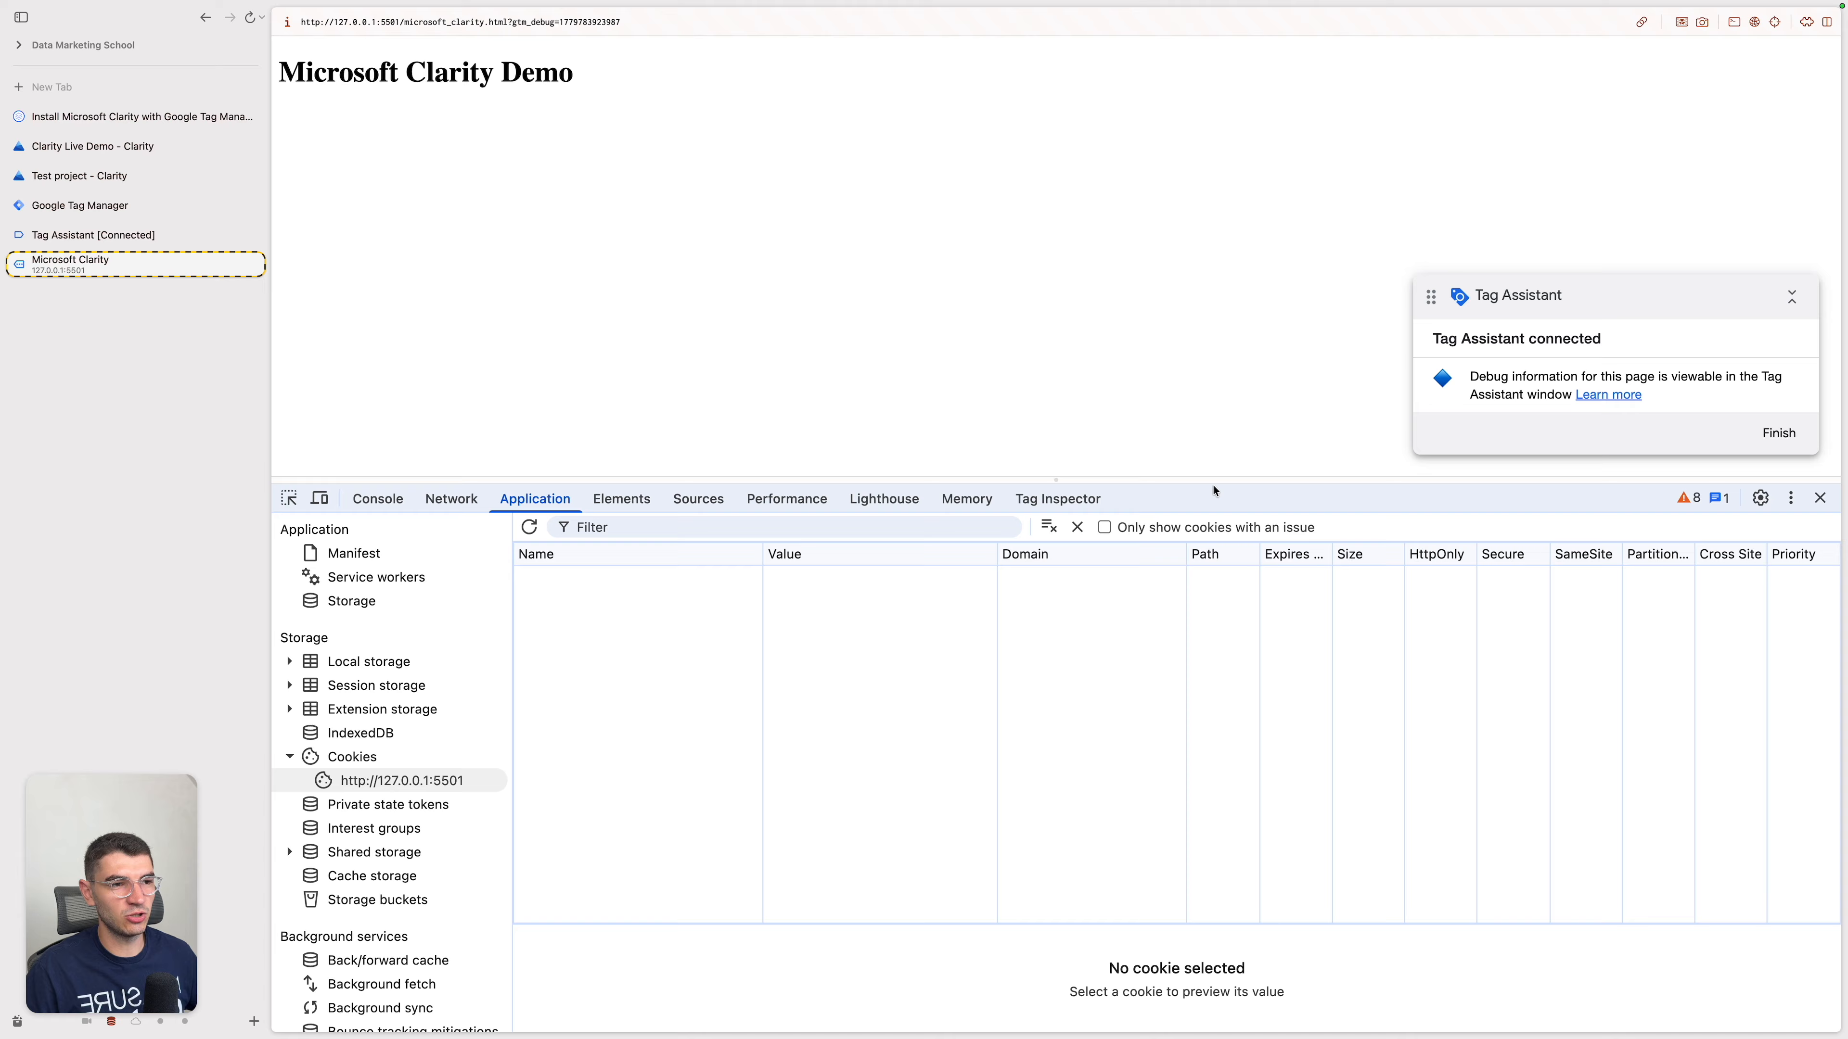
drag(1233, 480, 1234, 479)
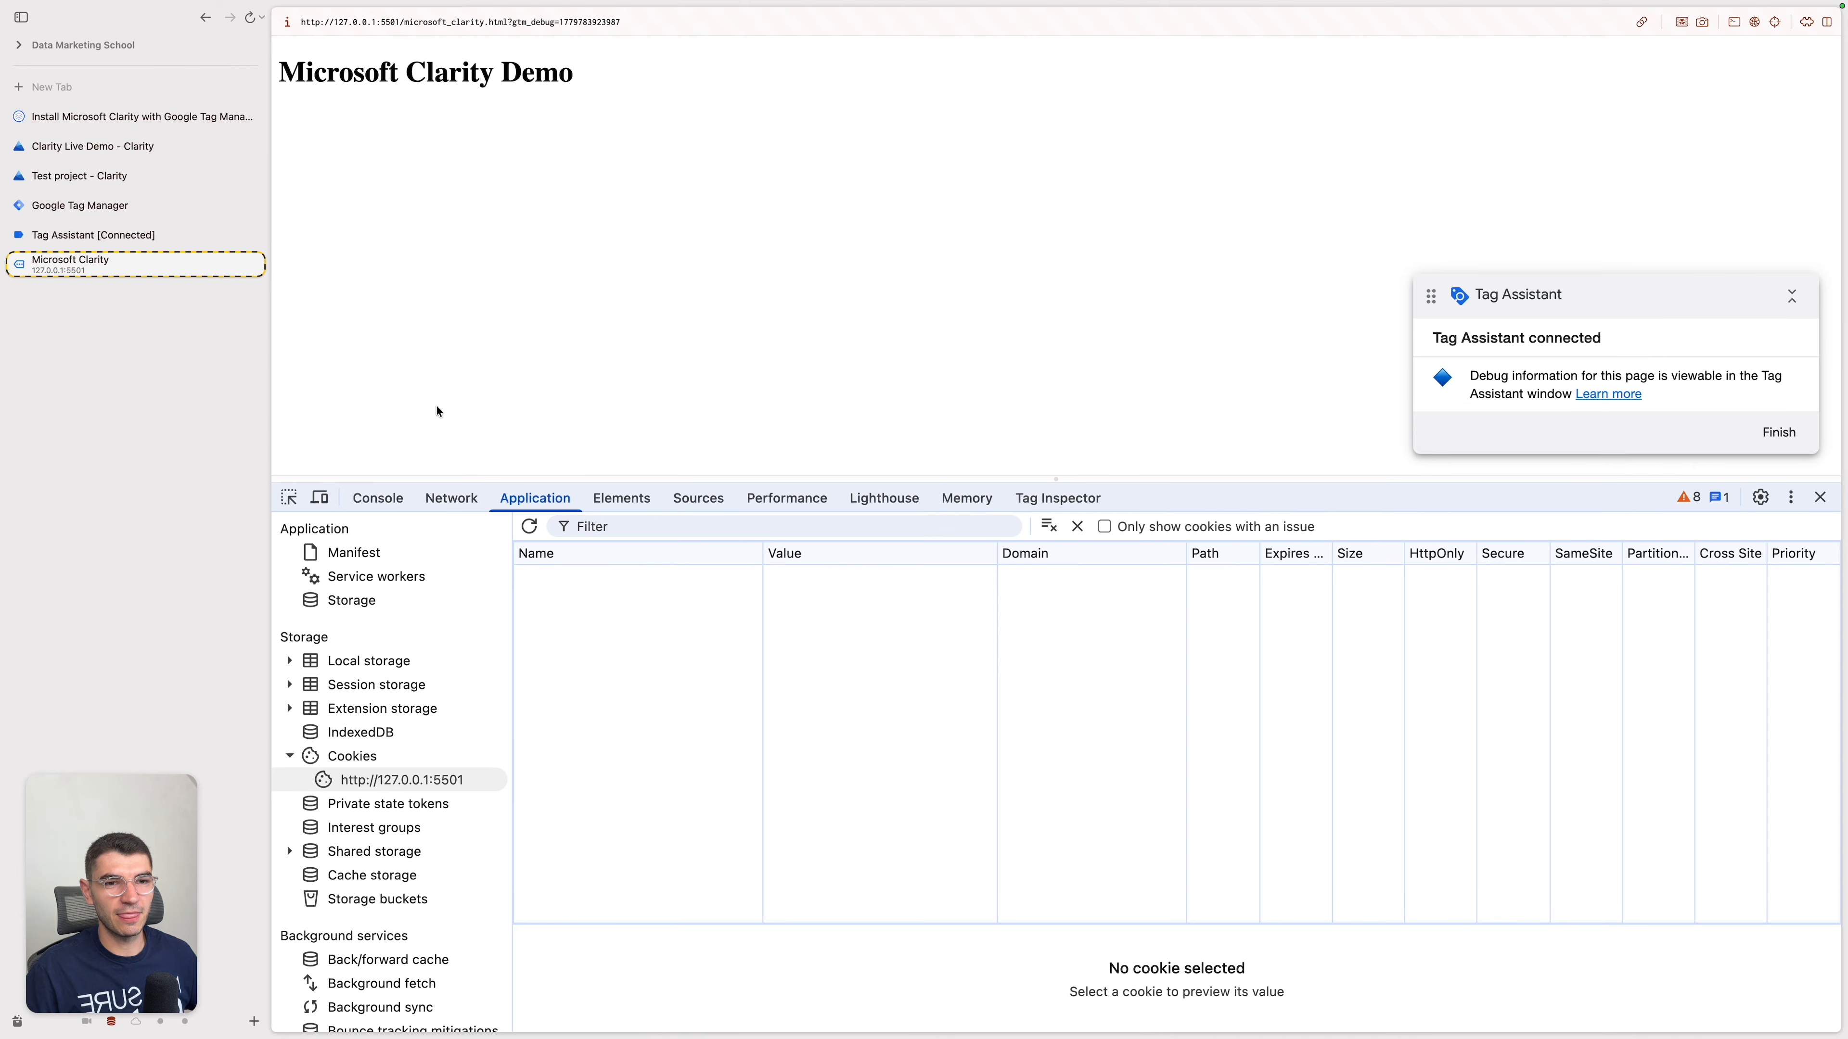
Step: Begin a dataLayer.push call in the demo page's console with event set to 'consent_update'
click(382, 498)
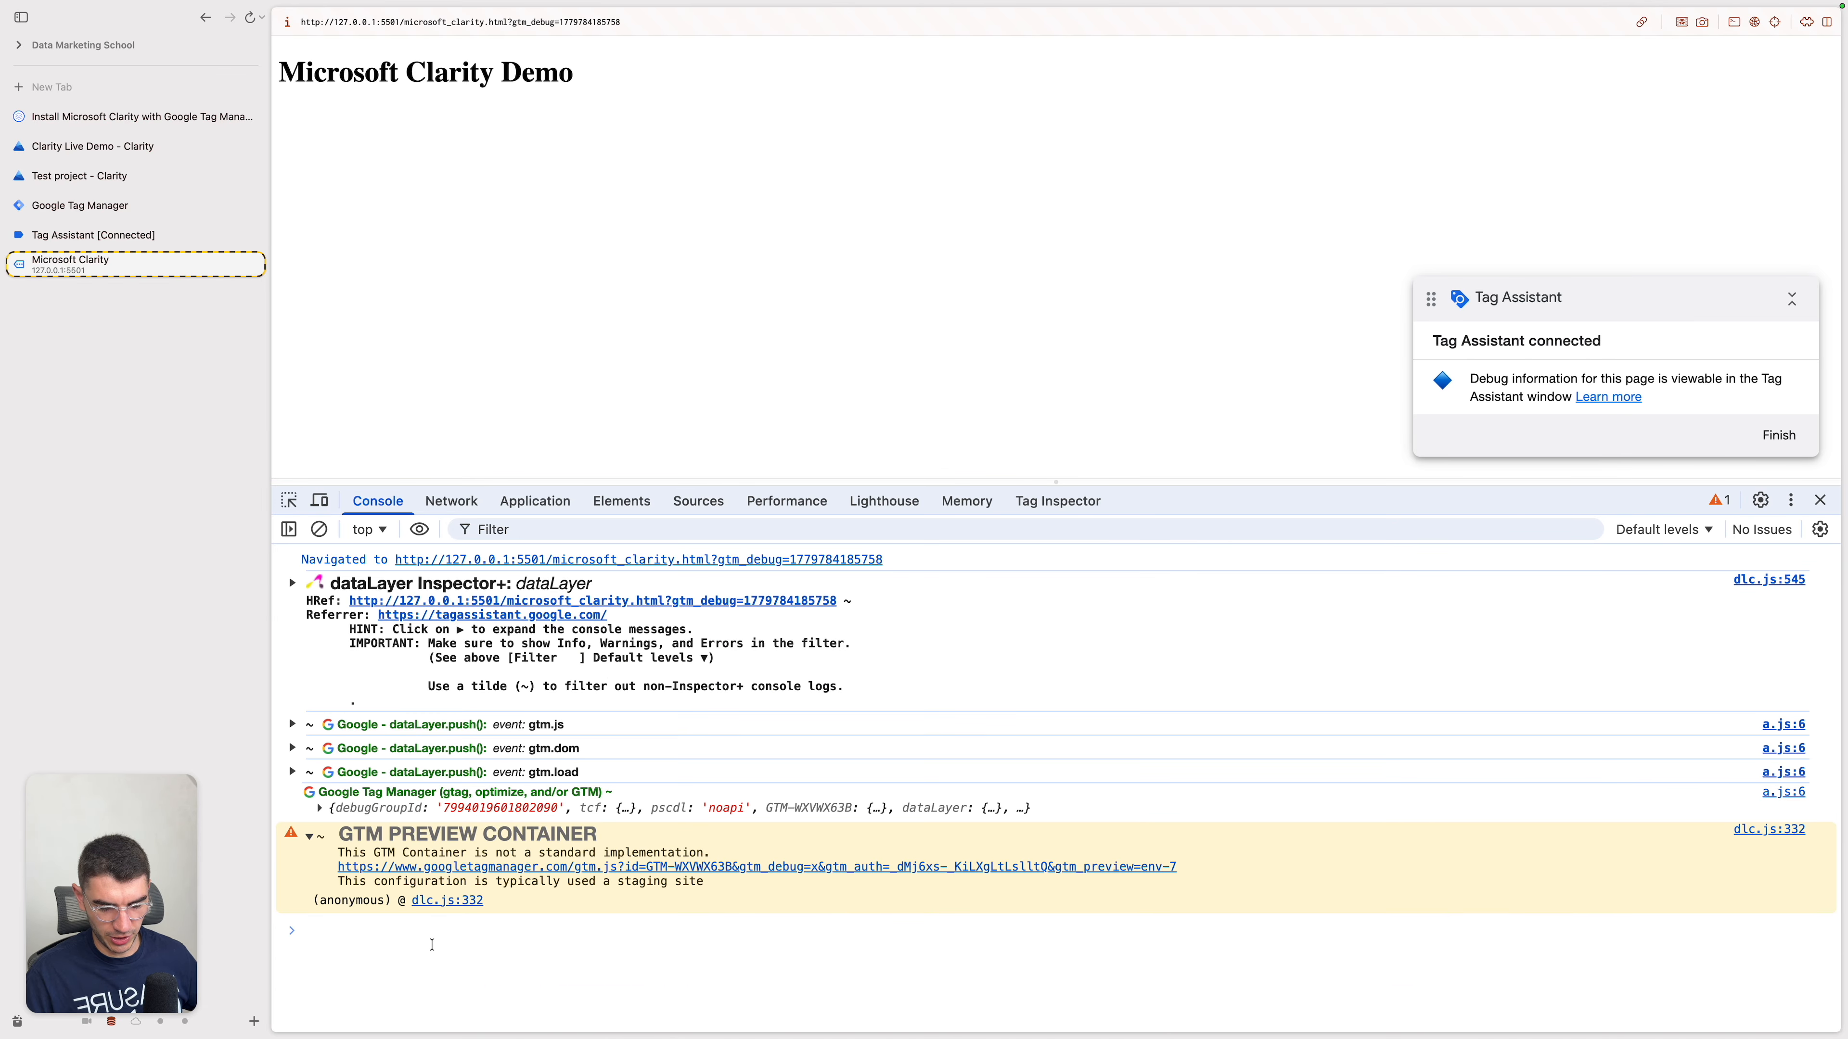
text(dataLaue)
key(BackSpace)
key(BackSpace)
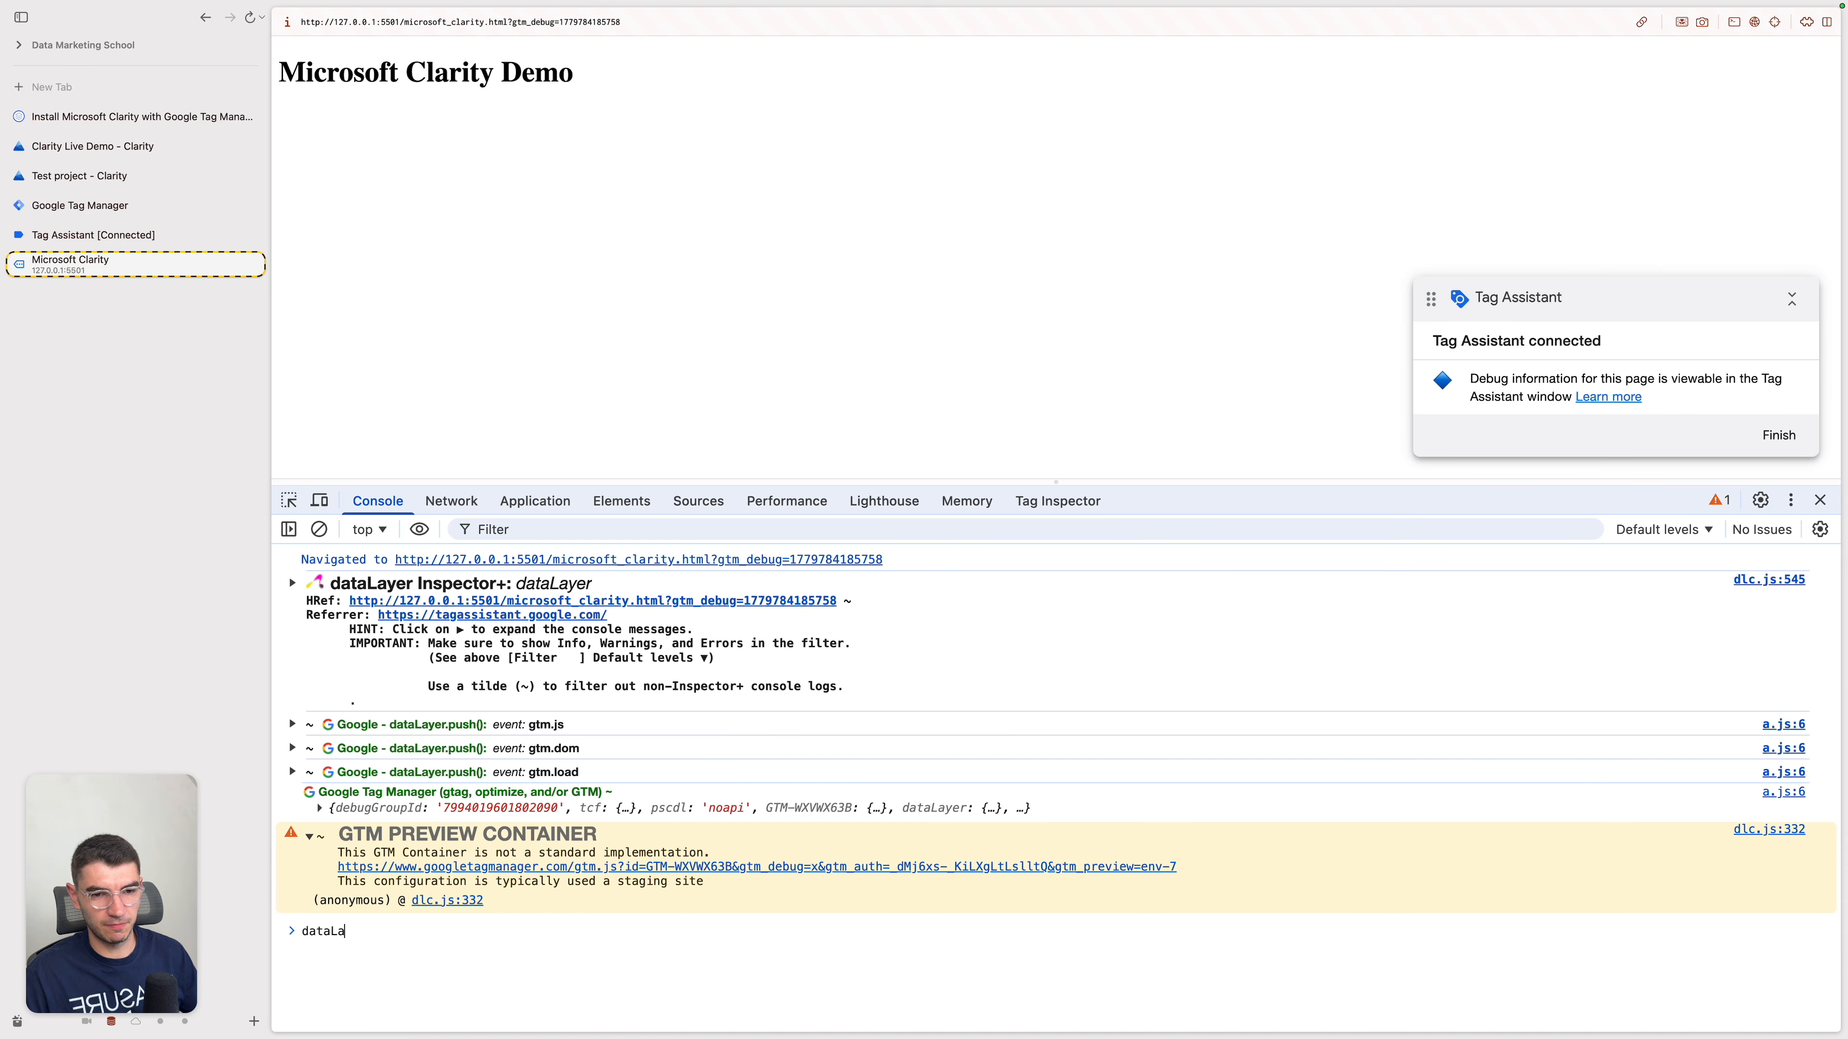
text(yer.pis)
key(BackSpace)
key(BackSpace)
text(ush({)
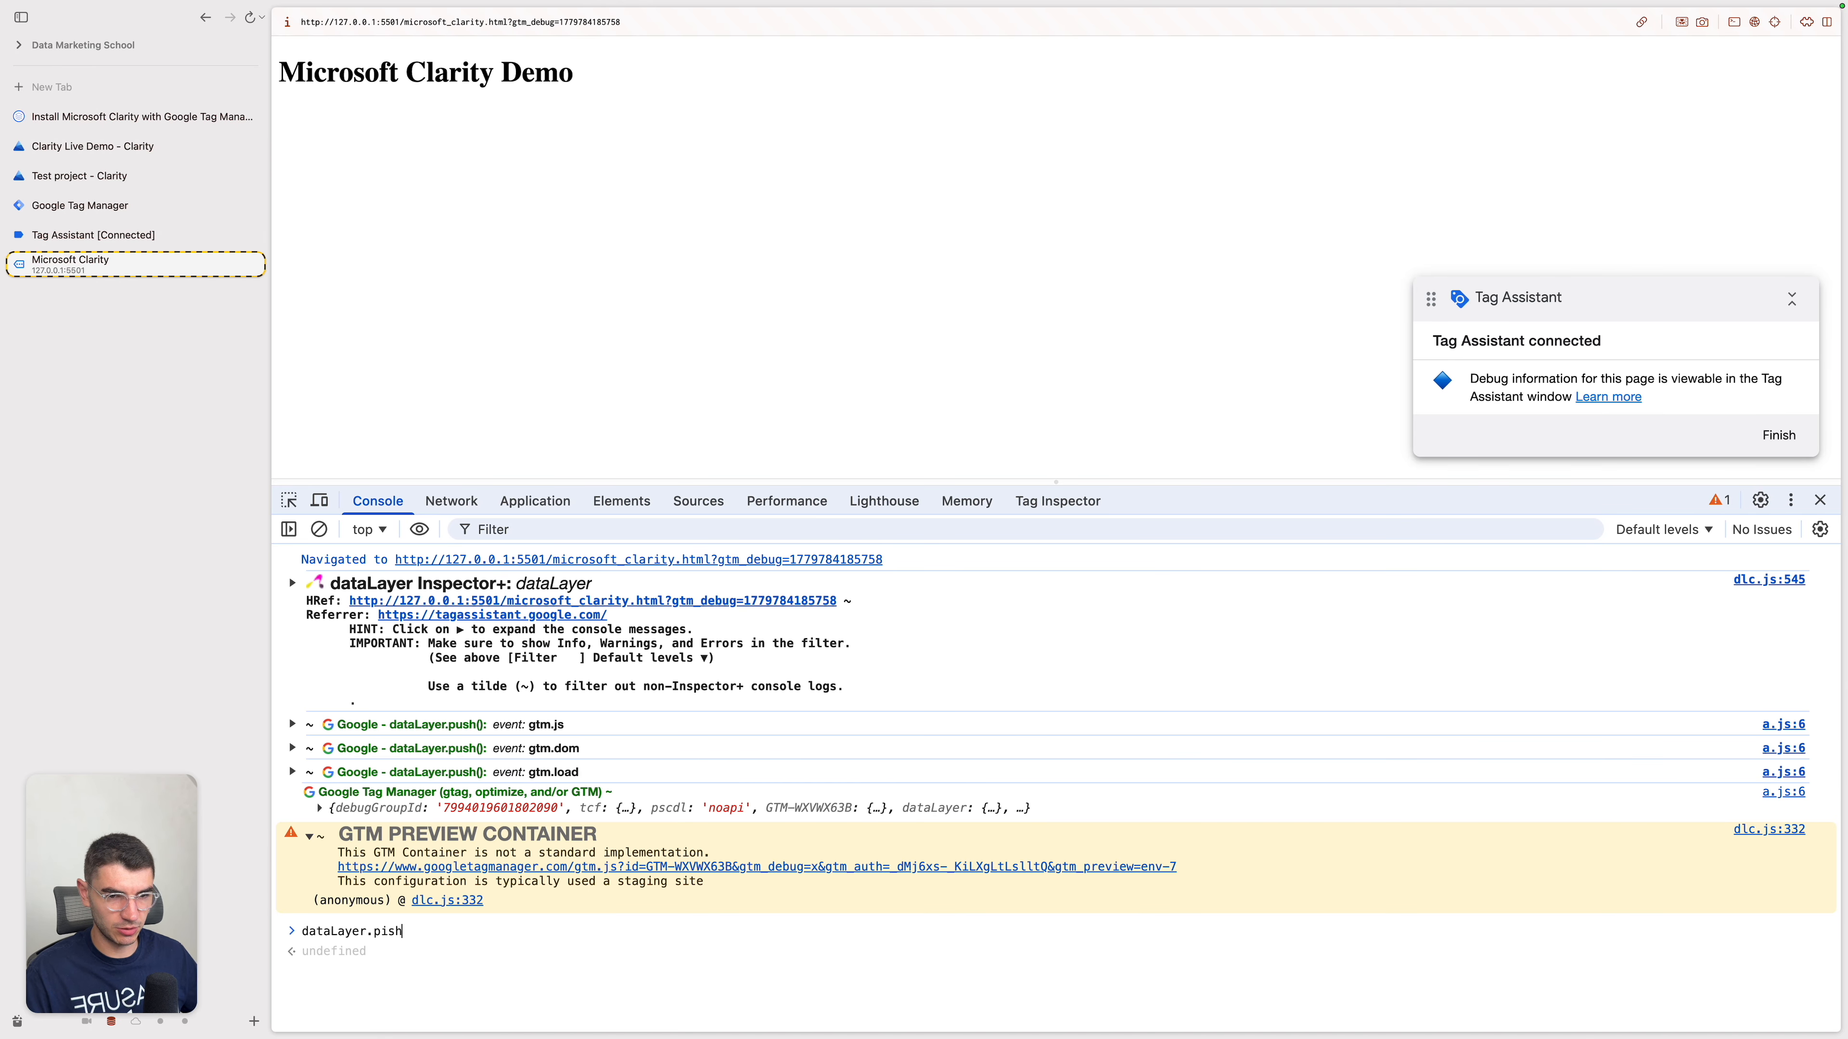
key(shift+Return)
text(event: '')
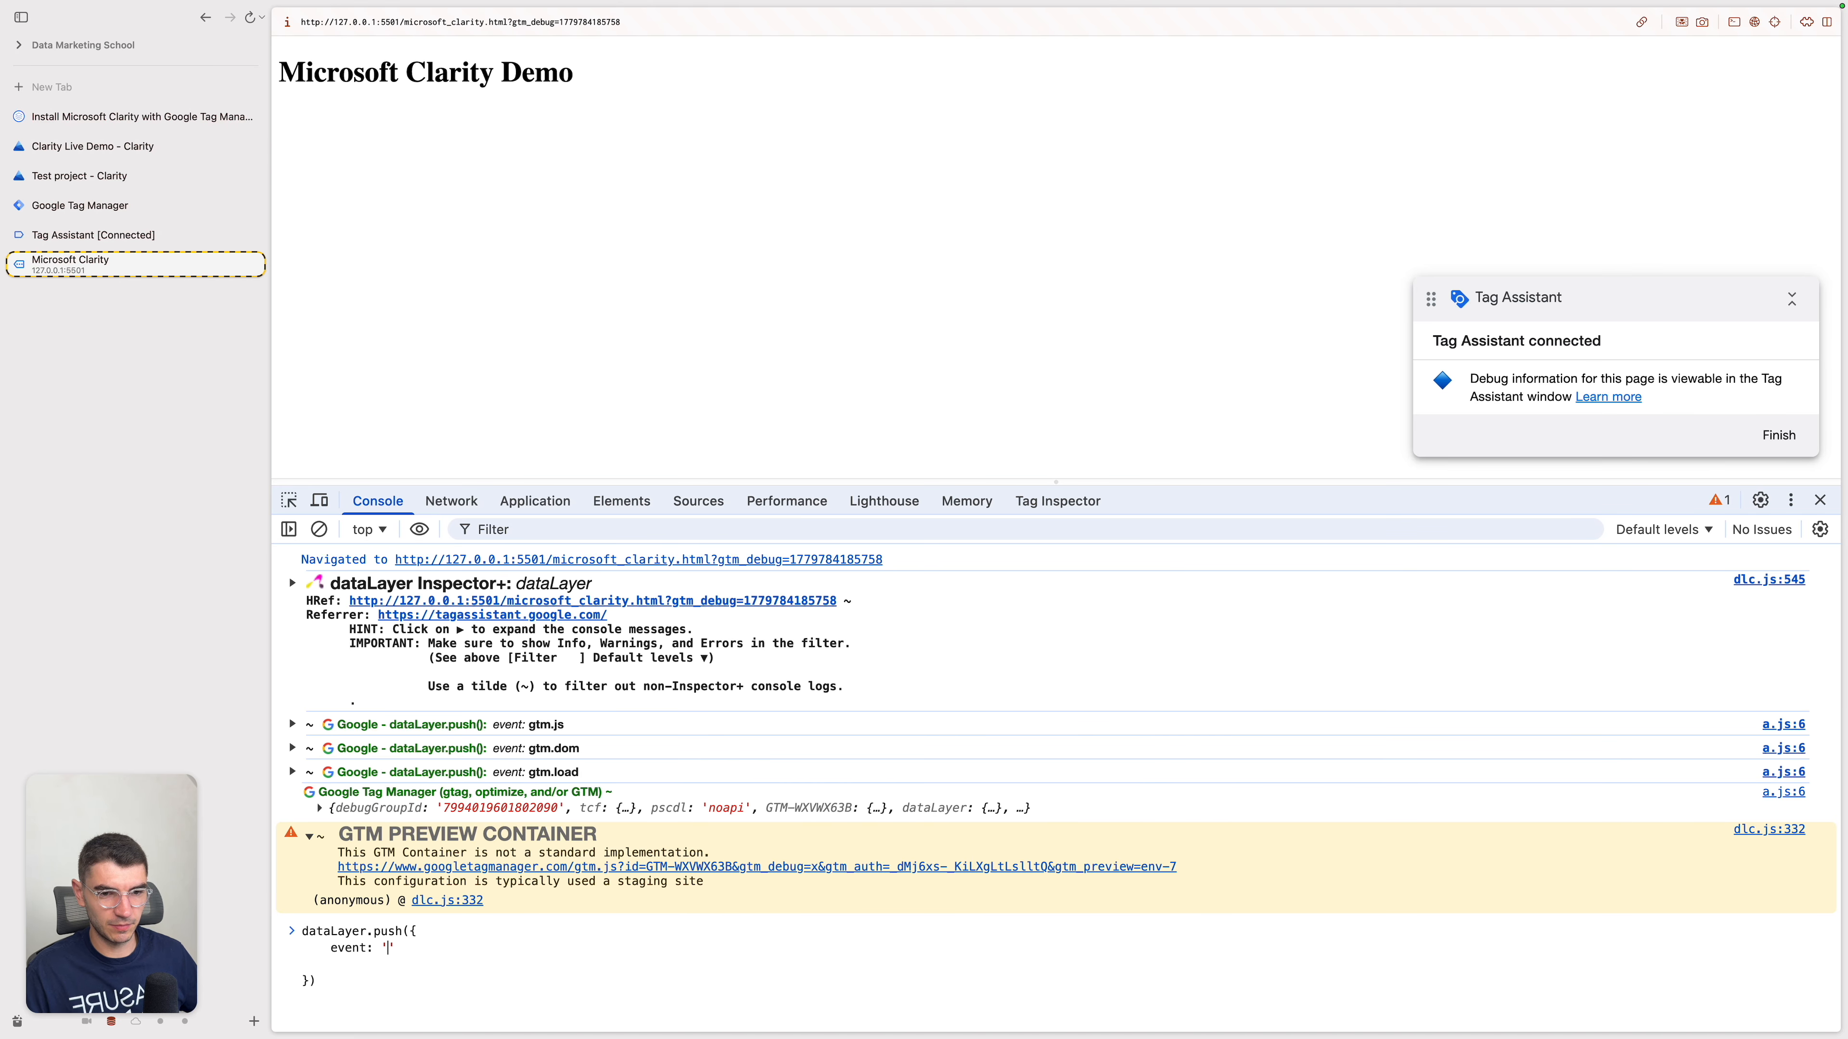
text(consent_update',)
key(shift+Return)
Step: Add analytics: 'granted' and ads: 'granted' to the dataLayer.push call and run it
text(aan)
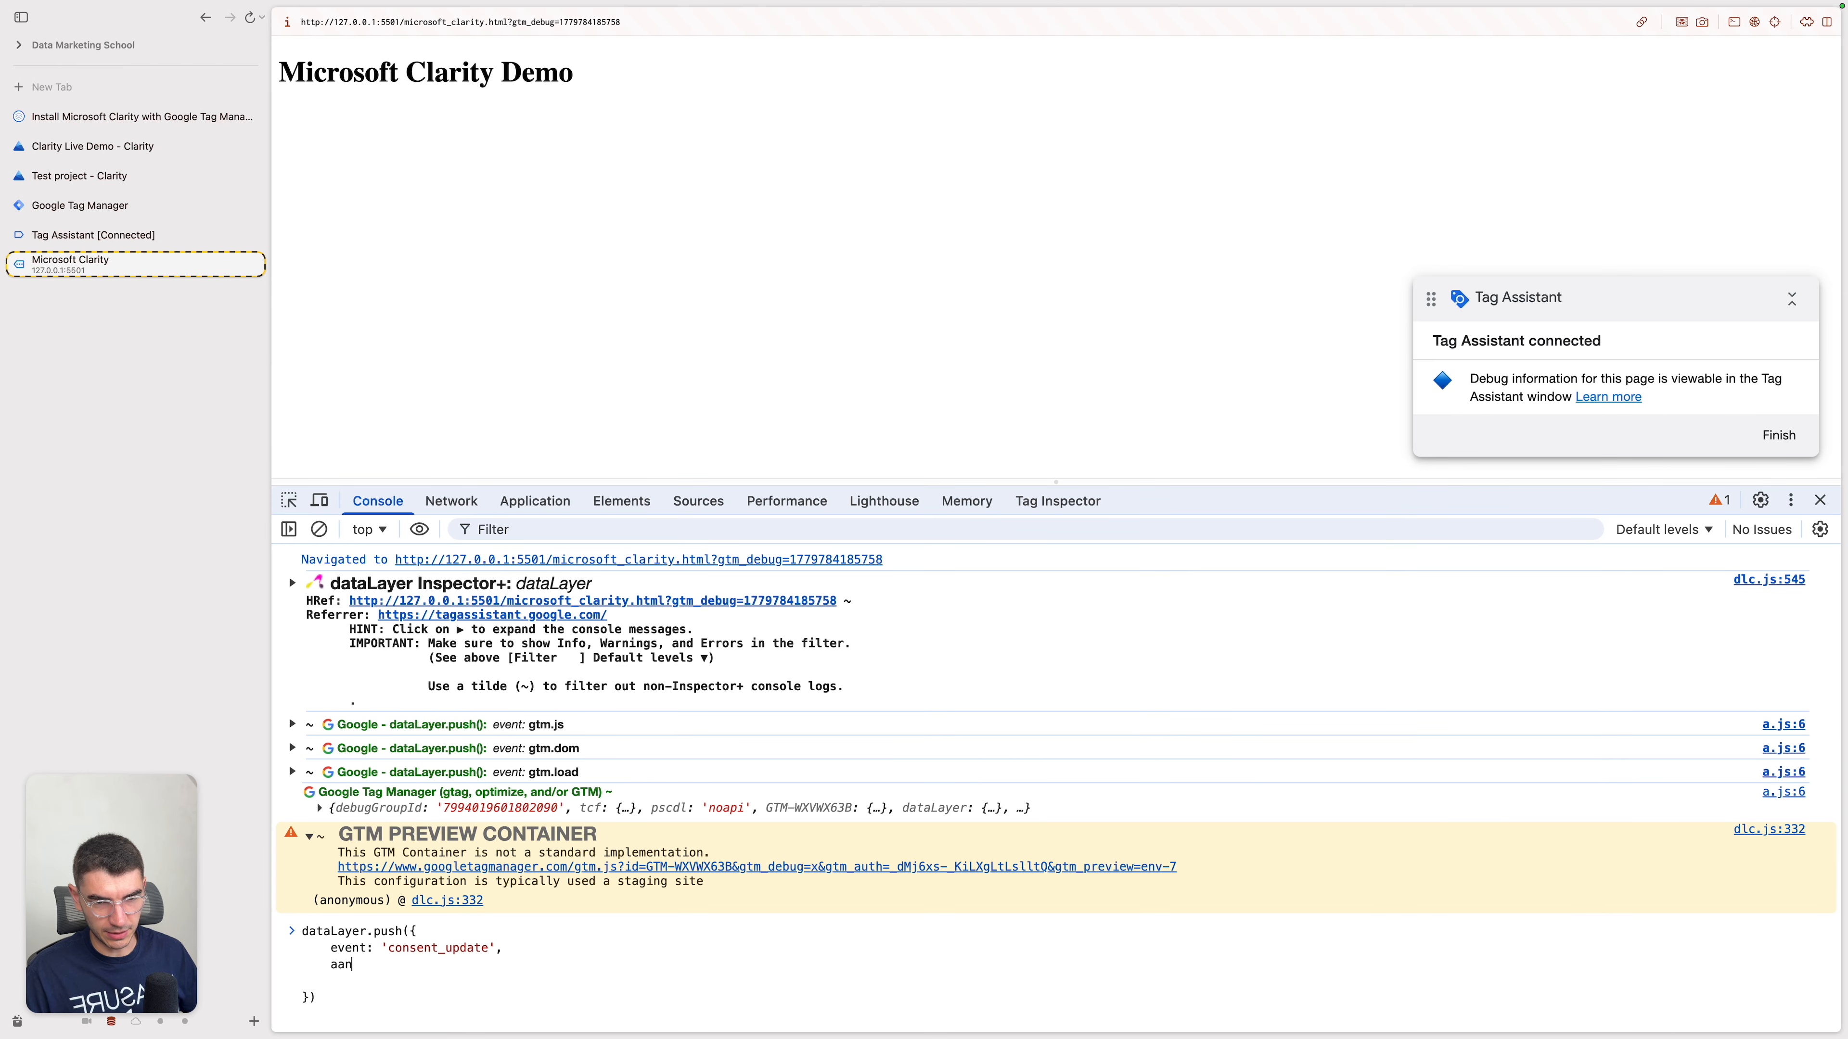
key(BackSpace)
key(BackSpace)
text(nalytics: 'granted',)
key(shift+Return)
text(ads: '')
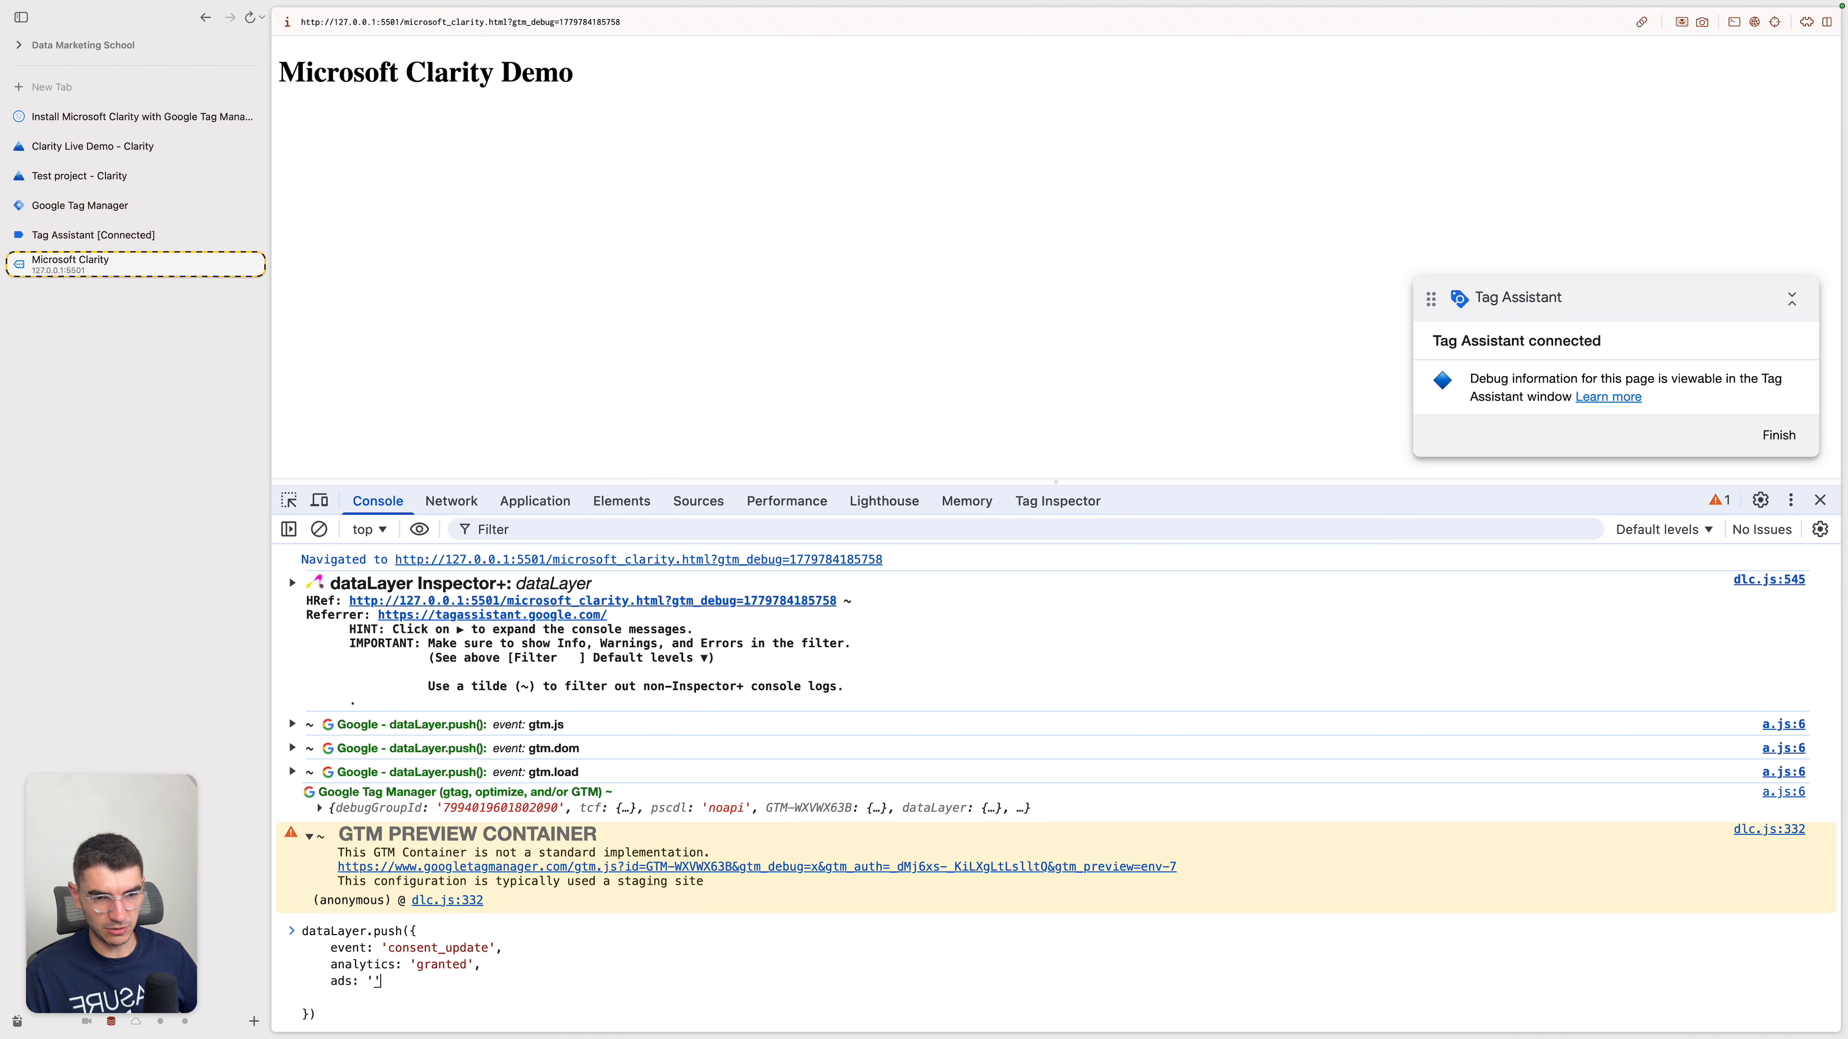
text(granted)
key(Return)
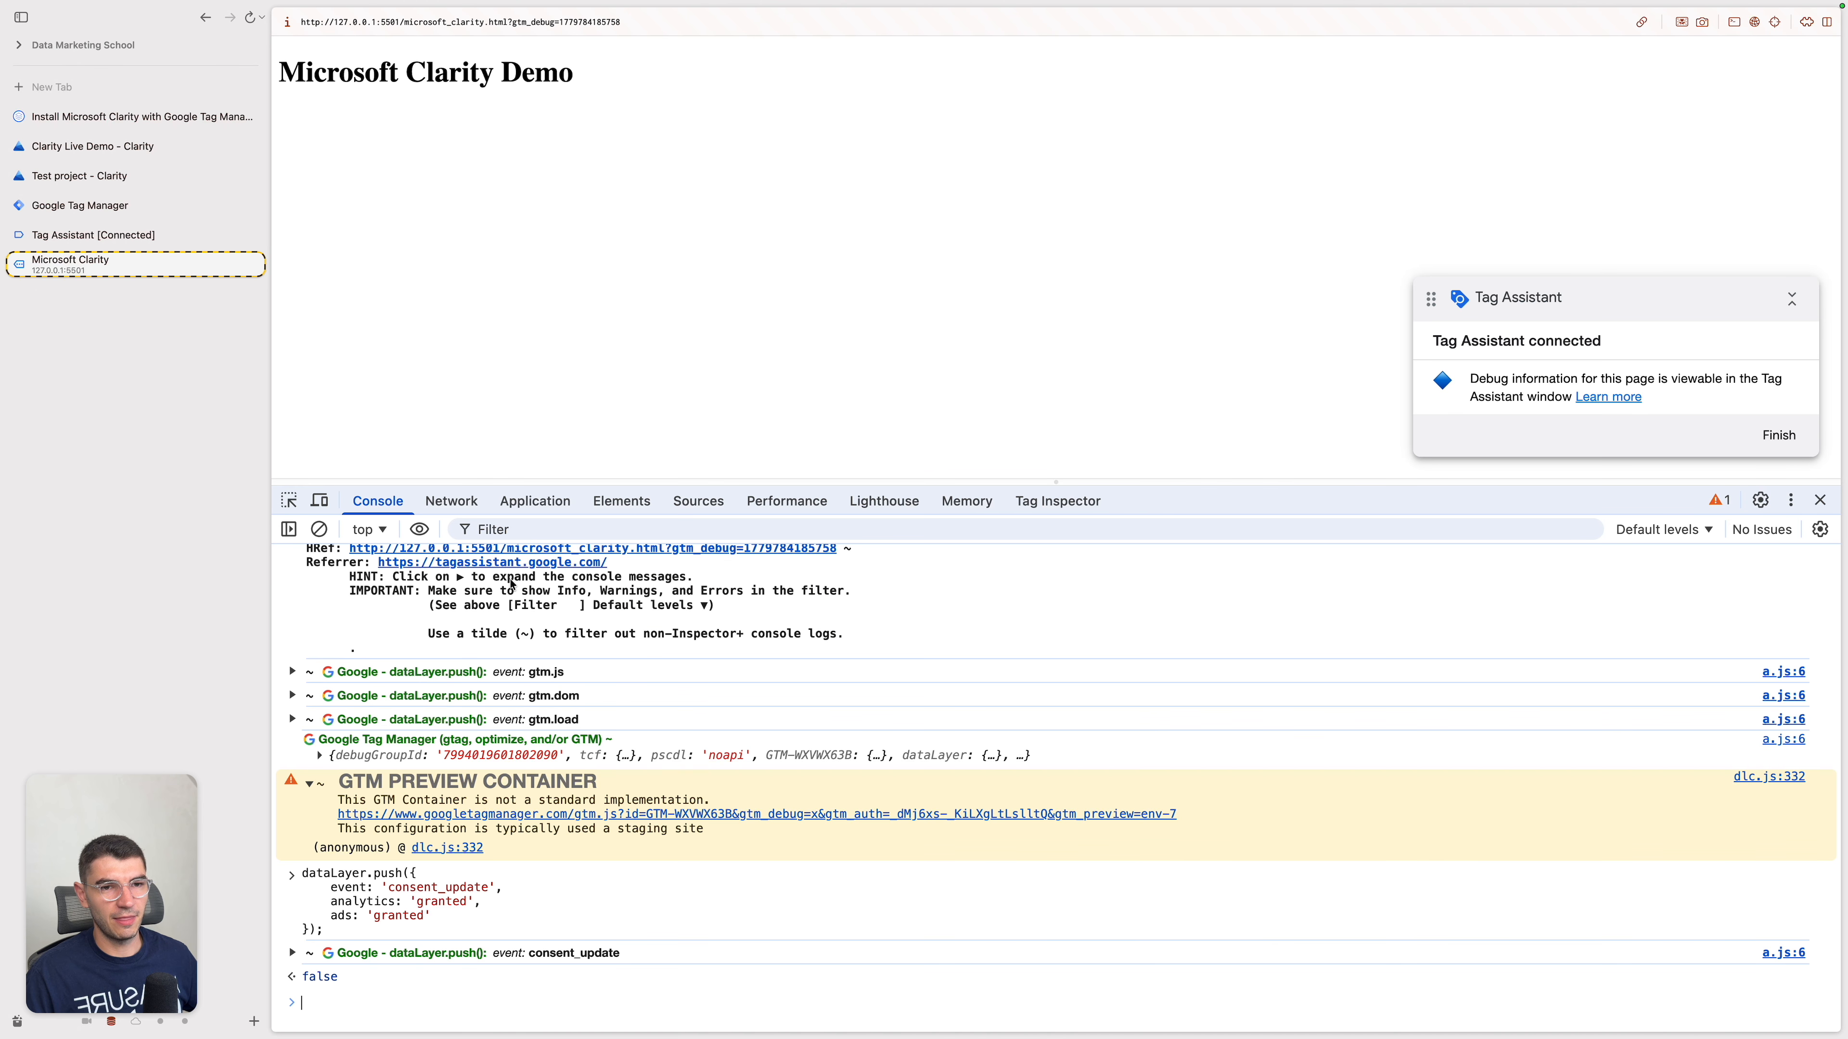
Step: Check in Tag Assistant which tags fired on consent_update, and review the demo page's cookies and console push
click(187, 234)
click(489, 344)
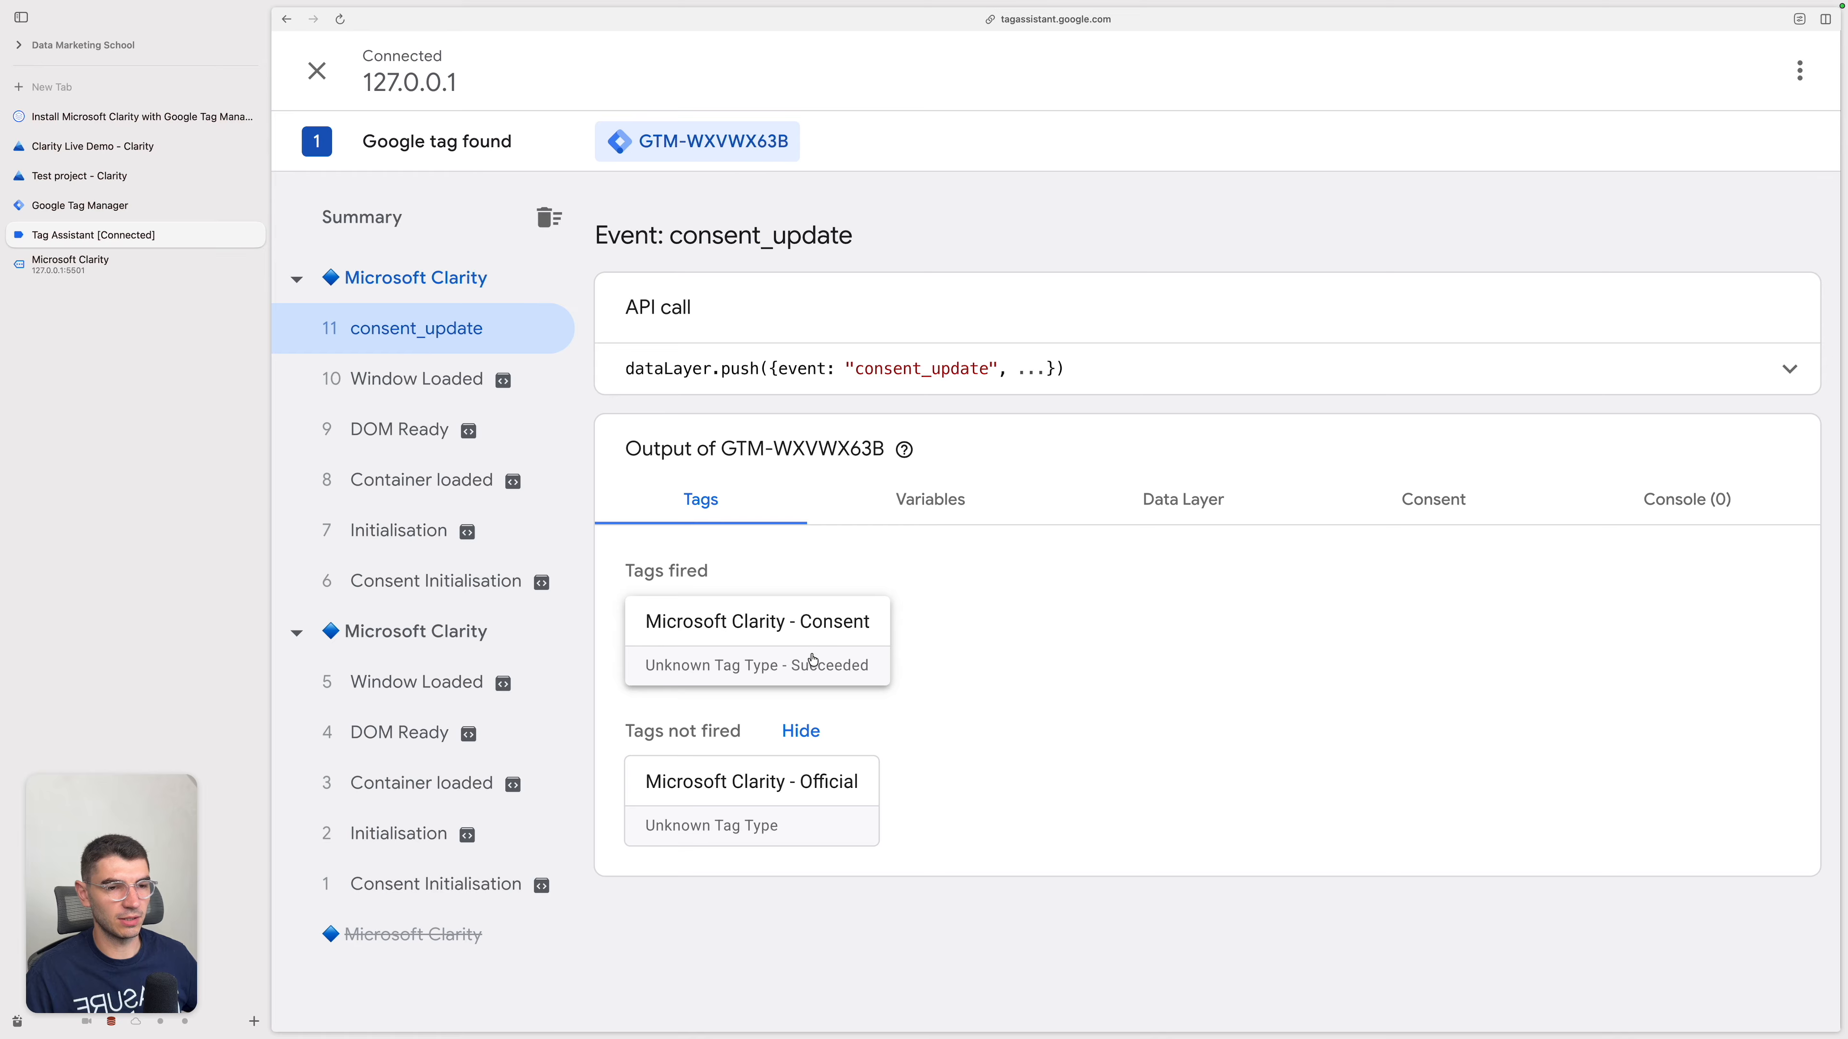
key(ctrl+Tab)
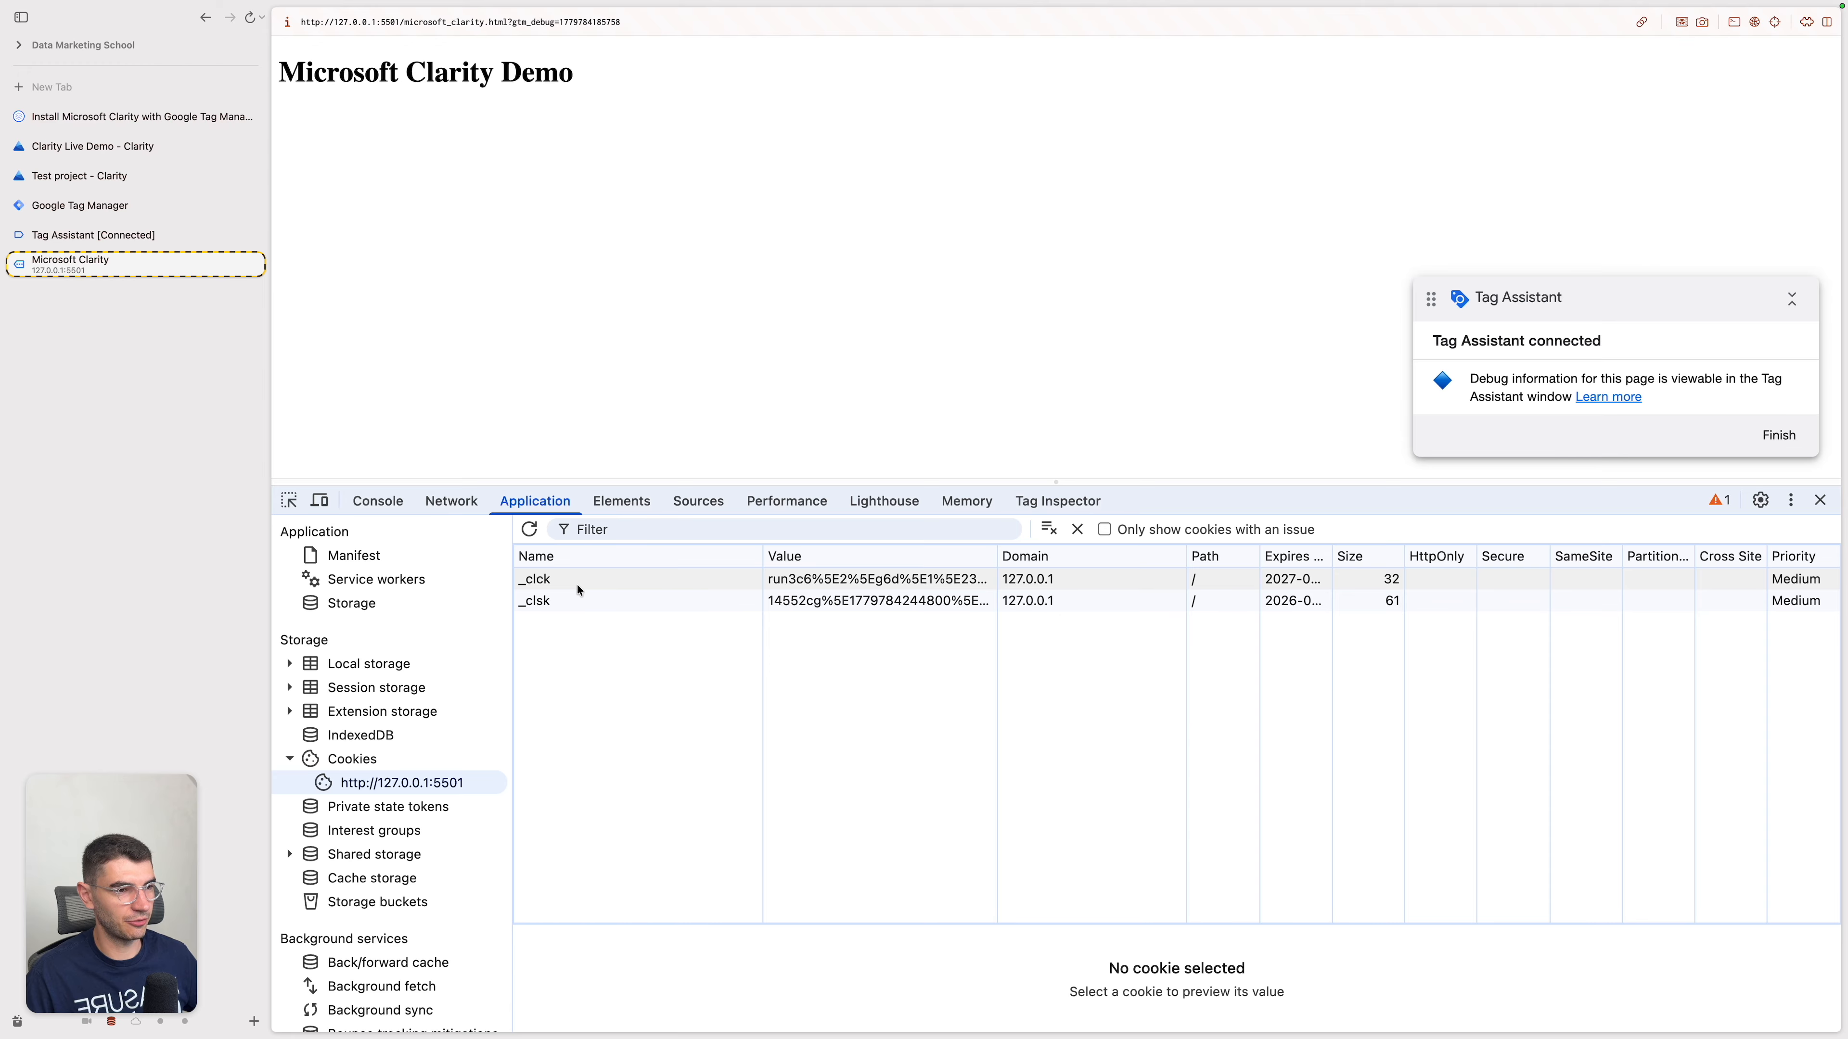
click(378, 503)
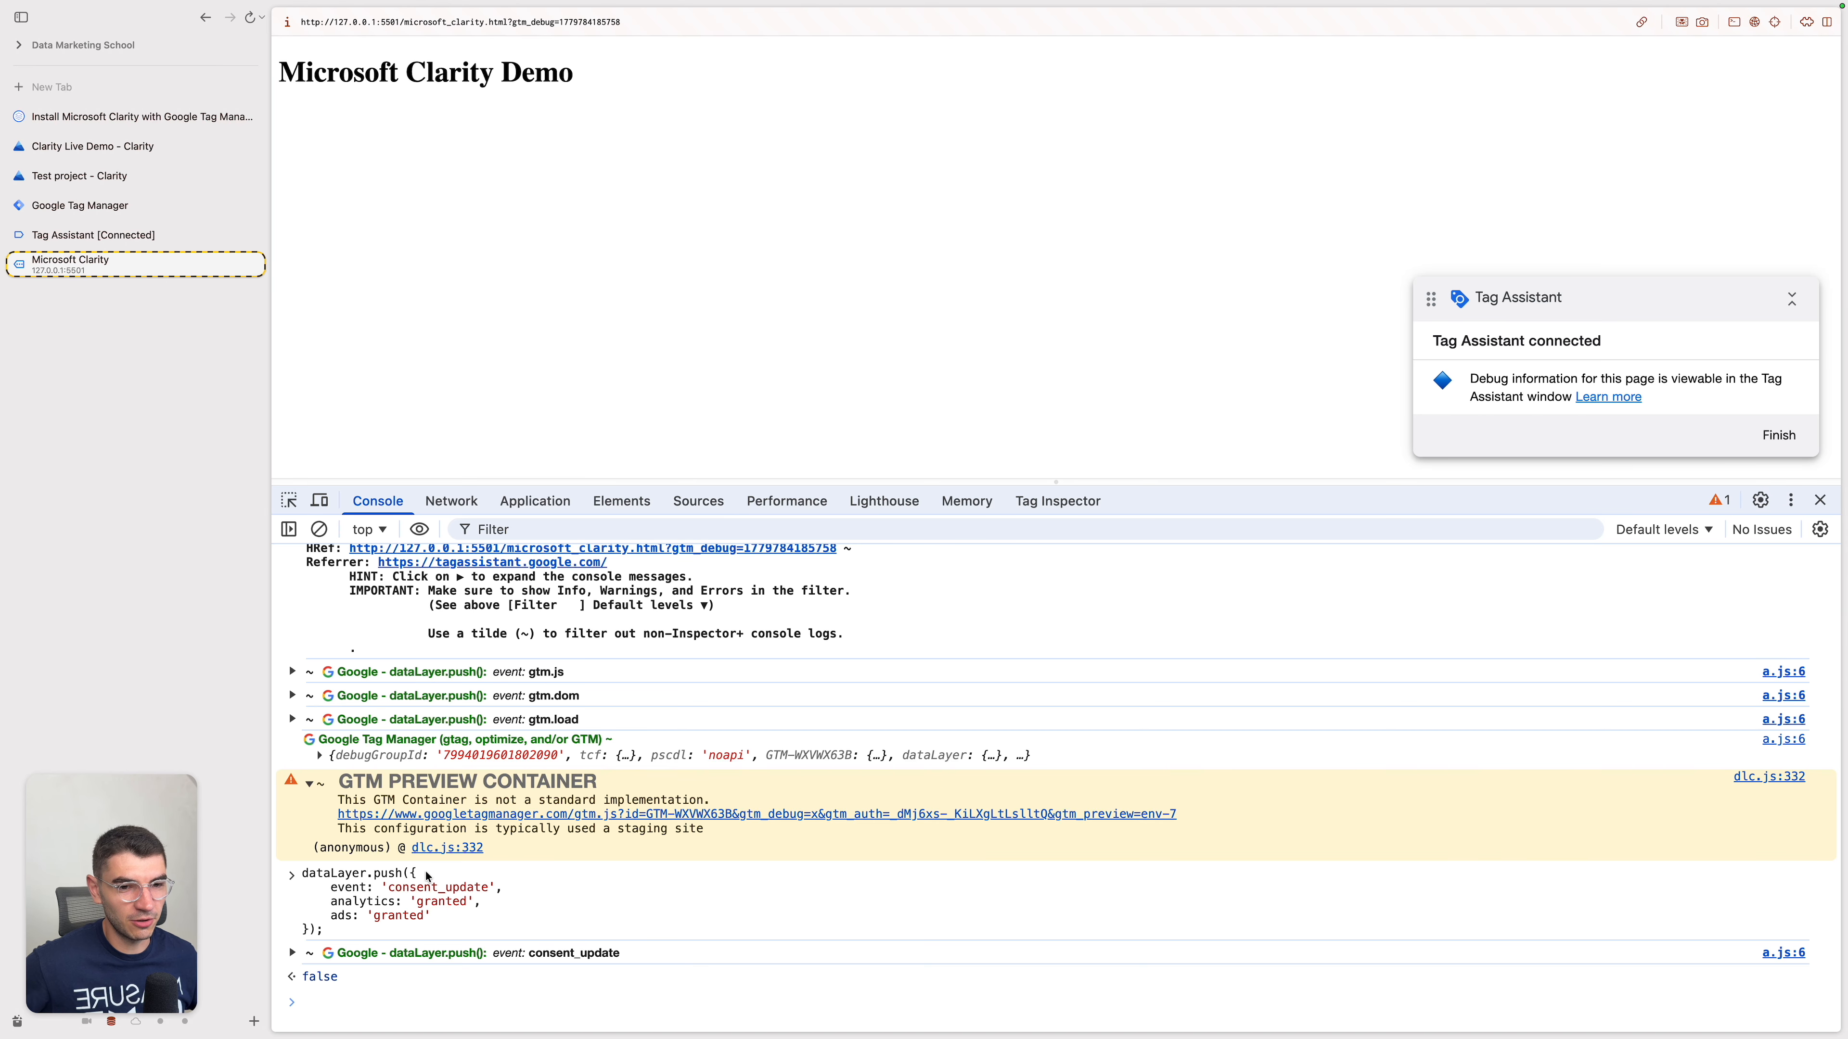
Step: Open the container's tags in Google Tag Manager and start a new smart event in the Test project's Clarity settings
click(184, 210)
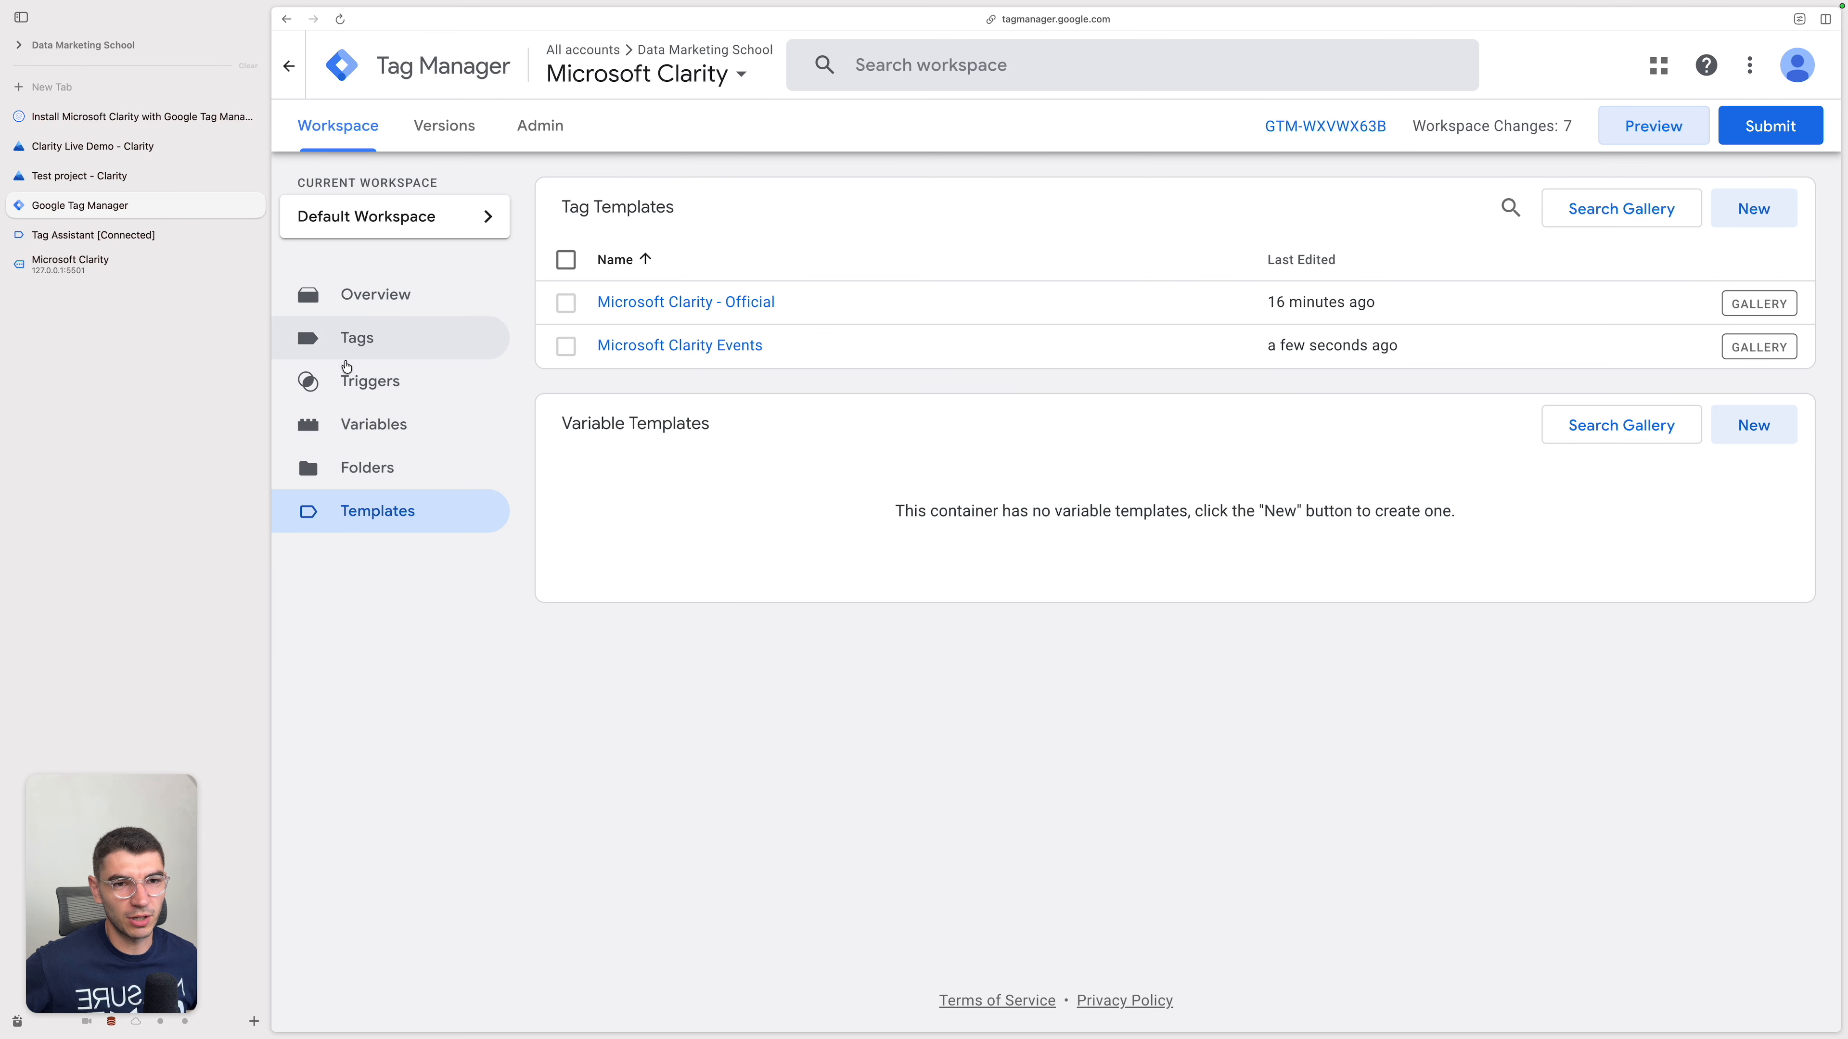
click(448, 343)
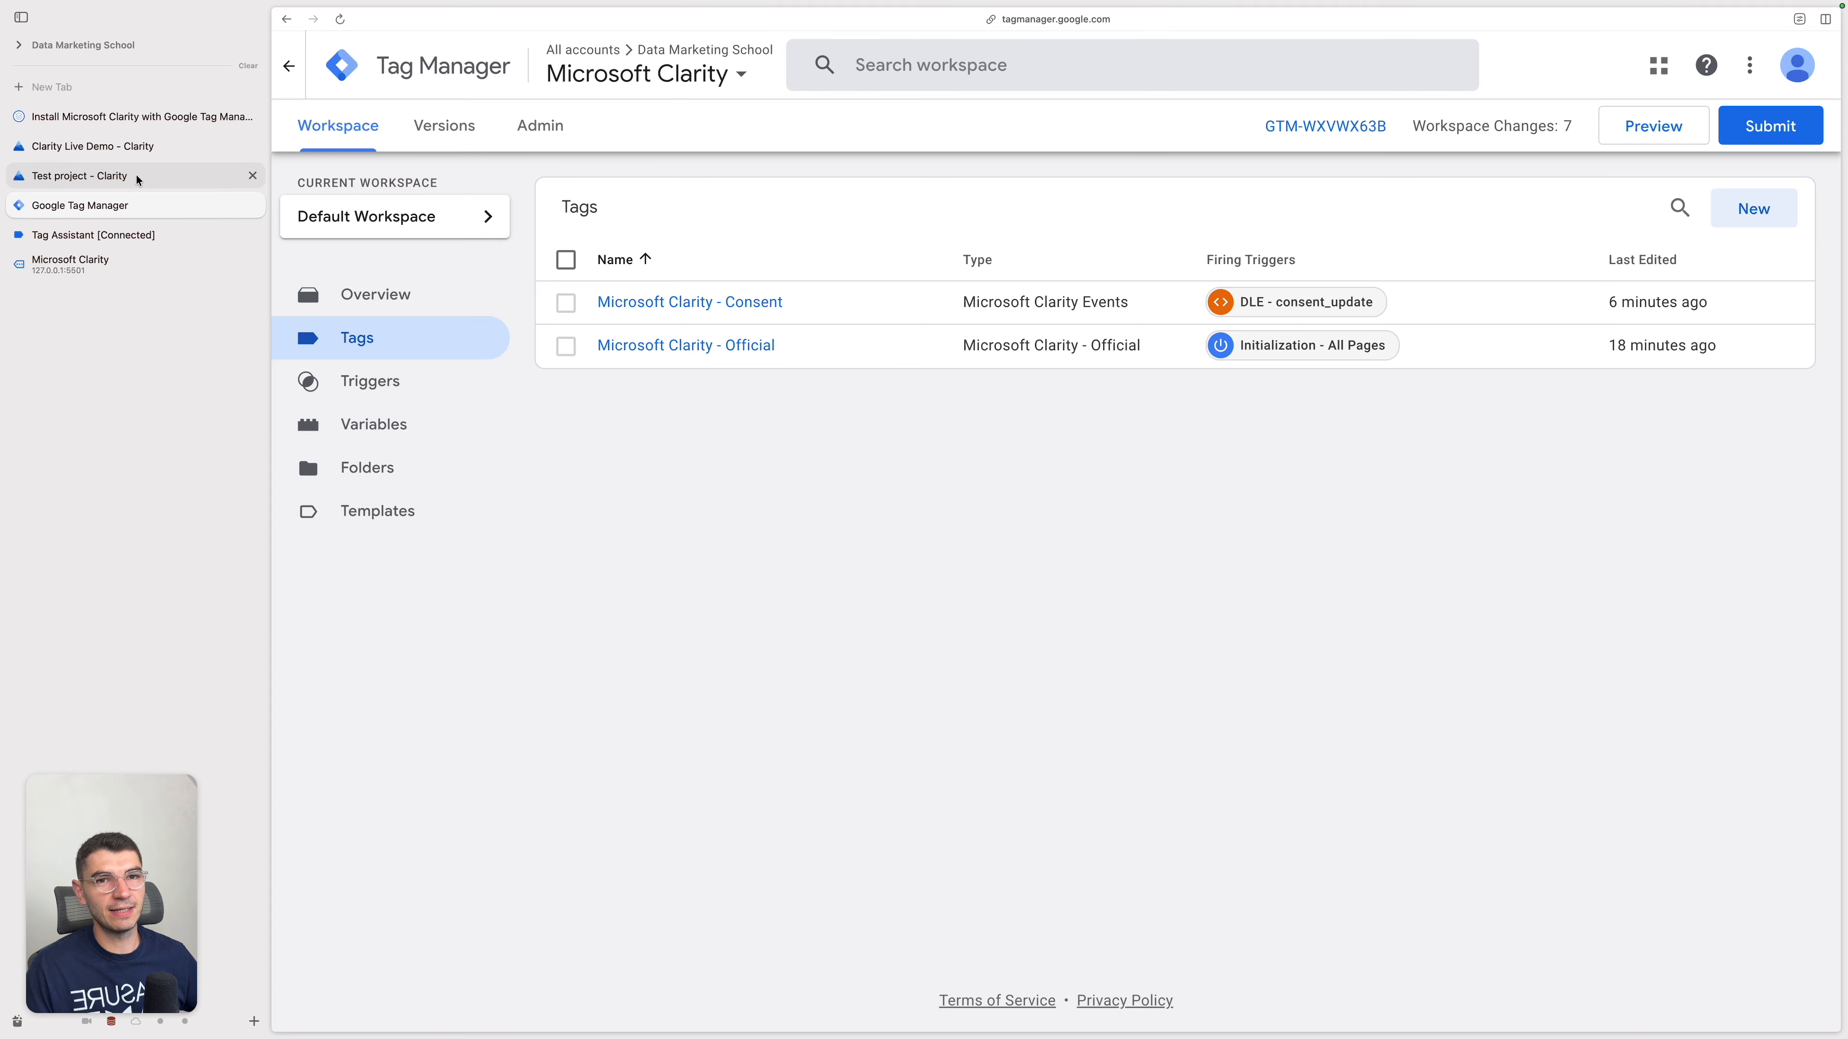
click(149, 148)
scroll(780, 311, up, 10)
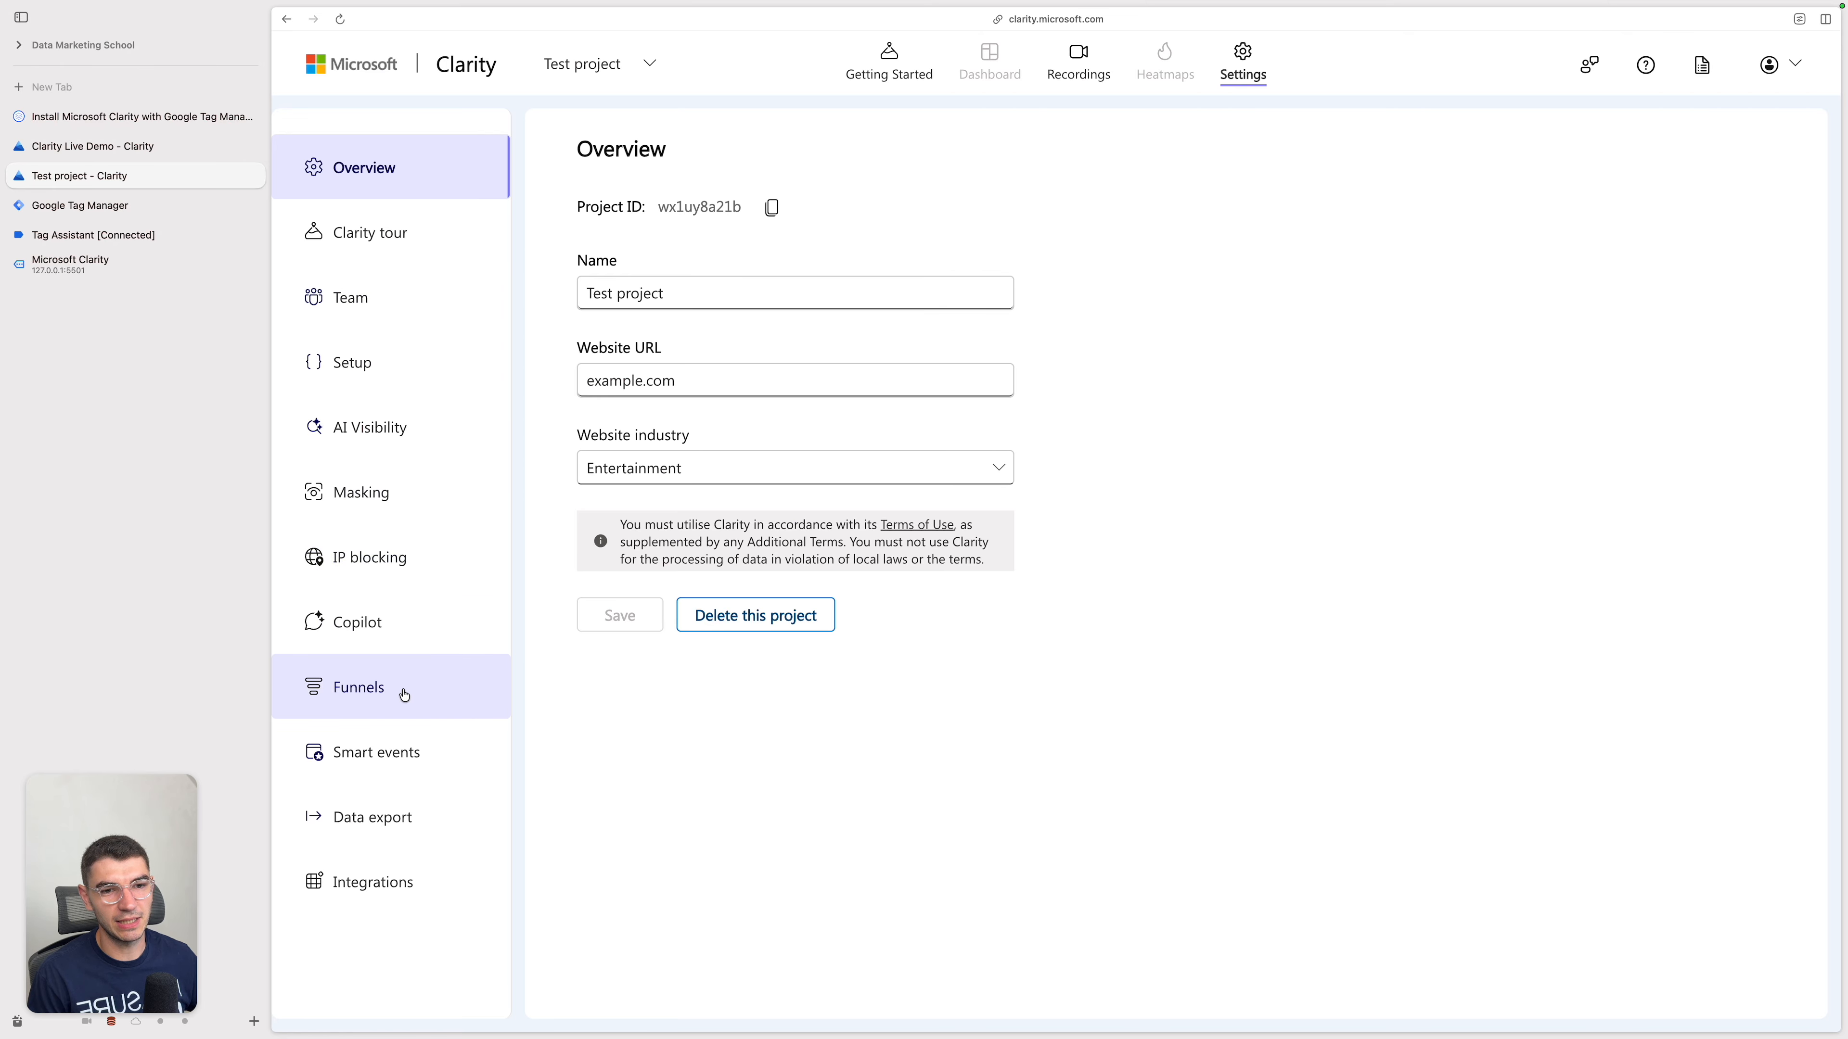
click(405, 740)
click(677, 277)
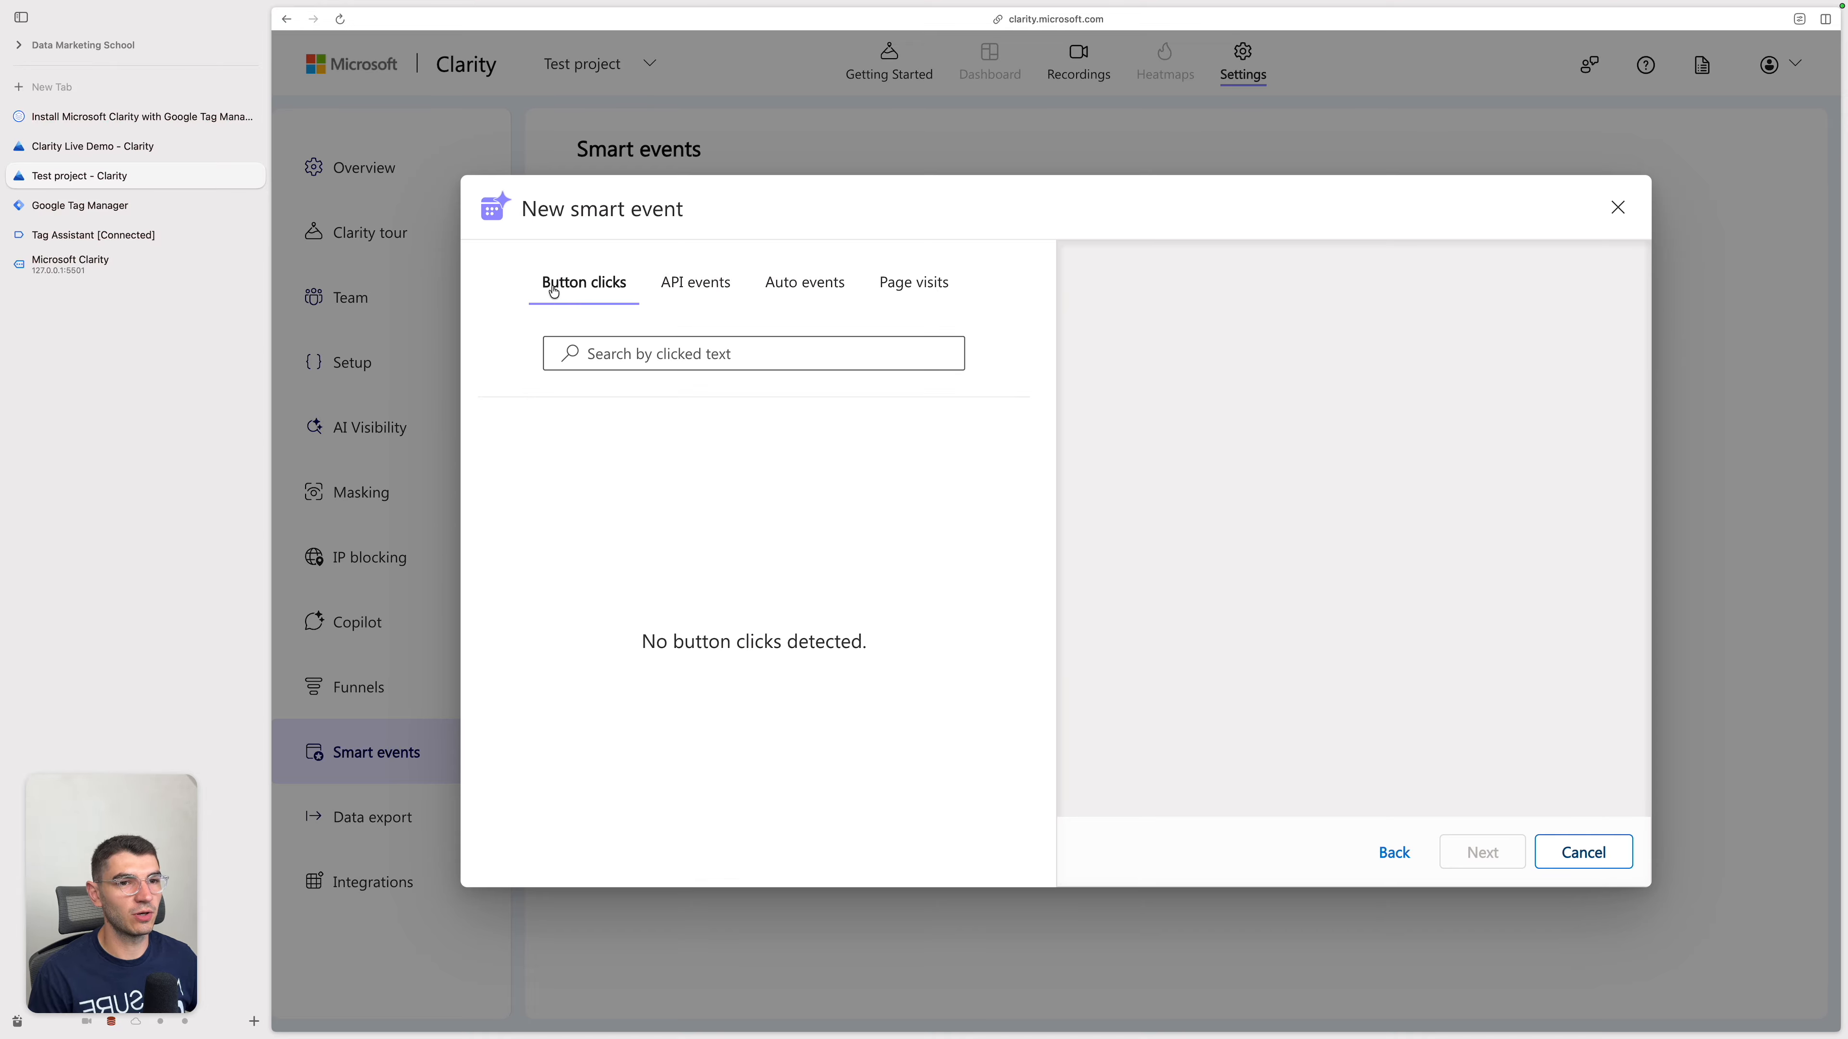
Step: Examine the button click, API event, auto event and page visit options for a new smart event, including the URL match conditions
click(661, 363)
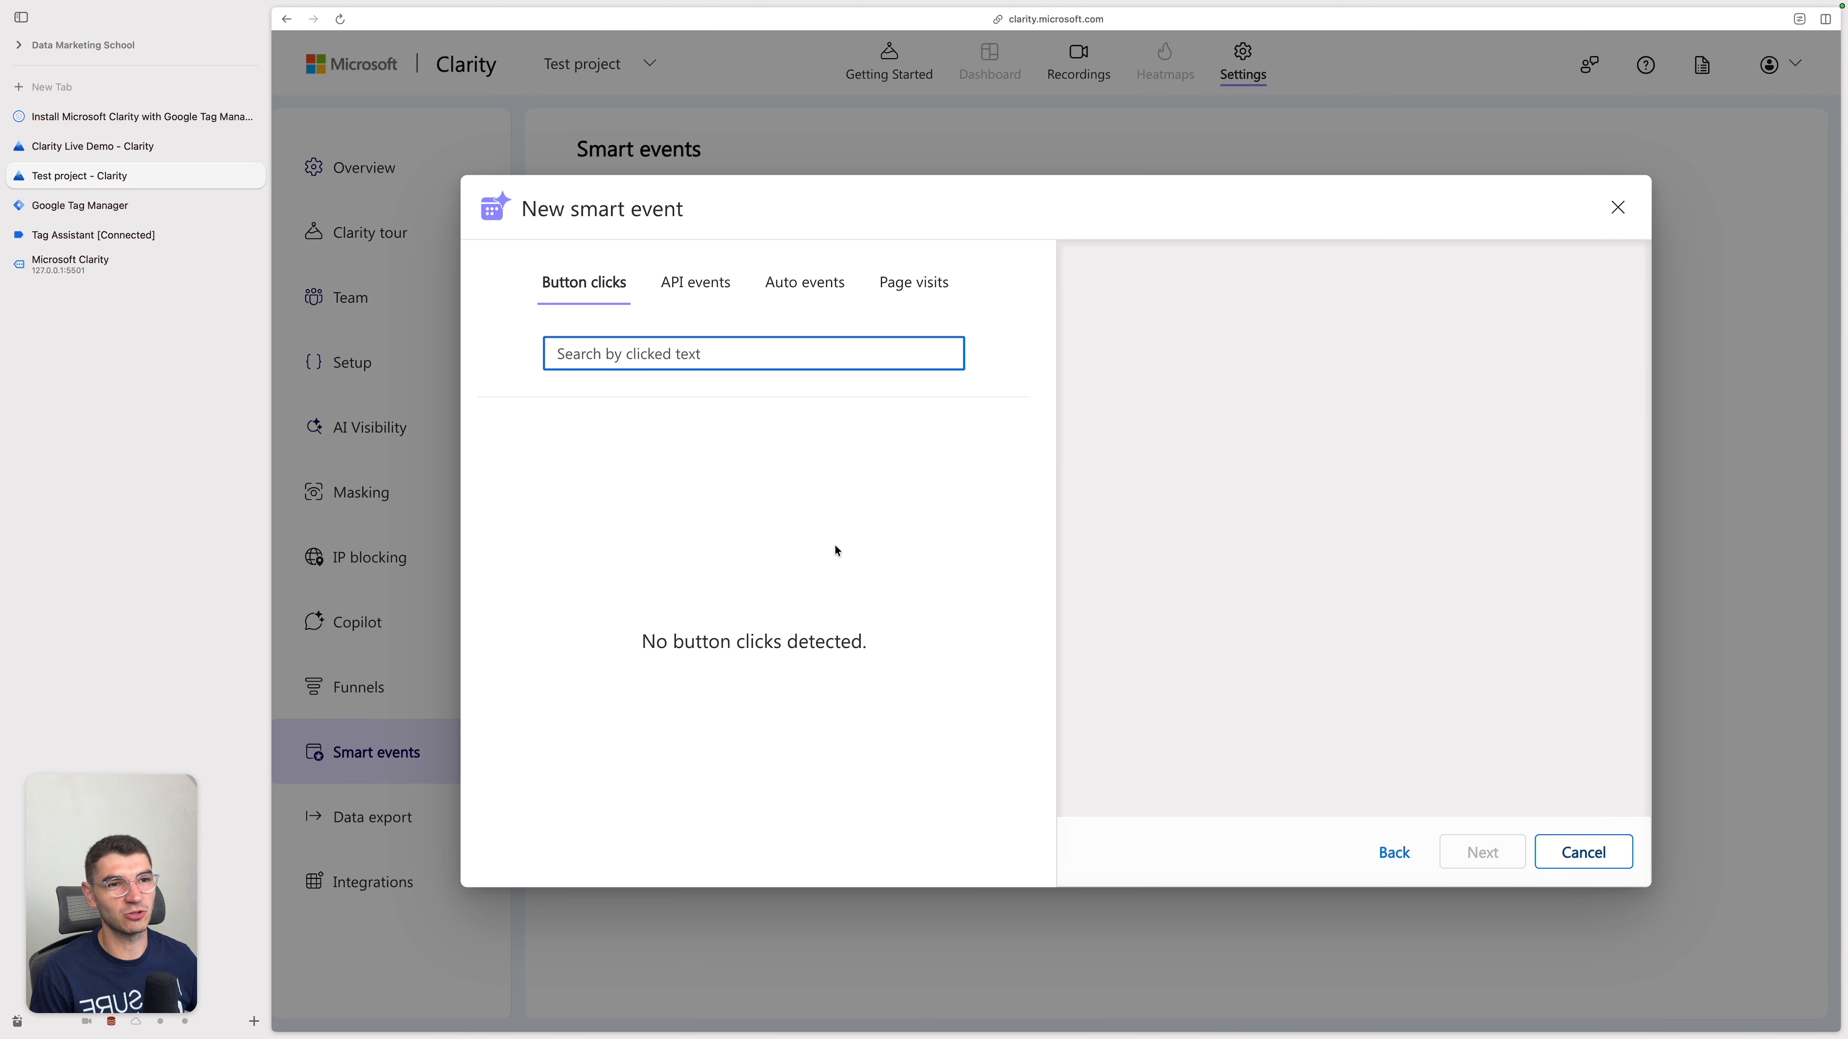
click(705, 289)
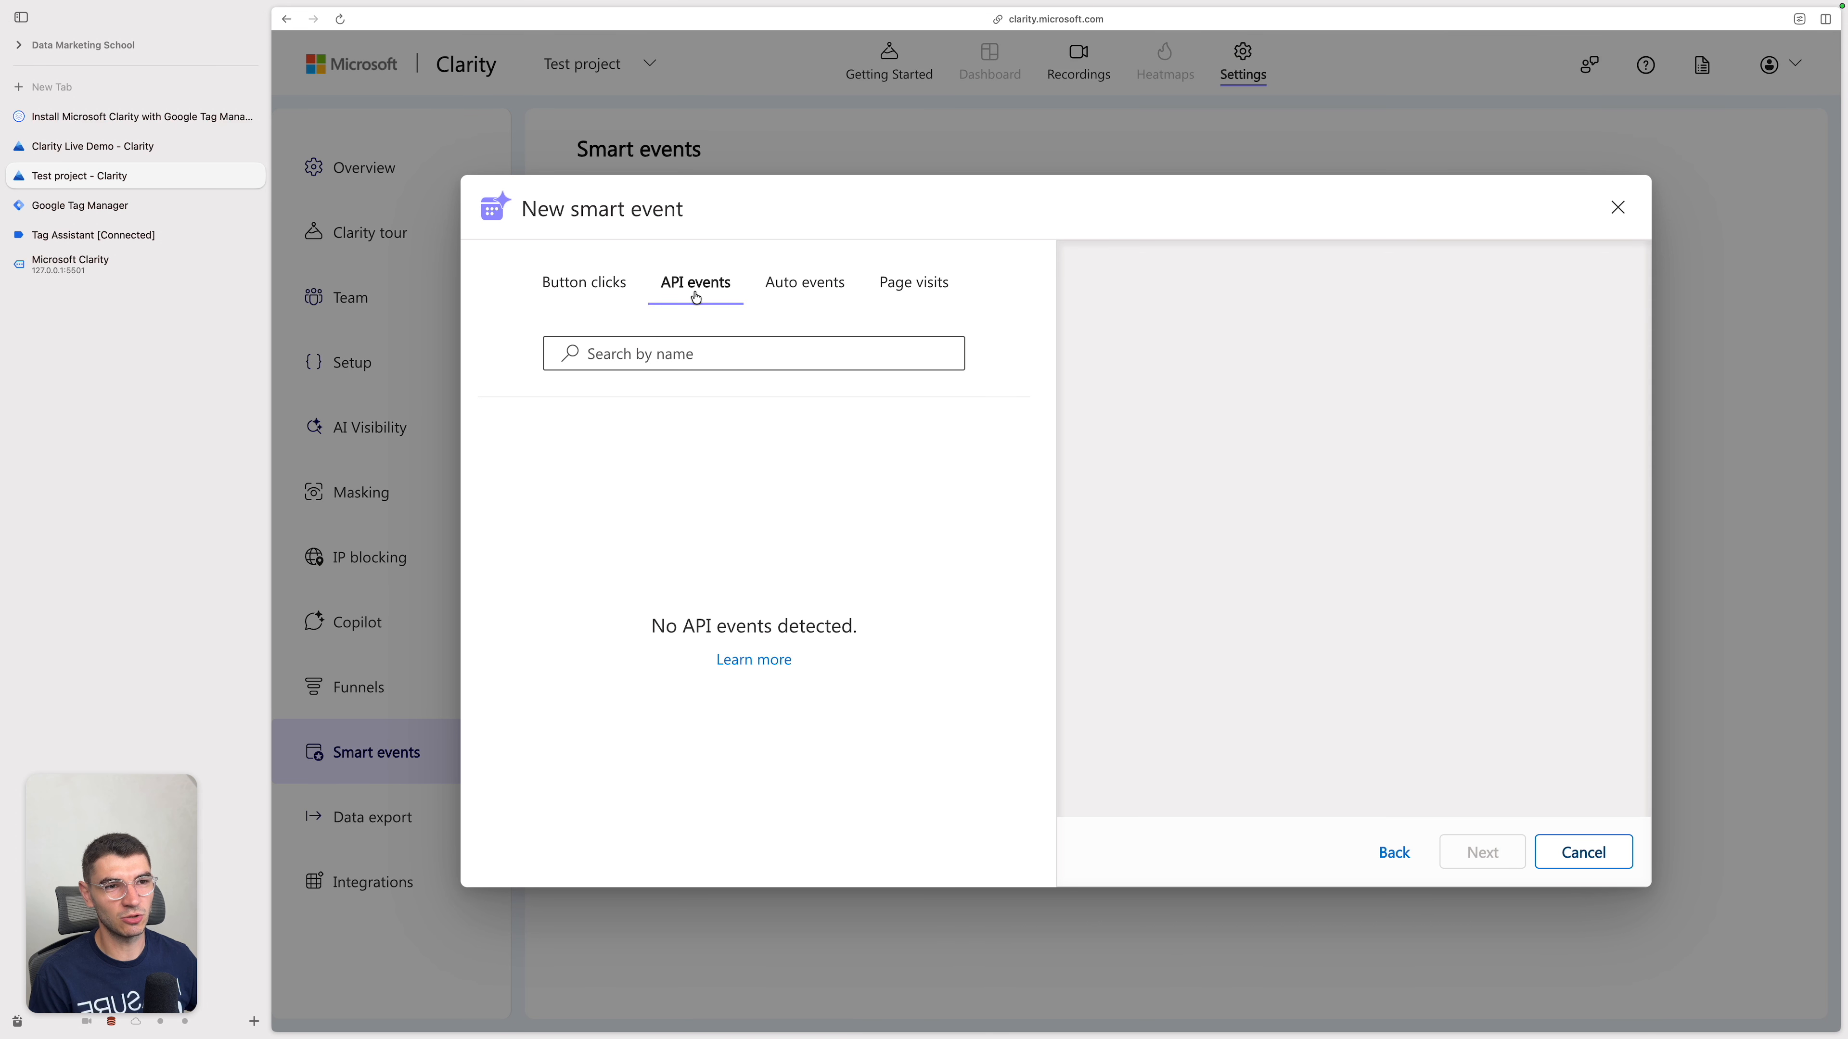
click(807, 285)
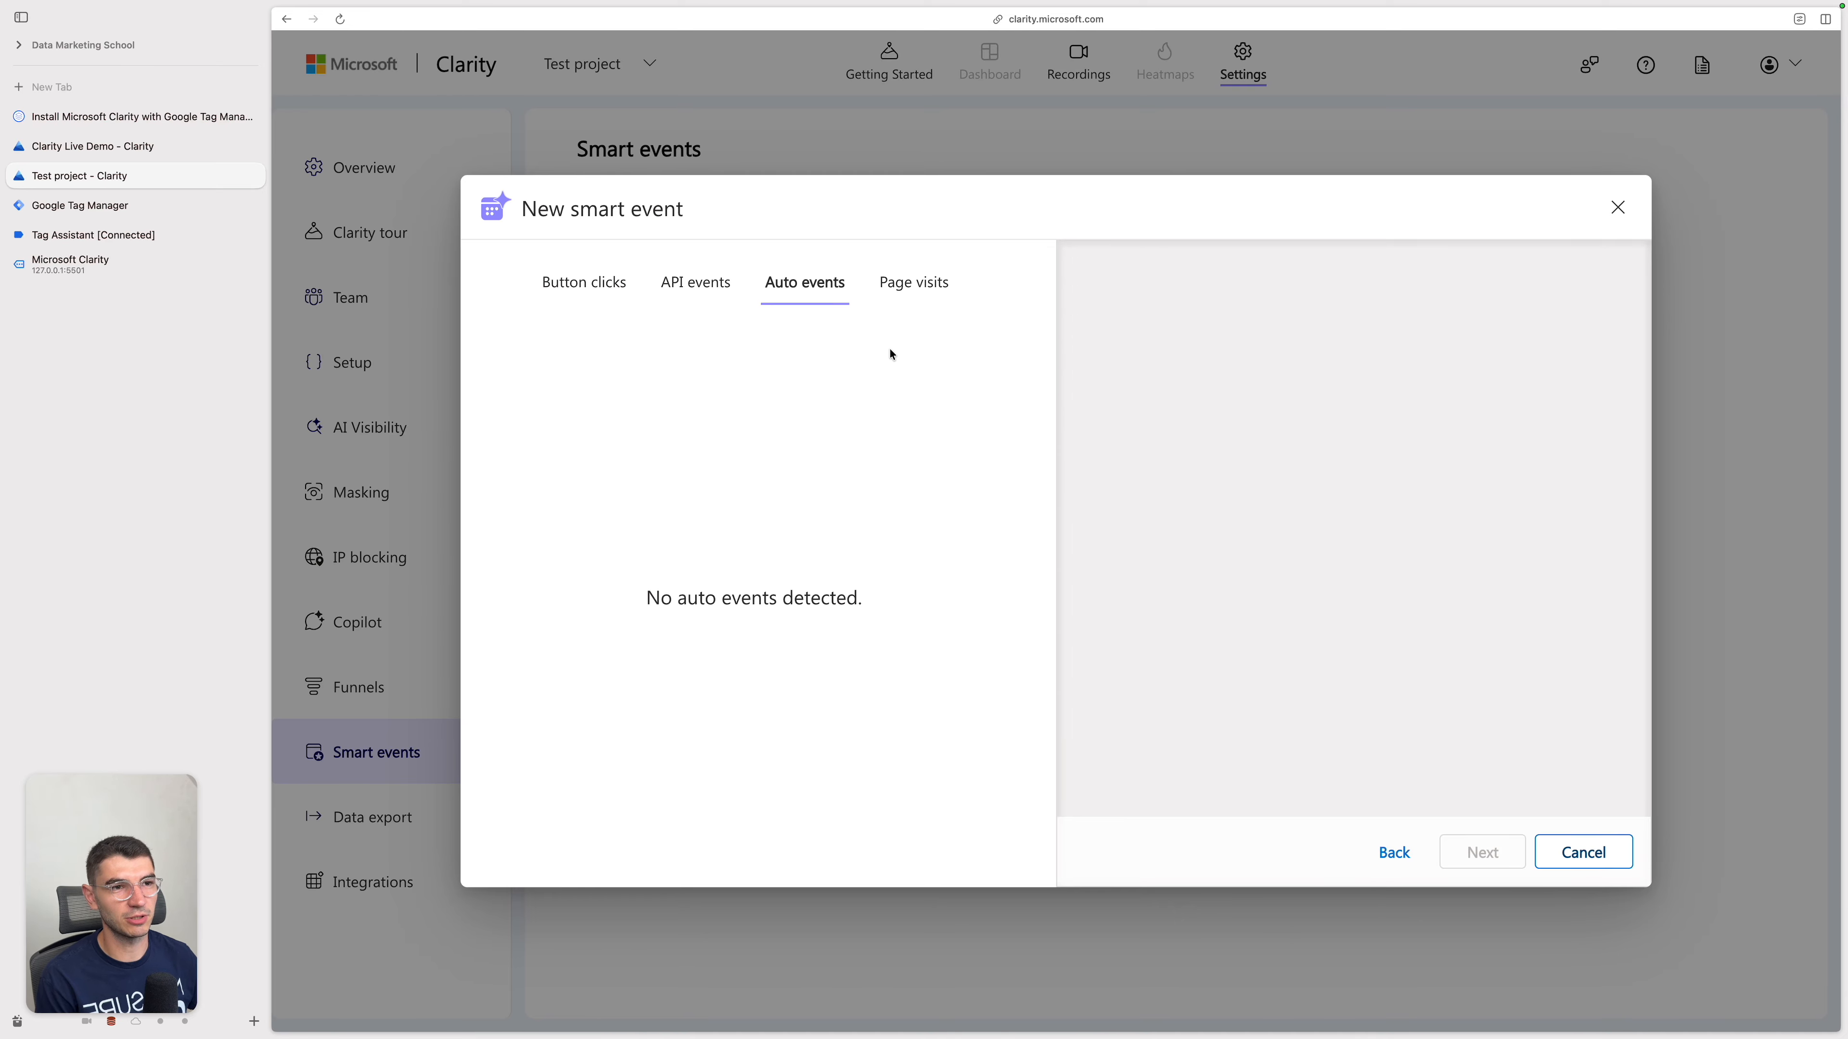
click(926, 300)
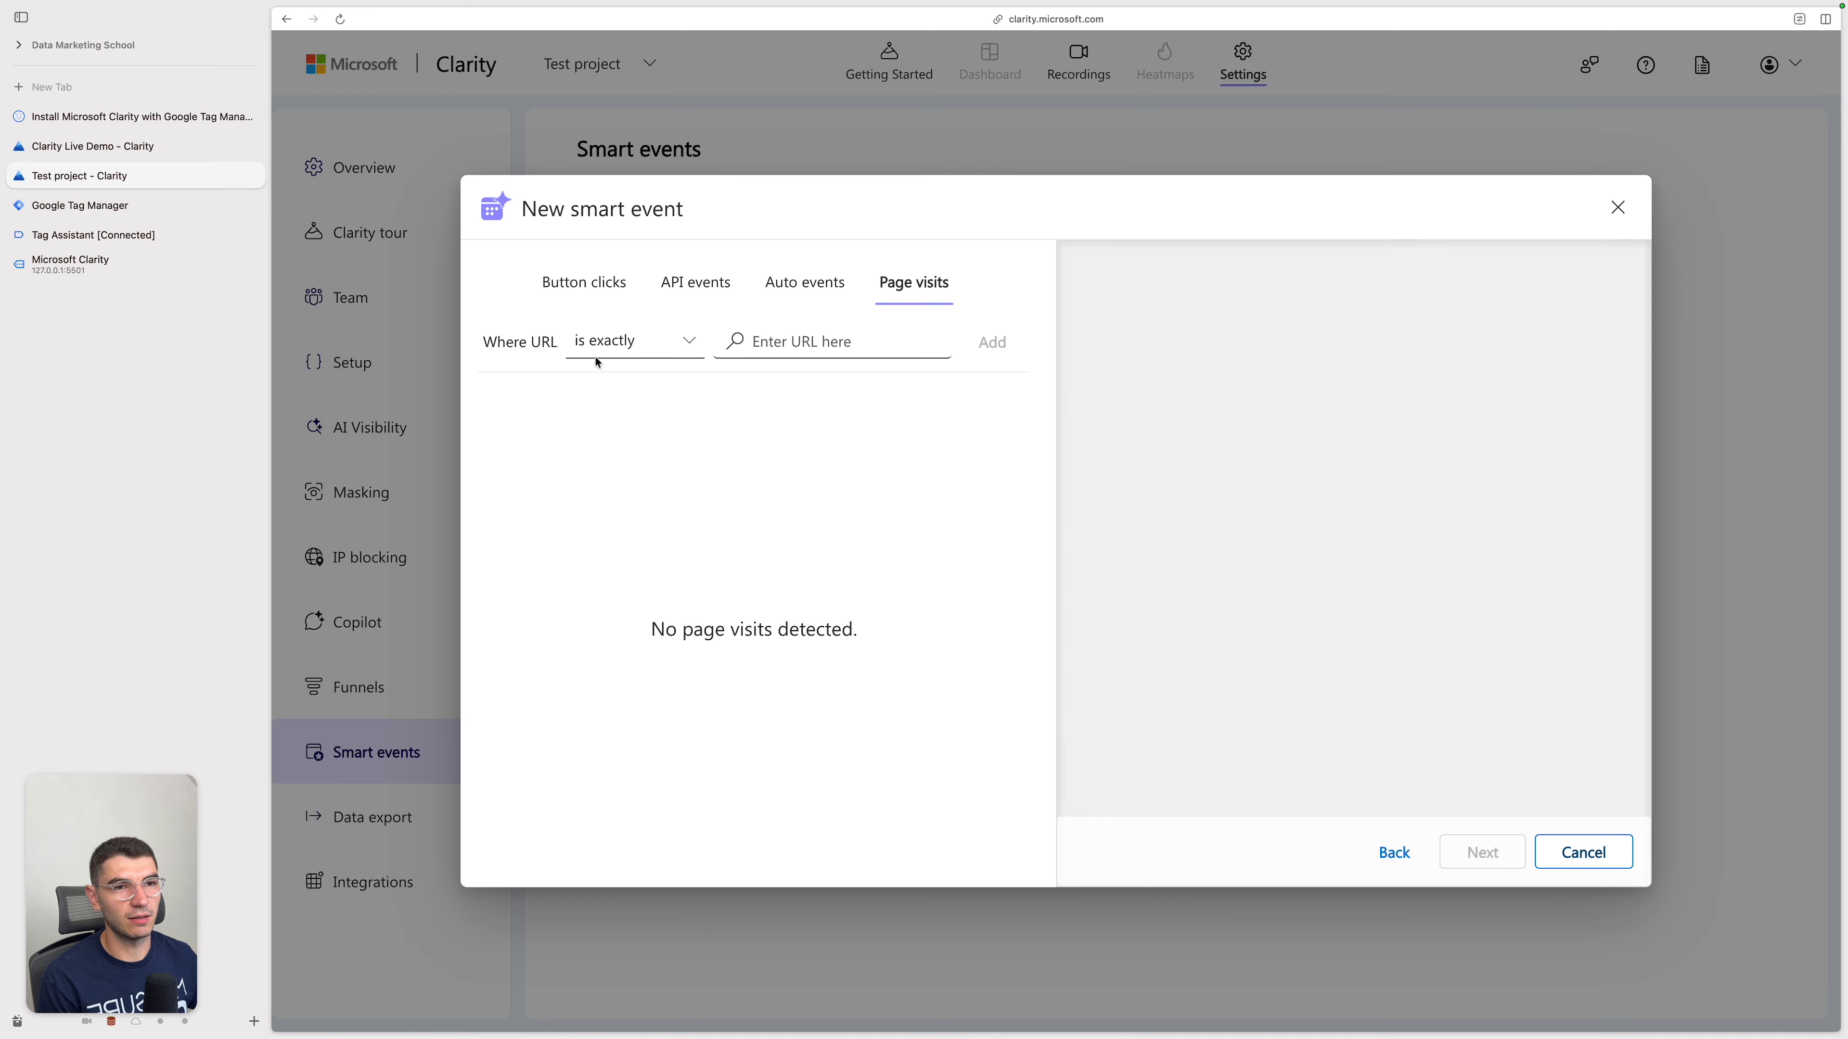
click(649, 348)
click(817, 429)
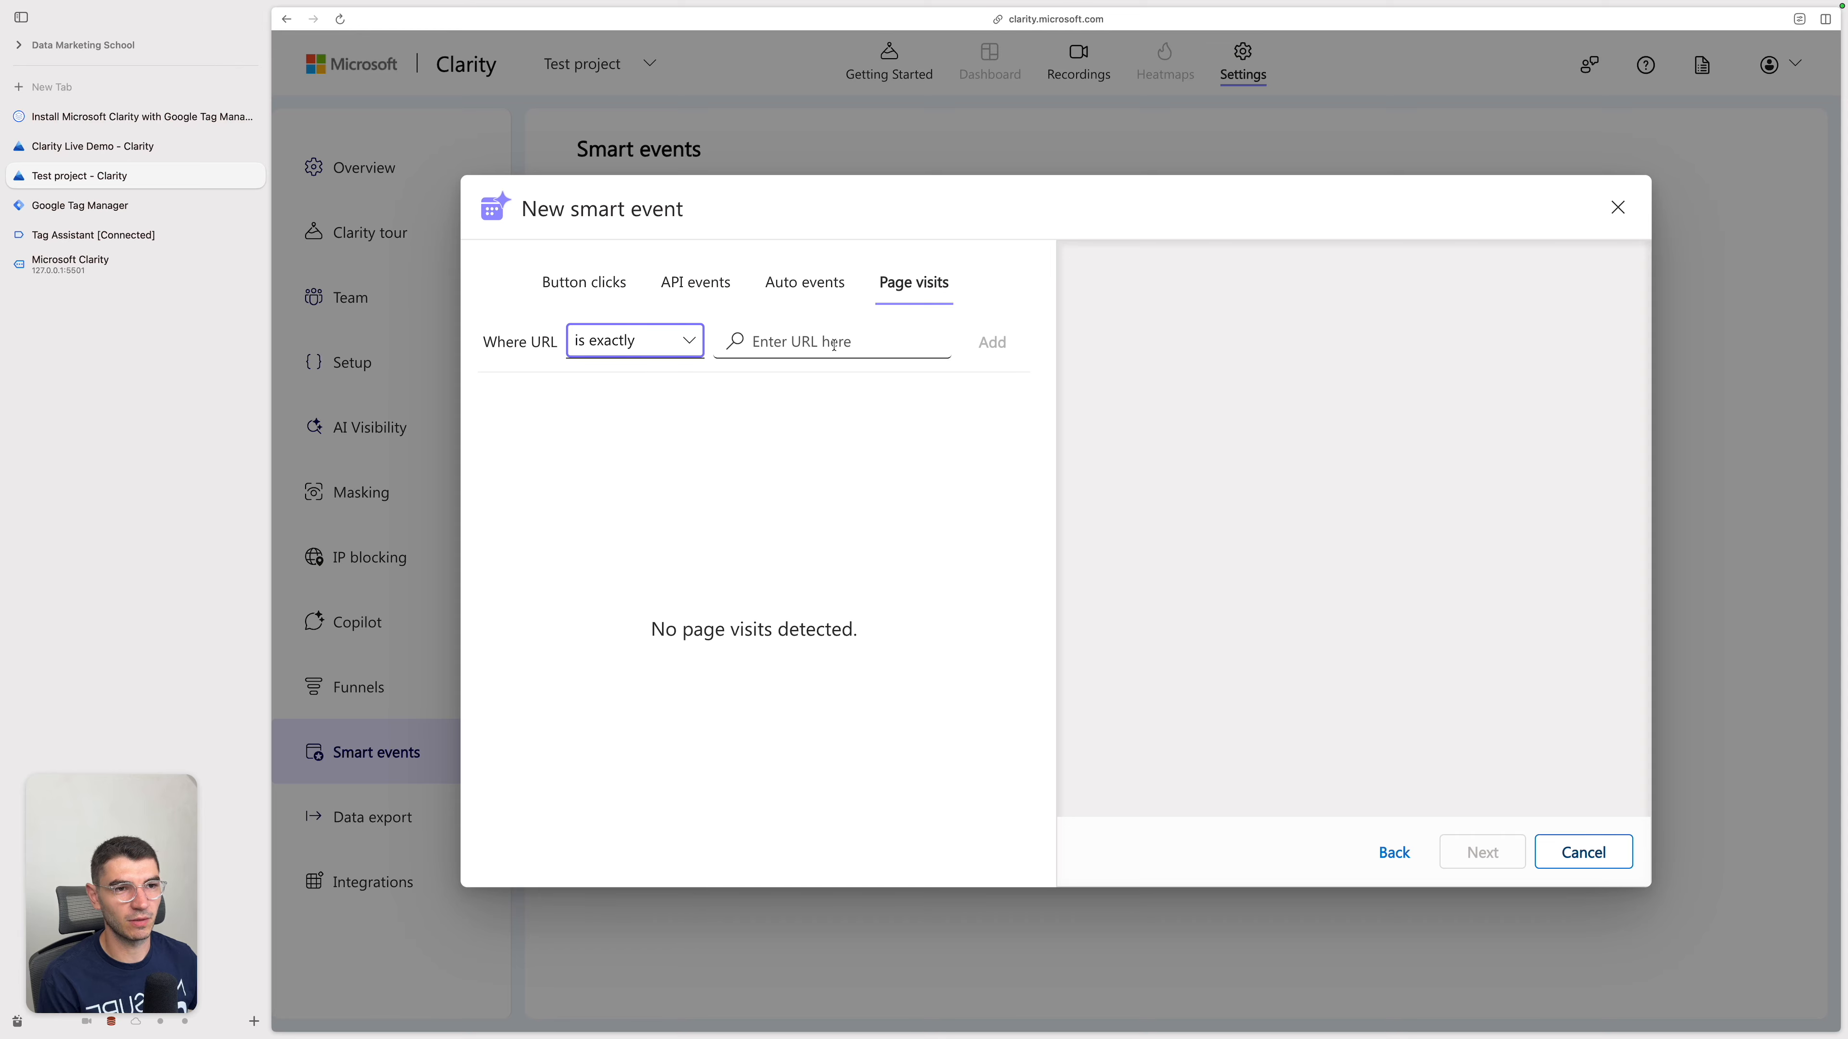
click(607, 351)
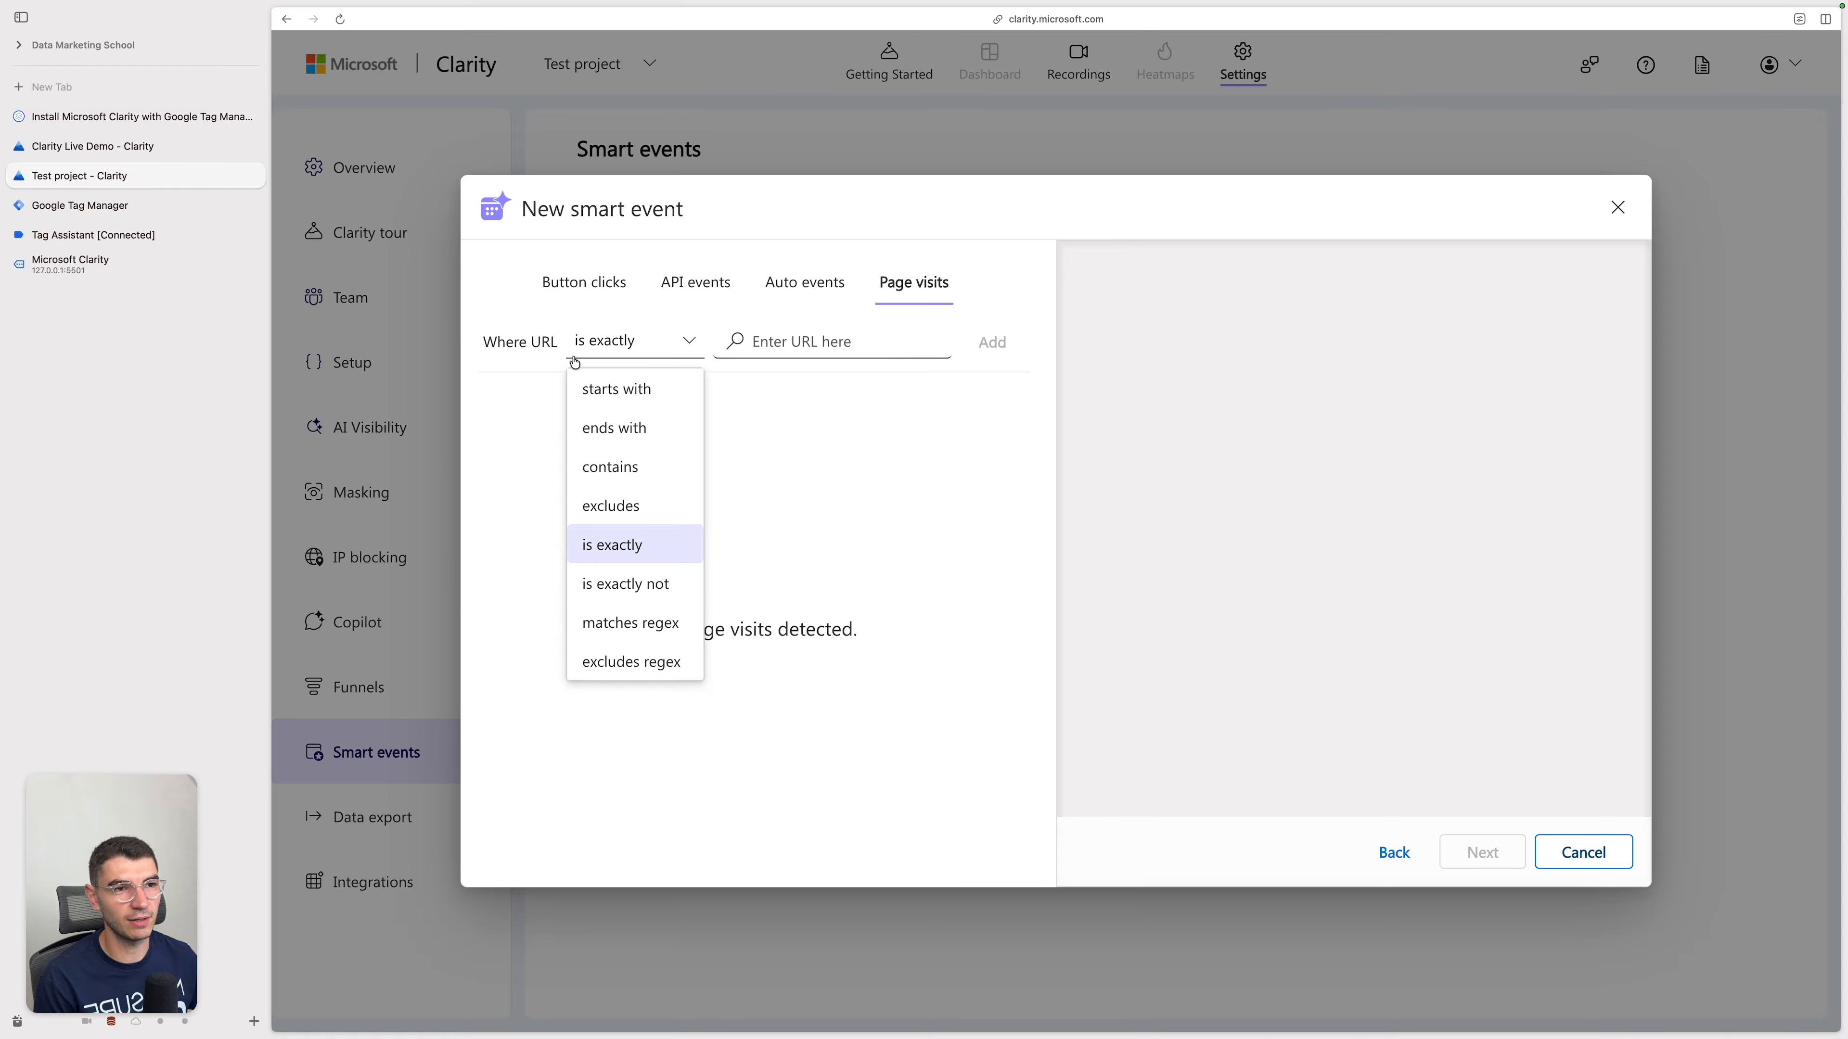
click(677, 282)
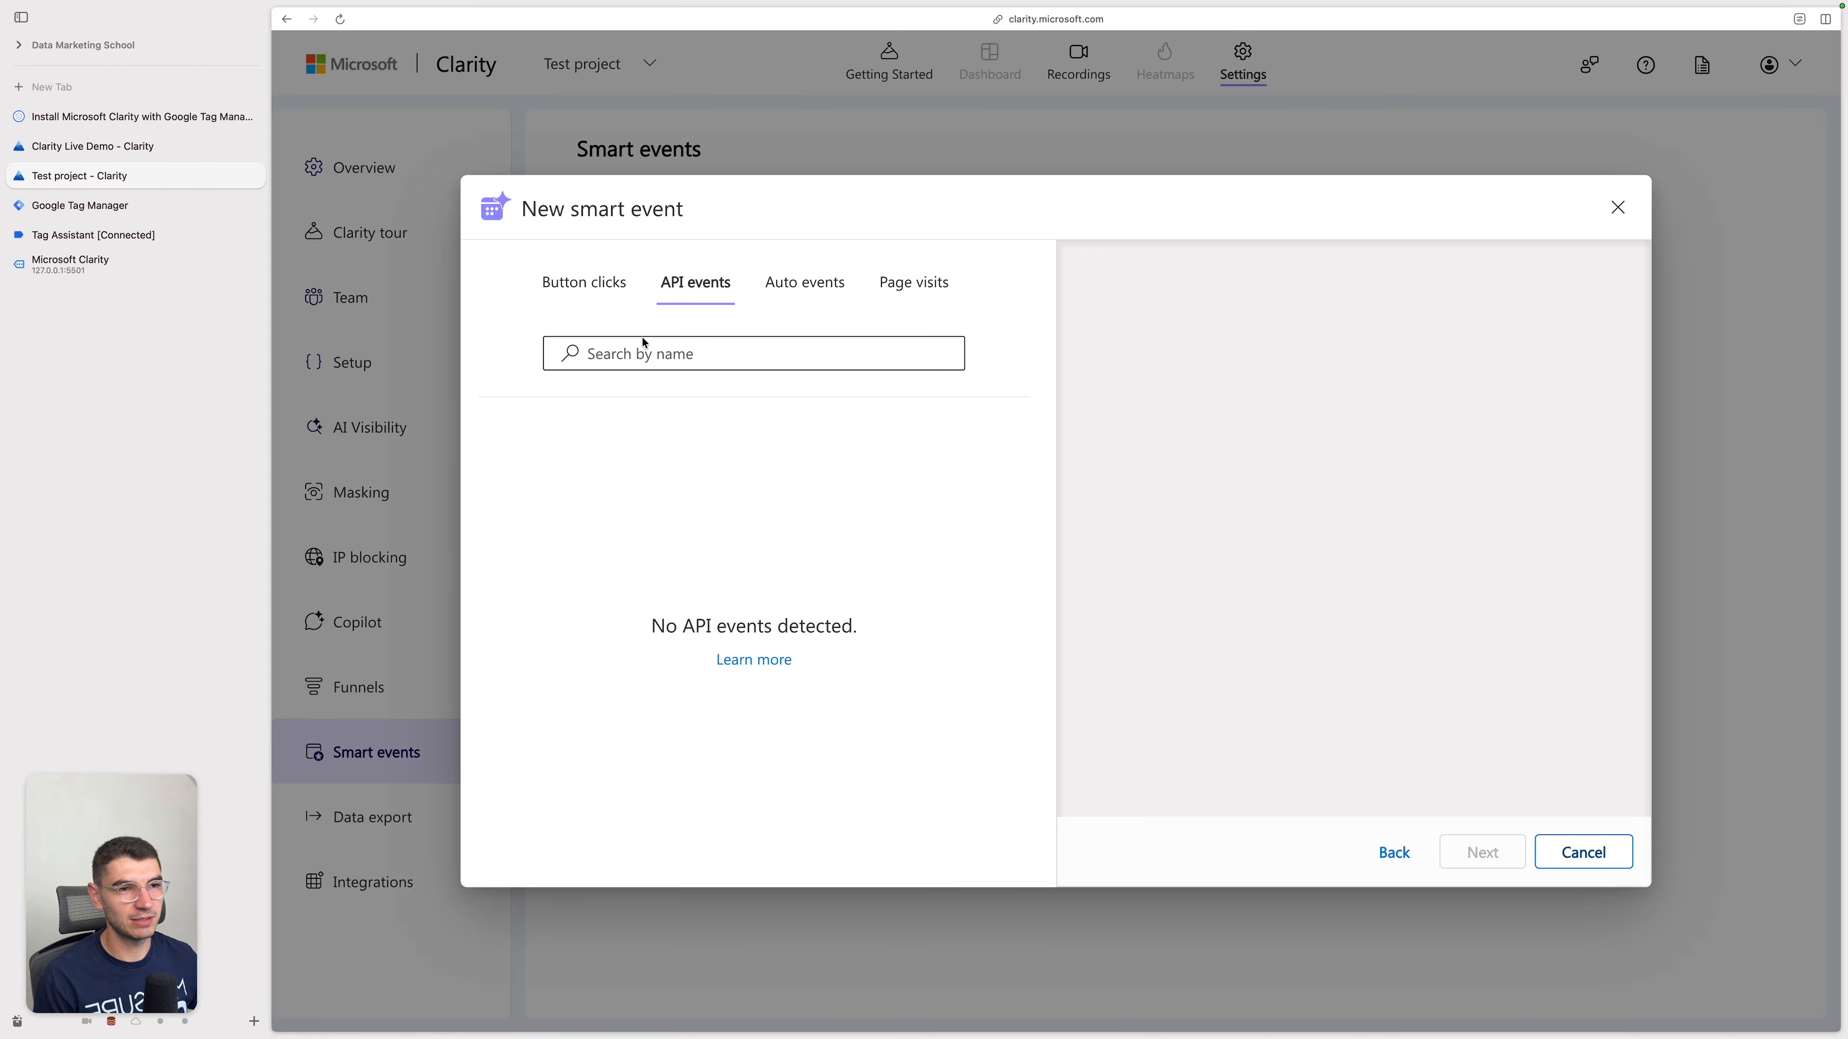
click(816, 365)
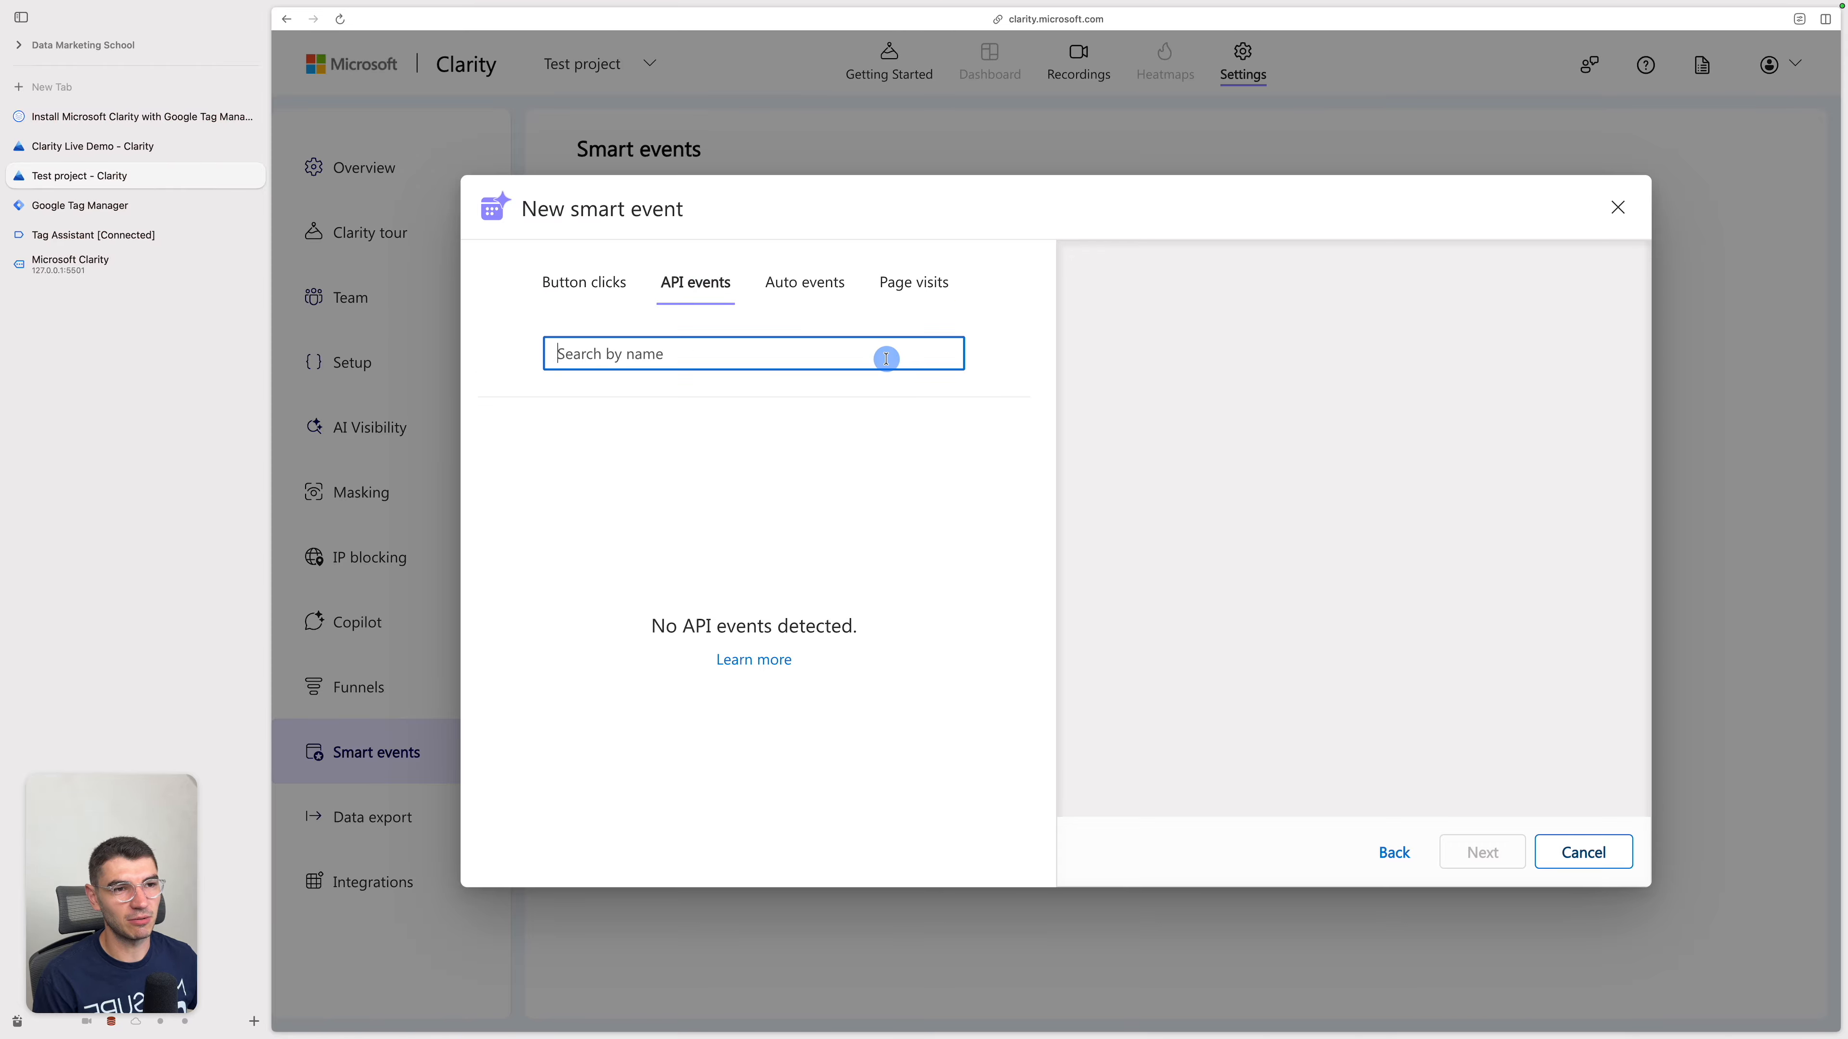
click(958, 439)
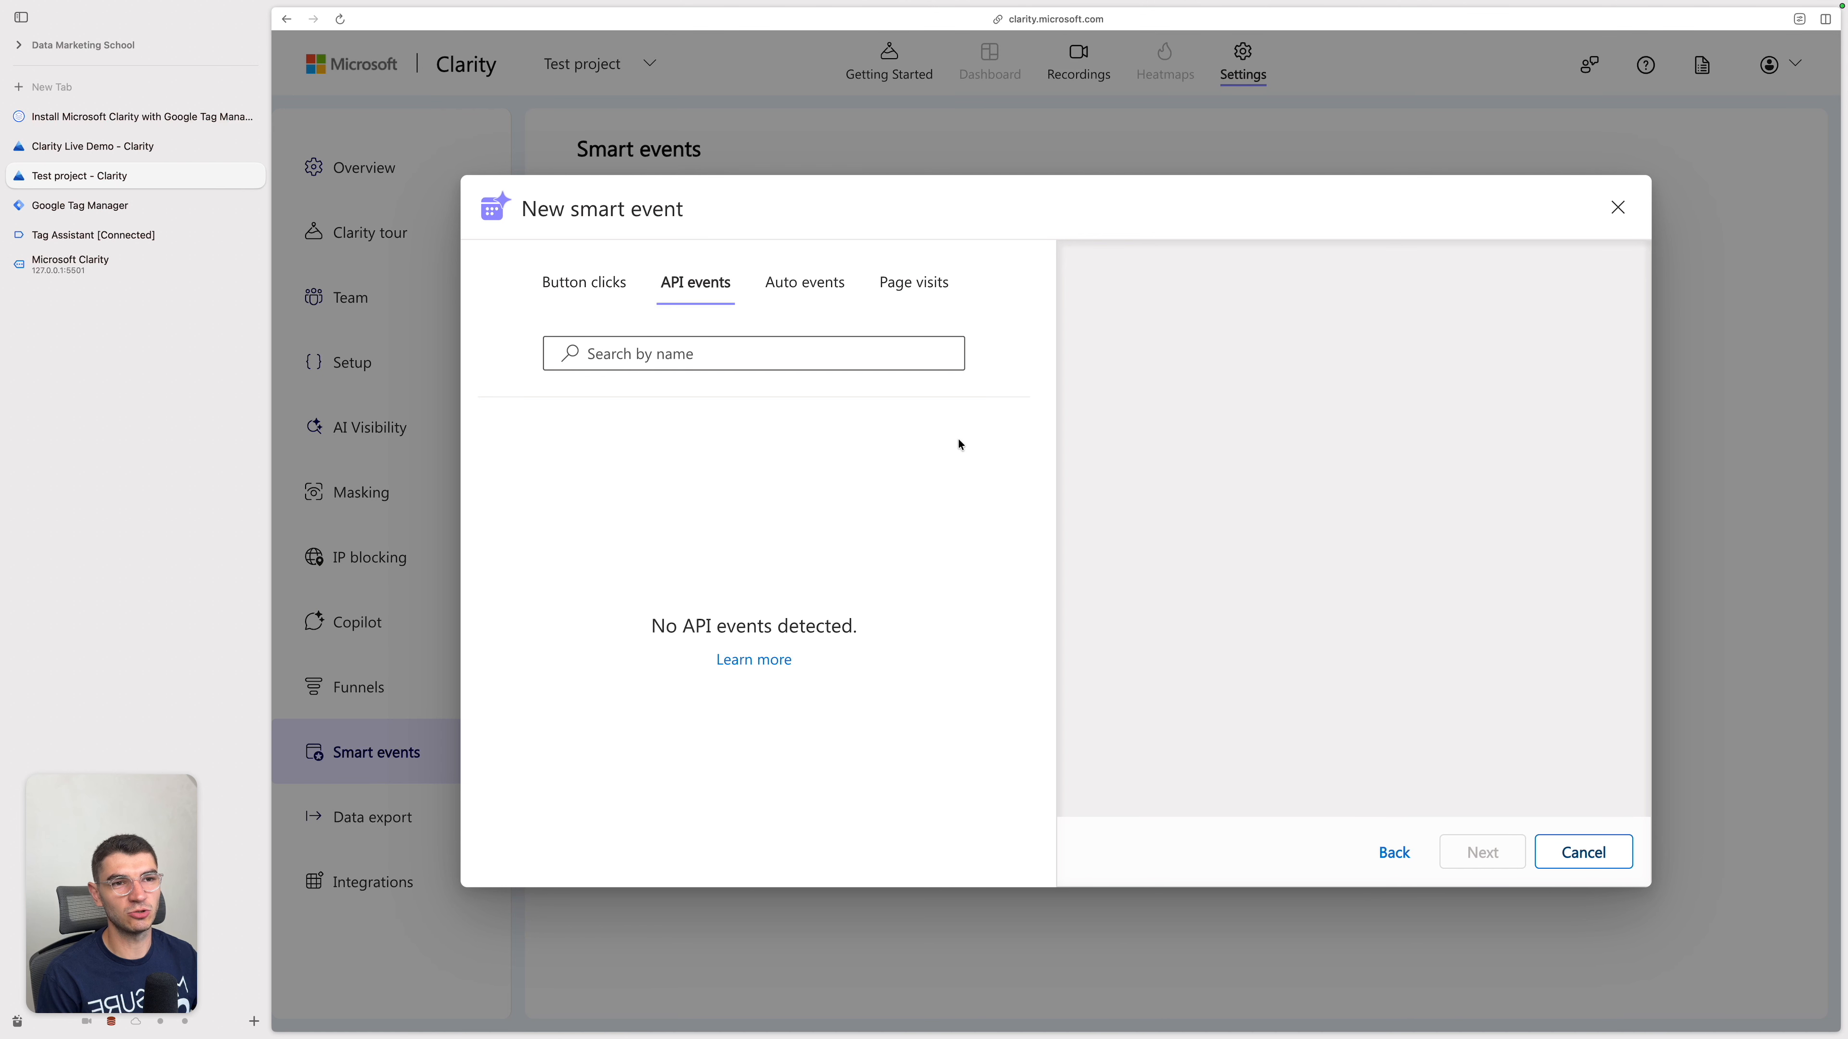
Step: Create a new Google Tag Manager tag of type Microsoft Clarity Events with Send event enabled
click(188, 207)
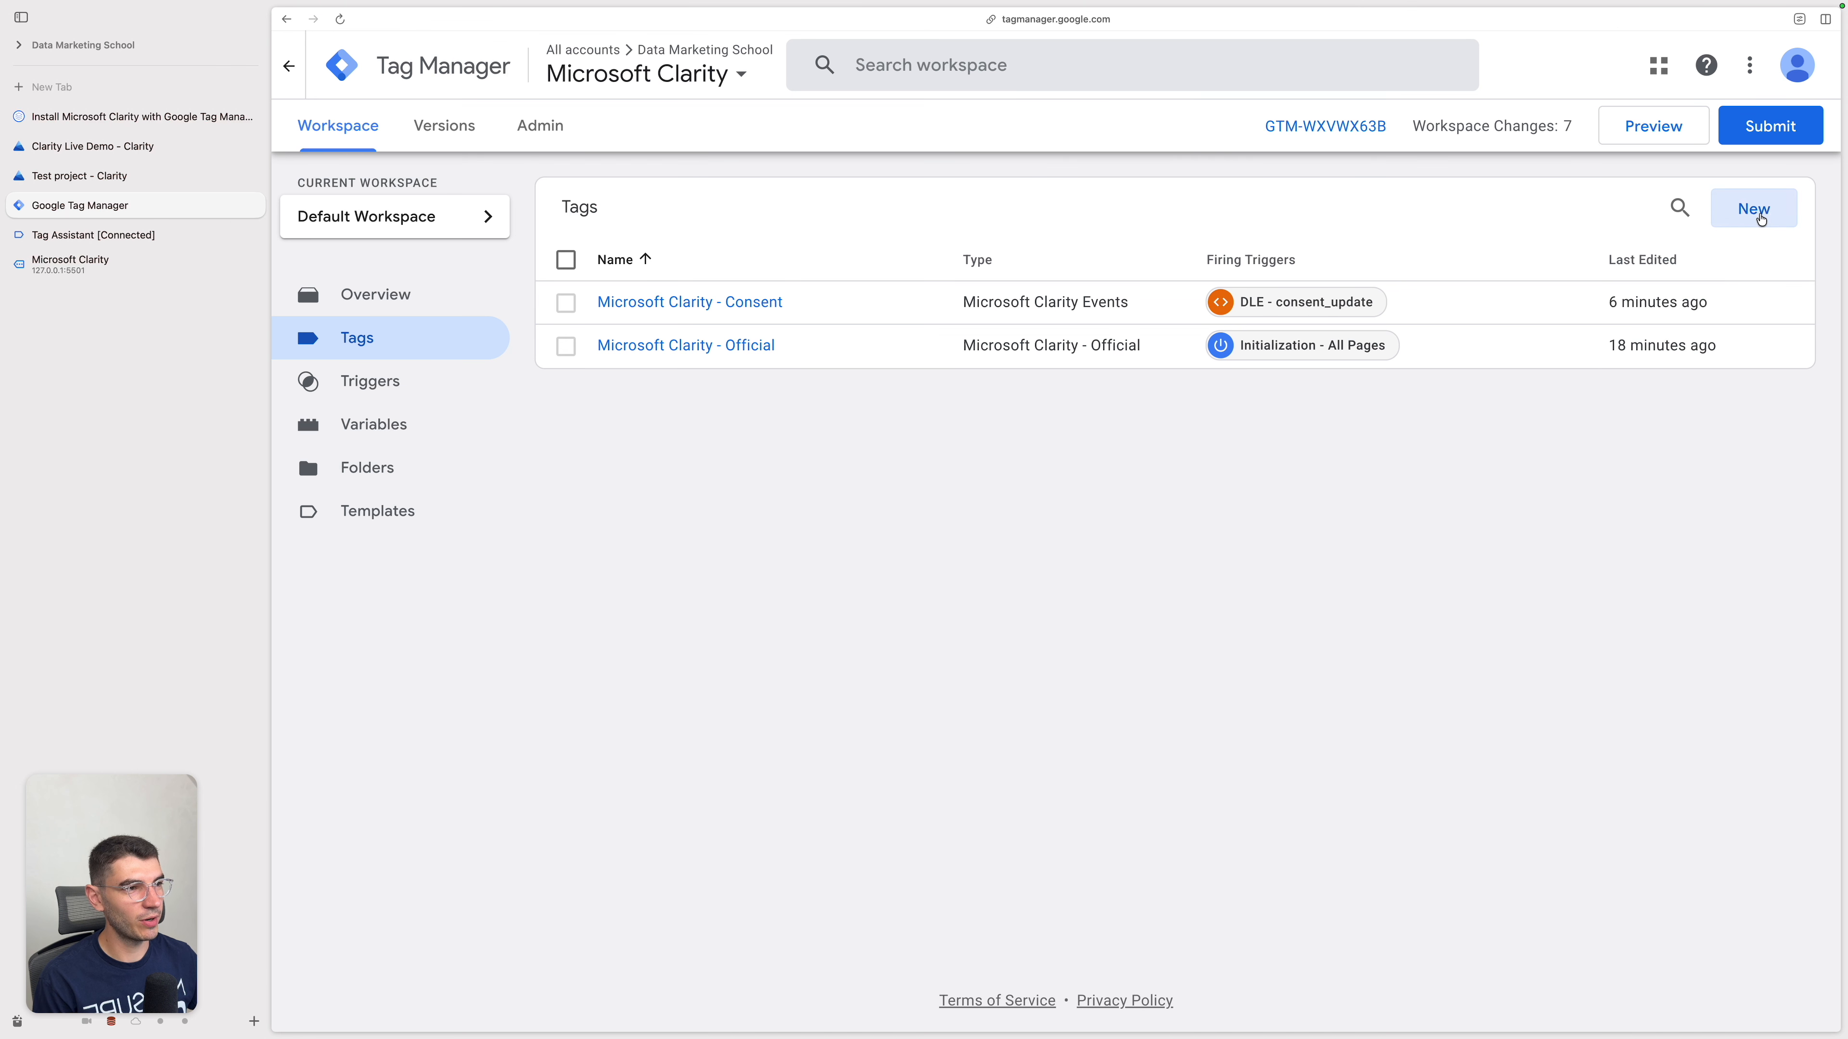
click(1758, 211)
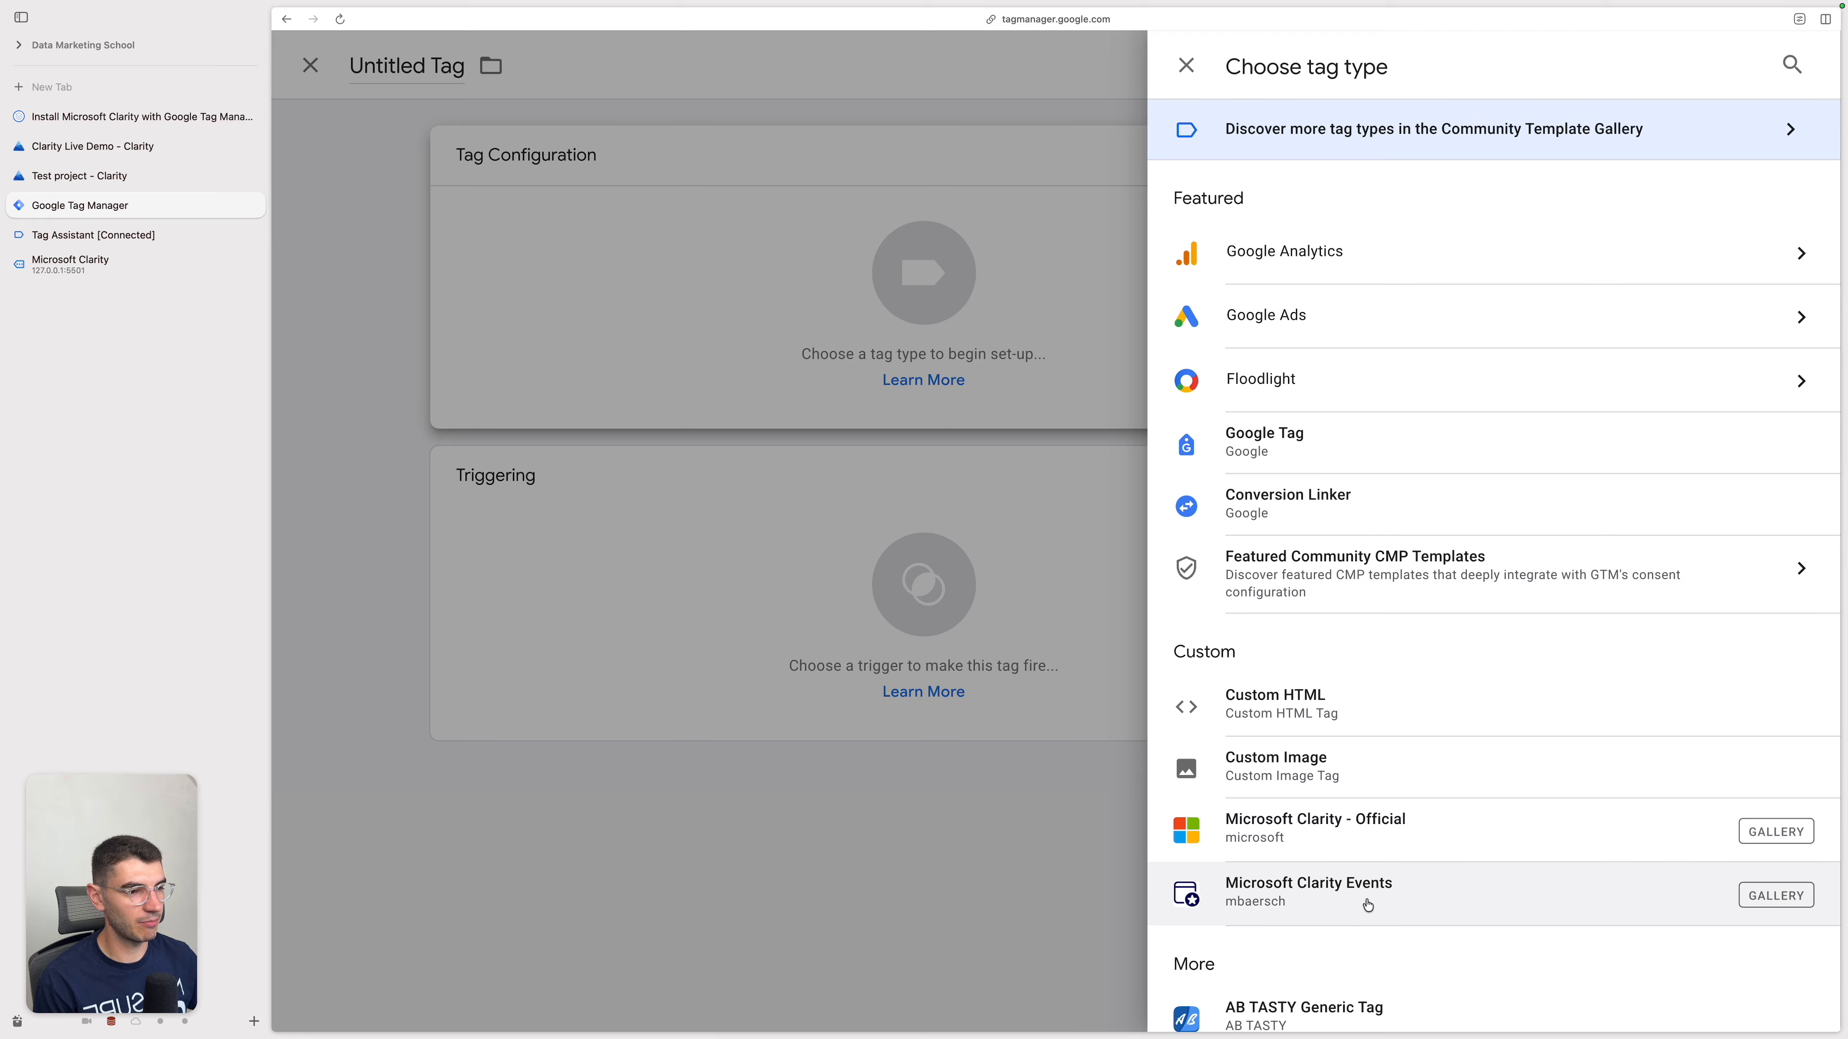
click(1458, 884)
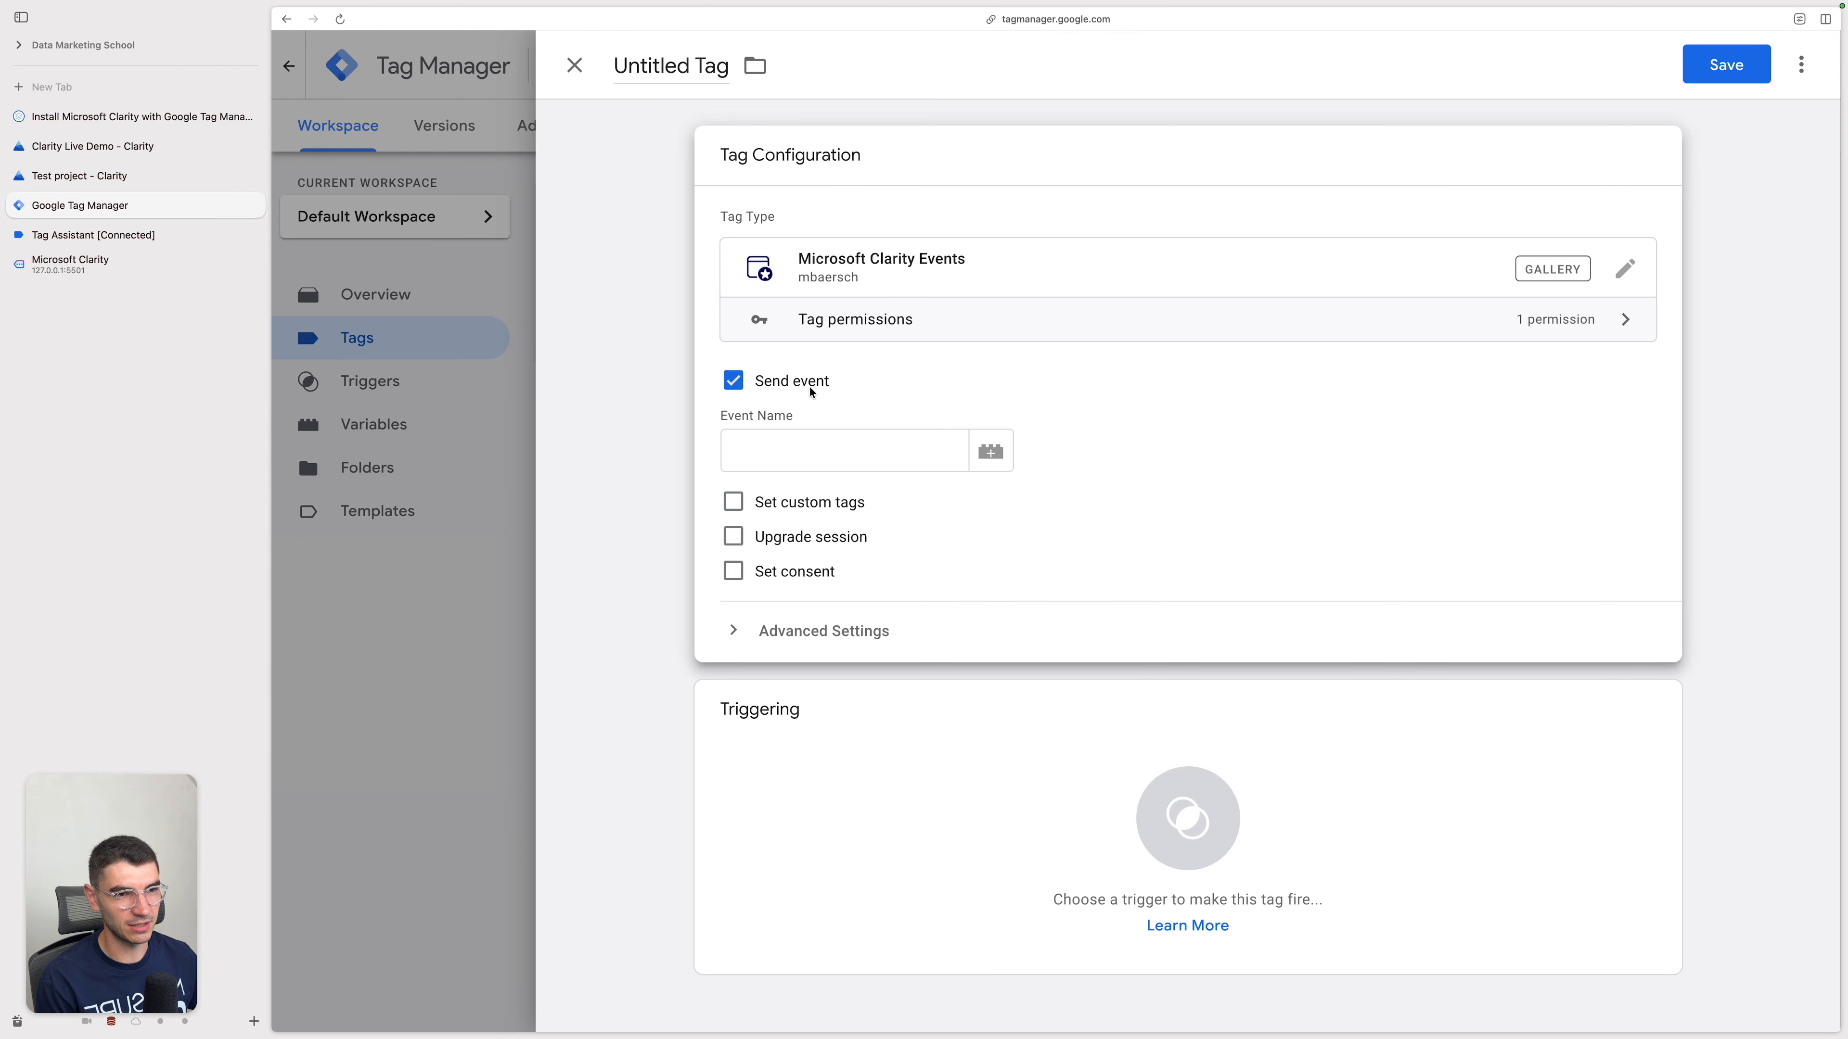
click(815, 440)
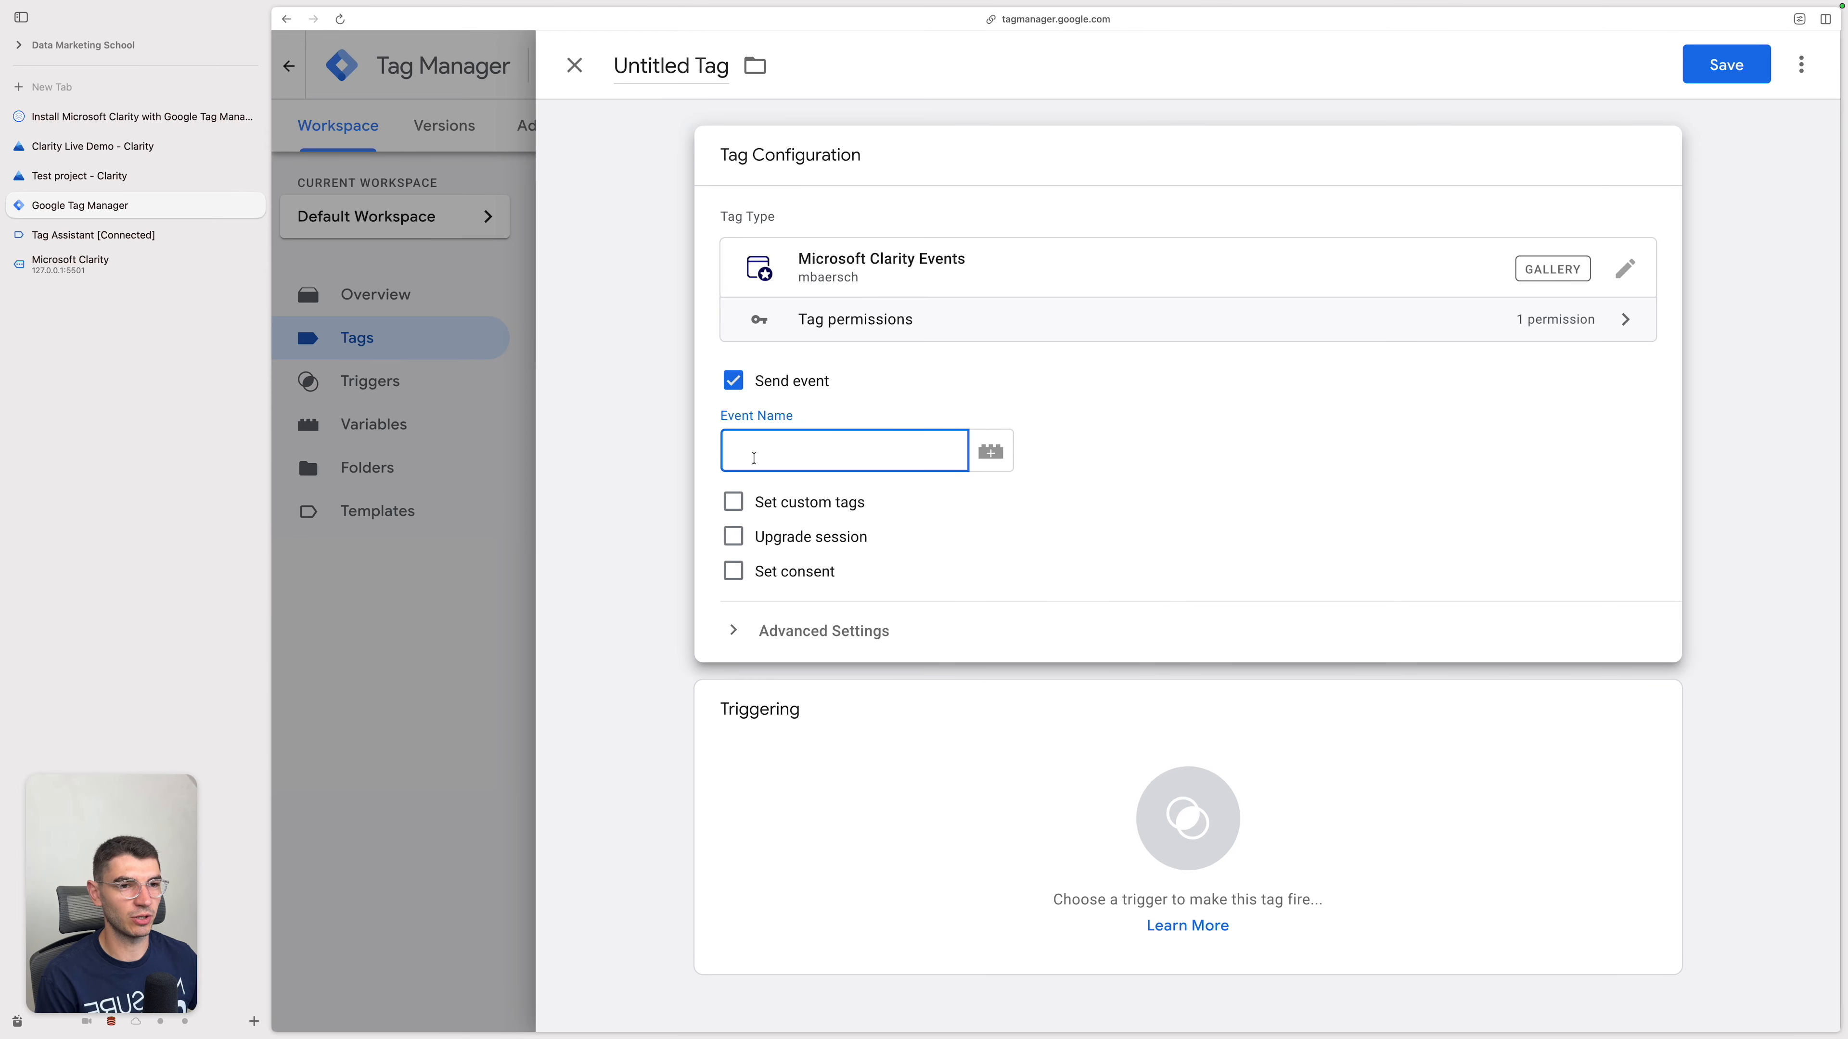
click(1067, 537)
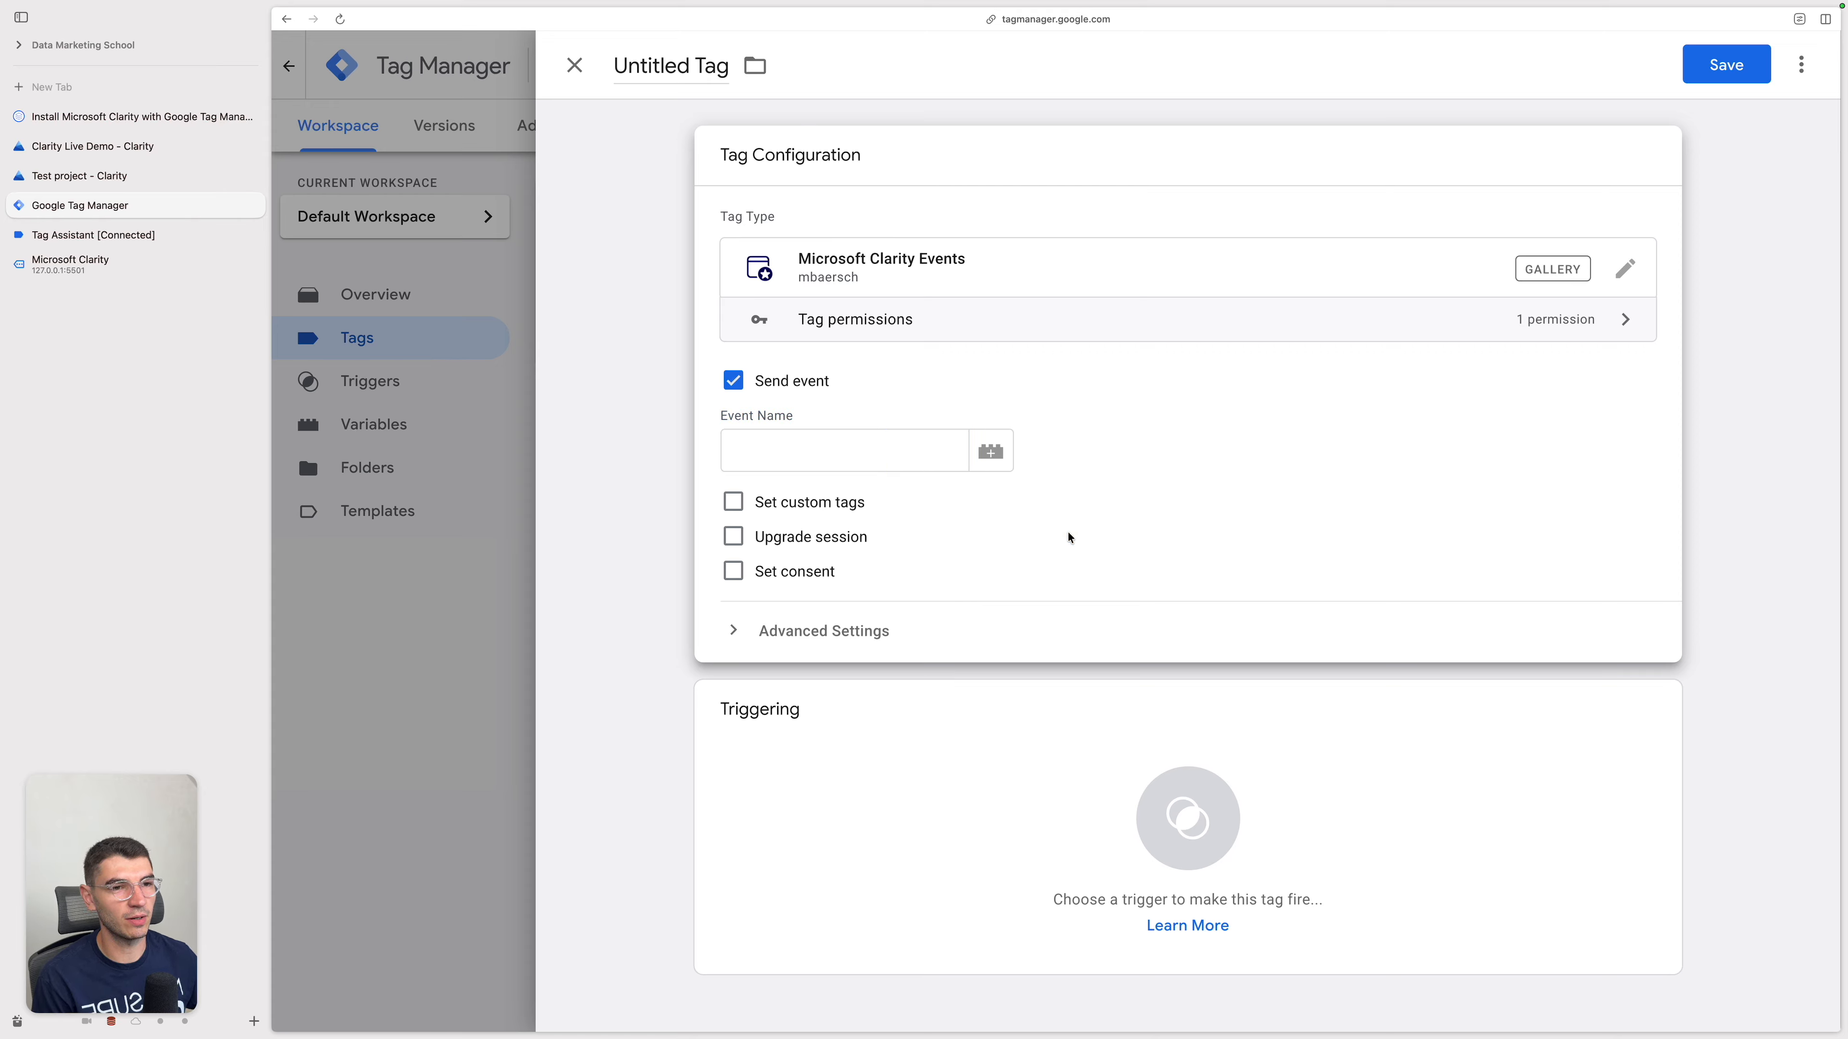
click(898, 437)
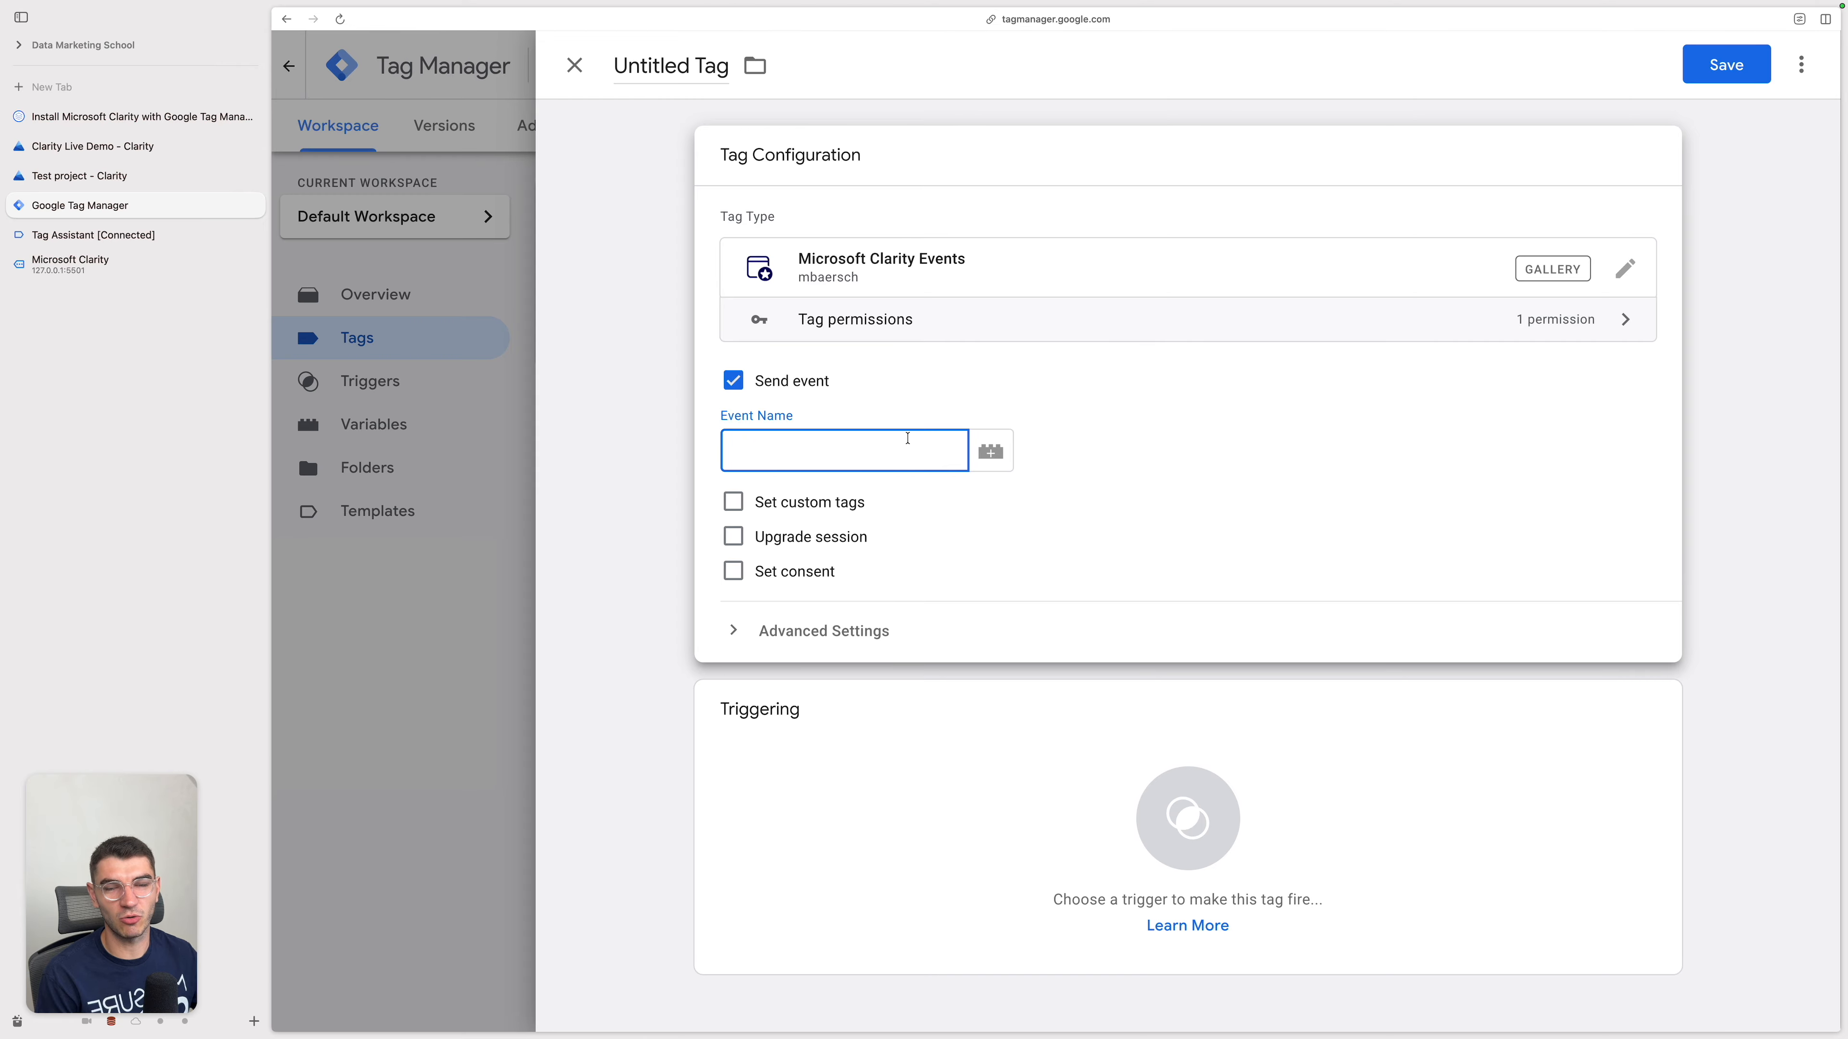
click(850, 463)
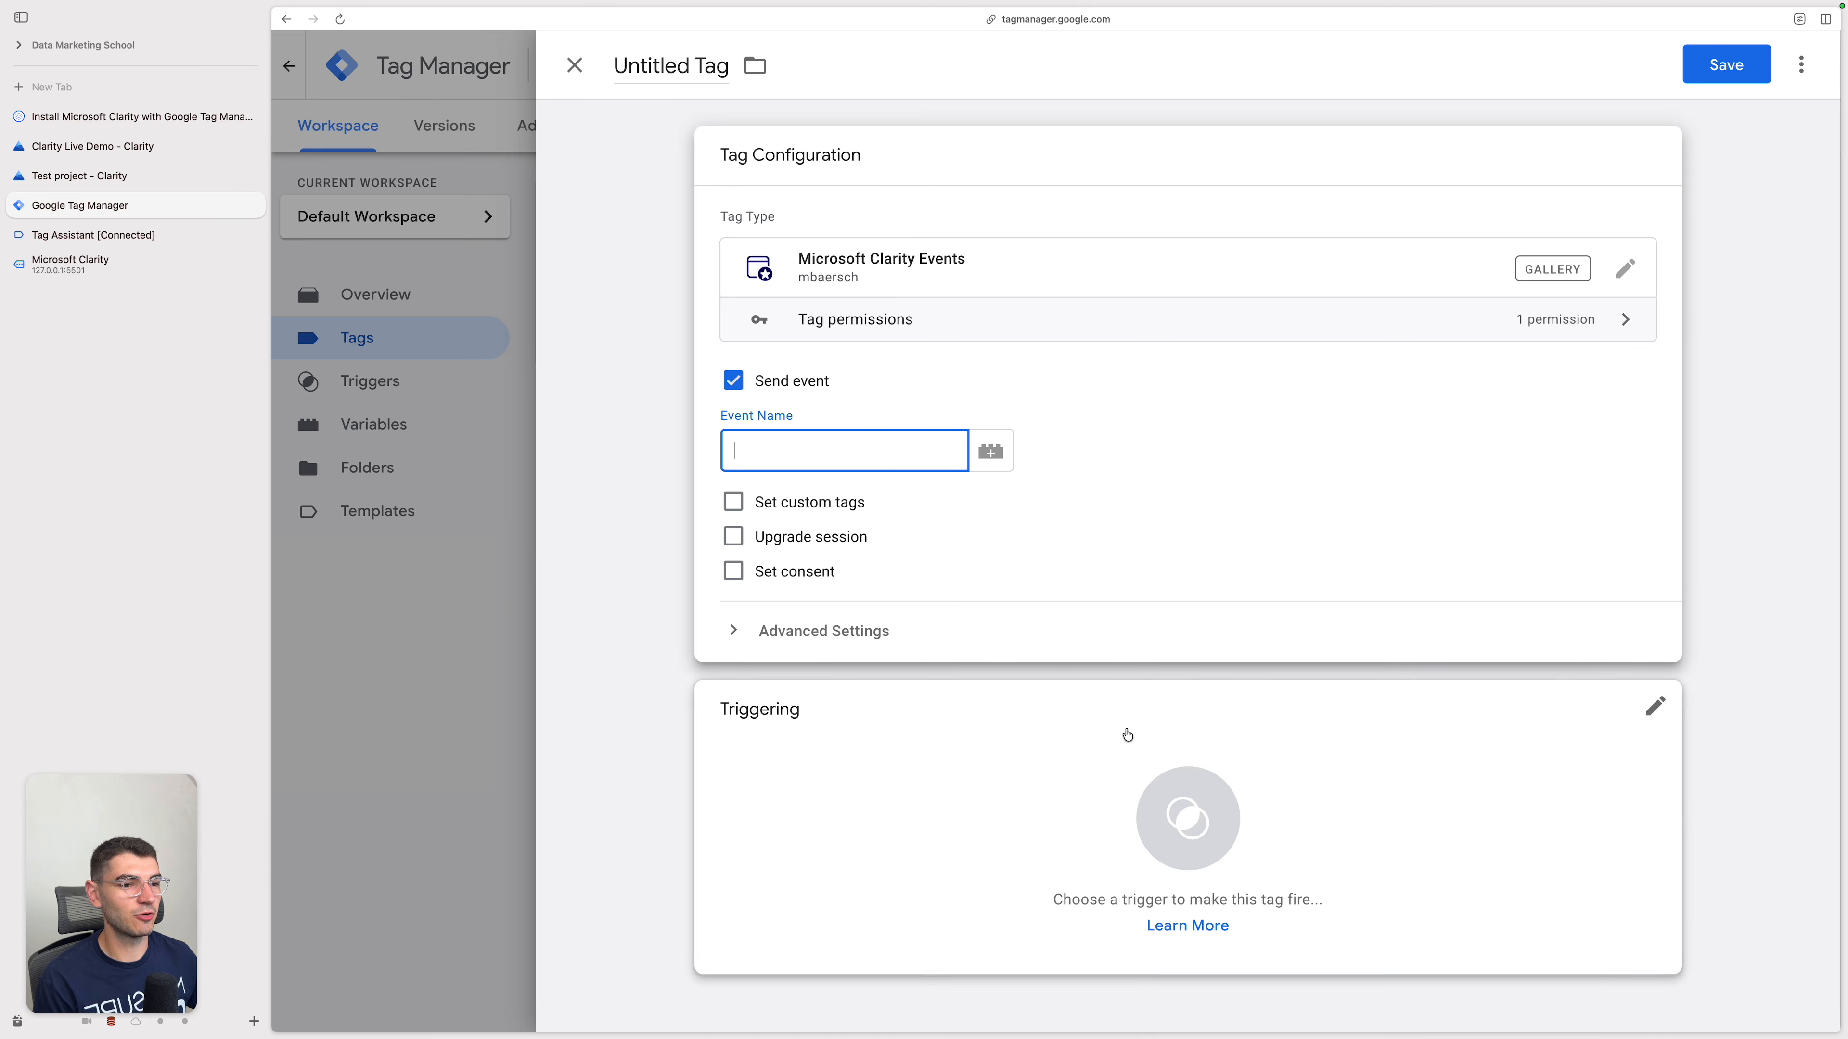
Step: Add a new Custom Event trigger to the tag with the event name purchase
click(1134, 737)
click(1792, 73)
click(1449, 758)
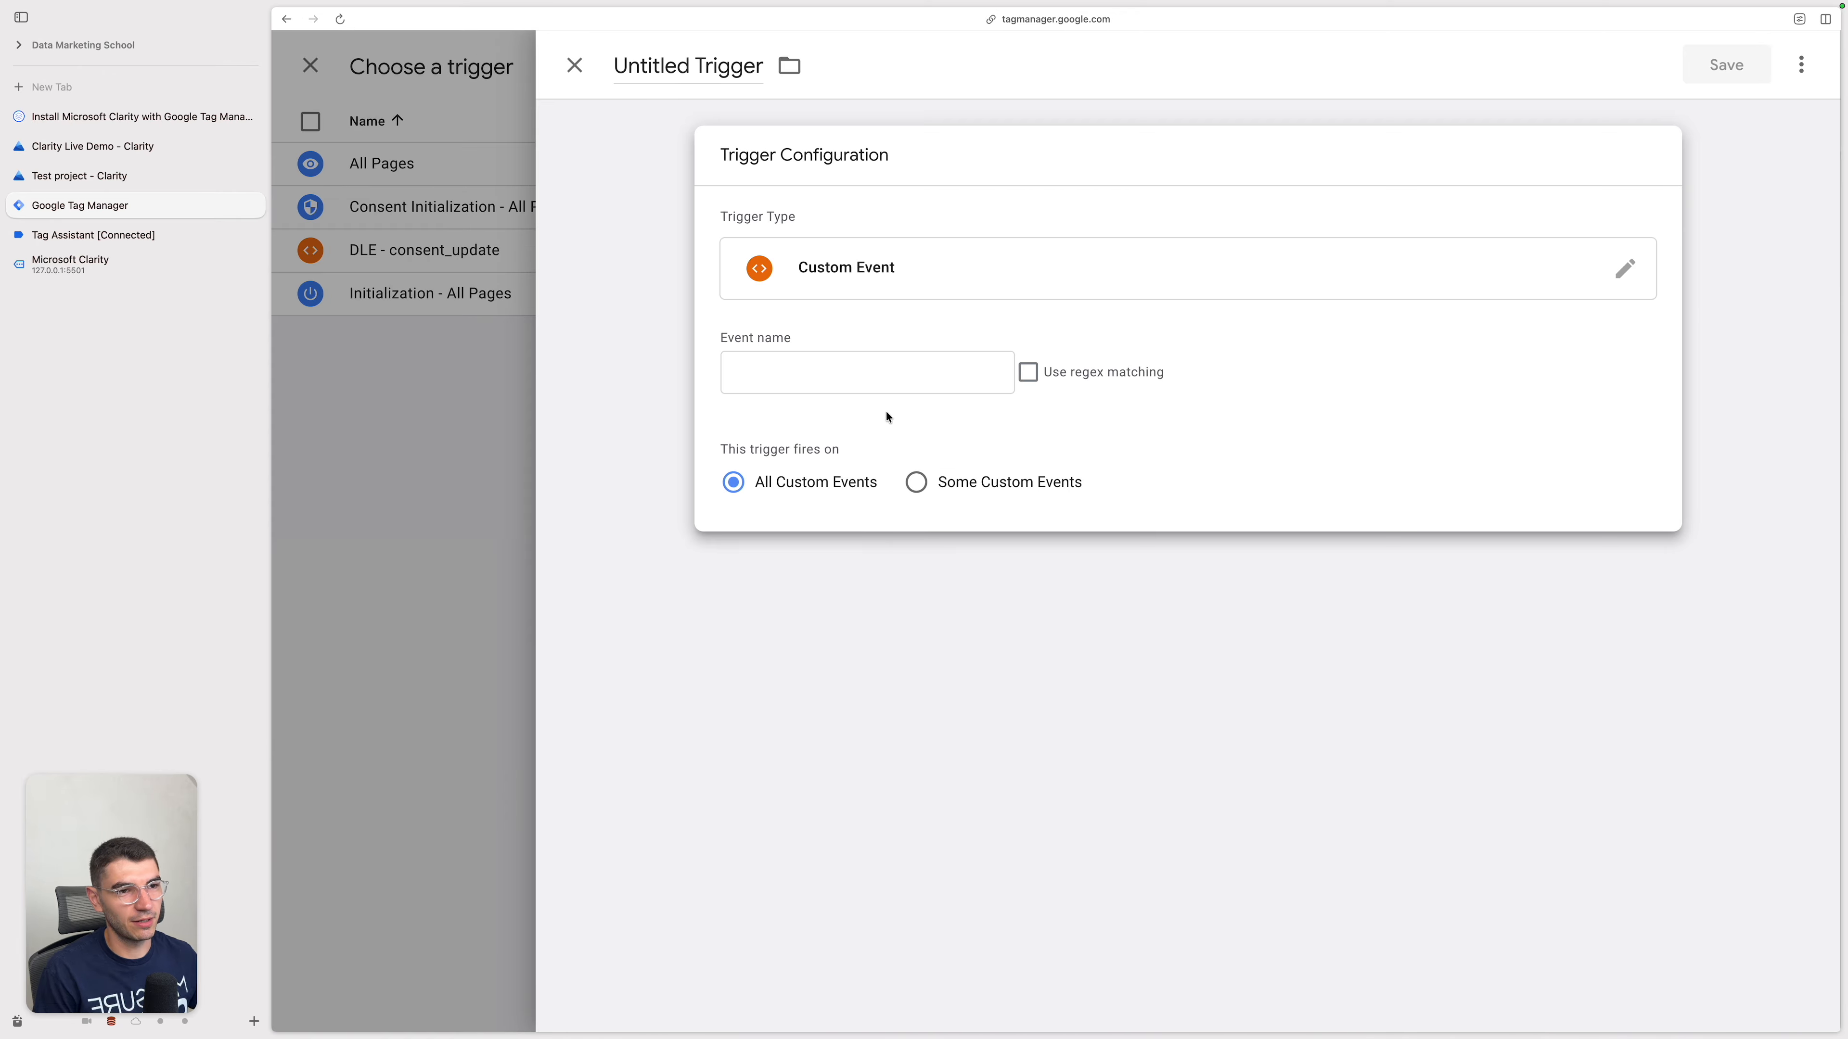
click(888, 360)
text(purchae)
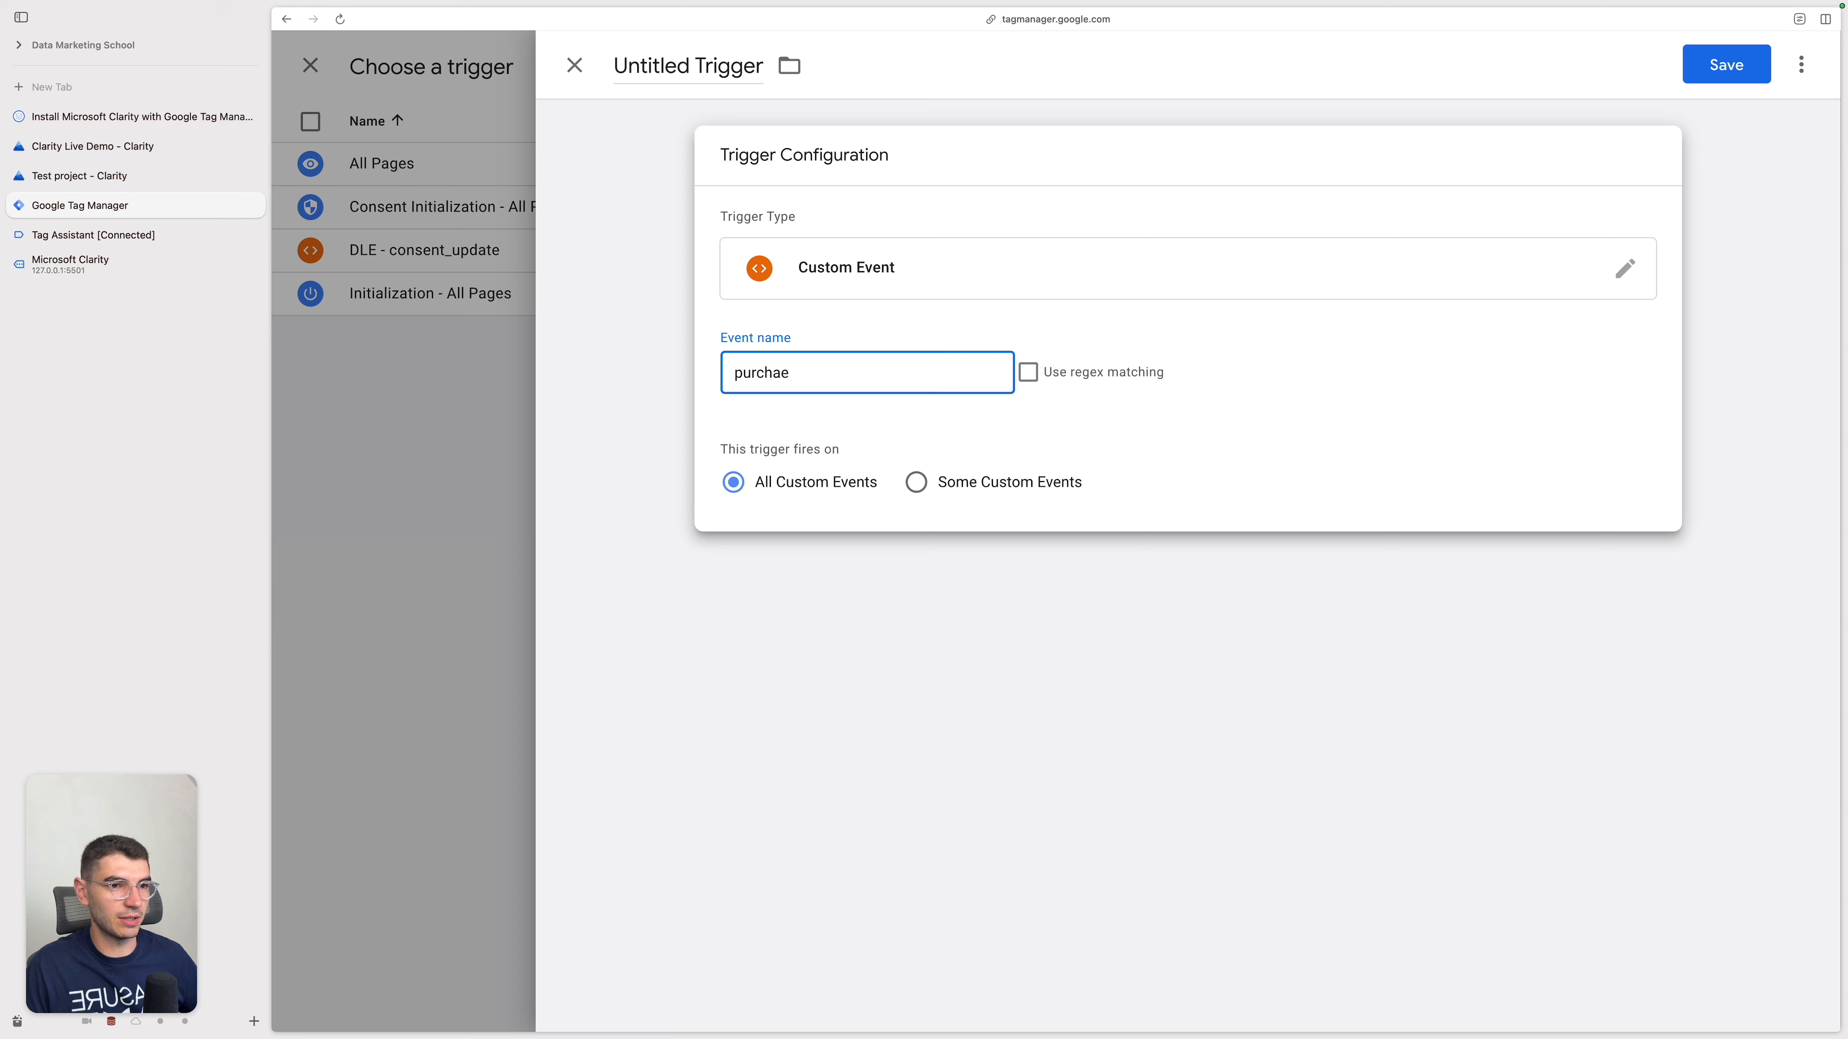
key(BackSpace)
text(se)
Step: Name the trigger DLE - purchase and save it as the tag's firing trigger
key(super+a)
click(696, 64)
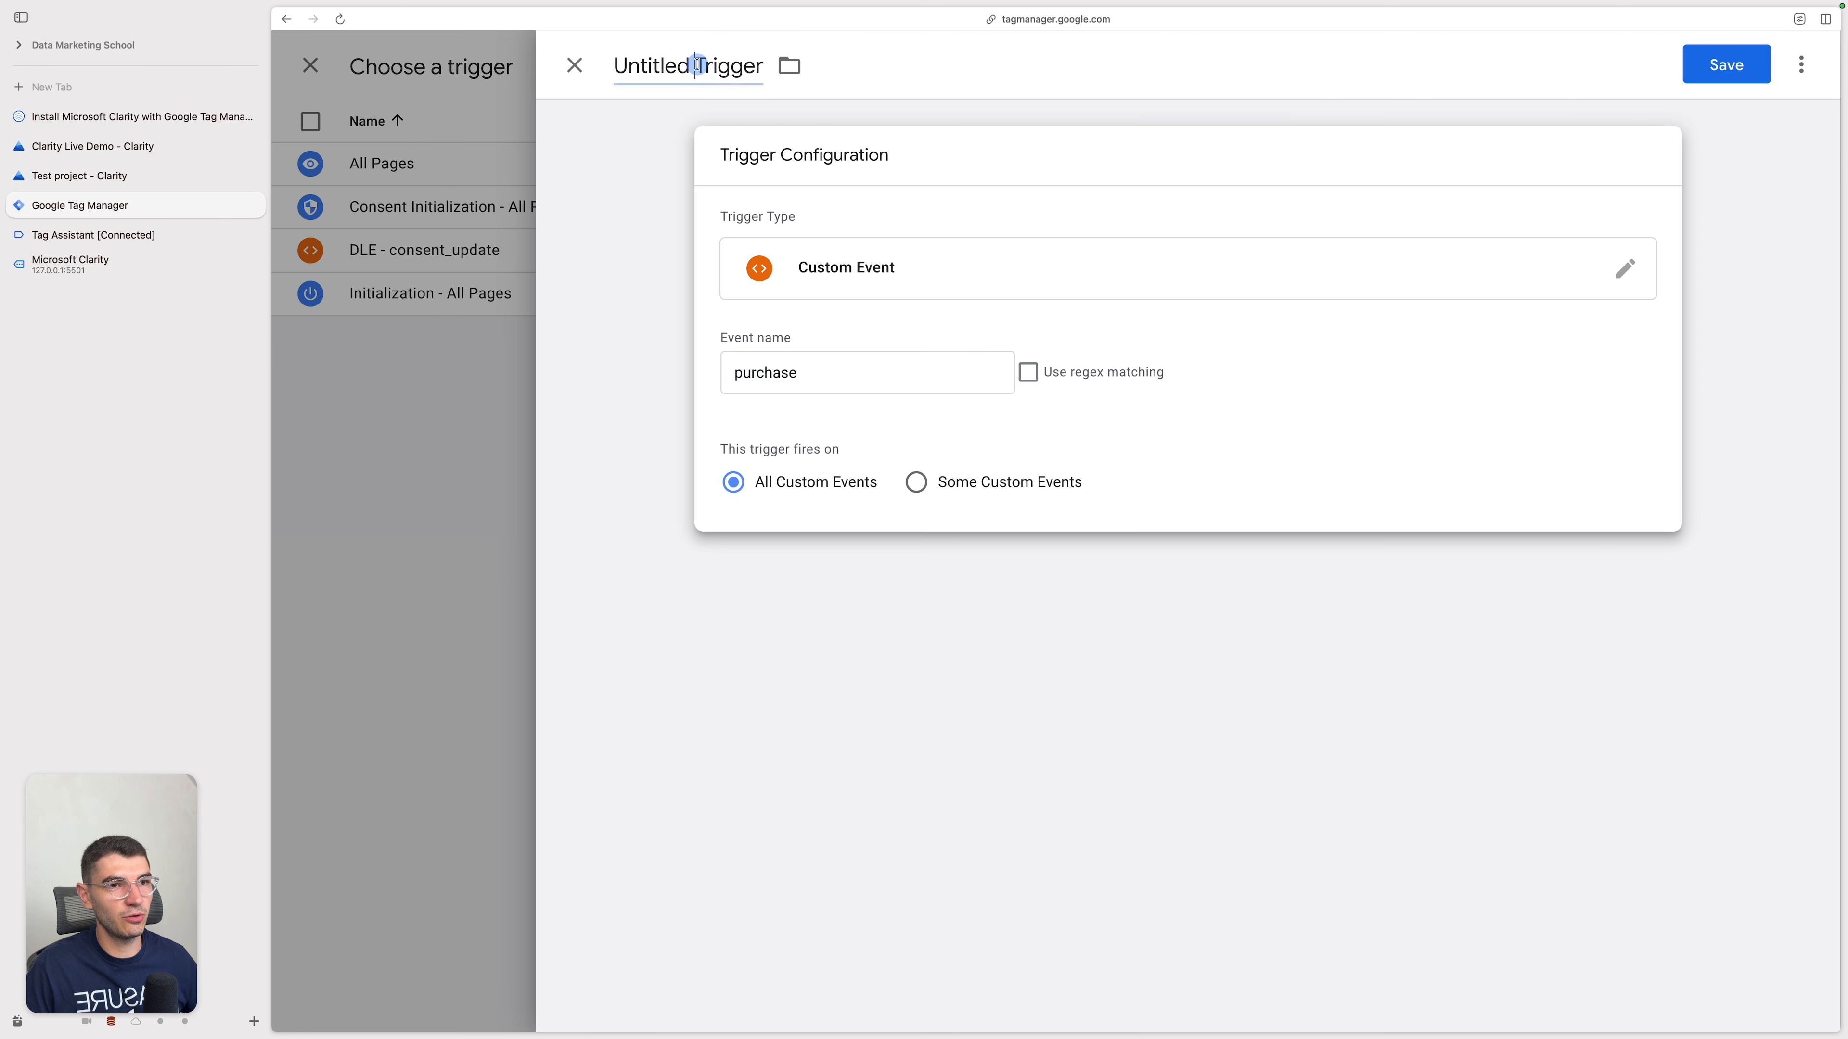
key(super+a)
text(DLE - purchase)
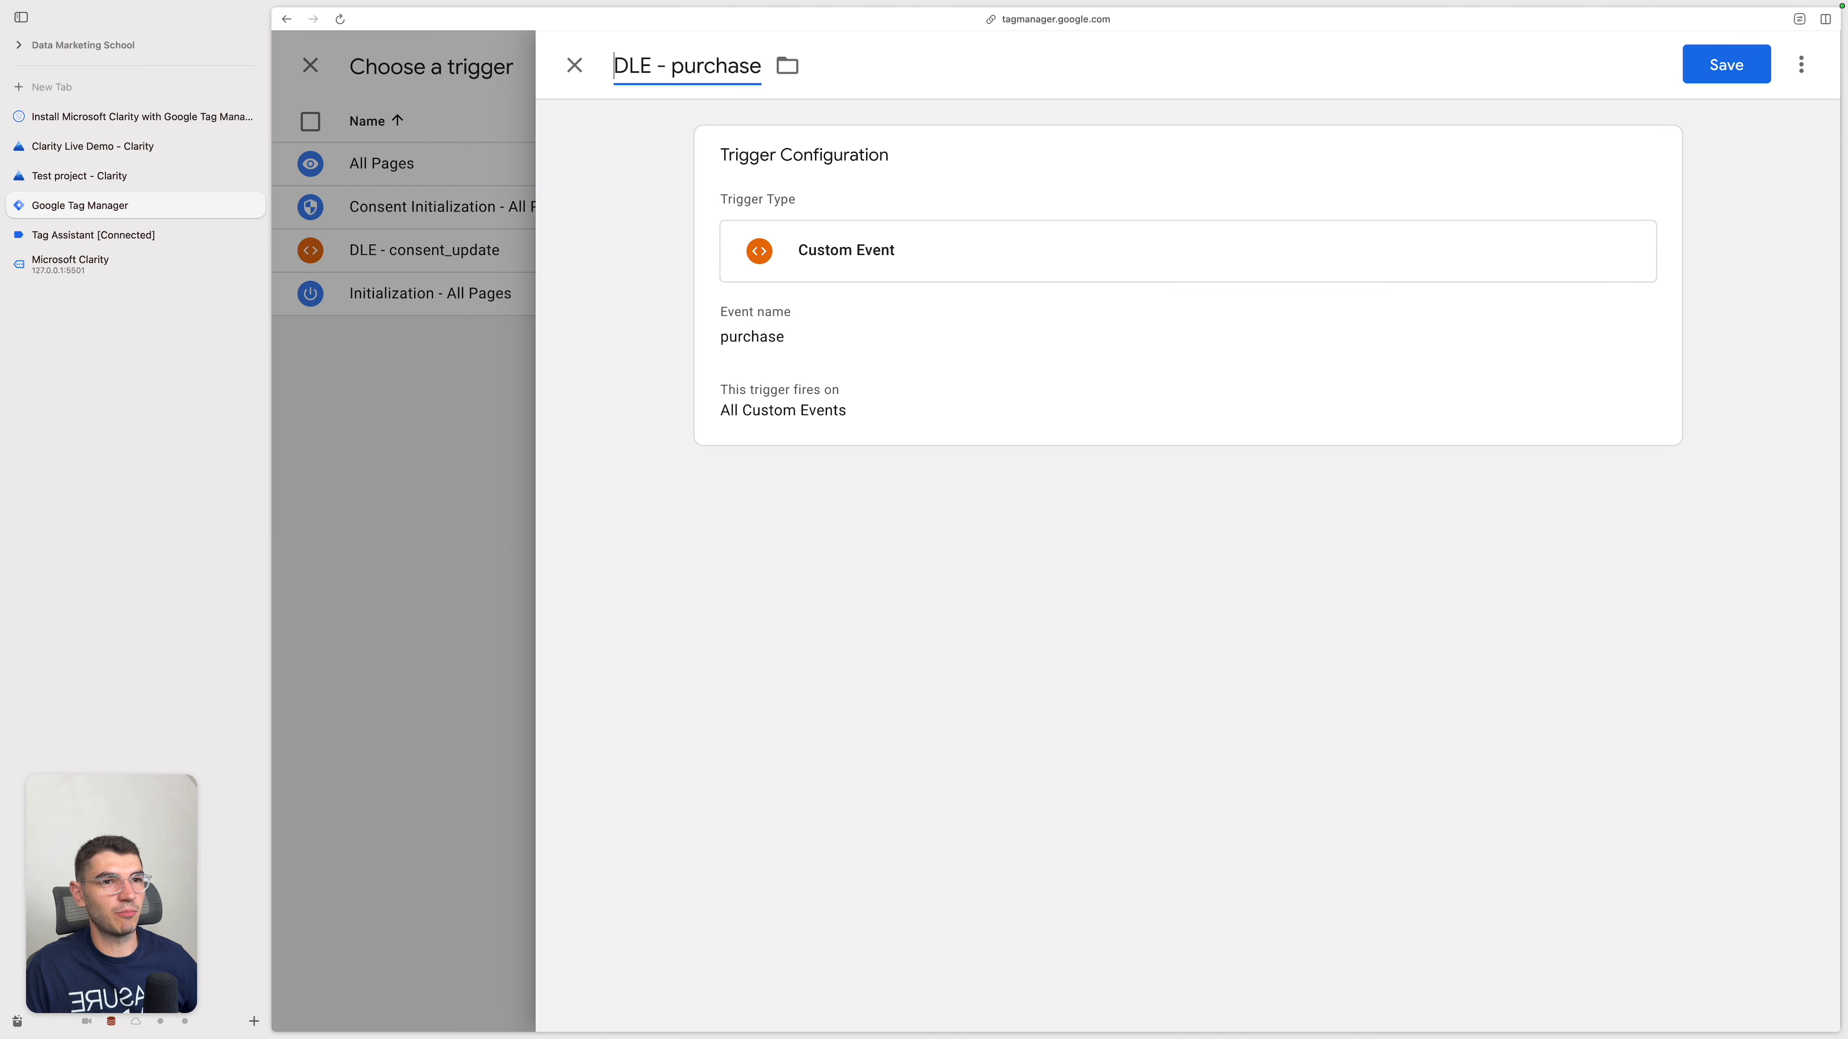
click(1735, 66)
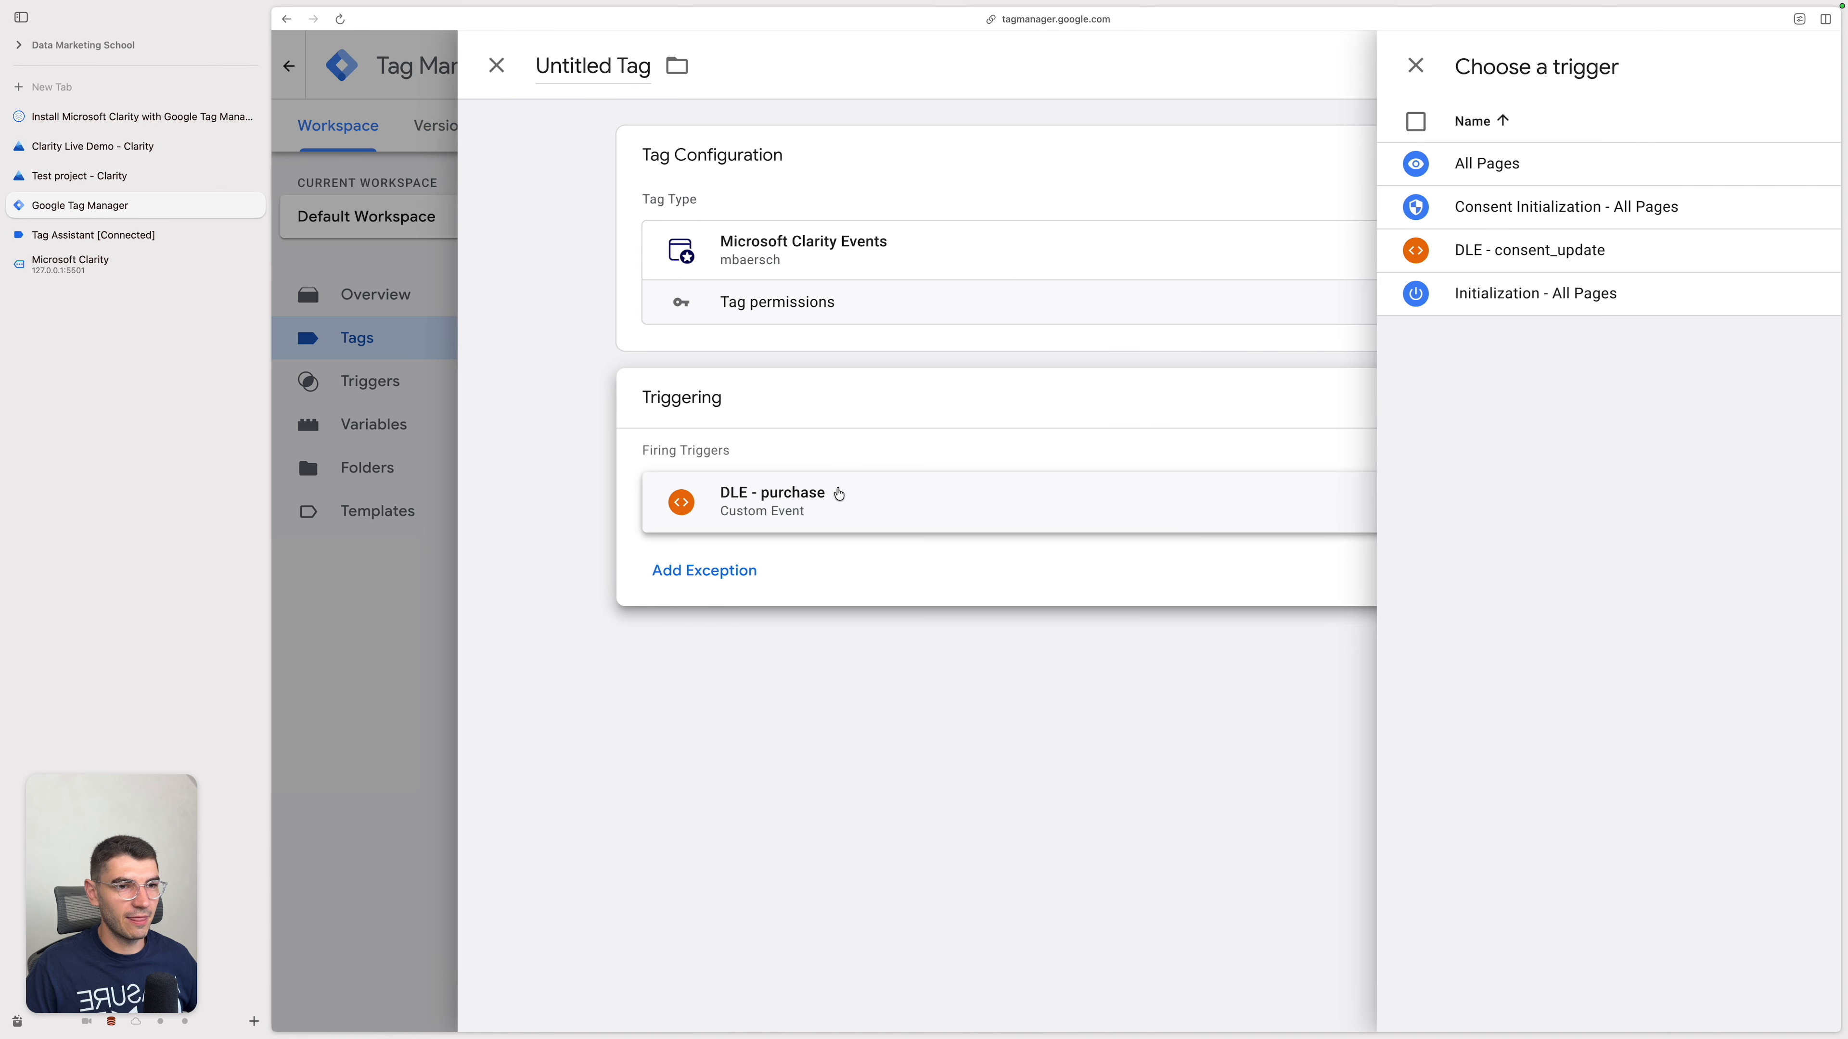
Step: Enter purchase as the event name of the Microsoft Clarity Events tag
click(833, 458)
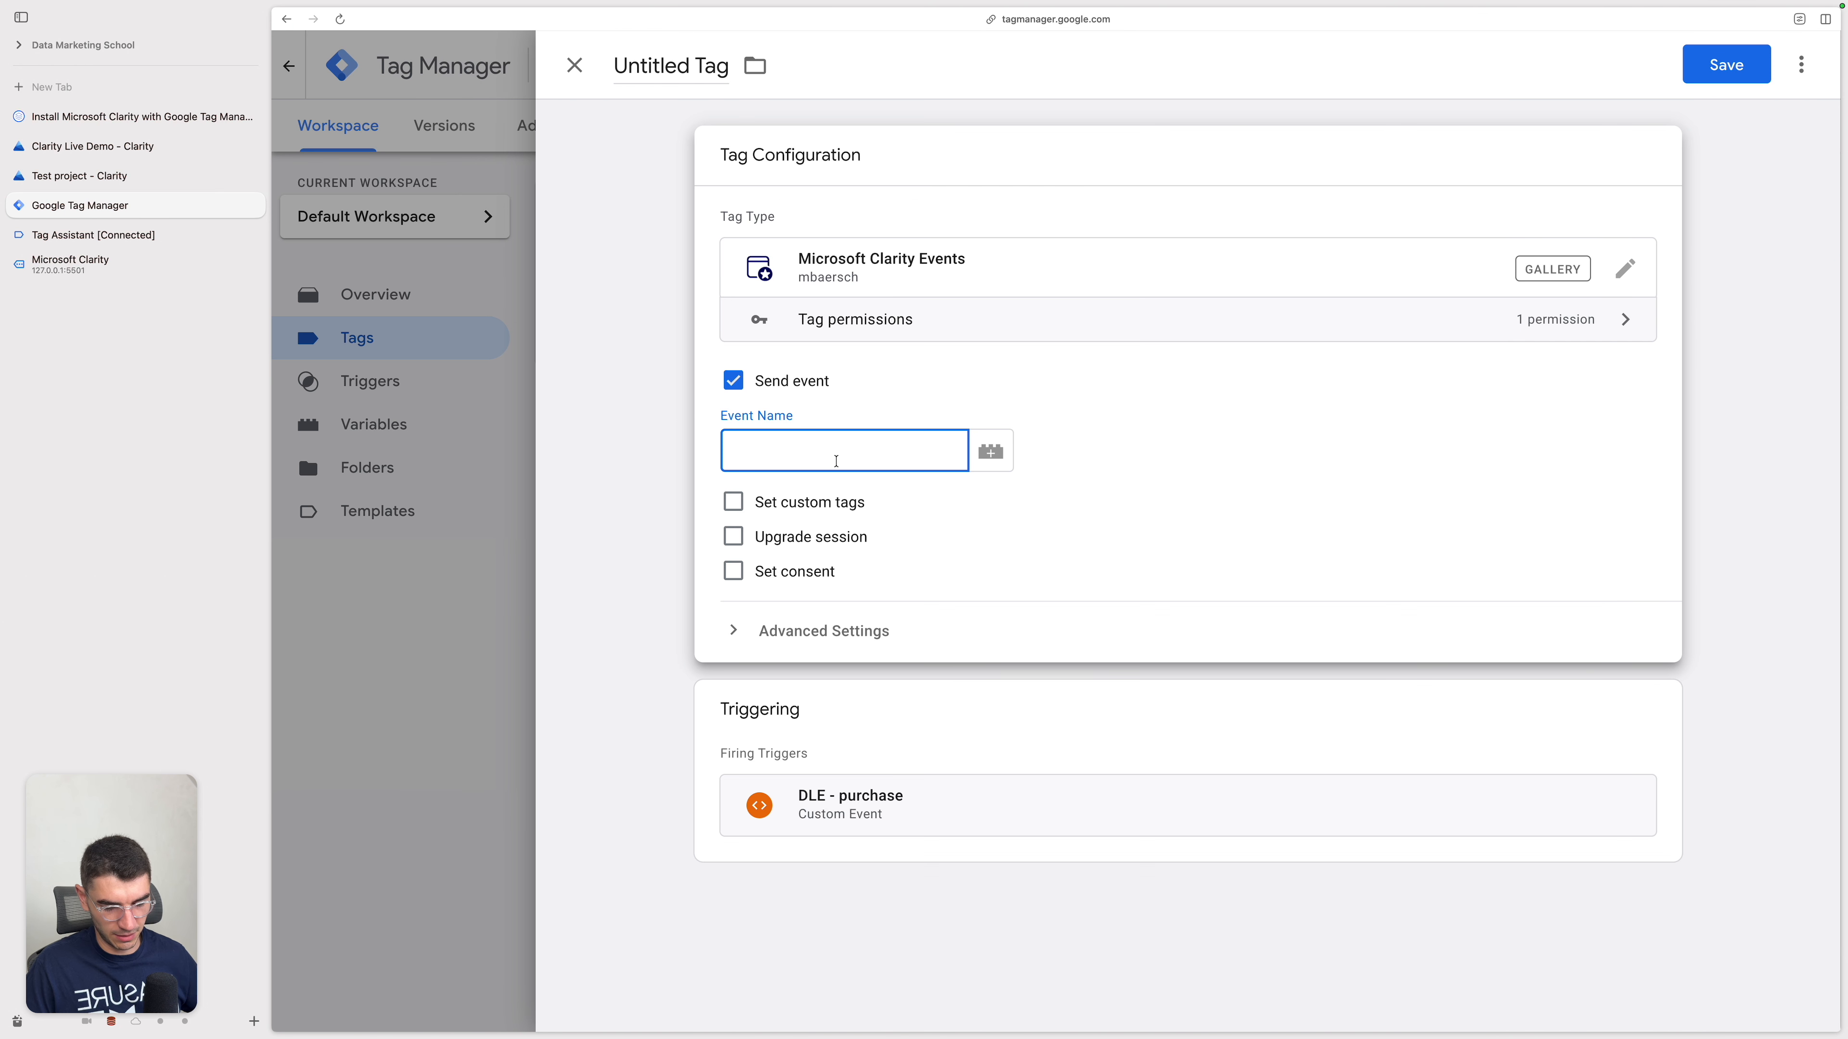
text(pu)
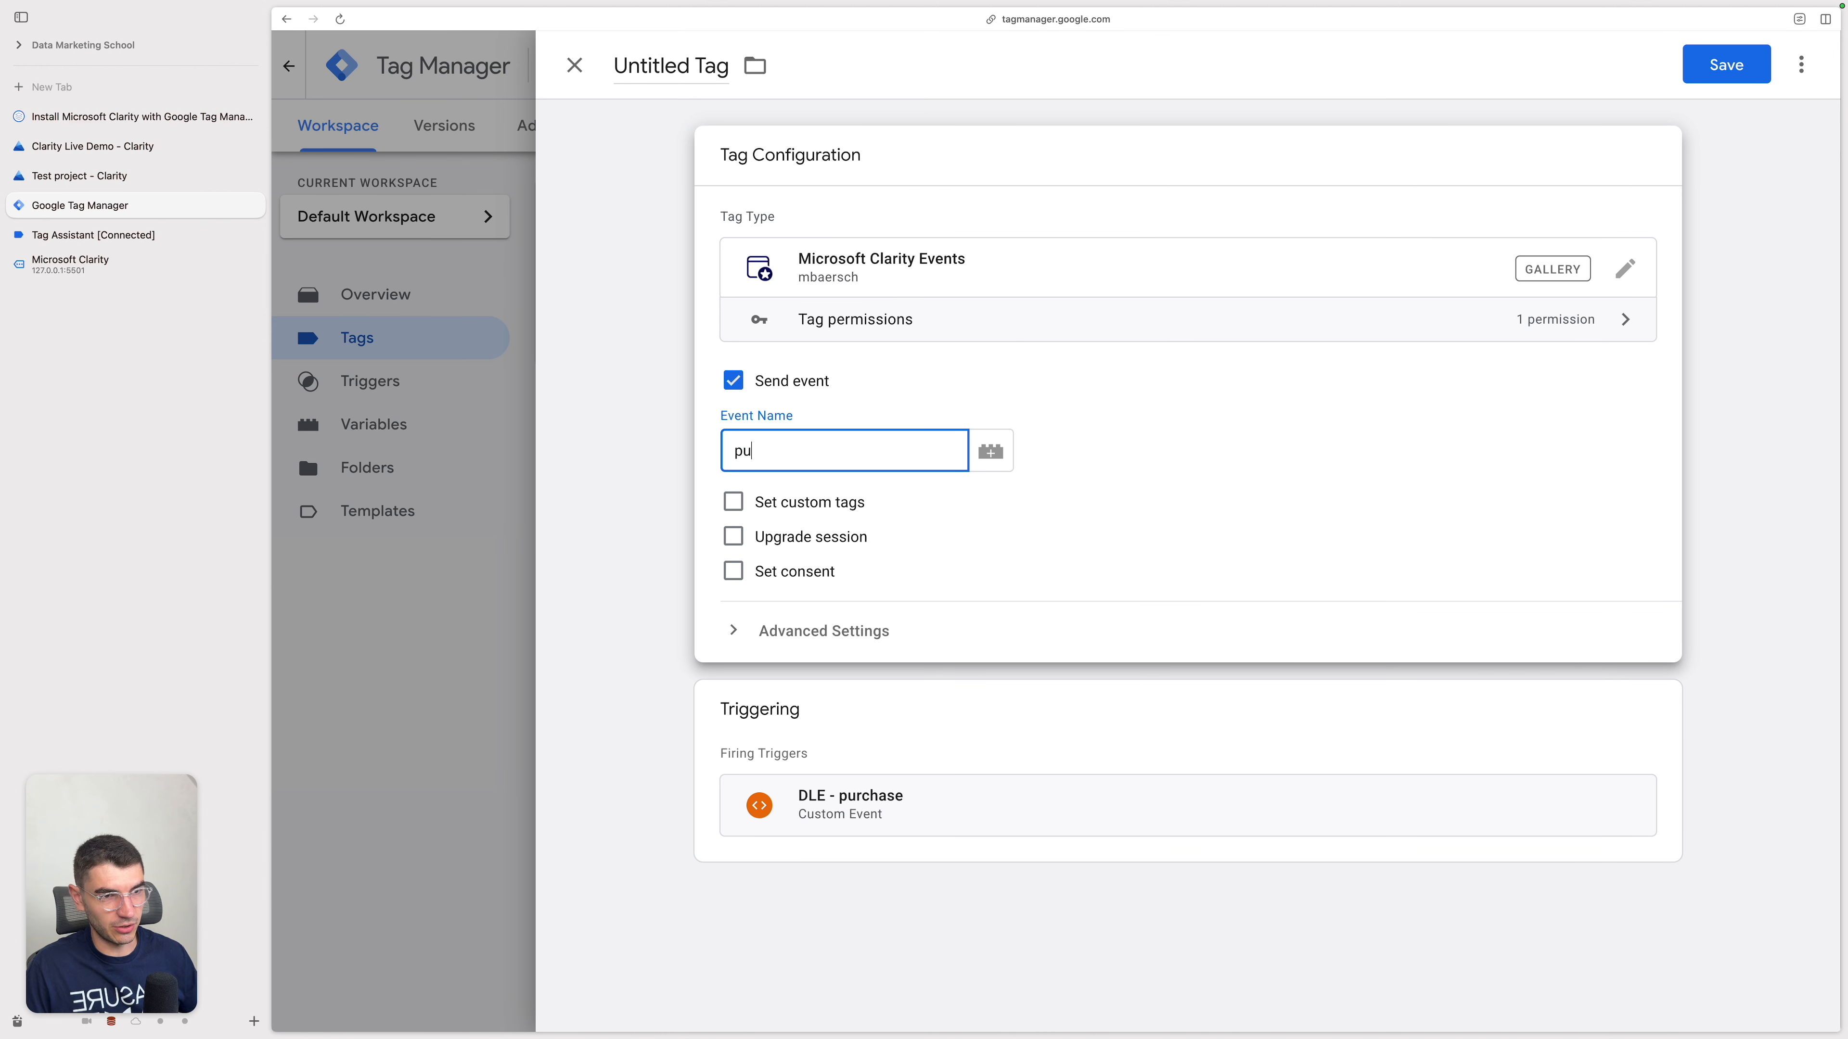
text(rchase)
click(1148, 472)
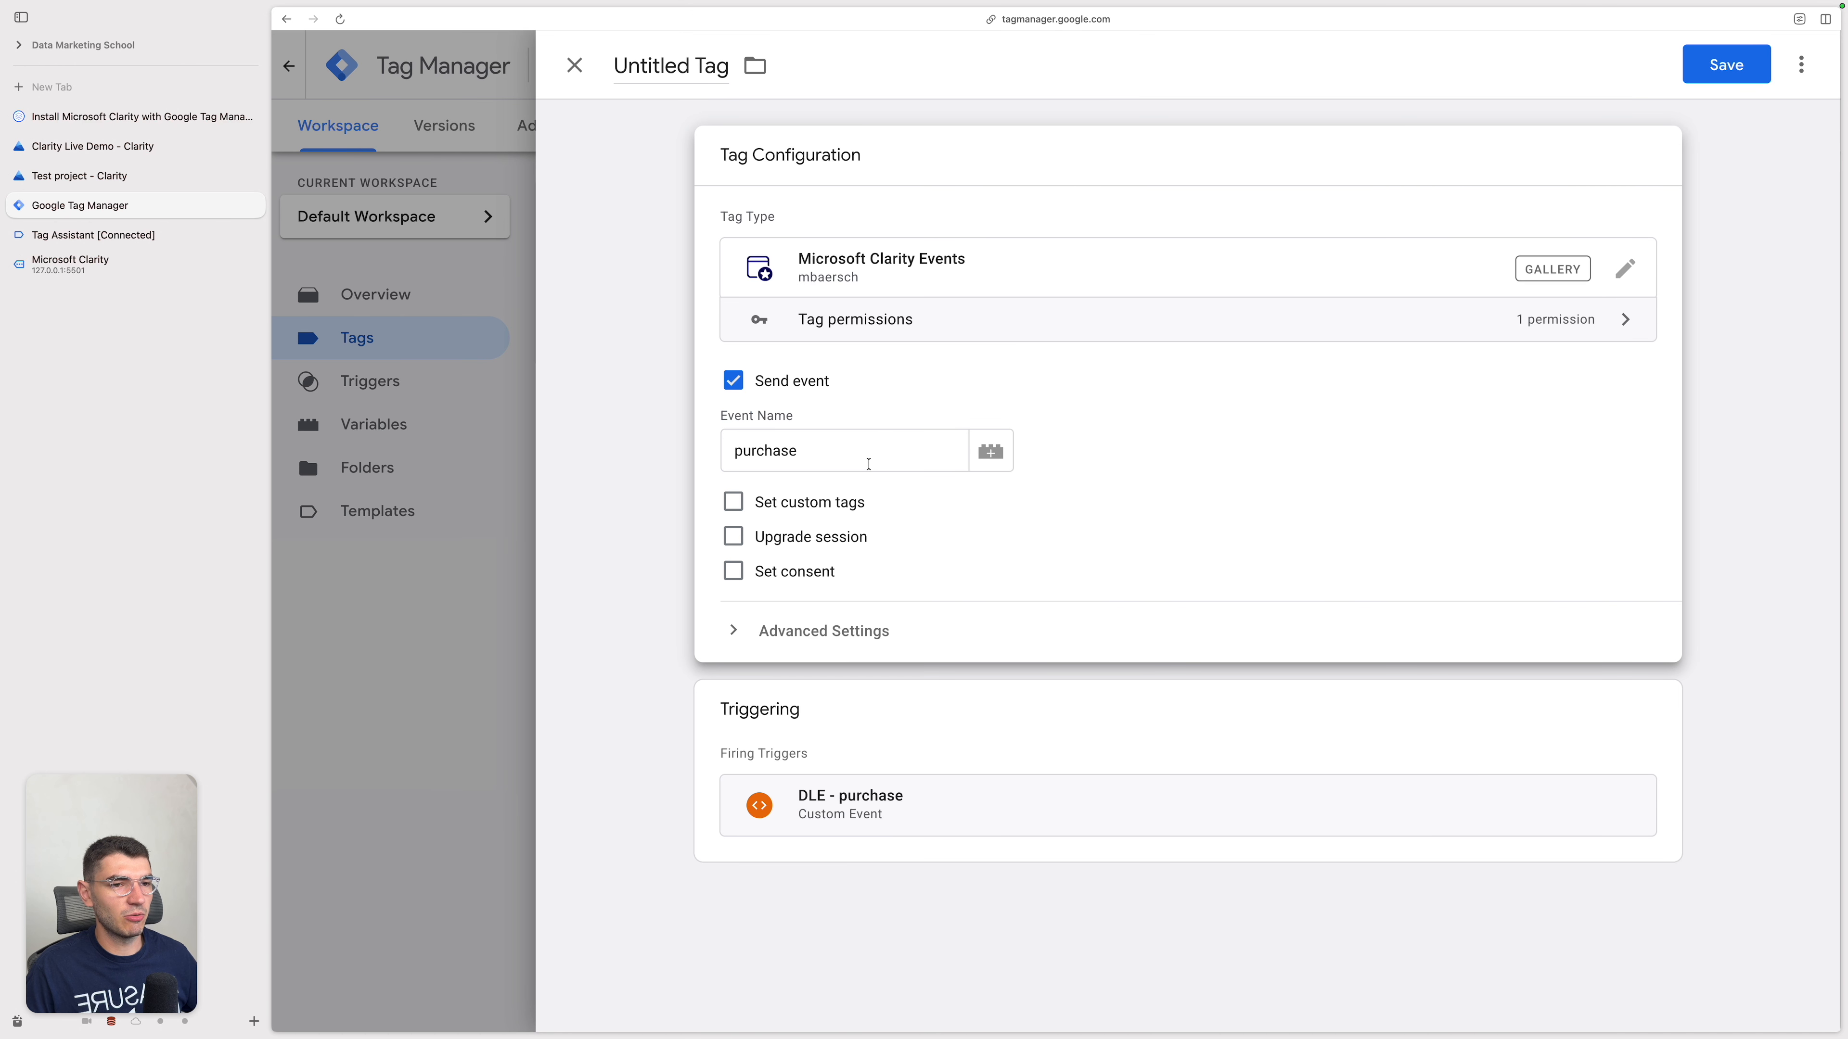
click(868, 464)
click(1270, 503)
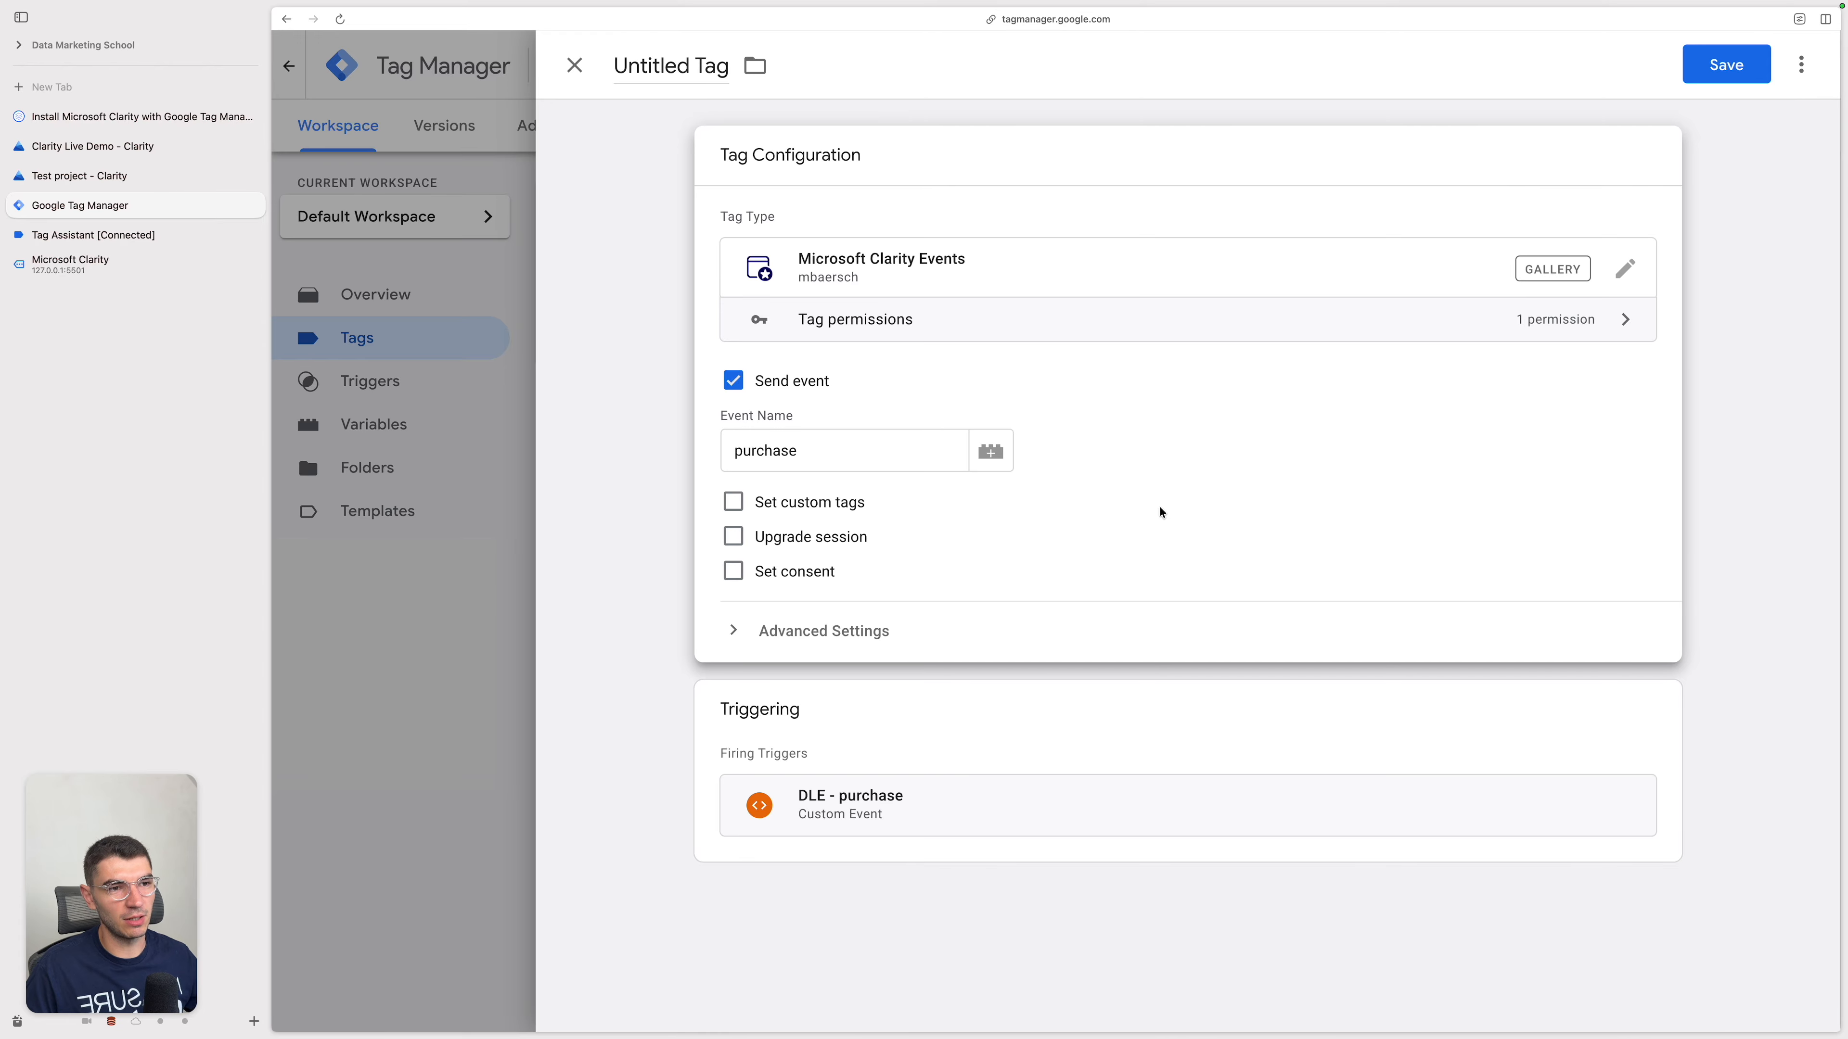
Step: Replace the tag's event name with the {{Event}} variable and look at the triggers available for adding
double_click(885, 443)
key(BackSpace)
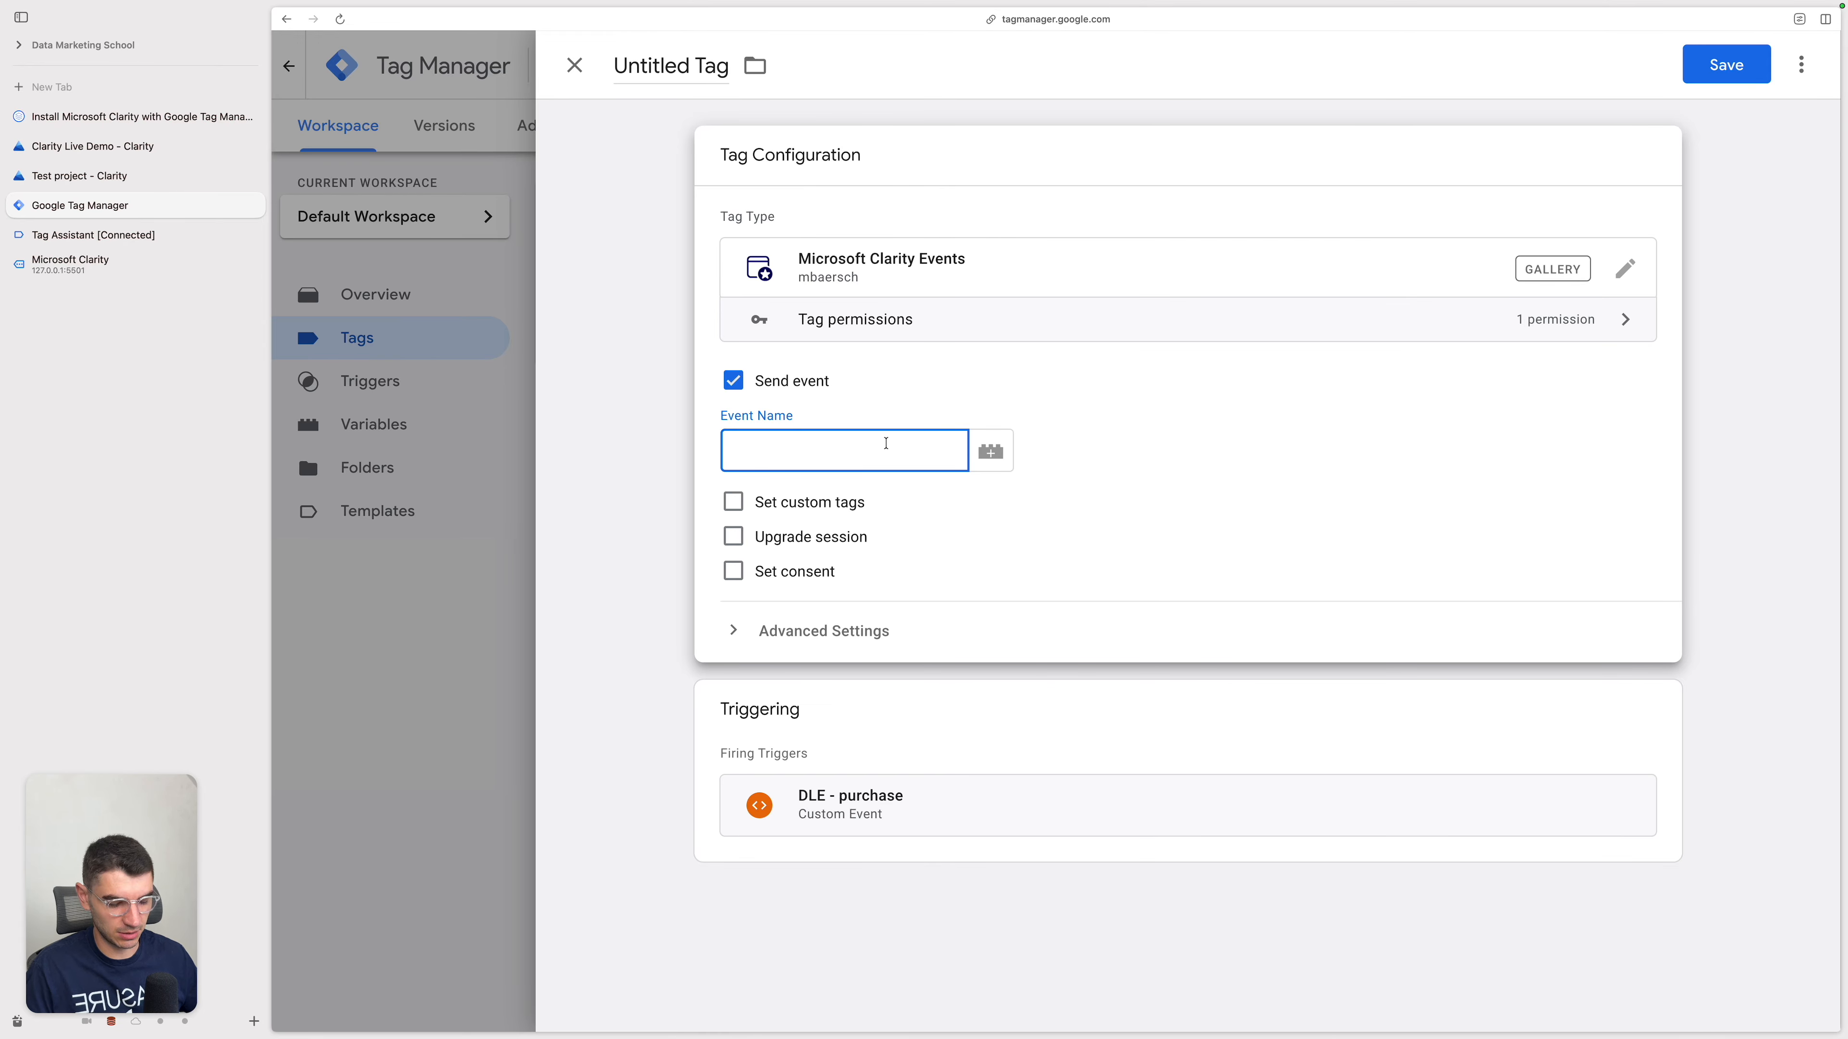
text({{Event}})
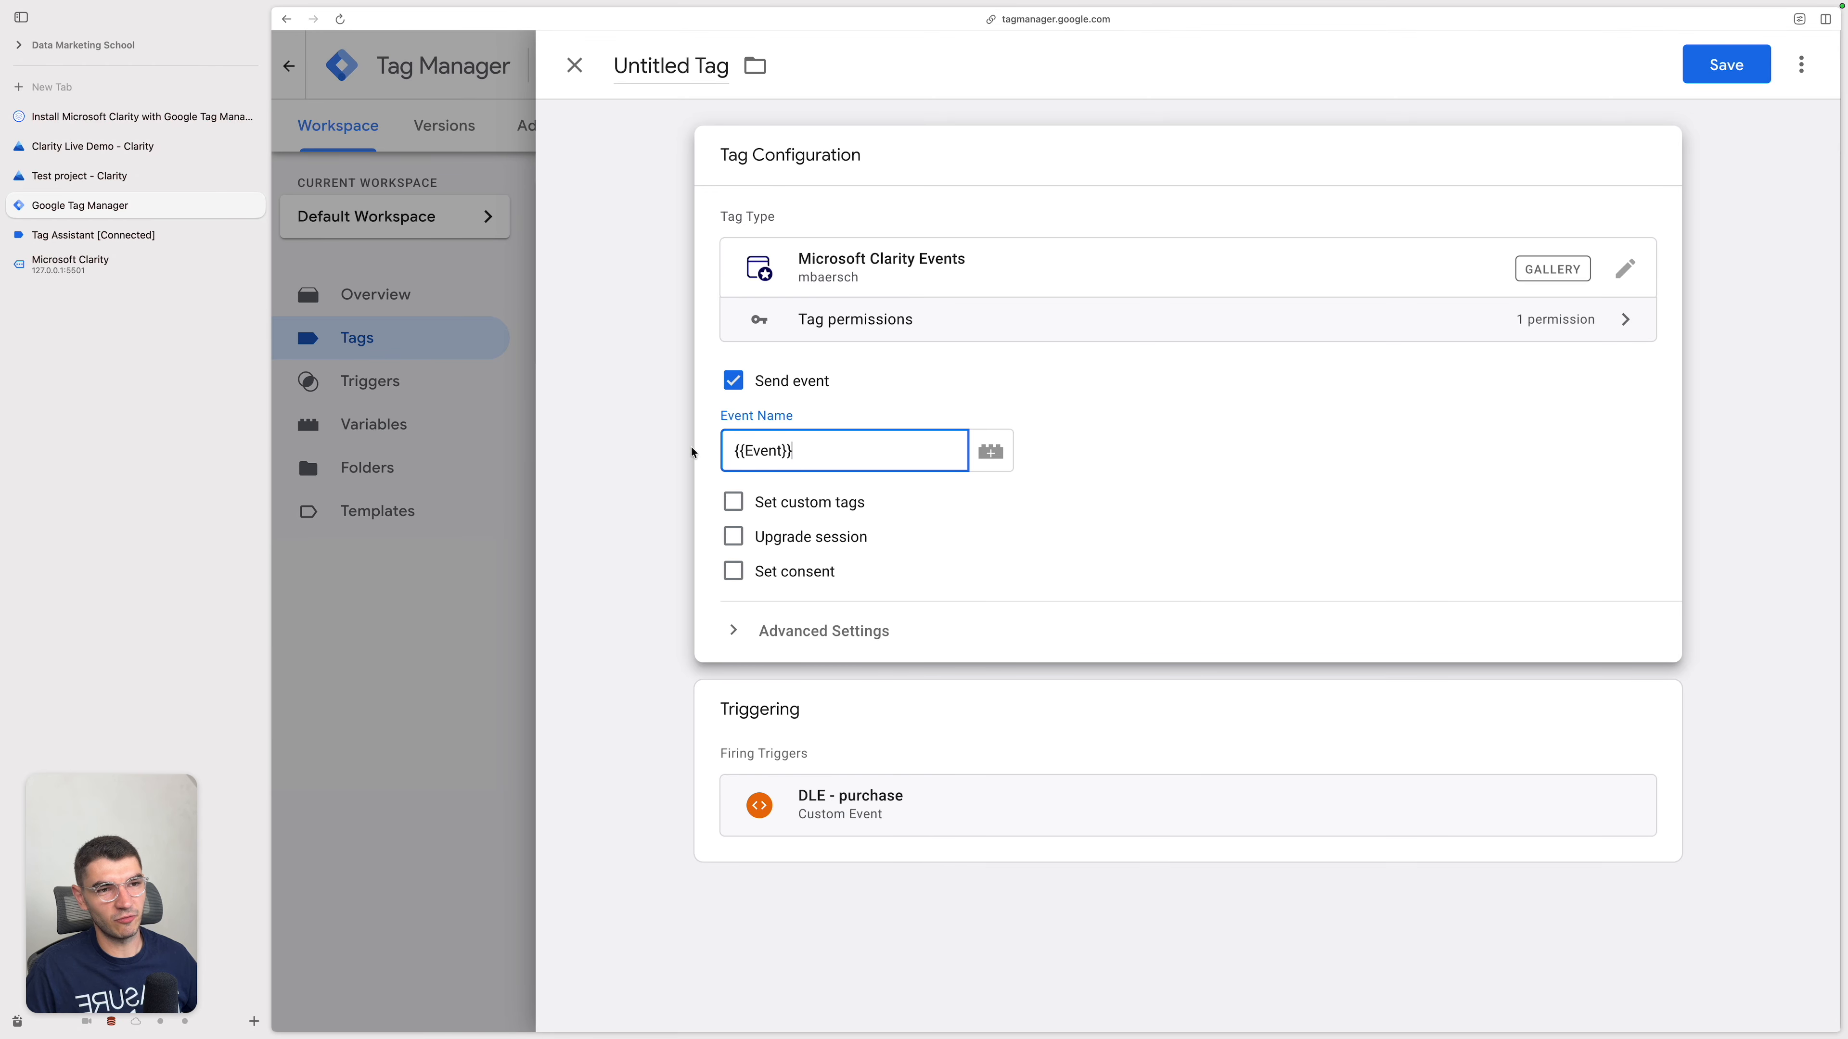
click(1159, 734)
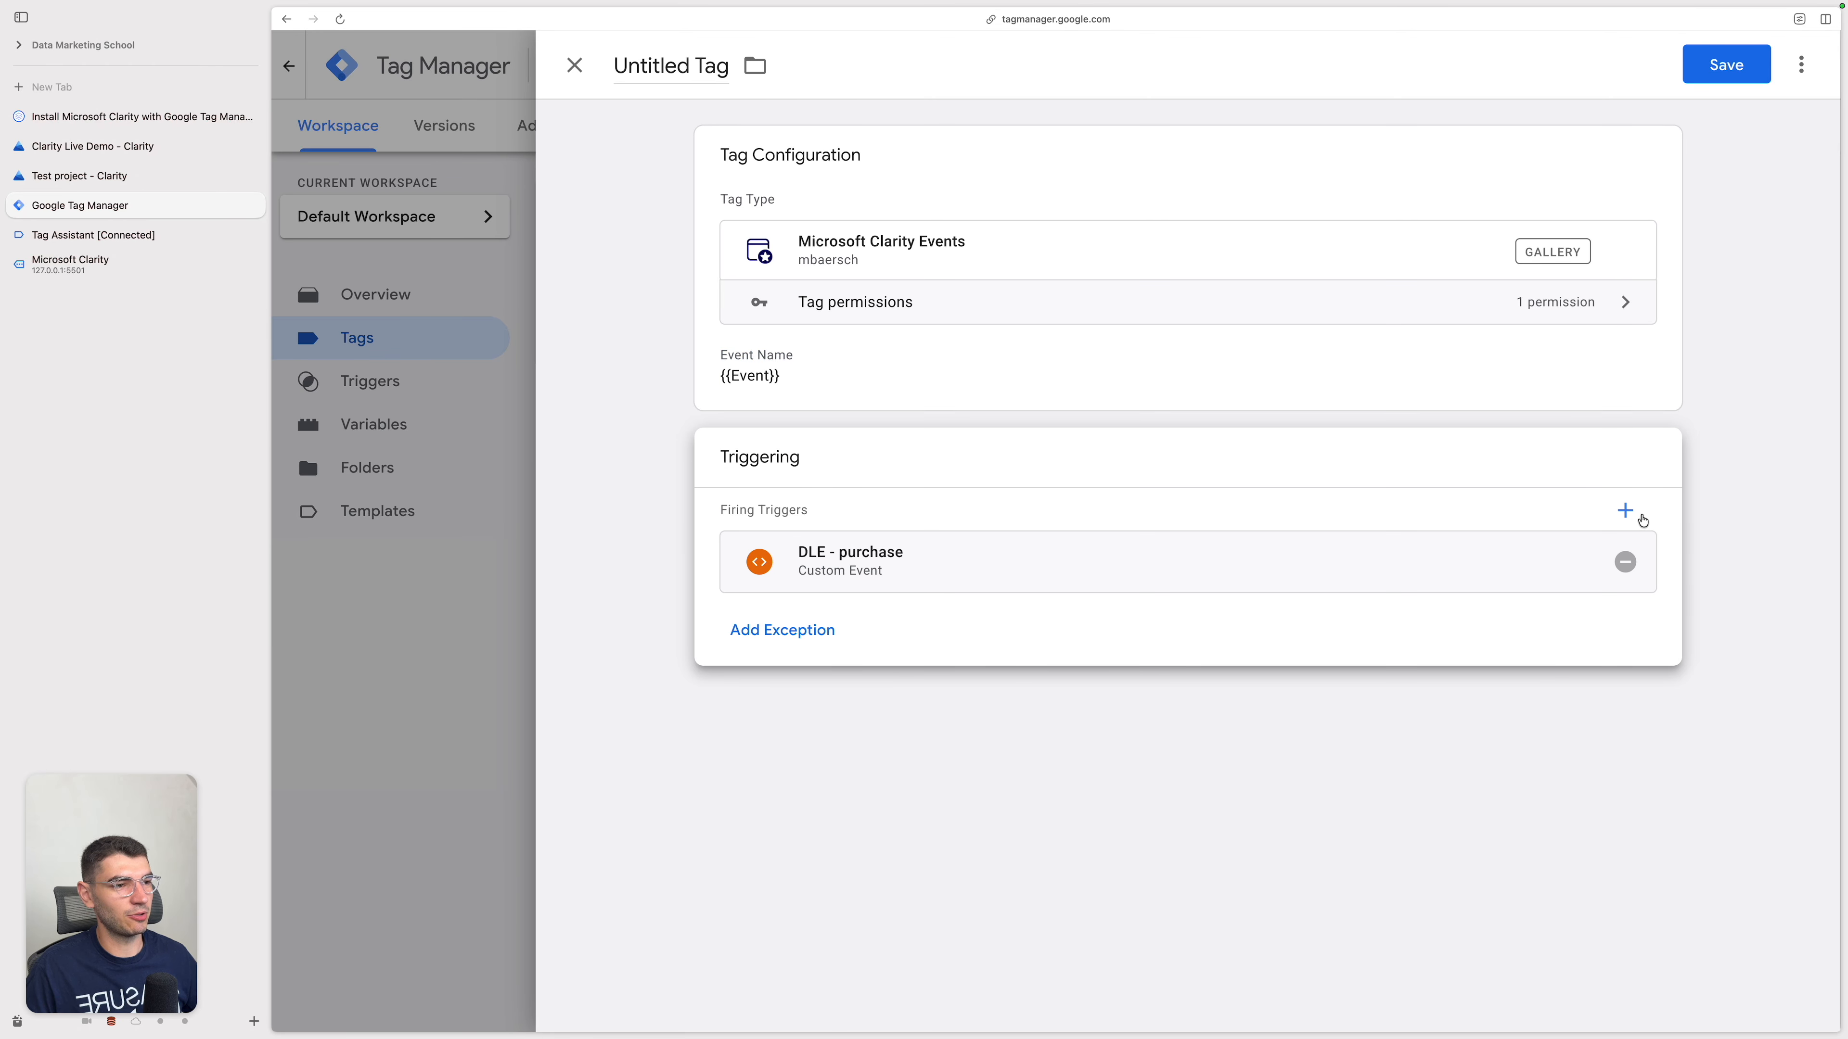
click(1626, 513)
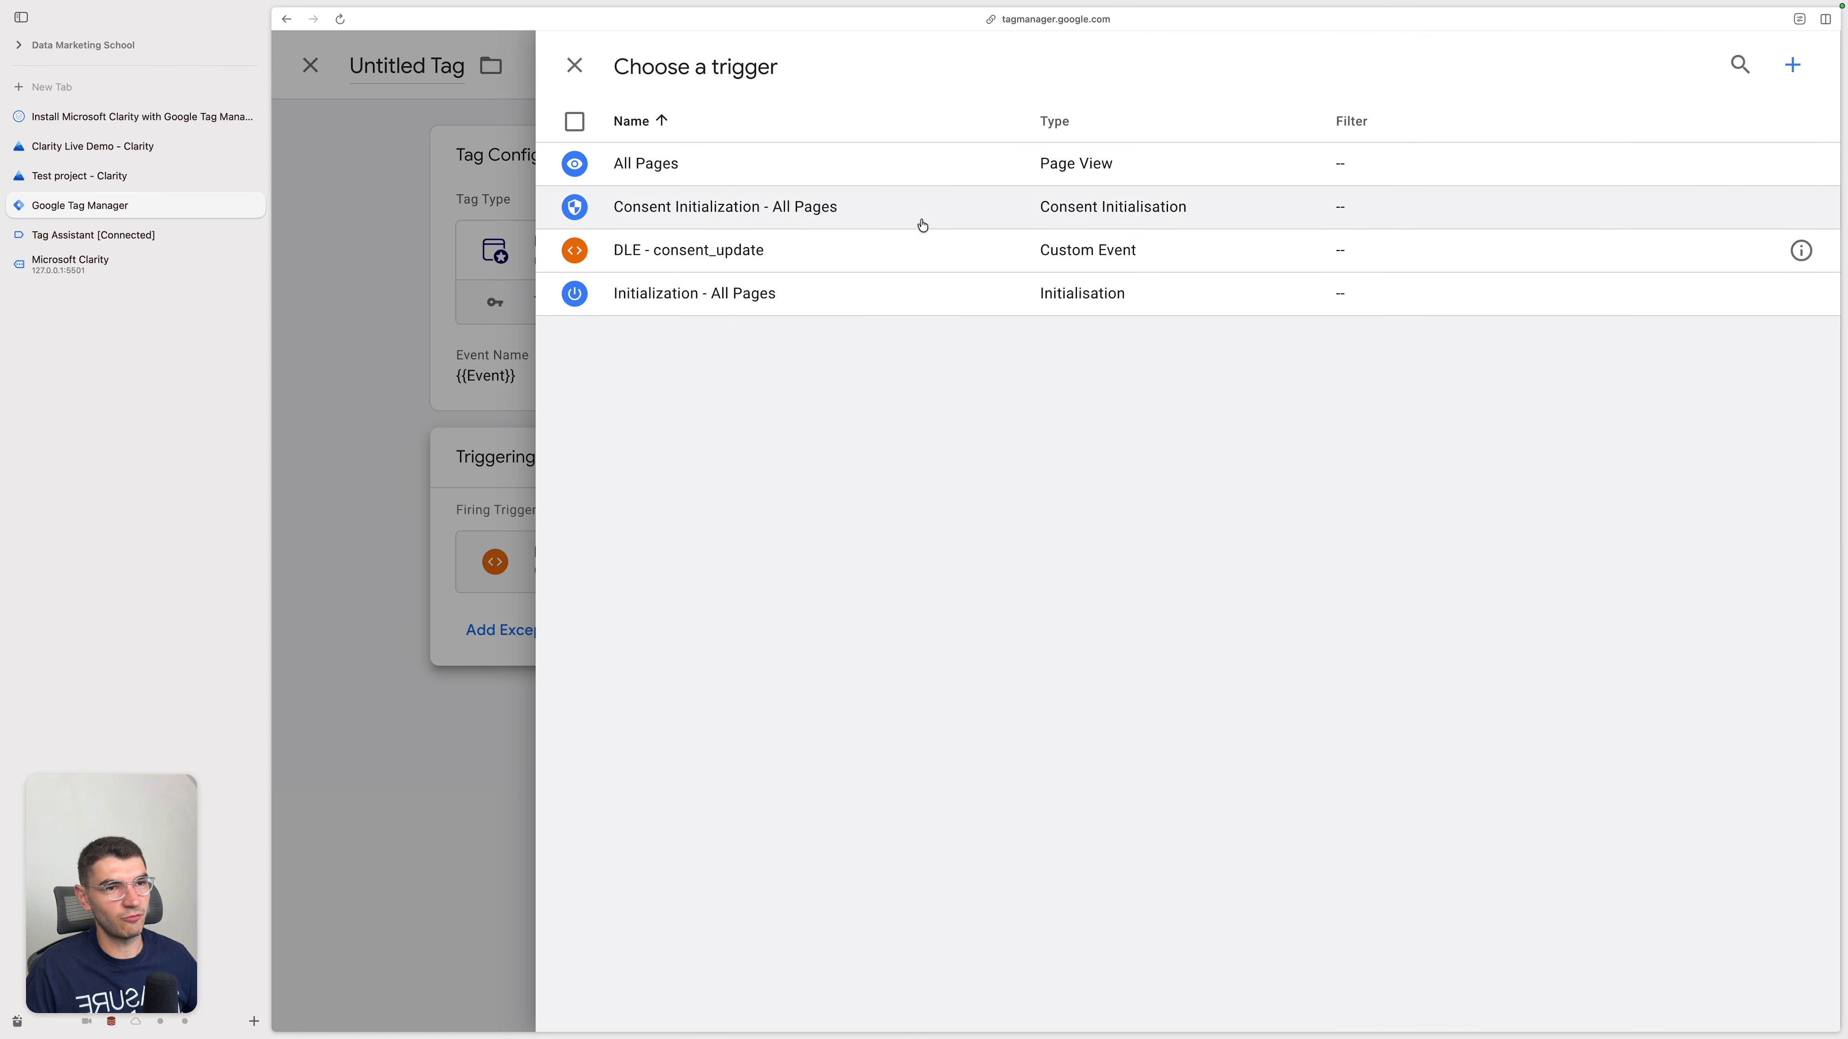
click(574, 65)
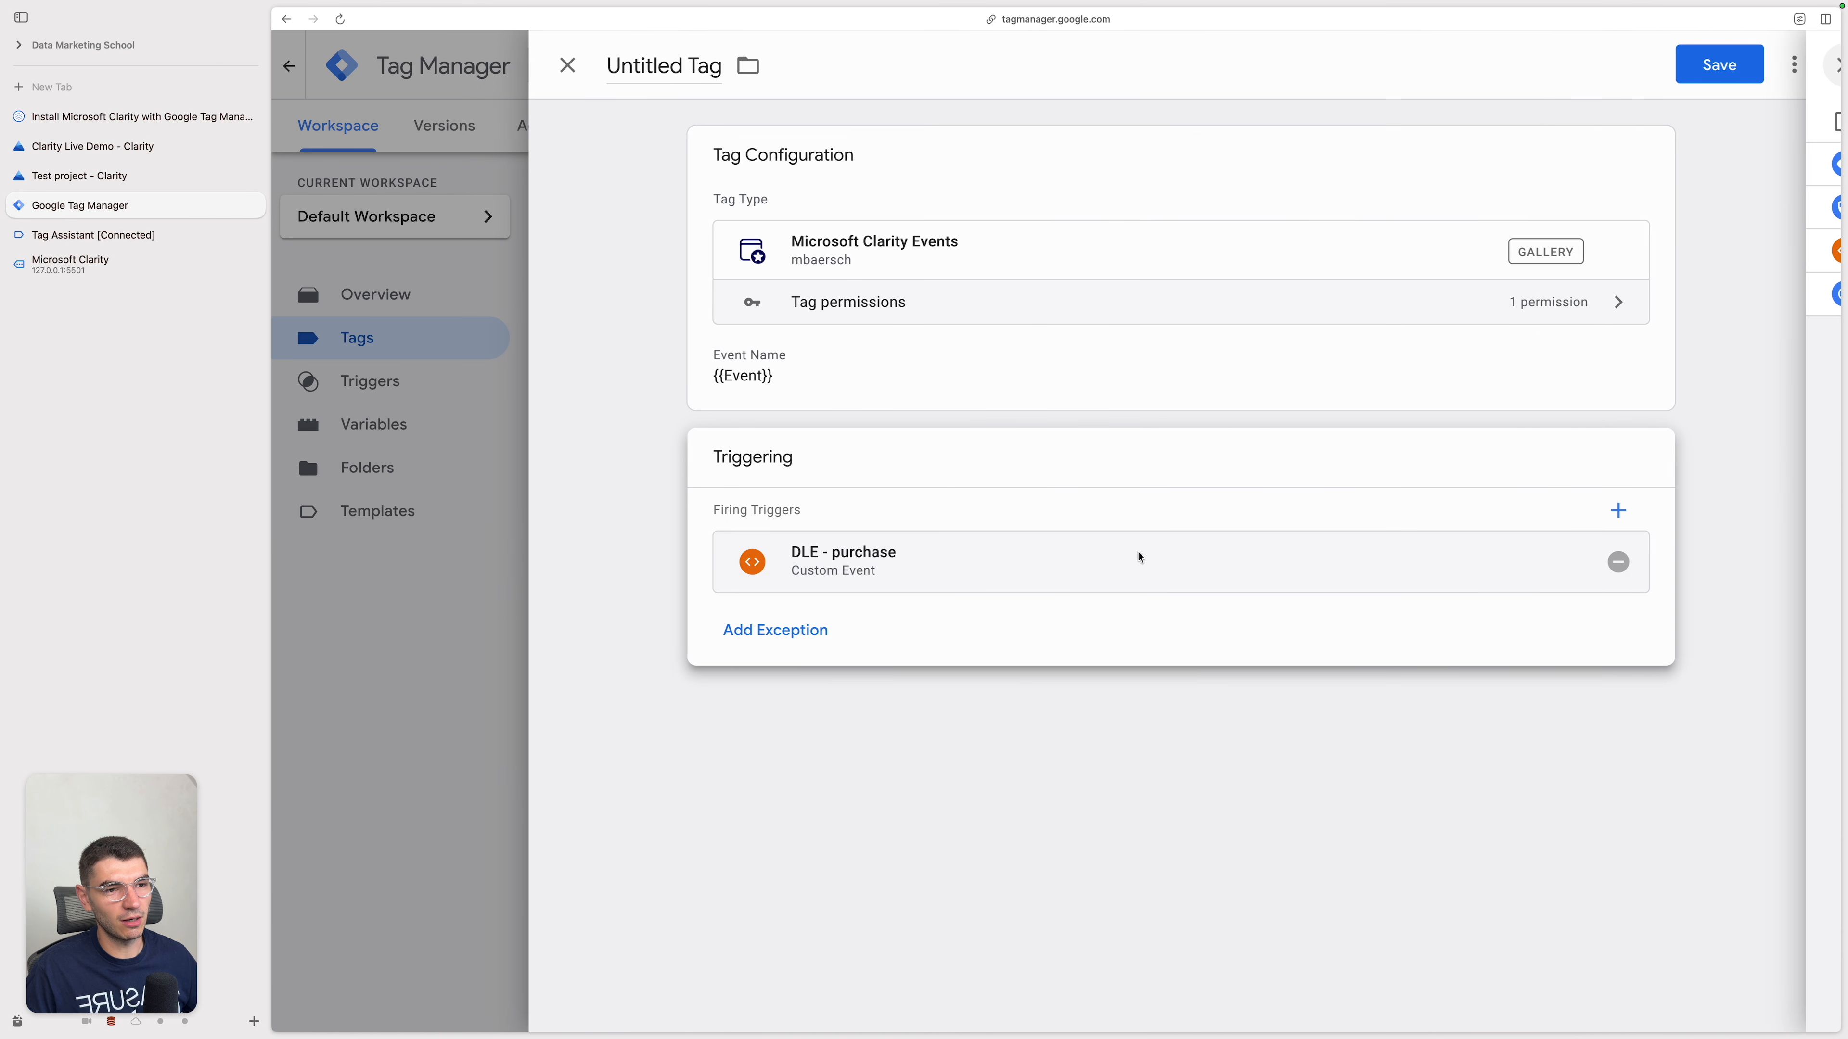
Step: Replace the {{Event}} variable in the tag's event name with purchase
click(924, 382)
triple_click(907, 465)
key(BackSpace)
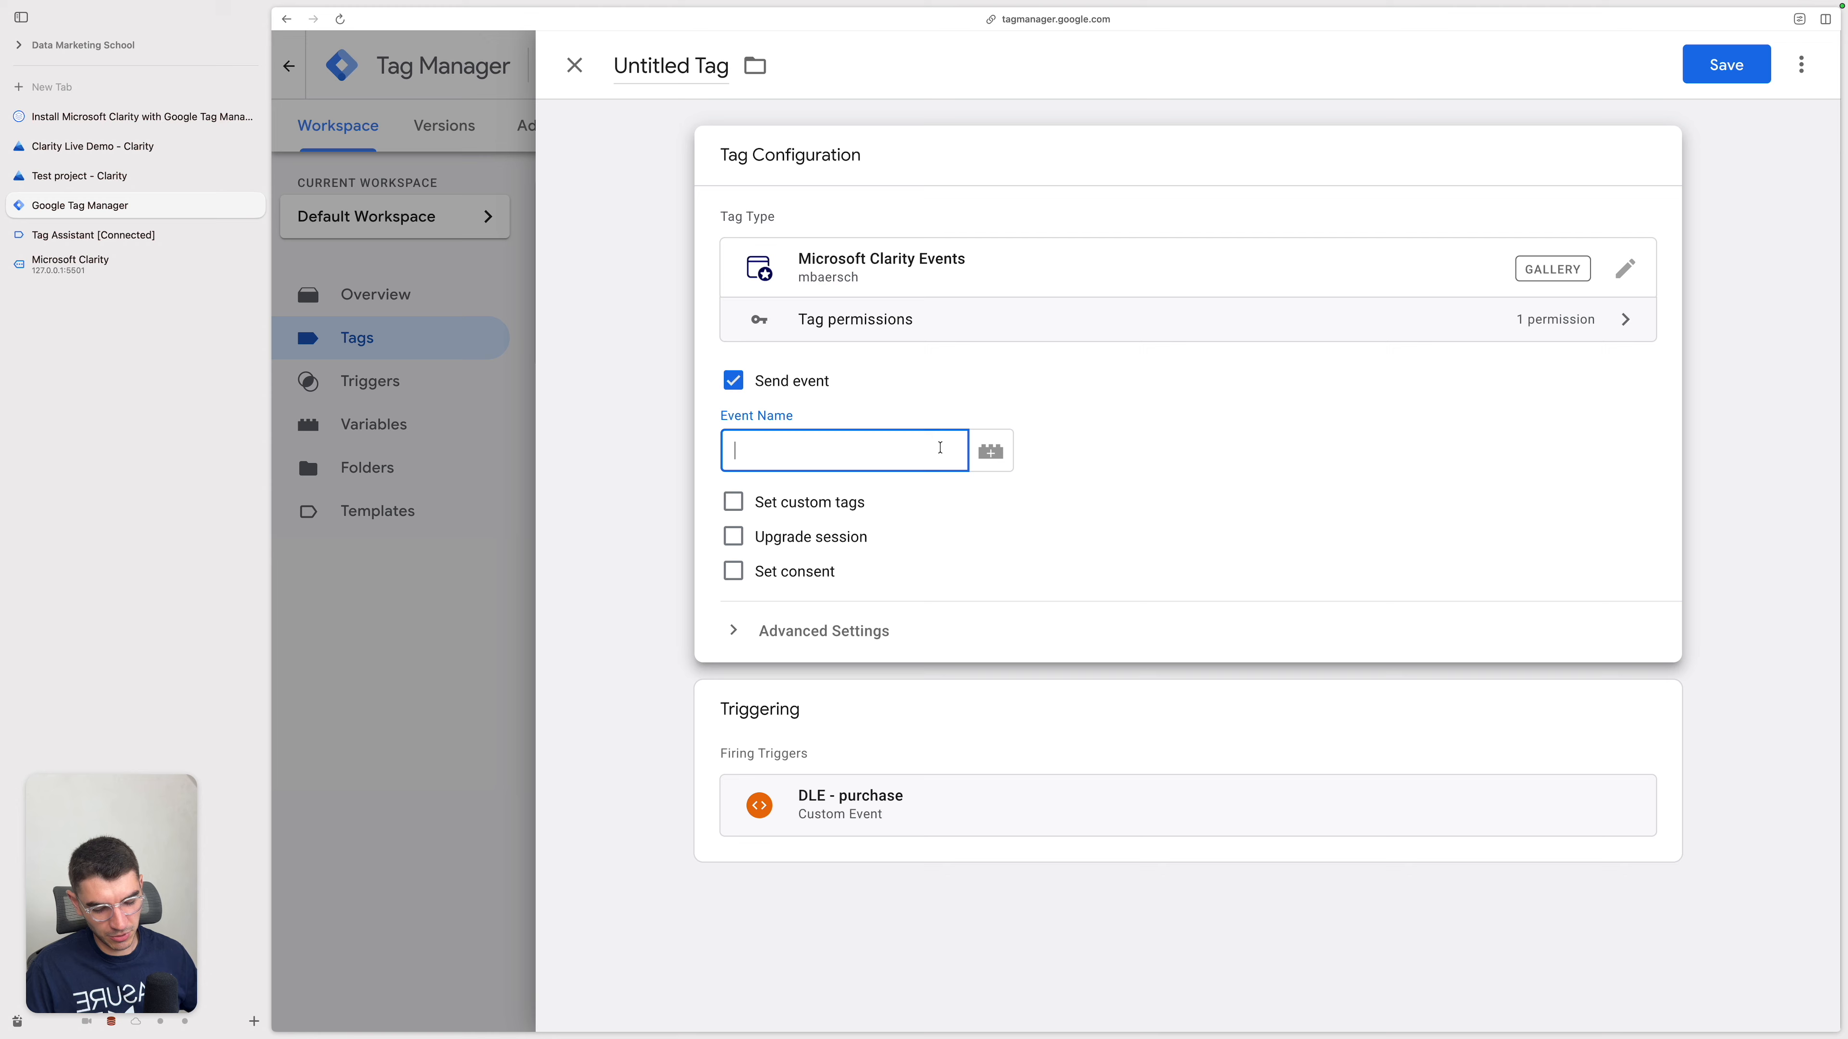
text(purchase)
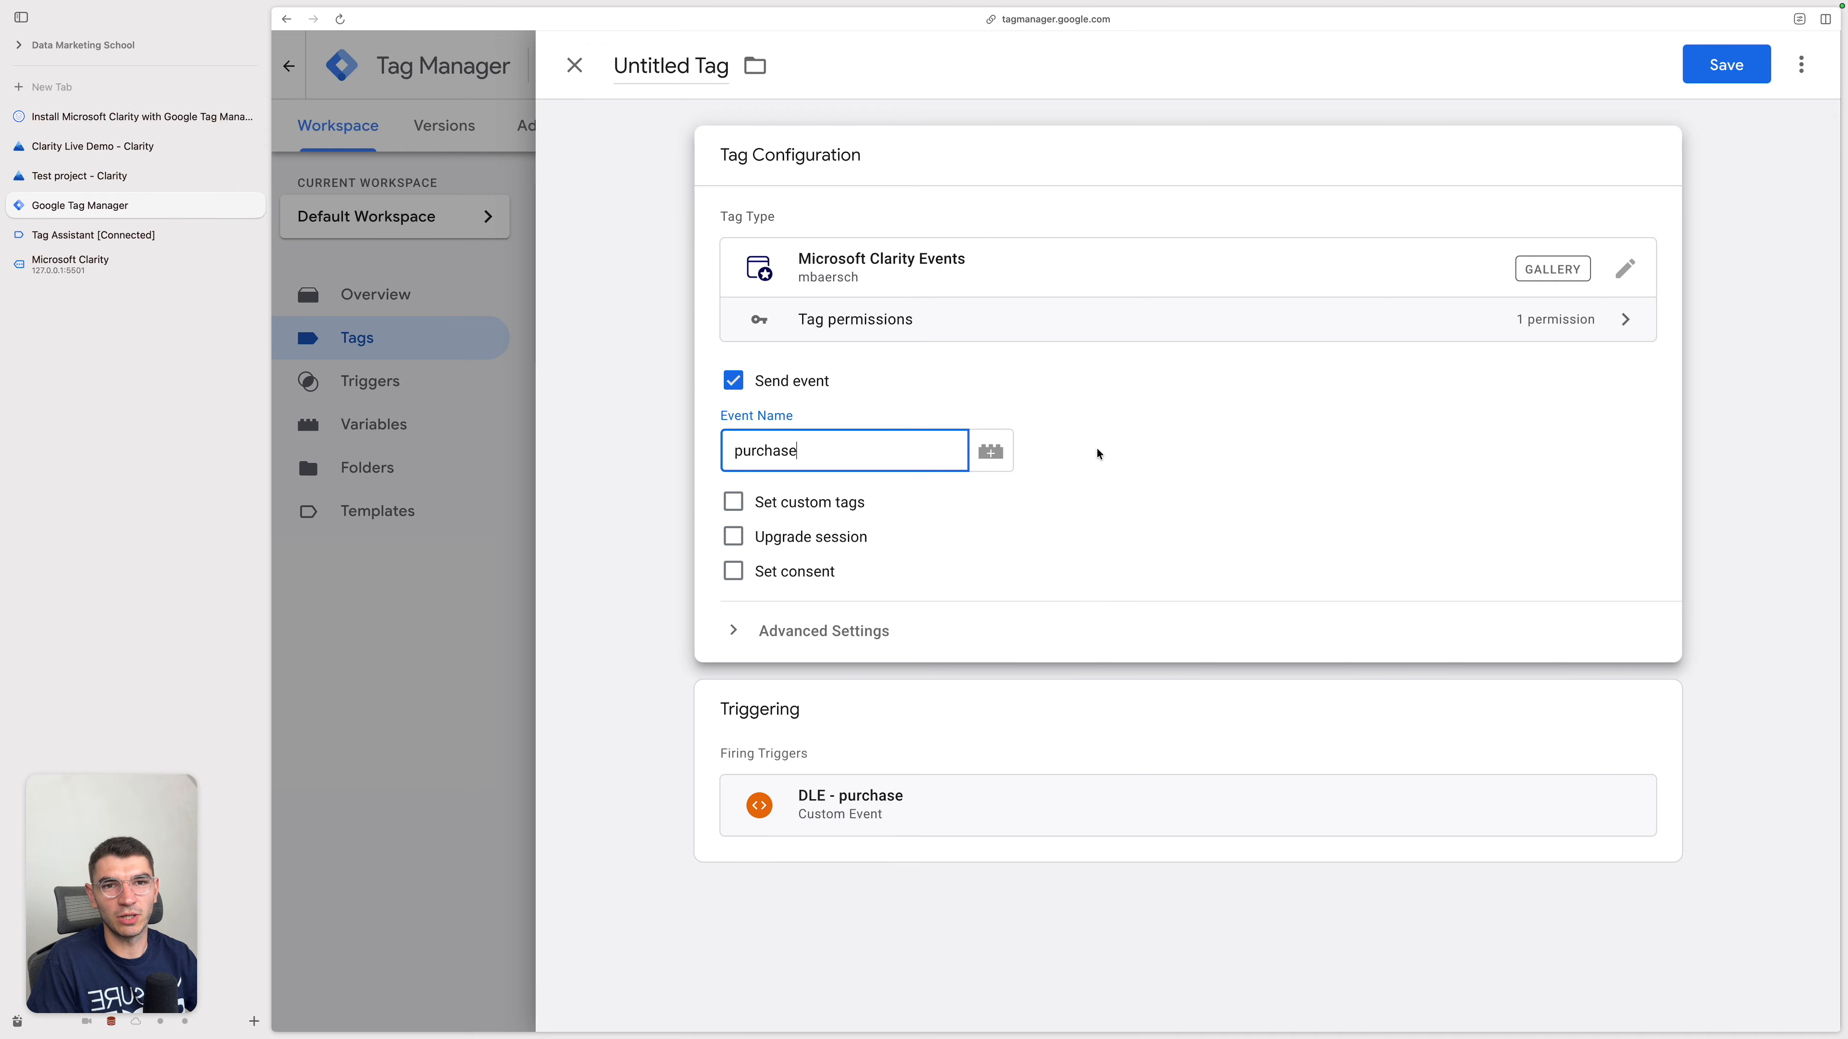
Step: Save the new tag under the name Microsoft Clarity - Event - purchase
click(1717, 71)
click(1075, 334)
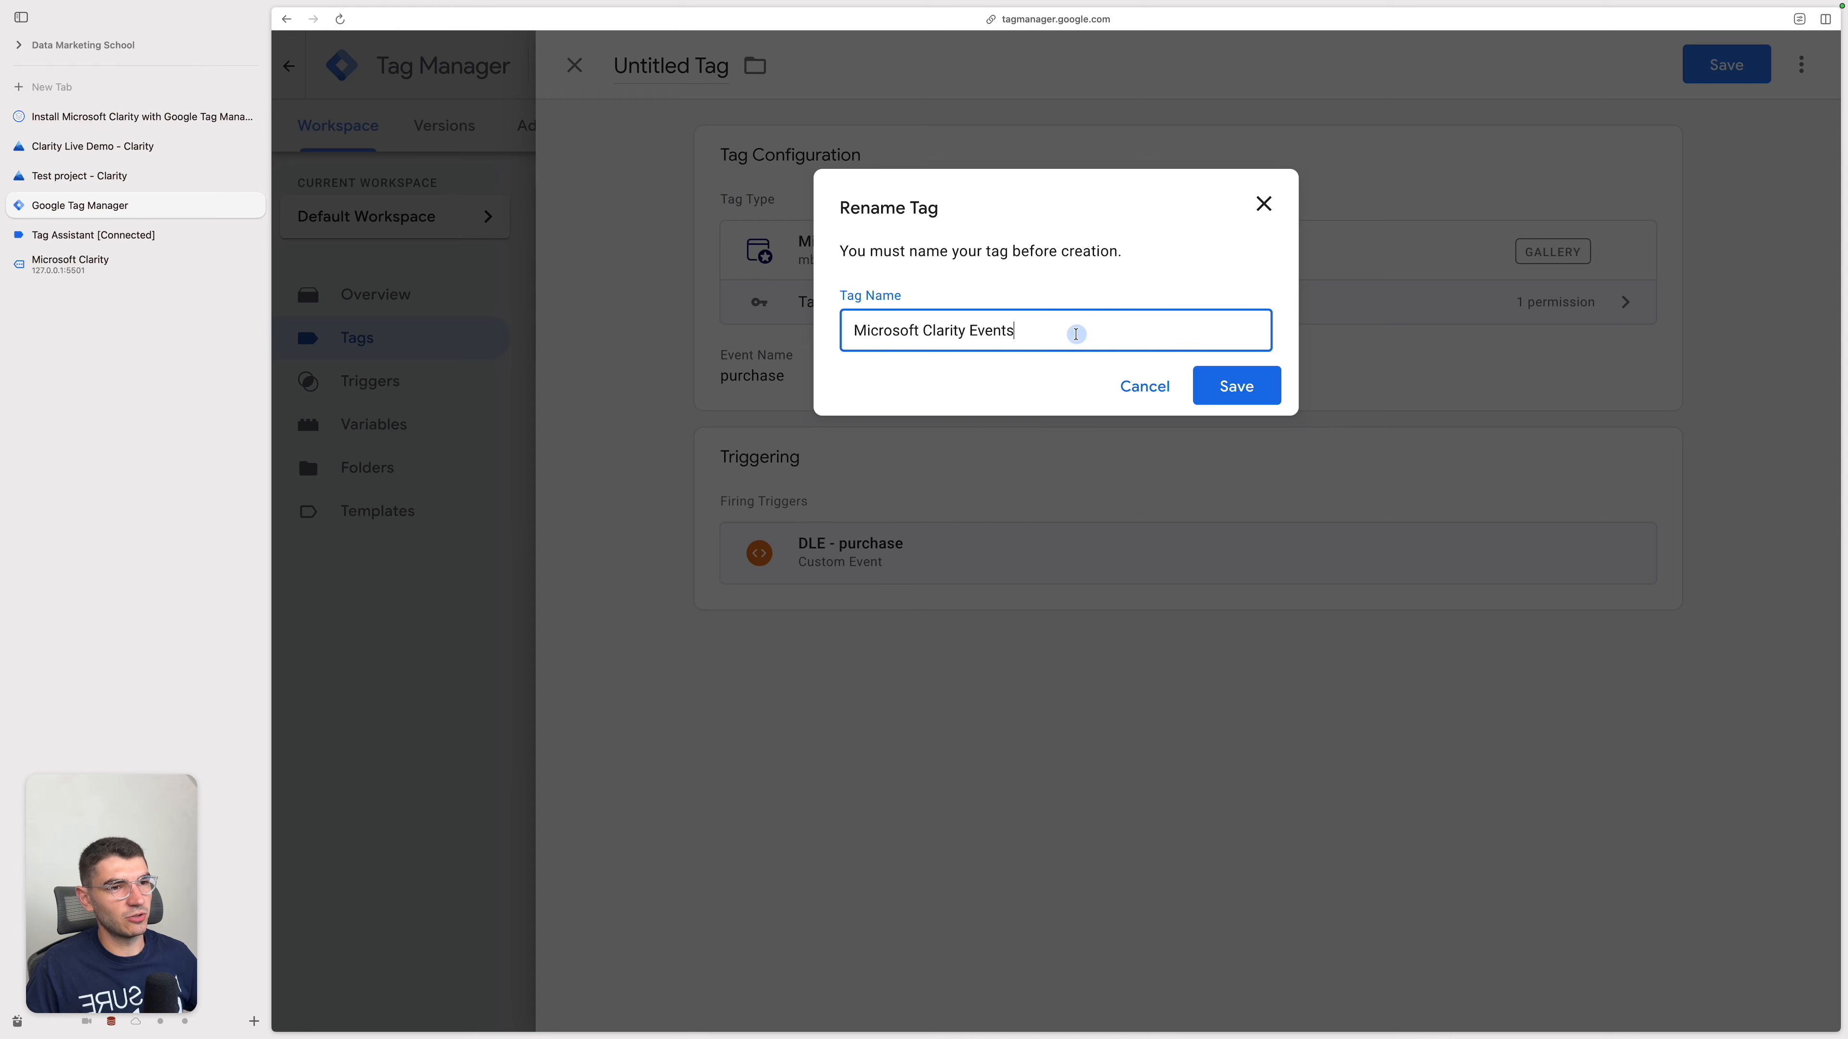
key(alt+BackSpace)
text(- Event - pur)
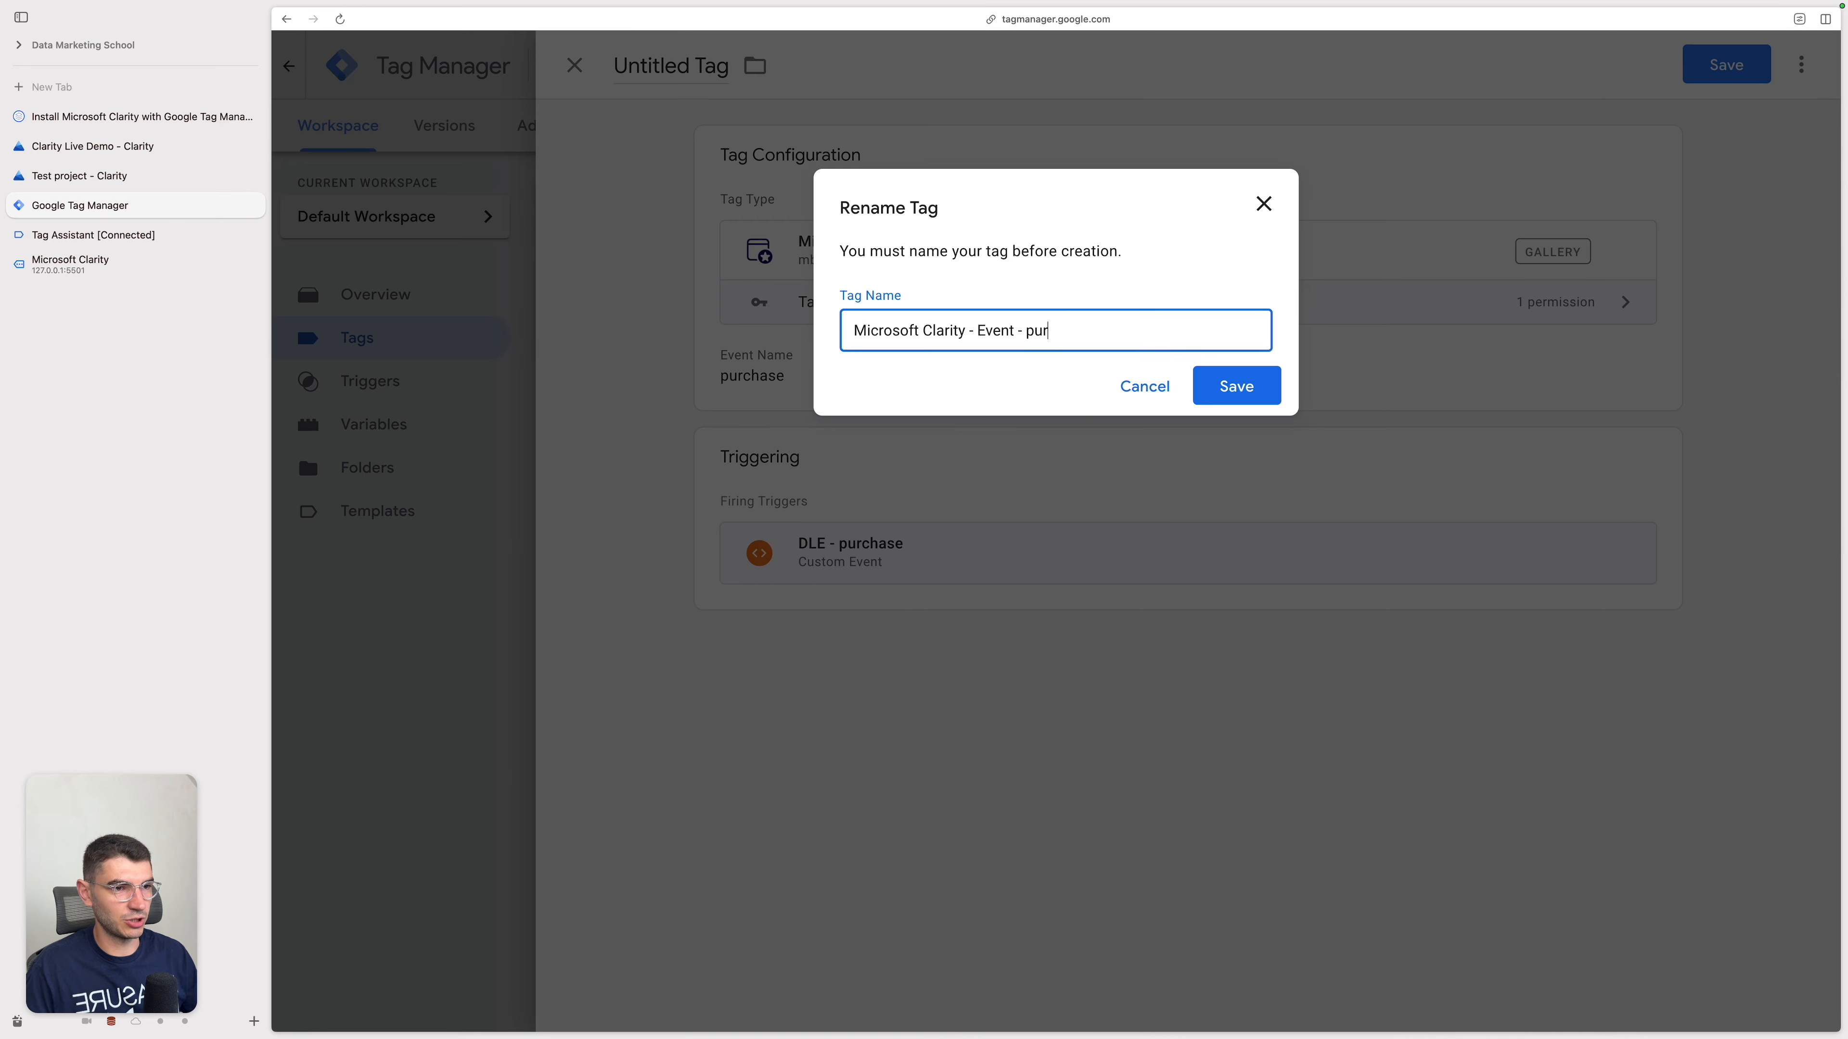
text(chase)
click(1236, 386)
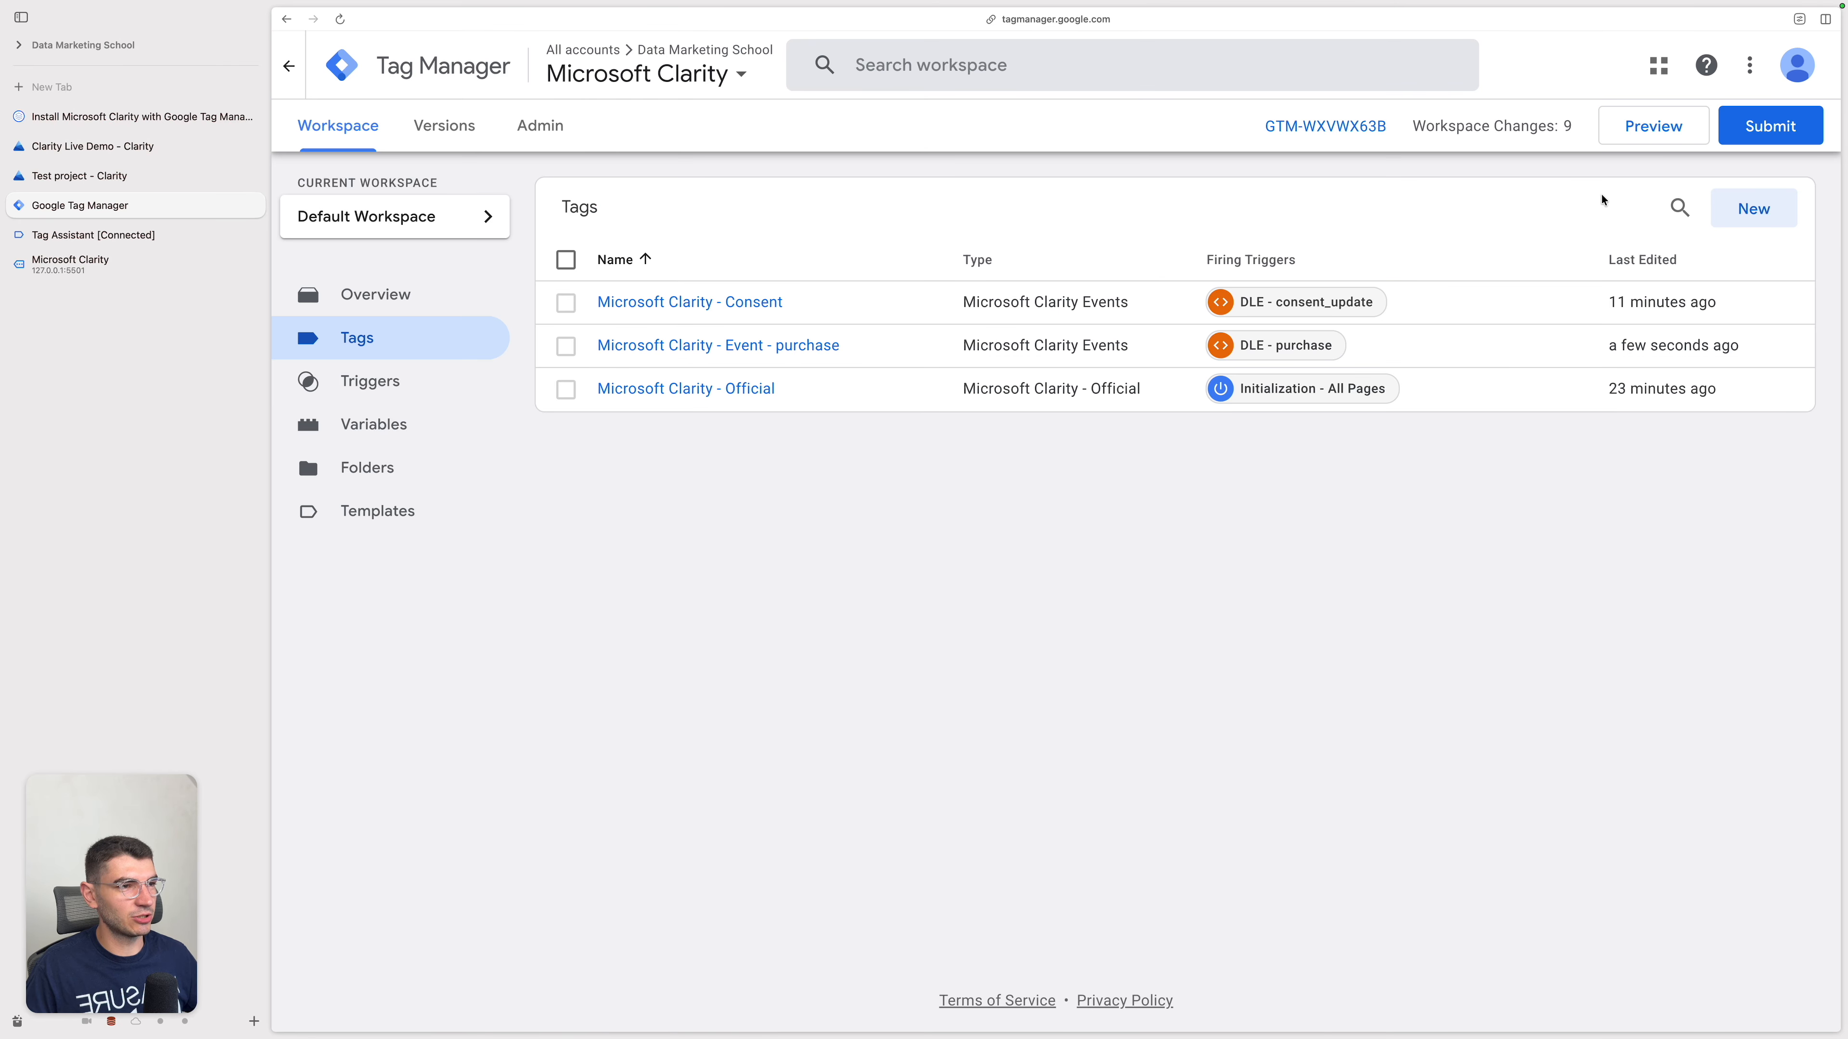
Step: Preview the container and, in the demo page's console, recall the consent_update dataLayer push and change its event name to purchase
click(1662, 128)
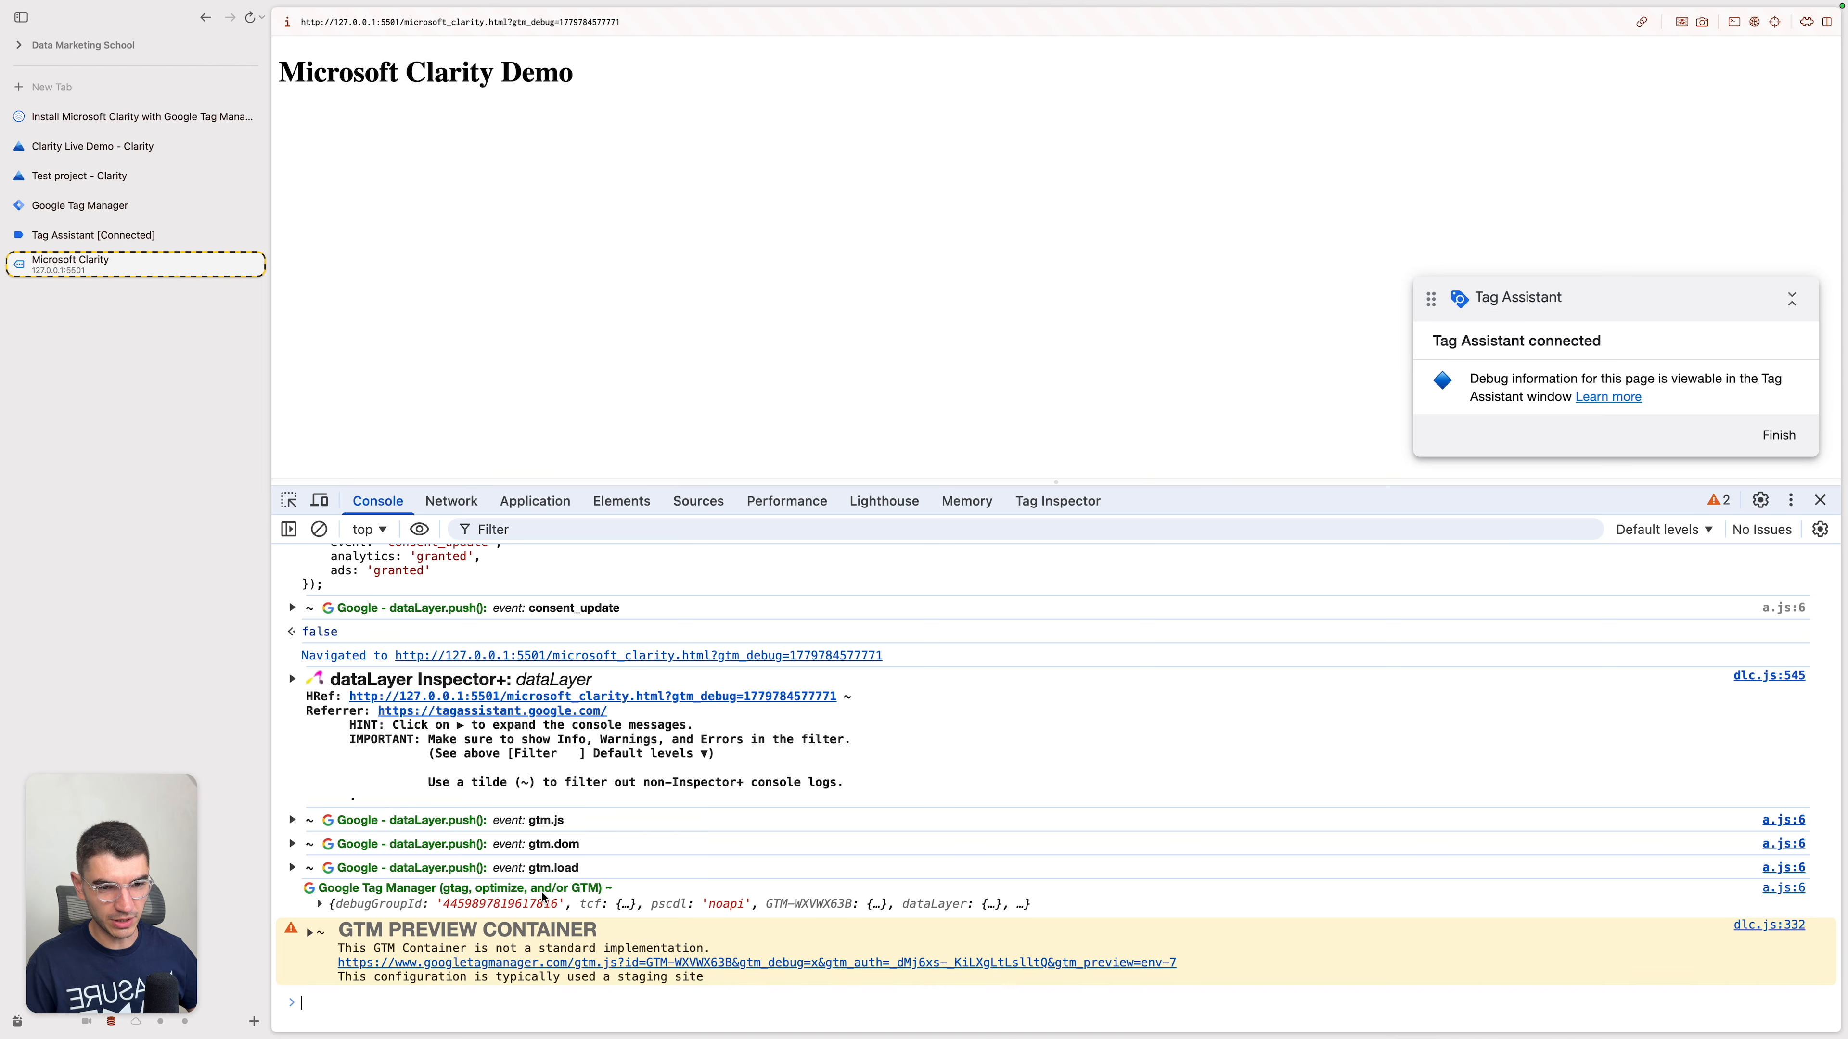
key(Up)
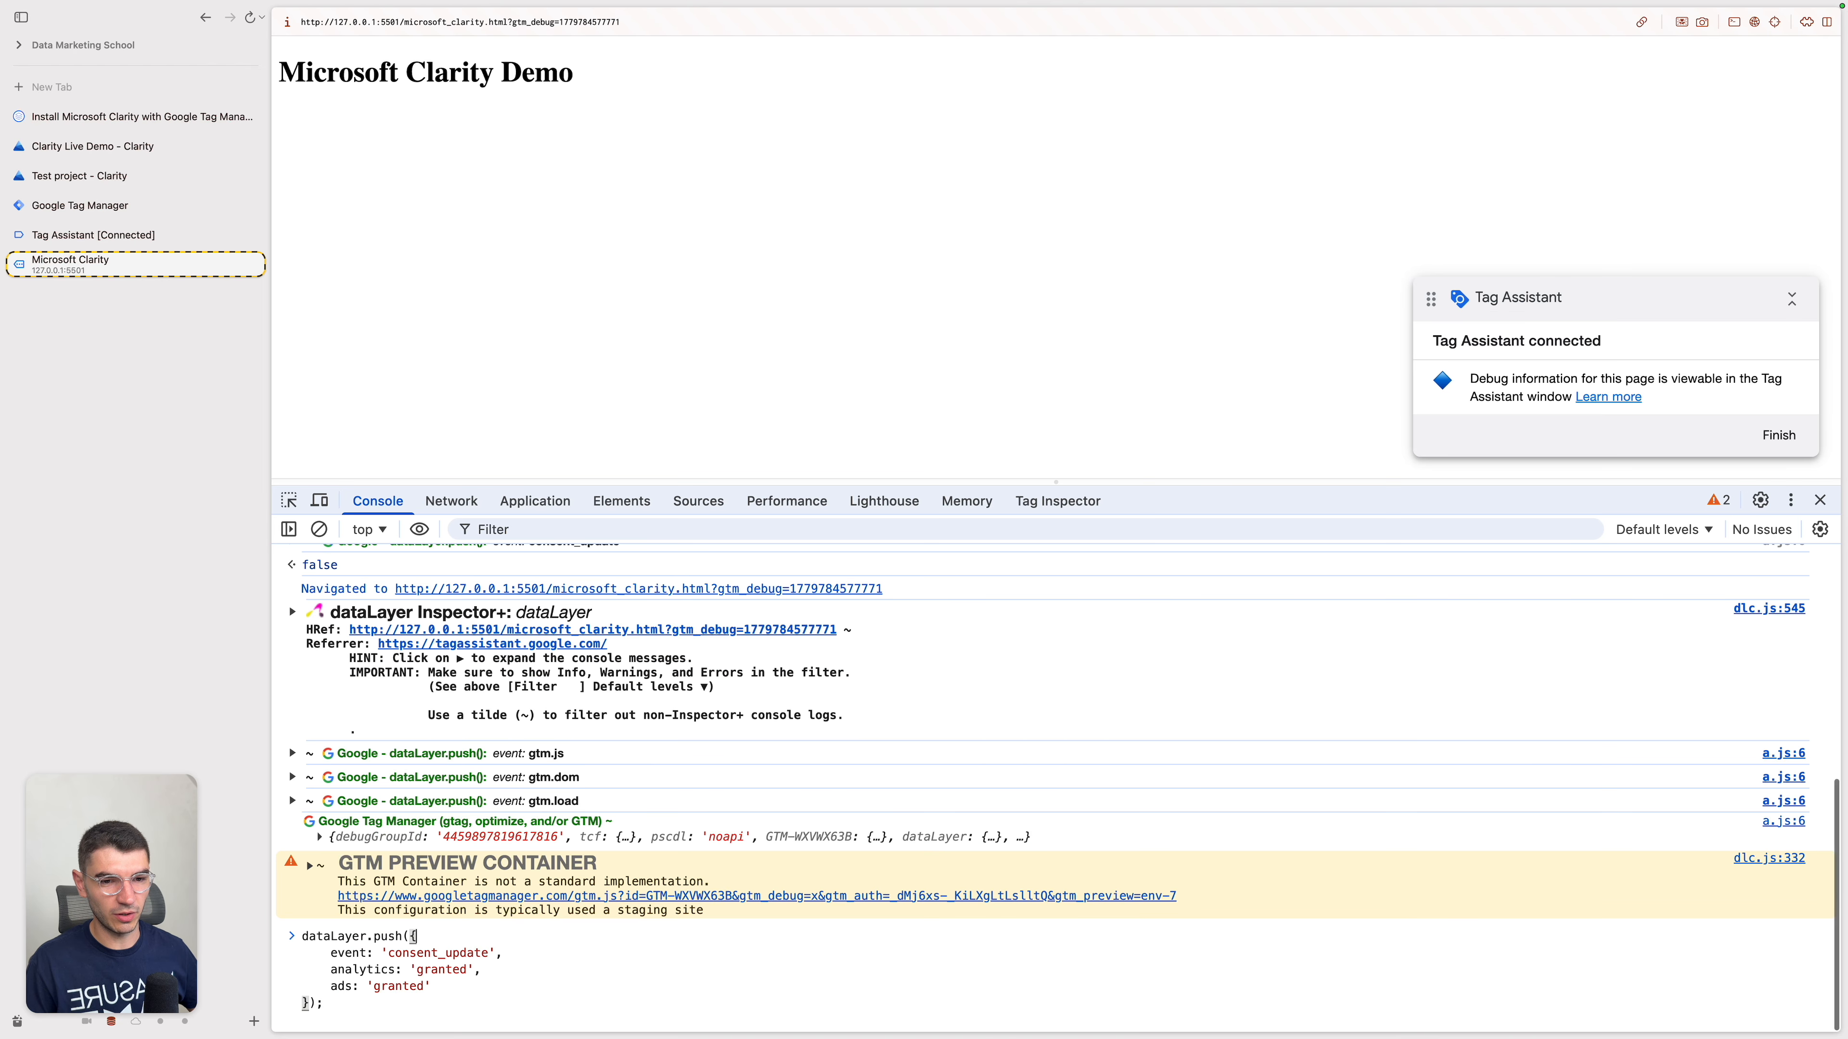
key(Up)
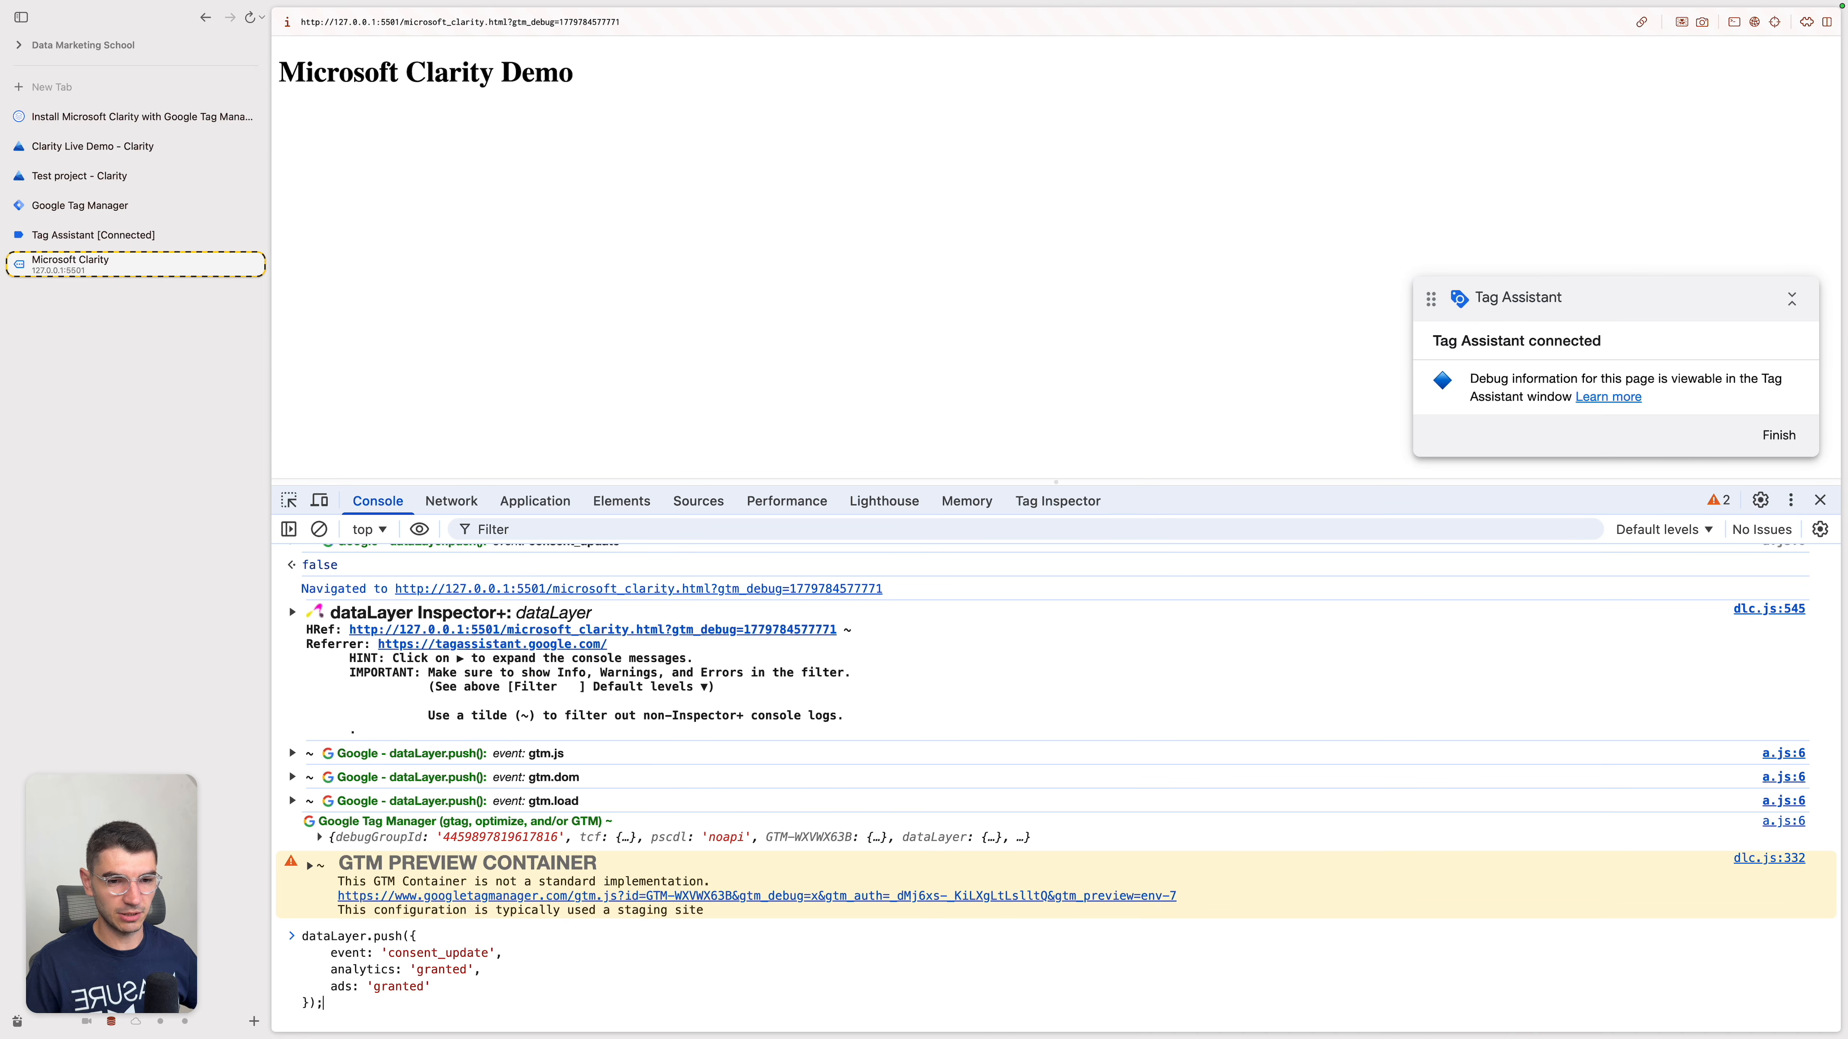
double_click(469, 953)
text(purhcas)
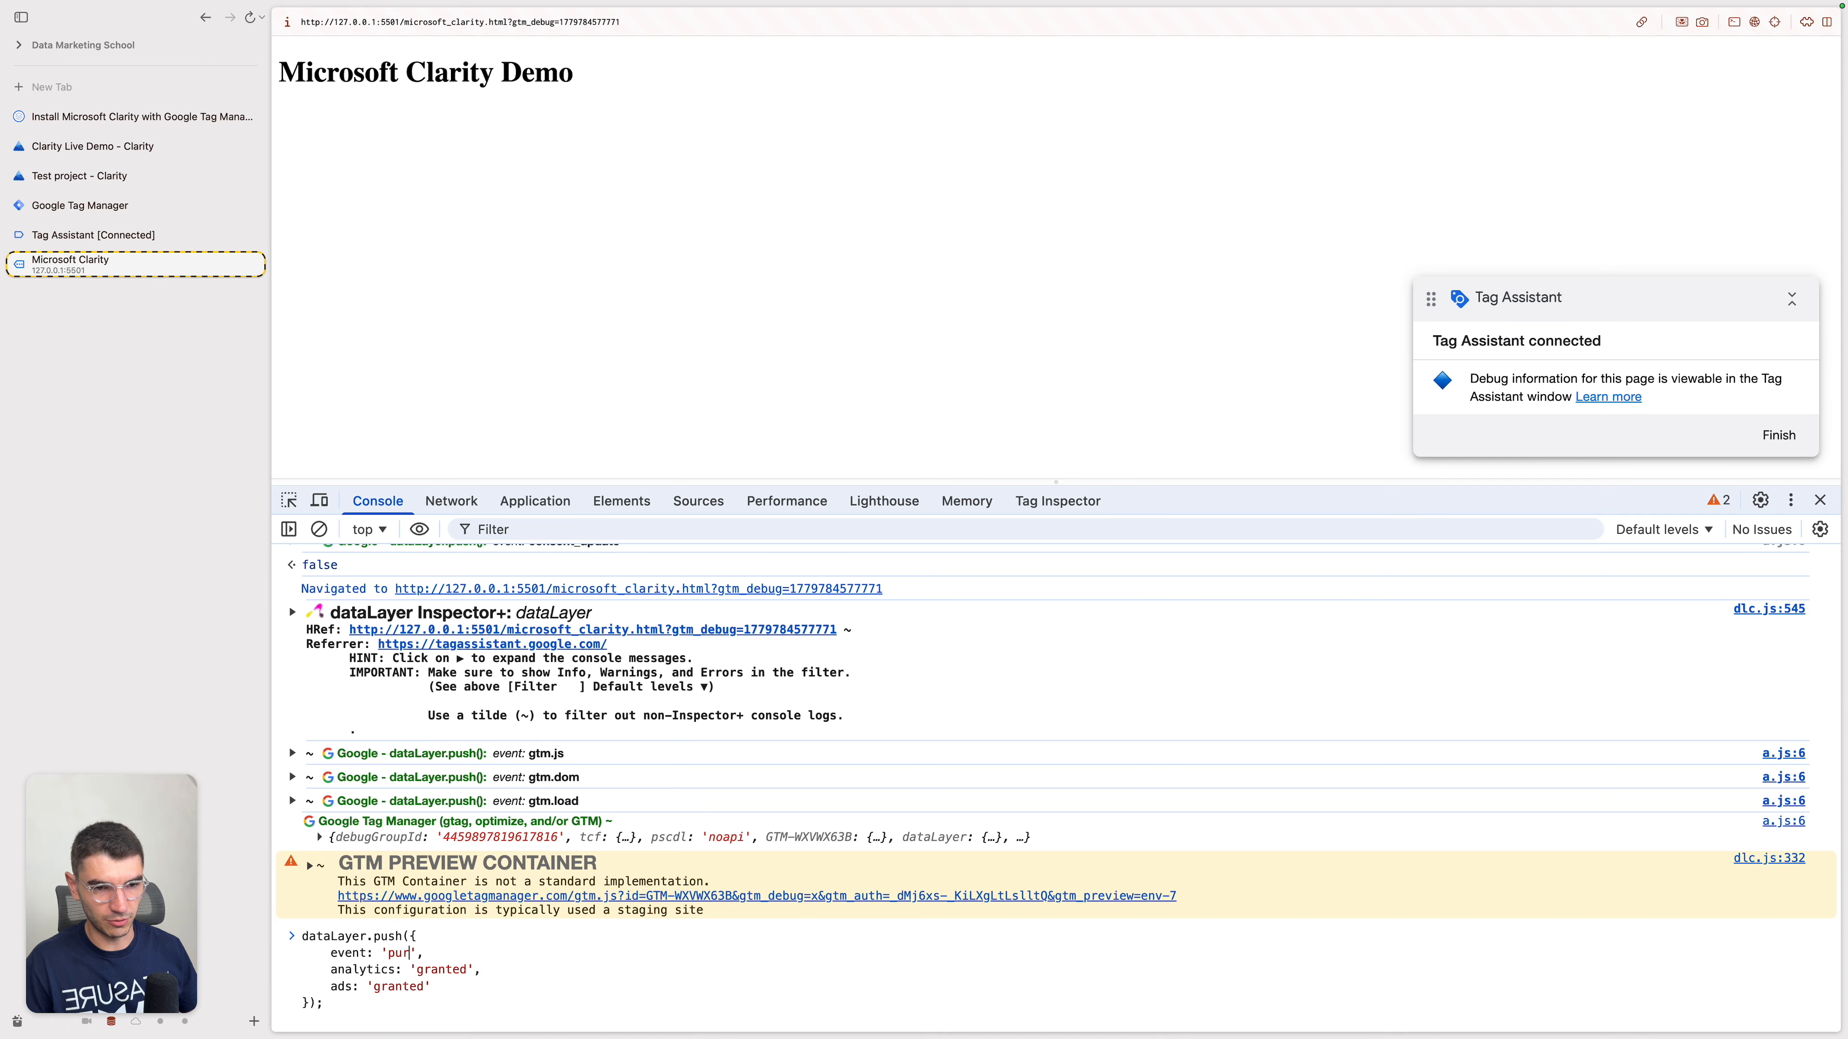
key(BackSpace)
key(BackSpace)
key(BackSpace)
key(BackSpace)
text(chase)
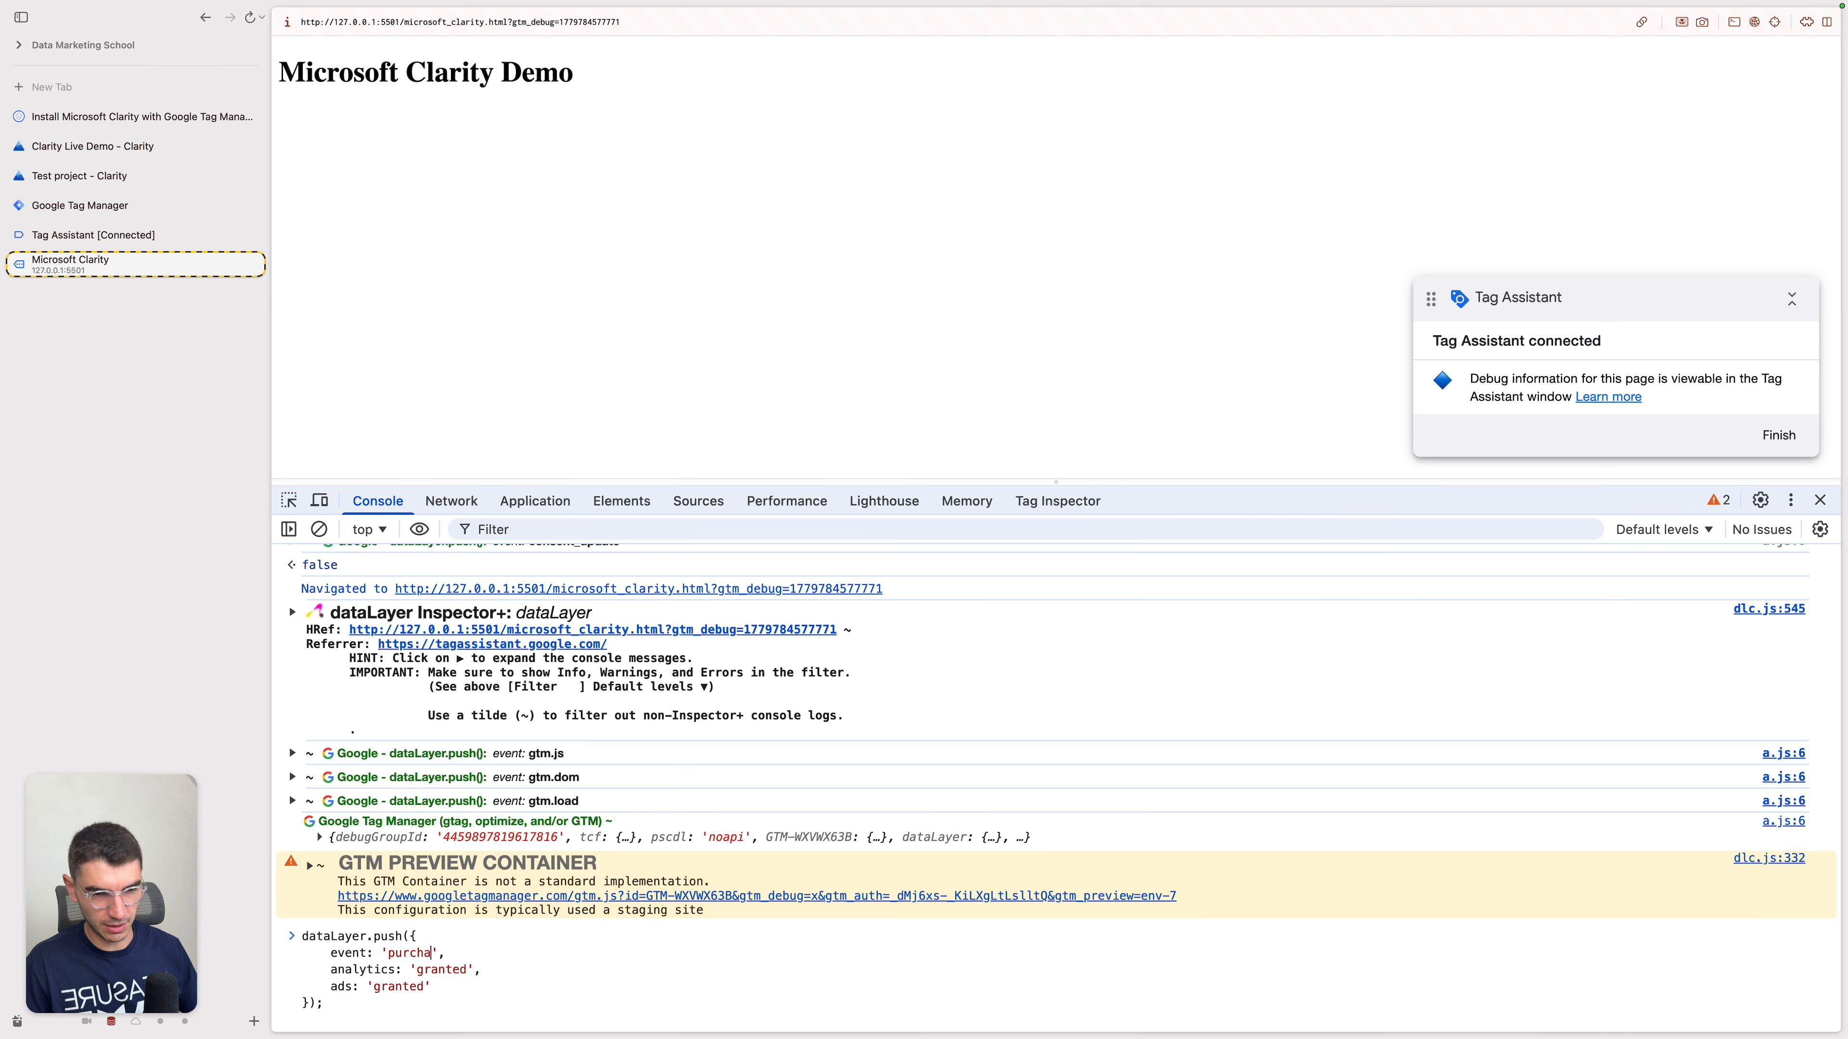
Step: Remove the leftover consent values from the purchase dataLayer push and run it
key(alt+BackSpace)
key(alt+BackSpace)
key(alt+BackSpace)
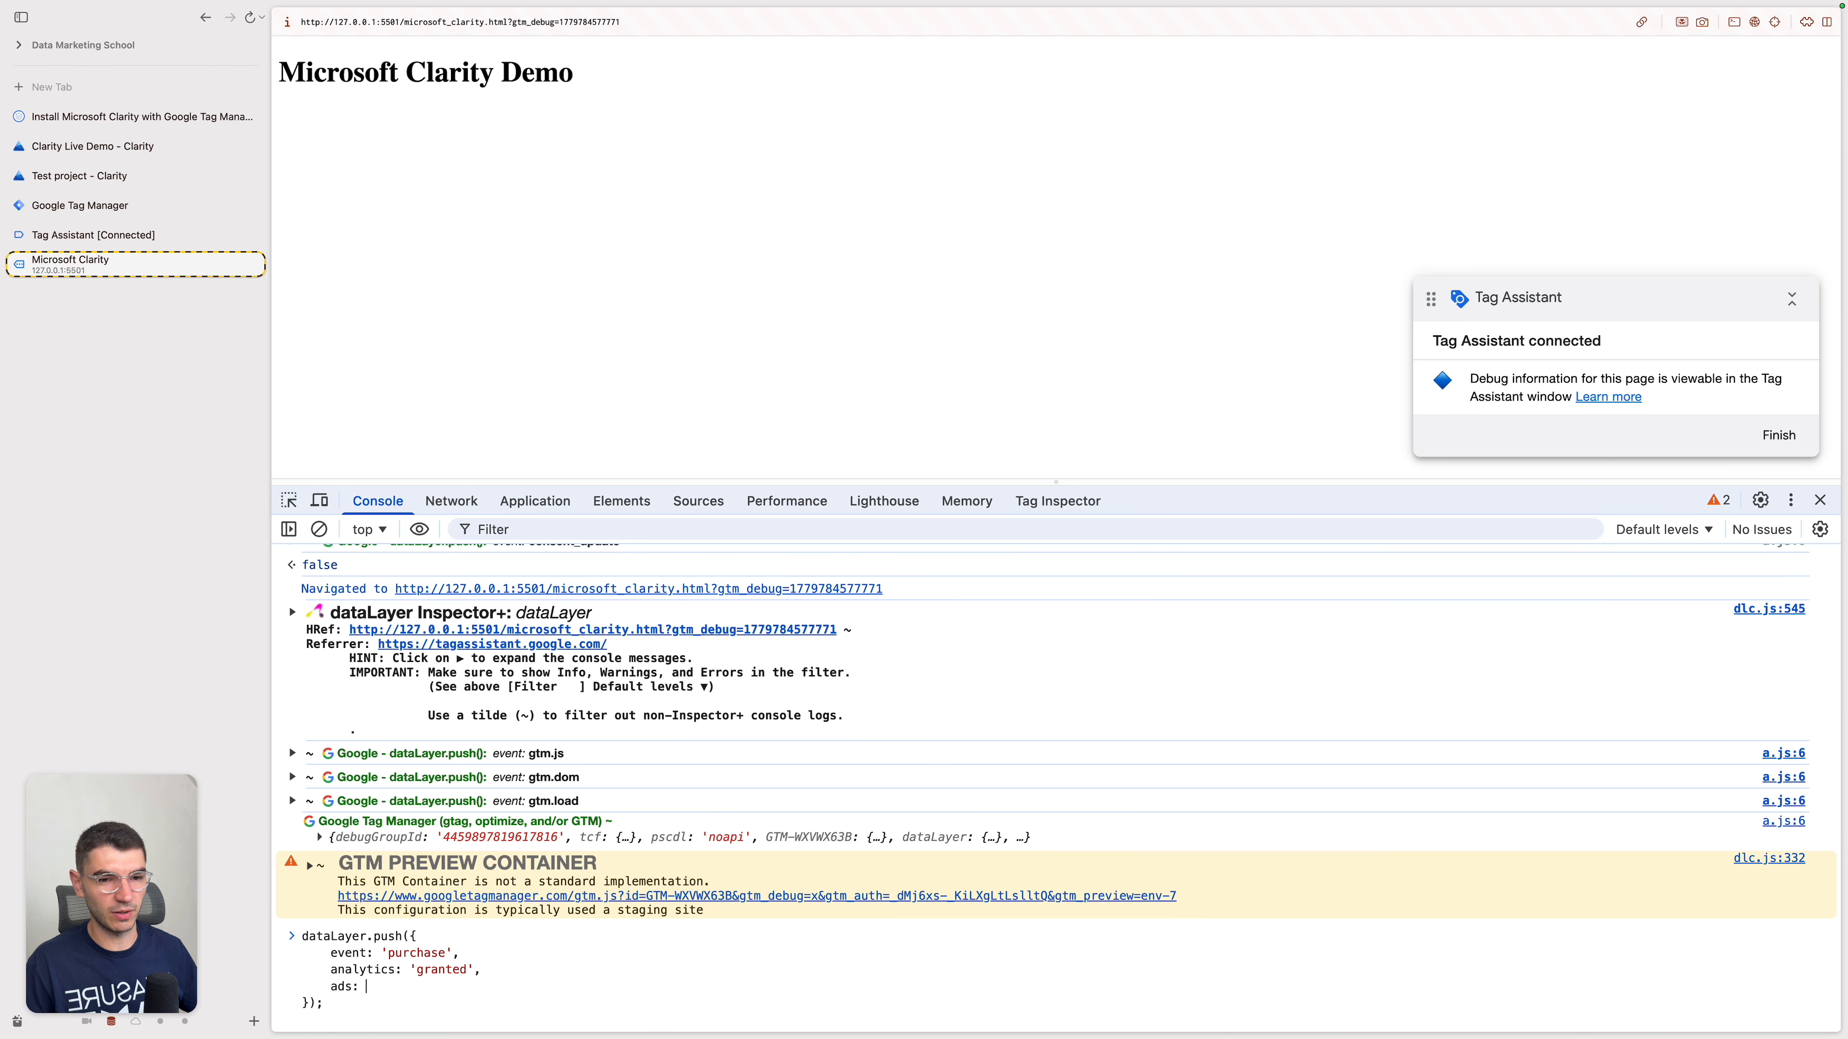
key(Return)
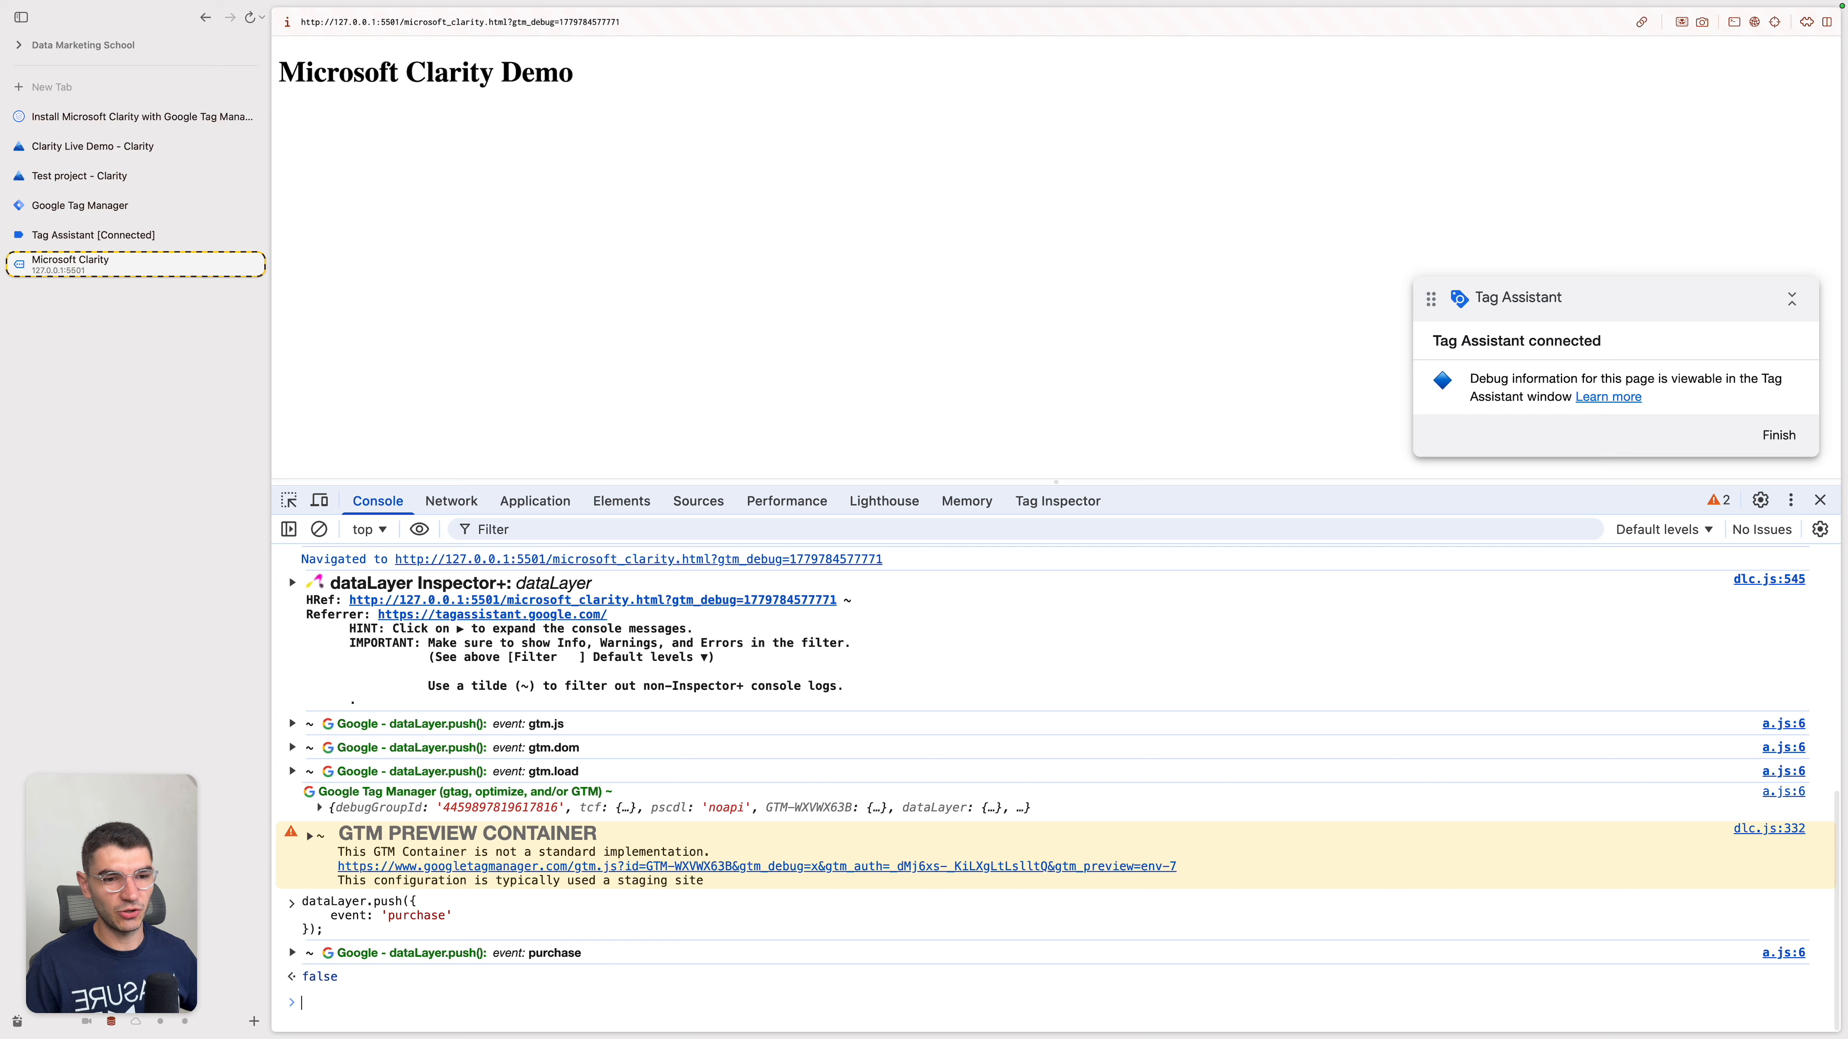
Step: Examine the tags fired on the purchase event in Tag Assistant and the payloads of the demo page's clarity.ms collect requests
click(146, 236)
click(441, 318)
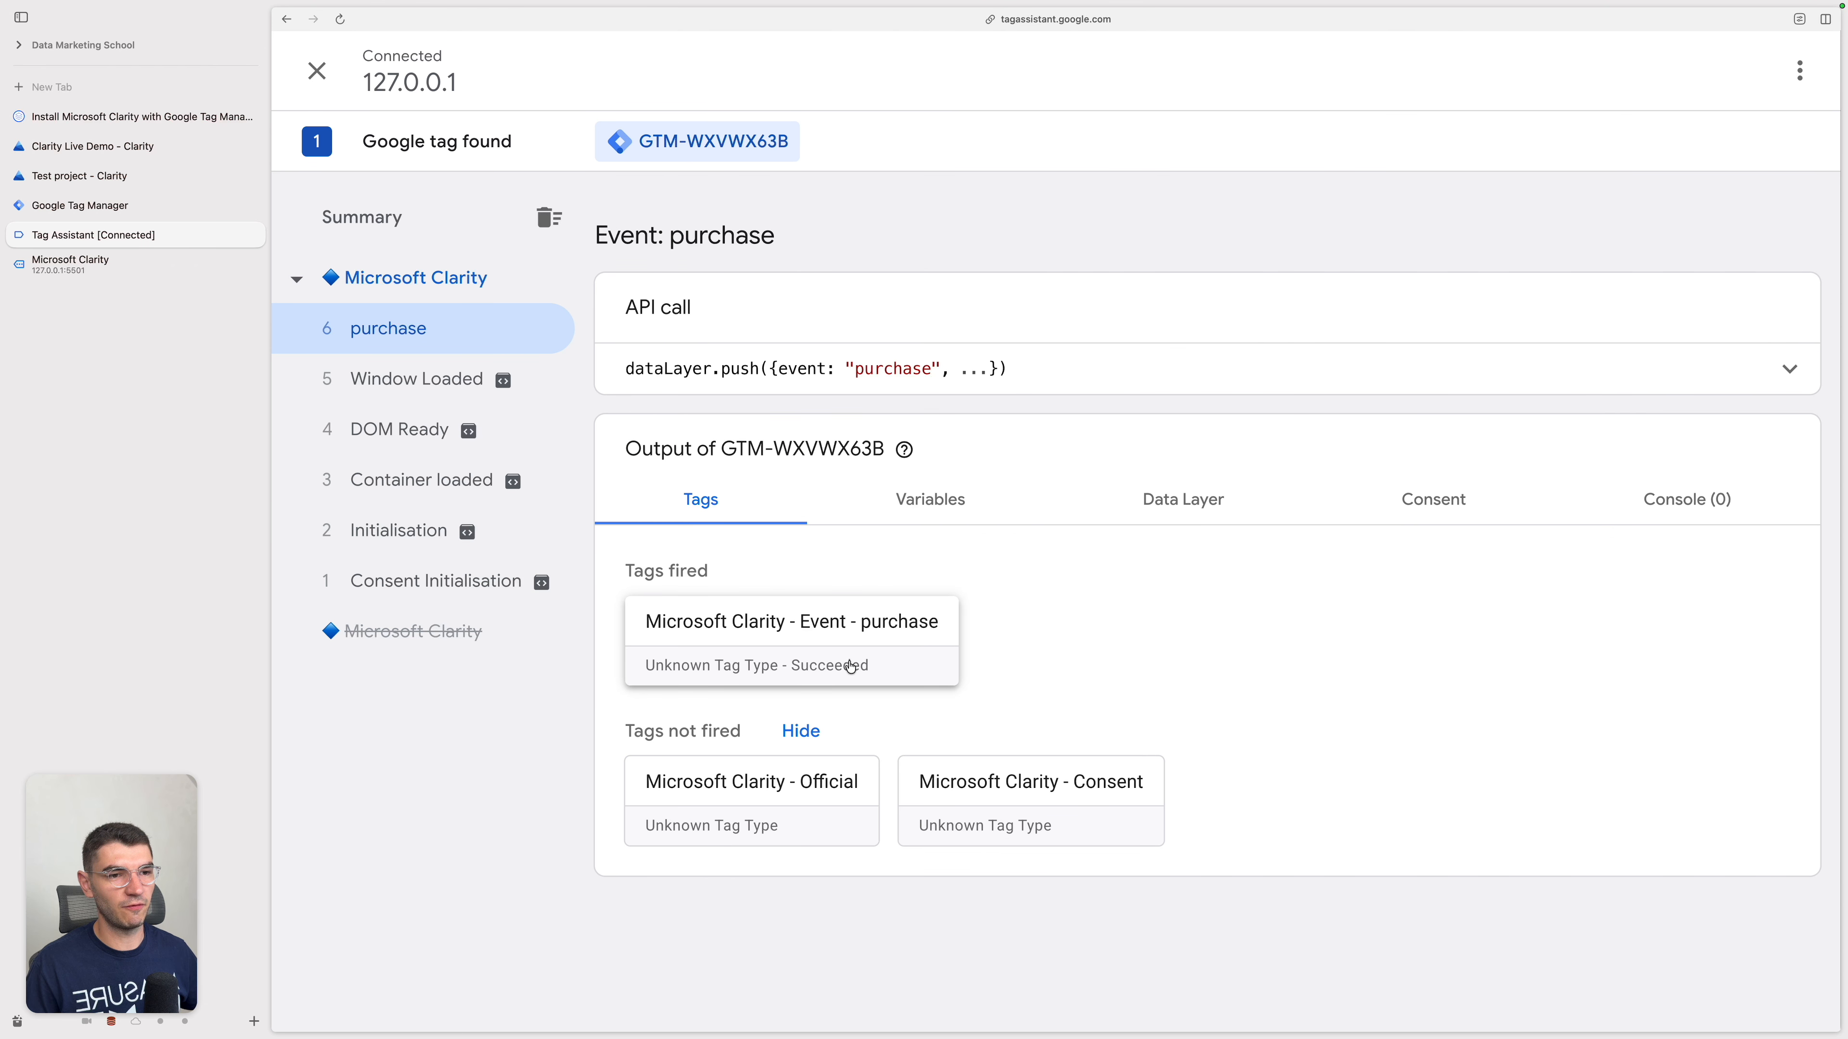
key(ctrl+Tab)
click(414, 728)
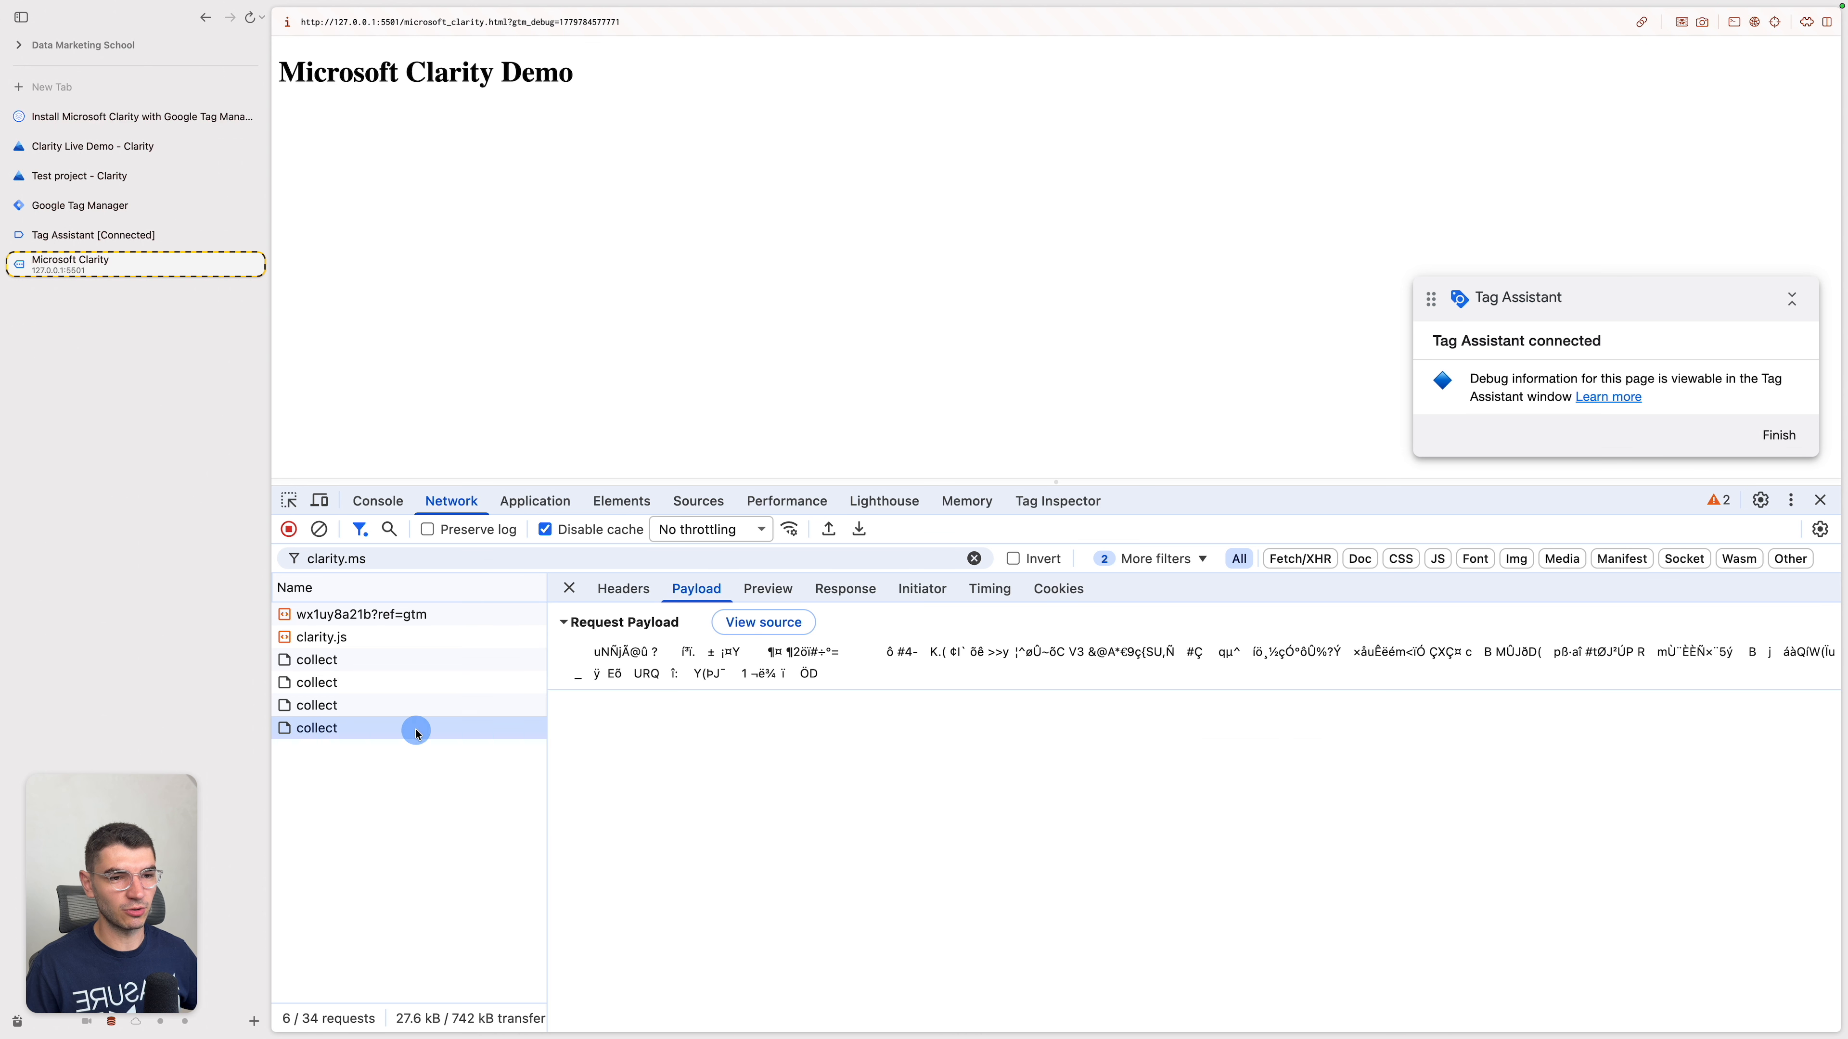
click(388, 749)
click(482, 729)
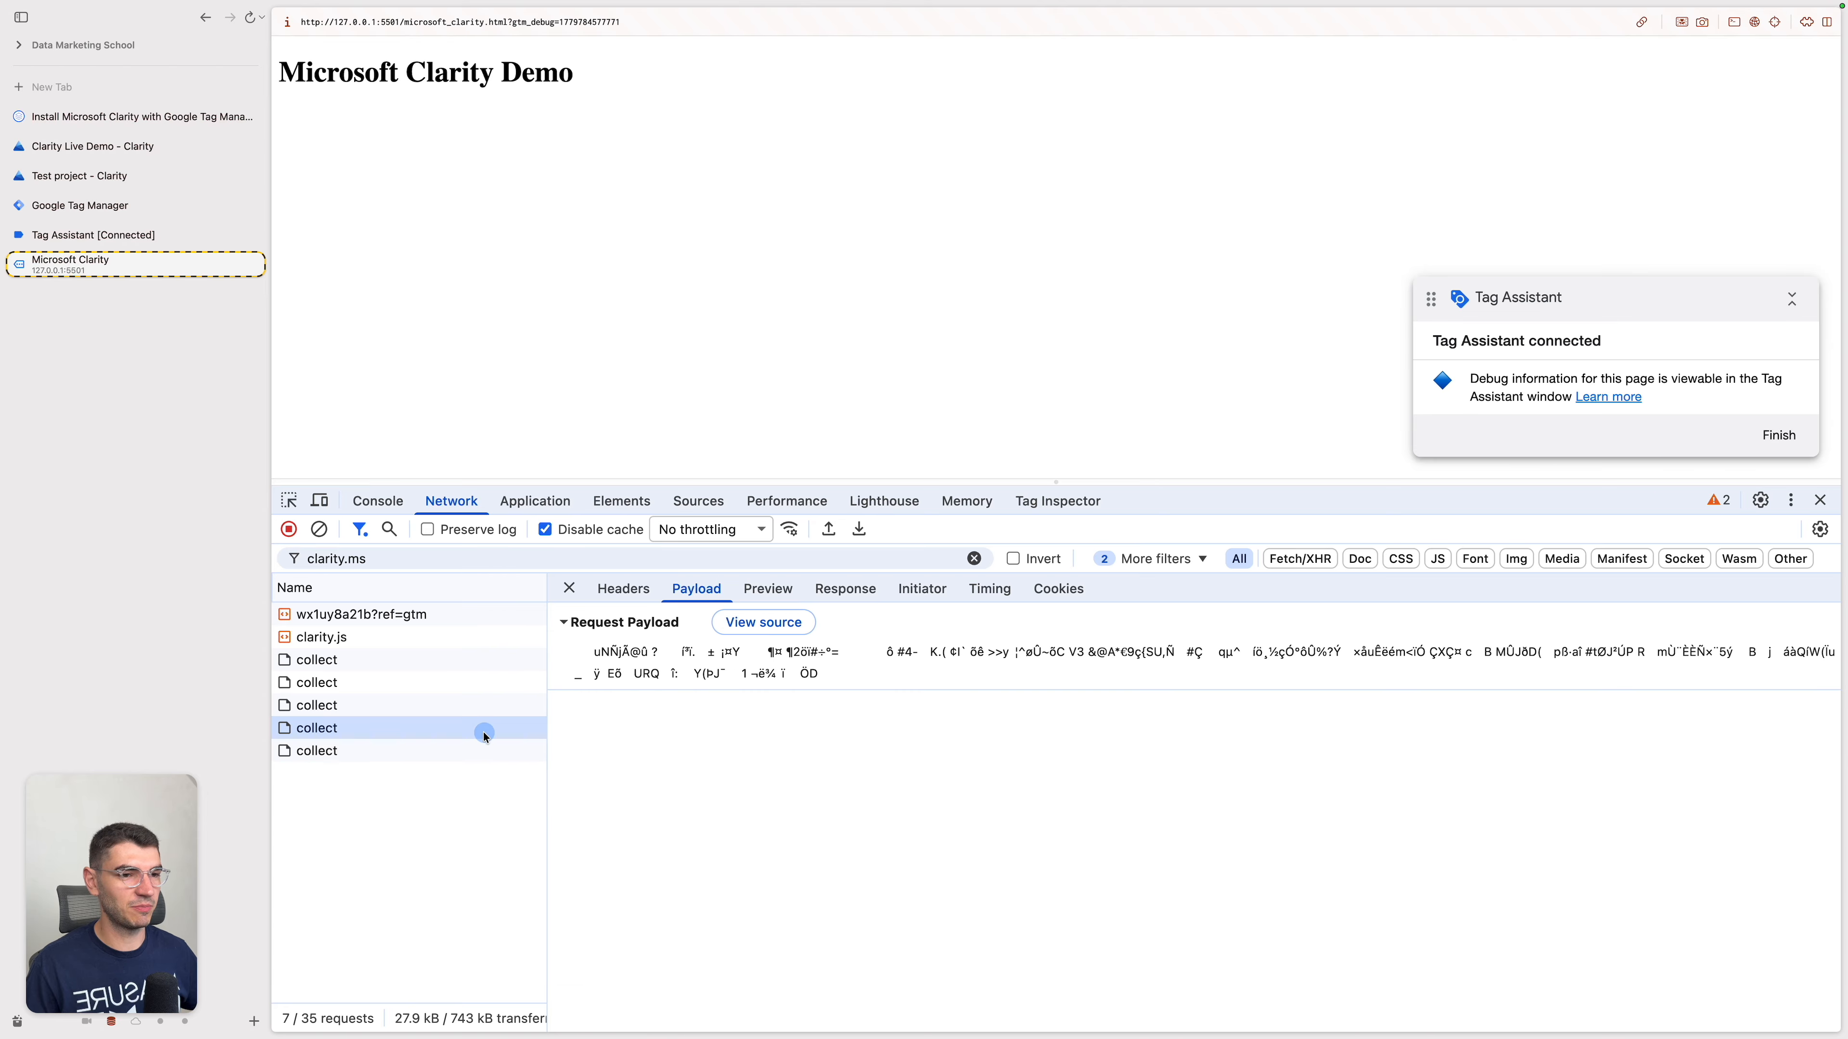
click(437, 705)
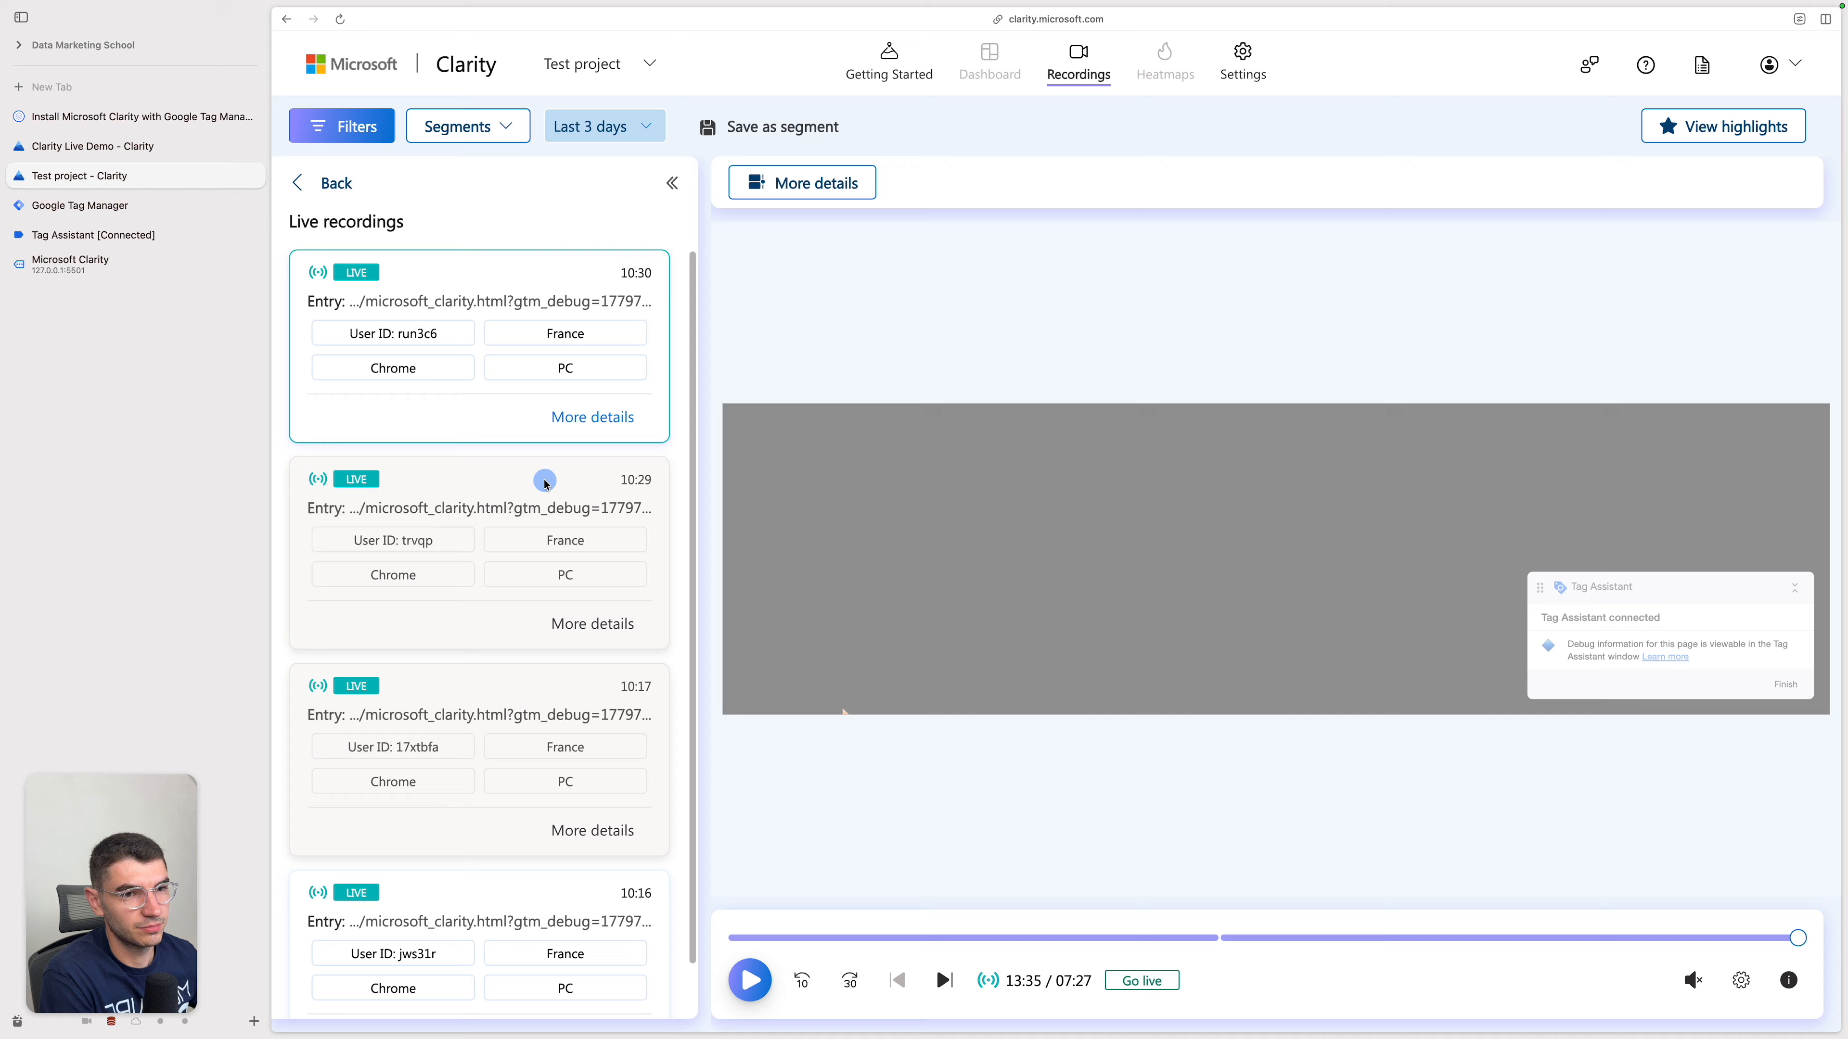
Step: Switch to the Test project in Clarity, view the newest live recording, and go back to the recordings list
click(516, 480)
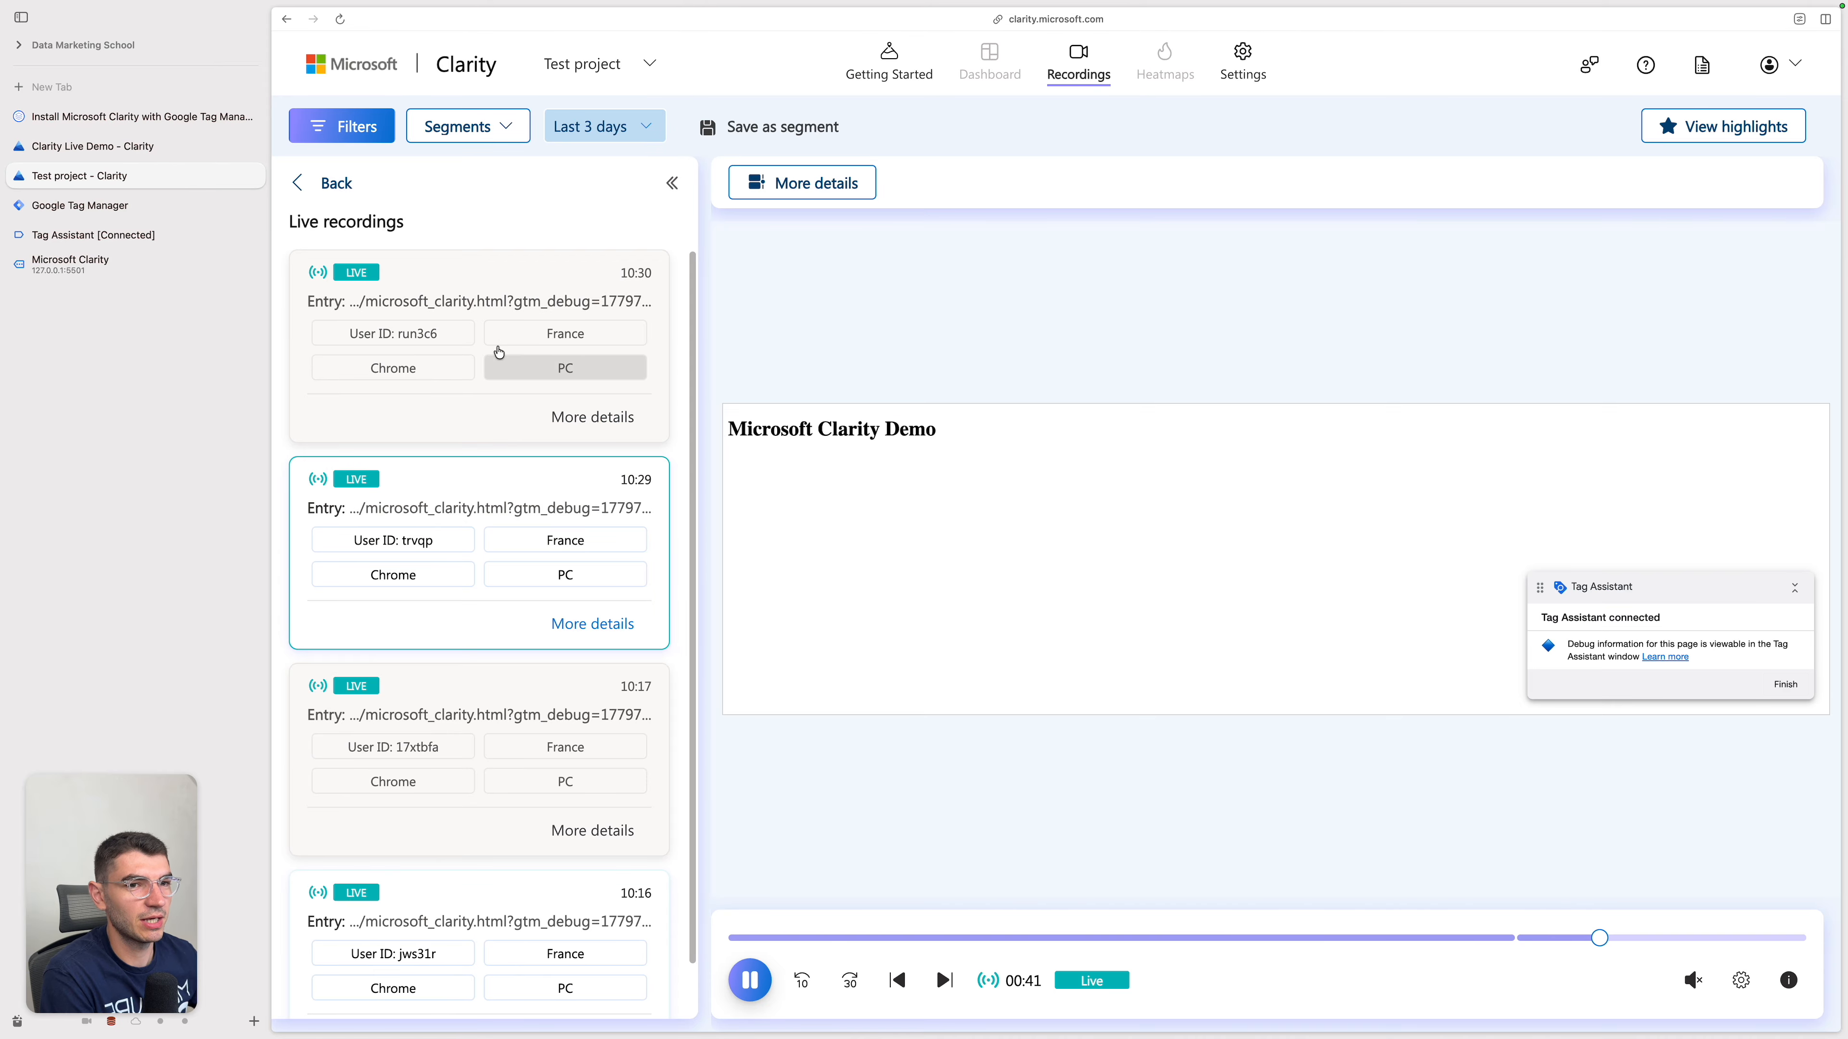
click(529, 301)
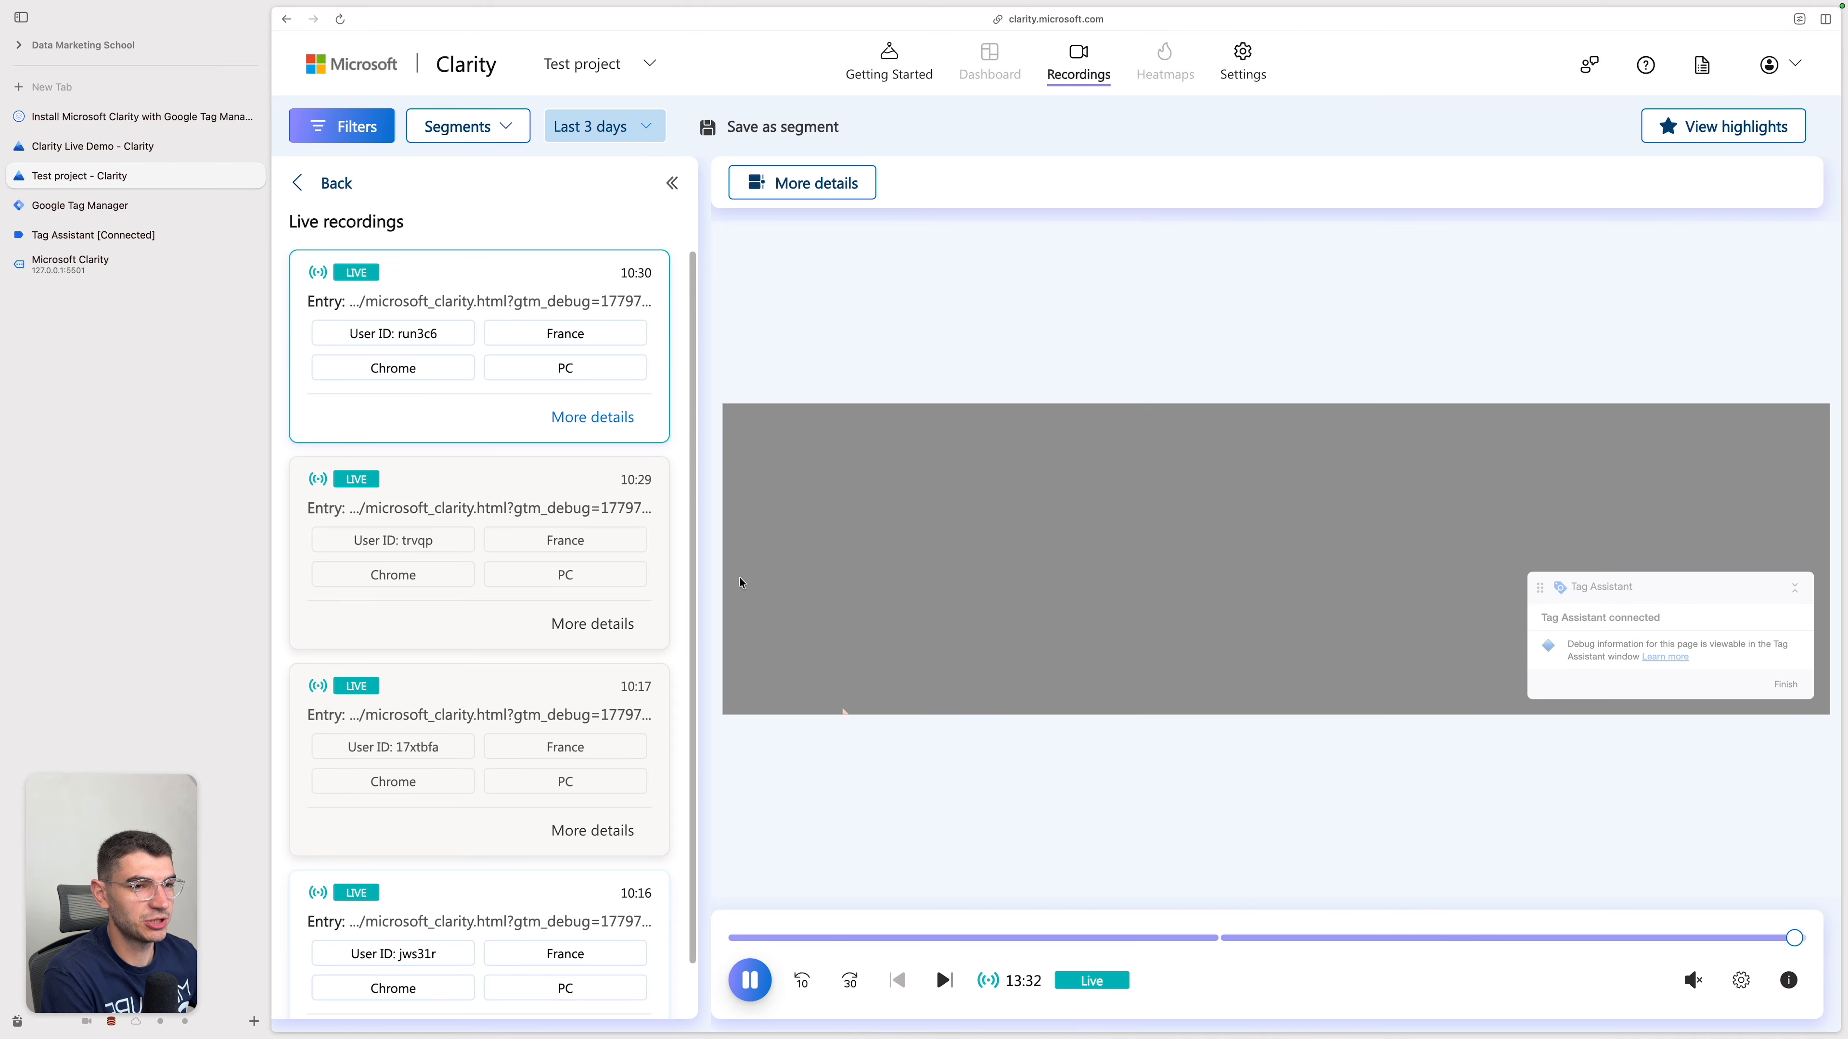
click(336, 183)
click(364, 181)
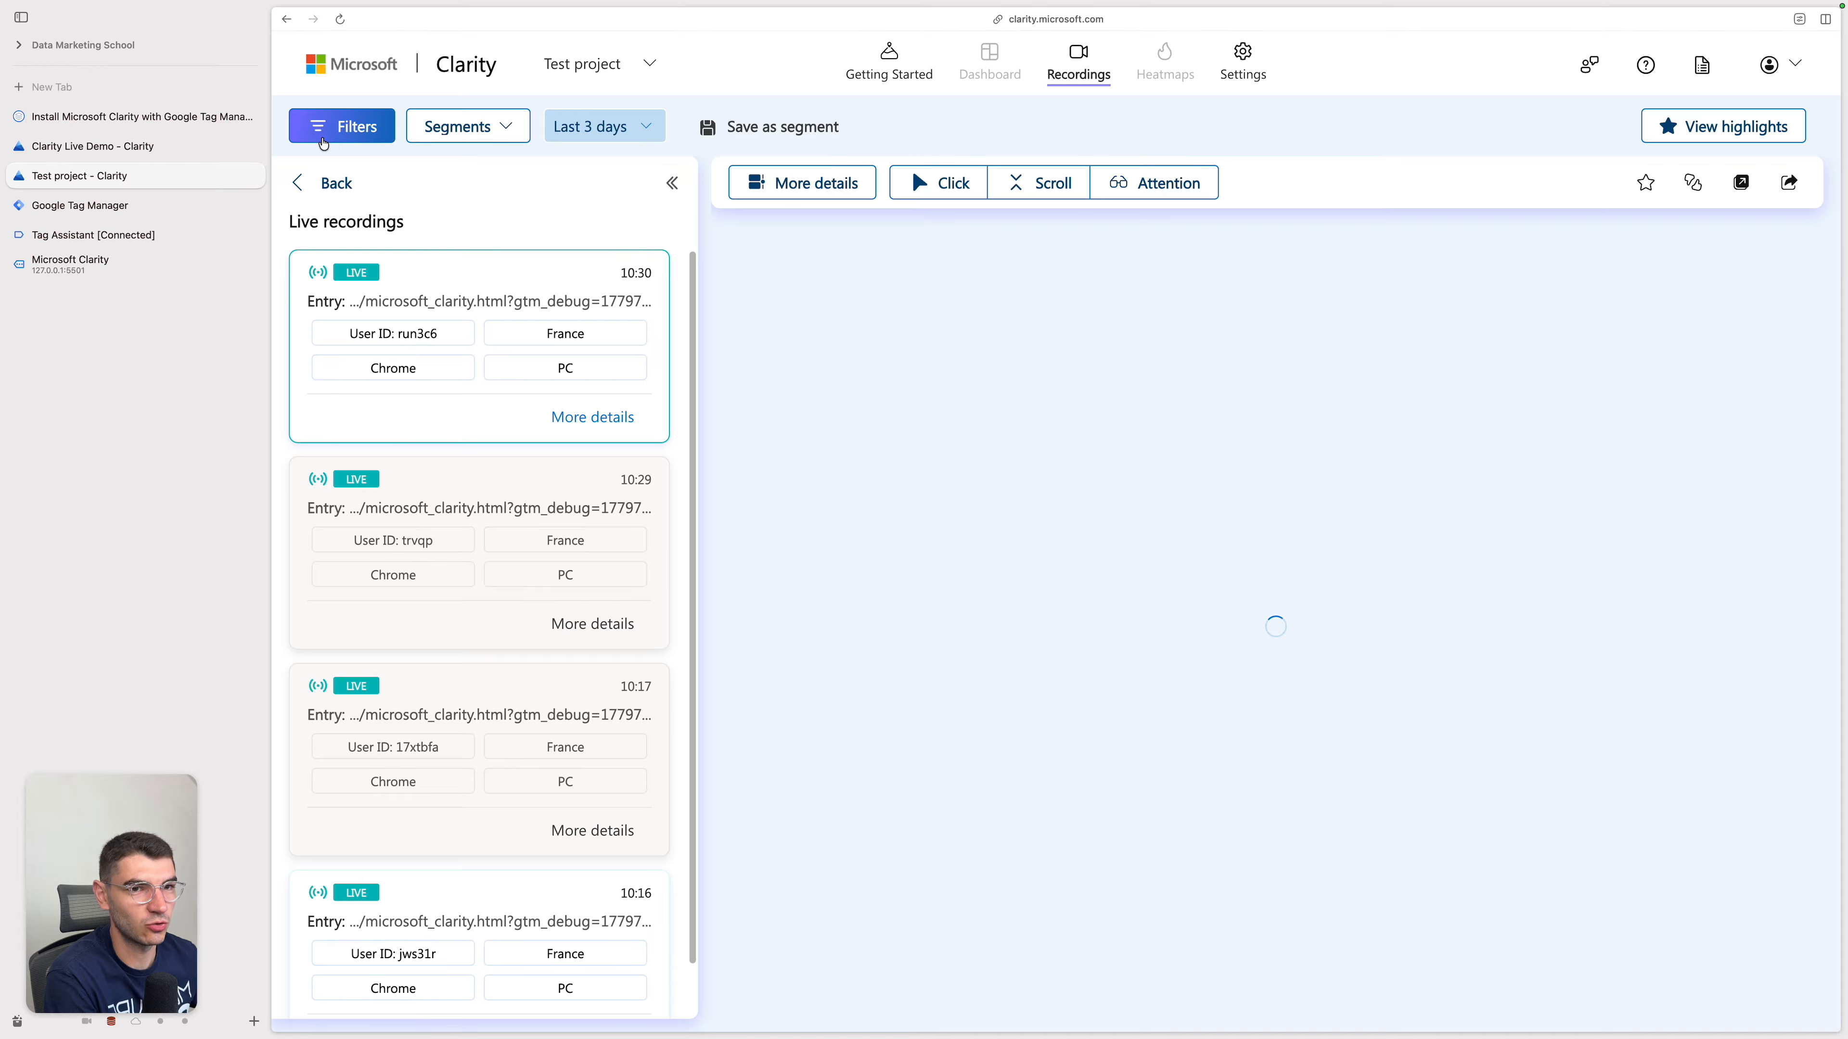
click(310, 181)
Step: Open the recordings filters and look up Smart events under User actions
click(351, 137)
click(369, 502)
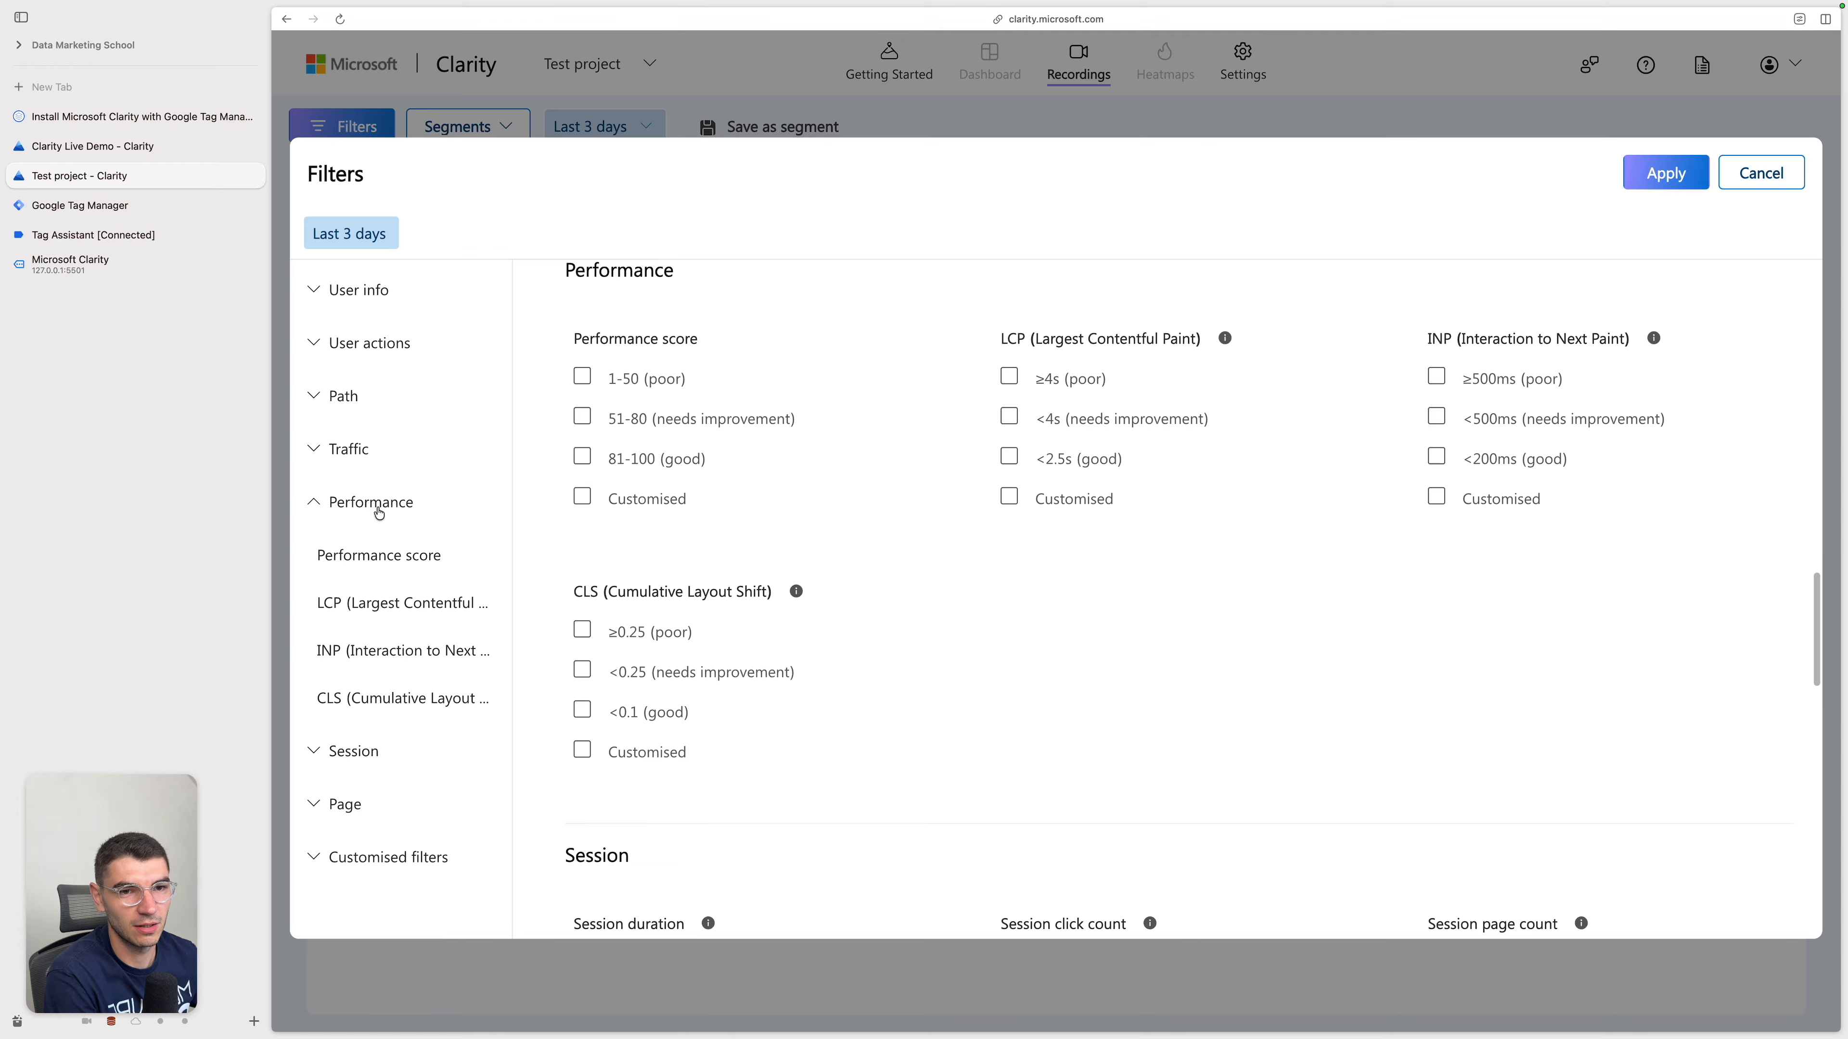
click(369, 501)
click(404, 342)
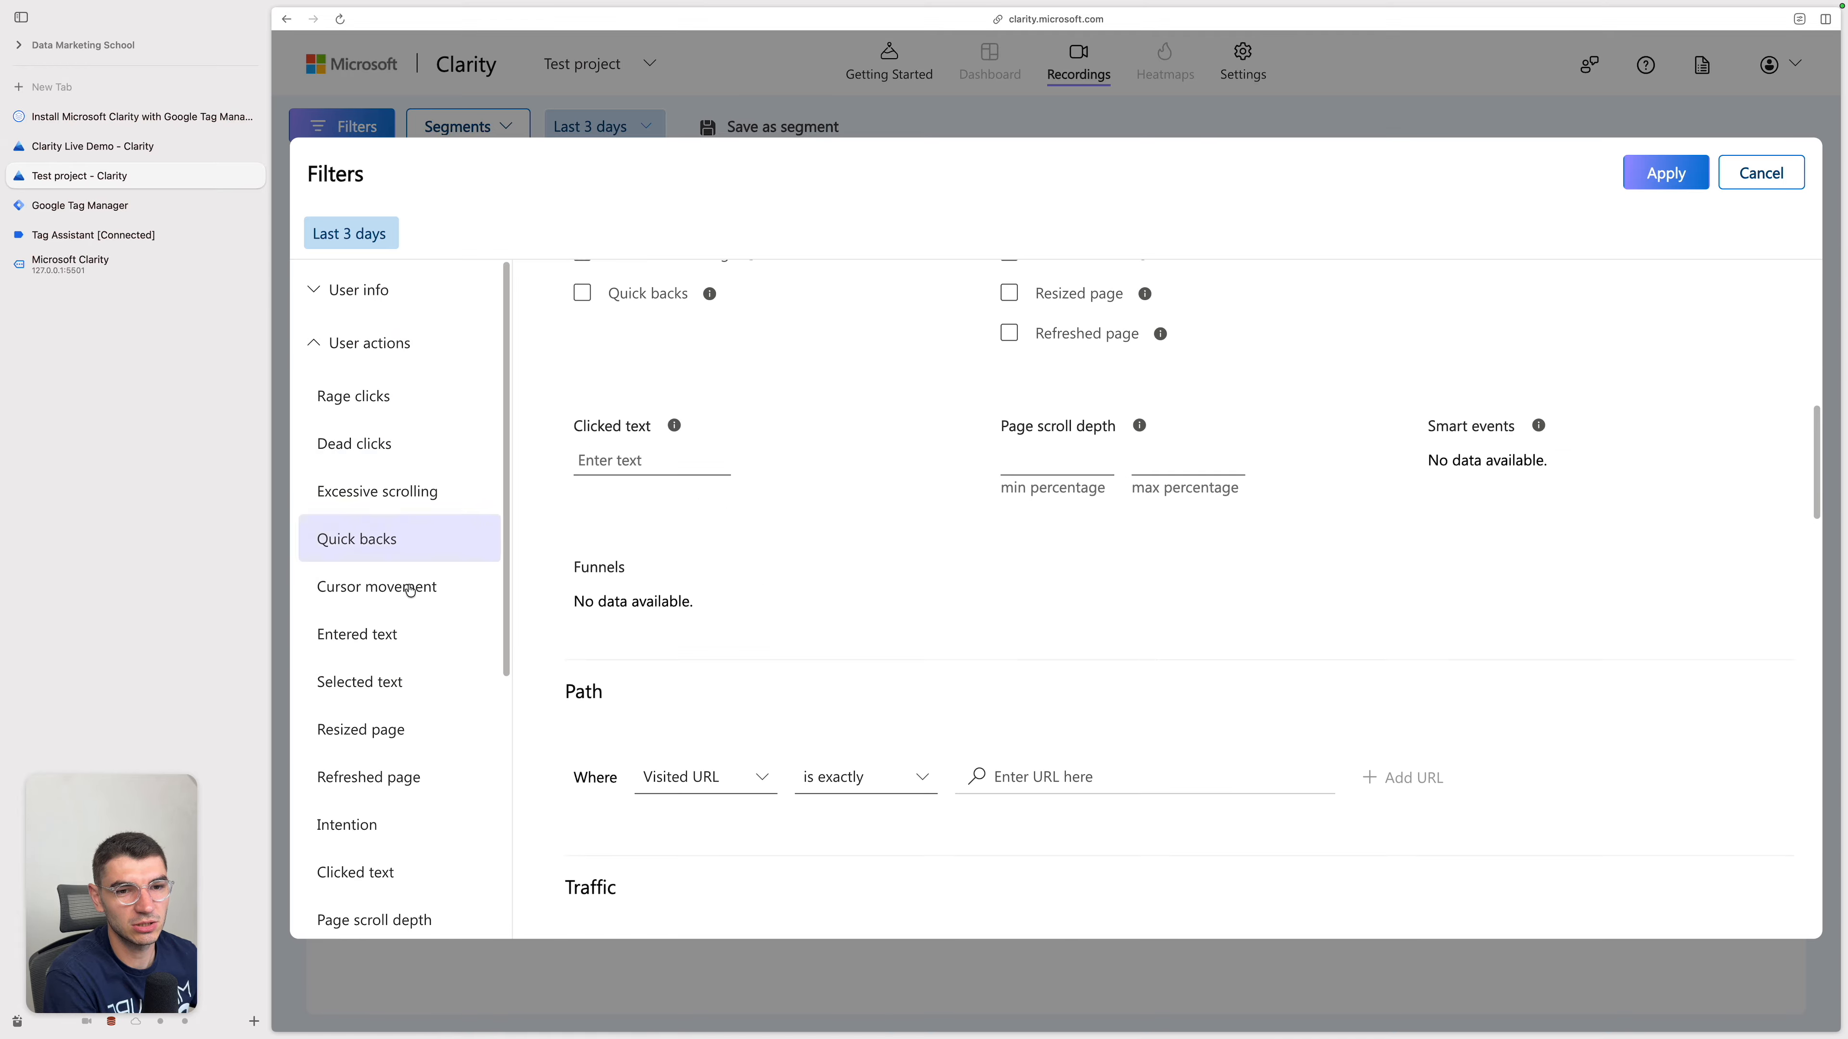
click(390, 750)
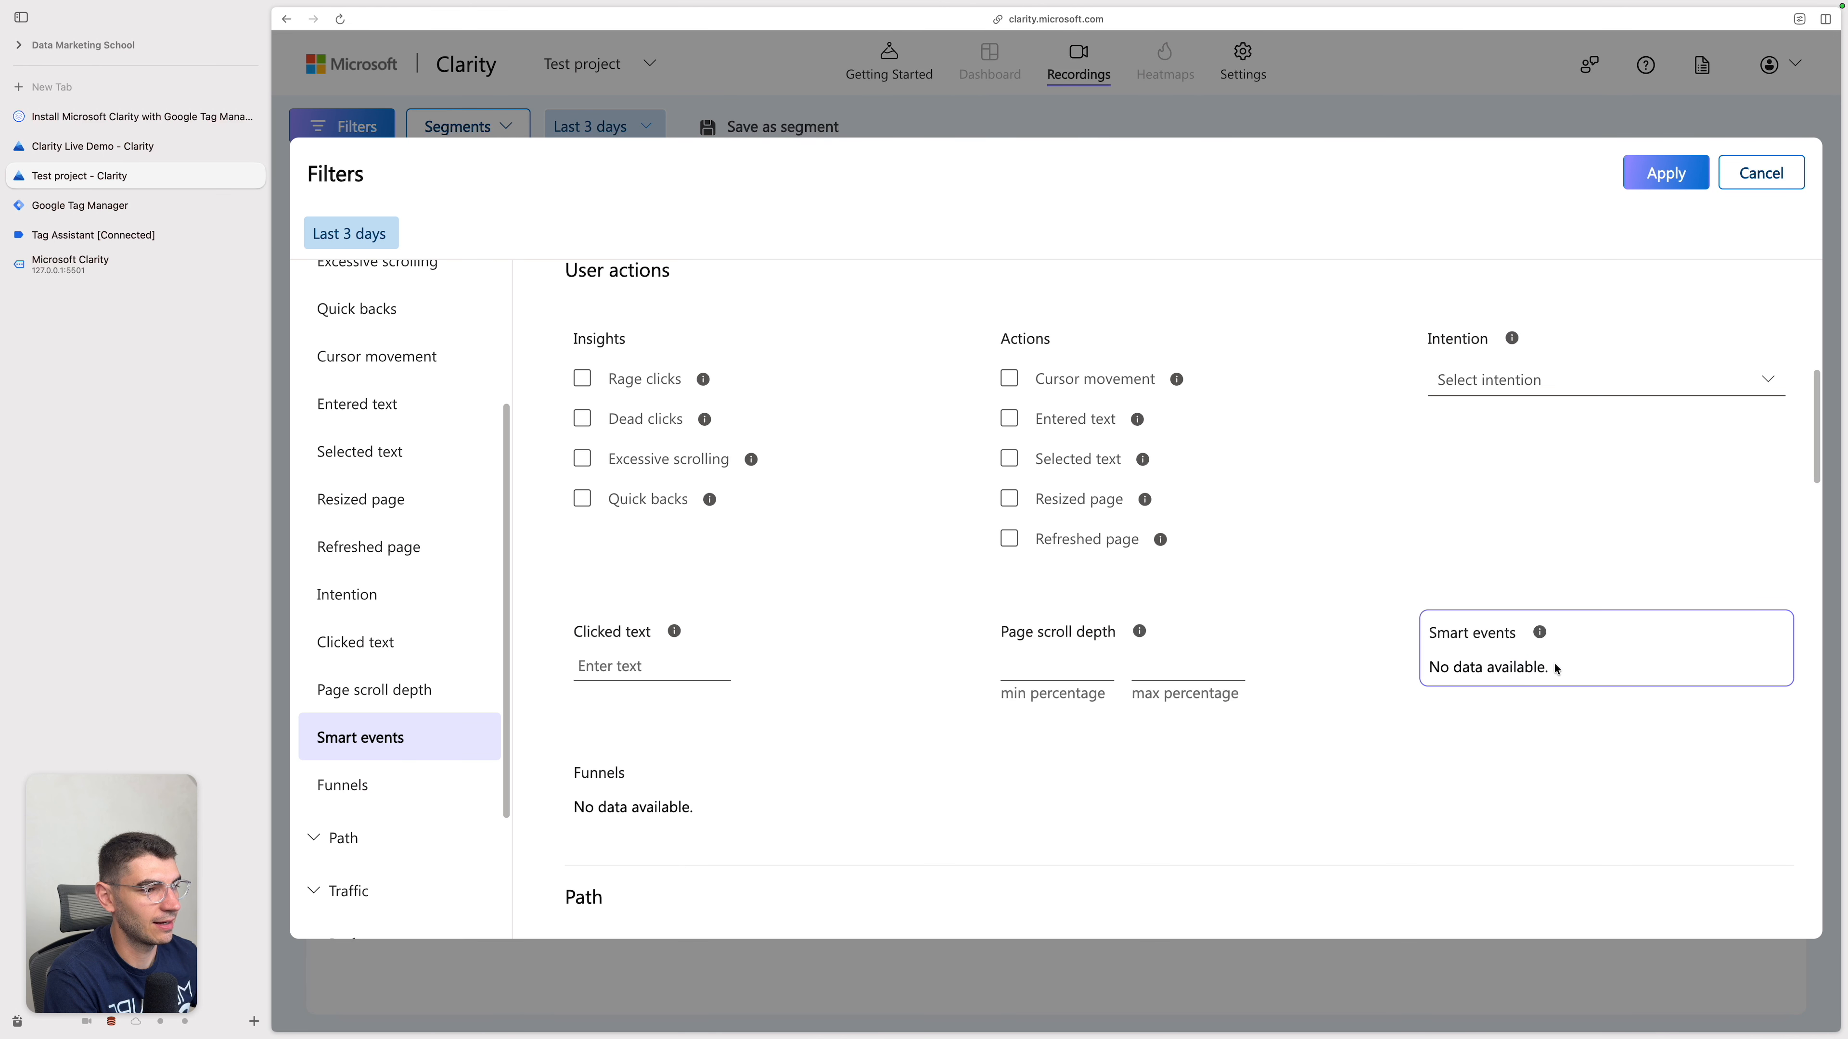